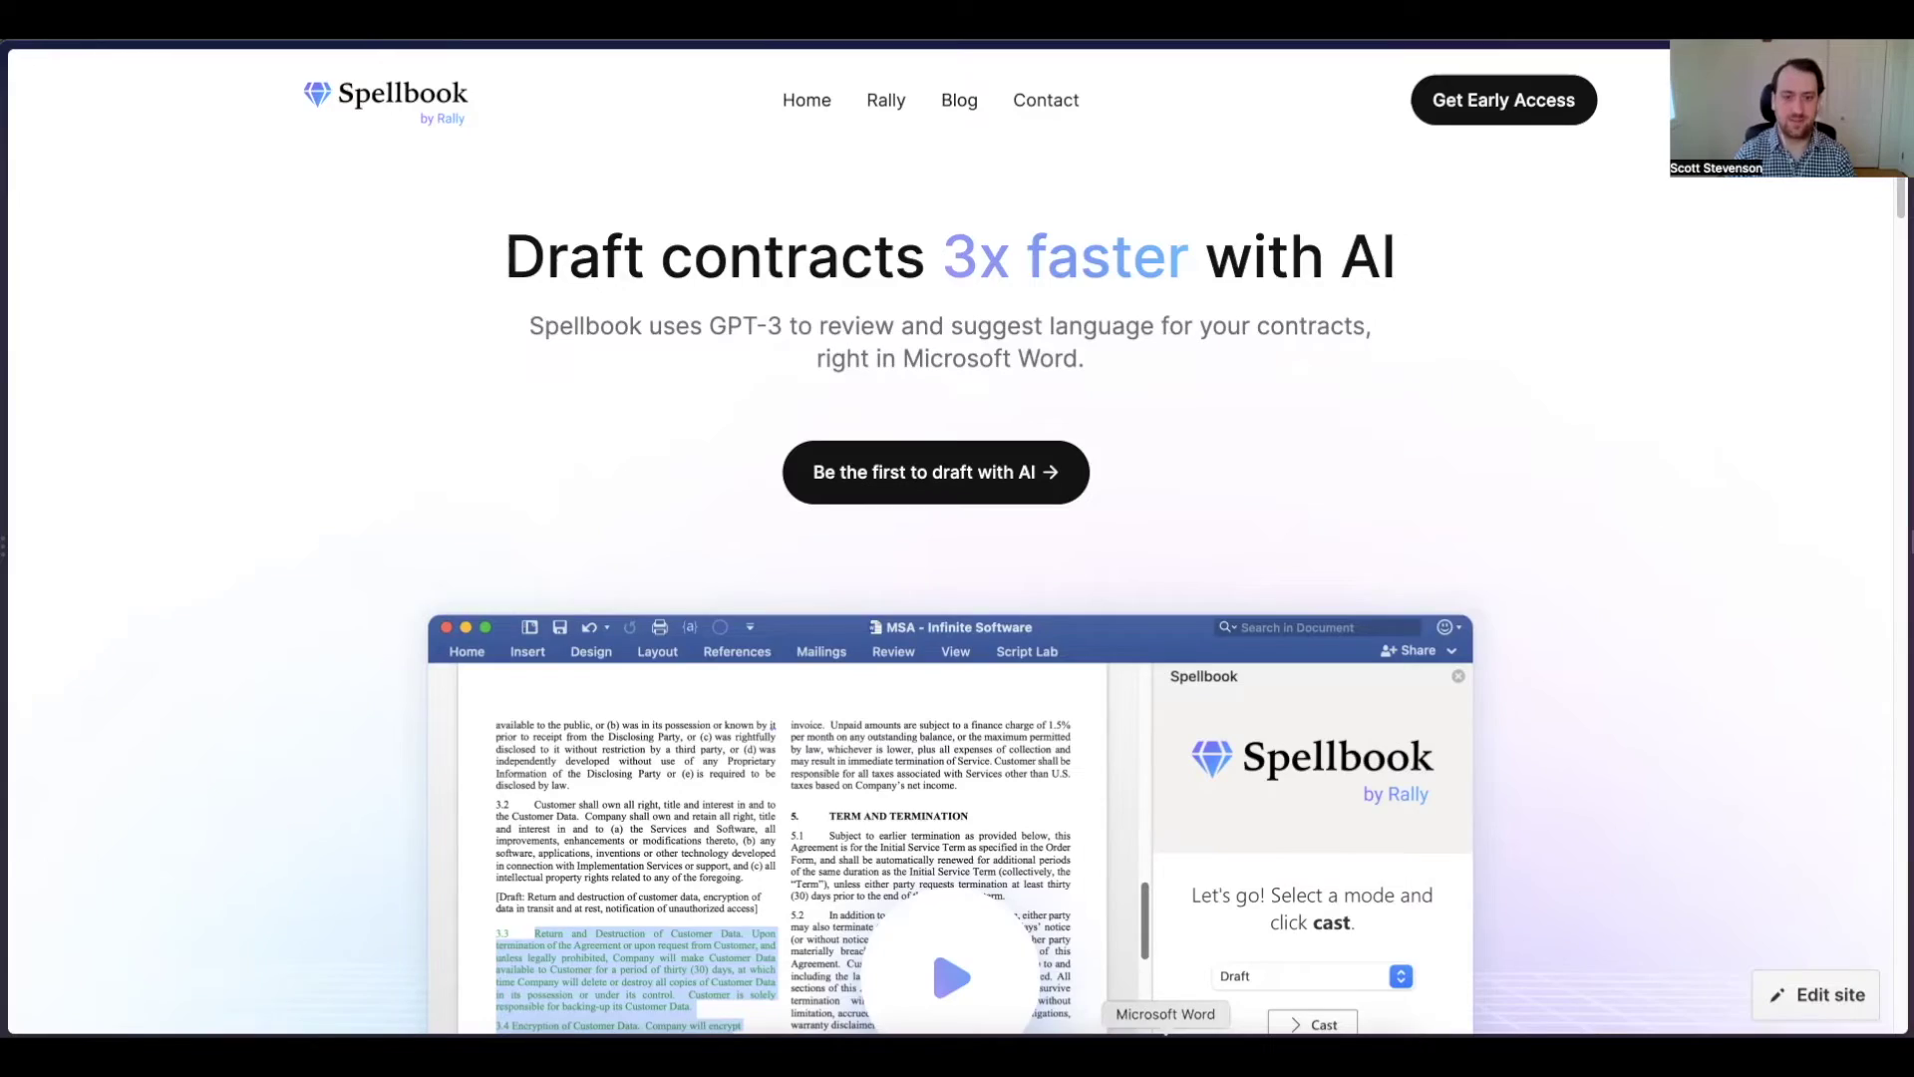
- Bring the Word SaaS agreement to the front and scroll through the MSA
left_click(1165, 1035)
scroll(994, 624, "up", 15)
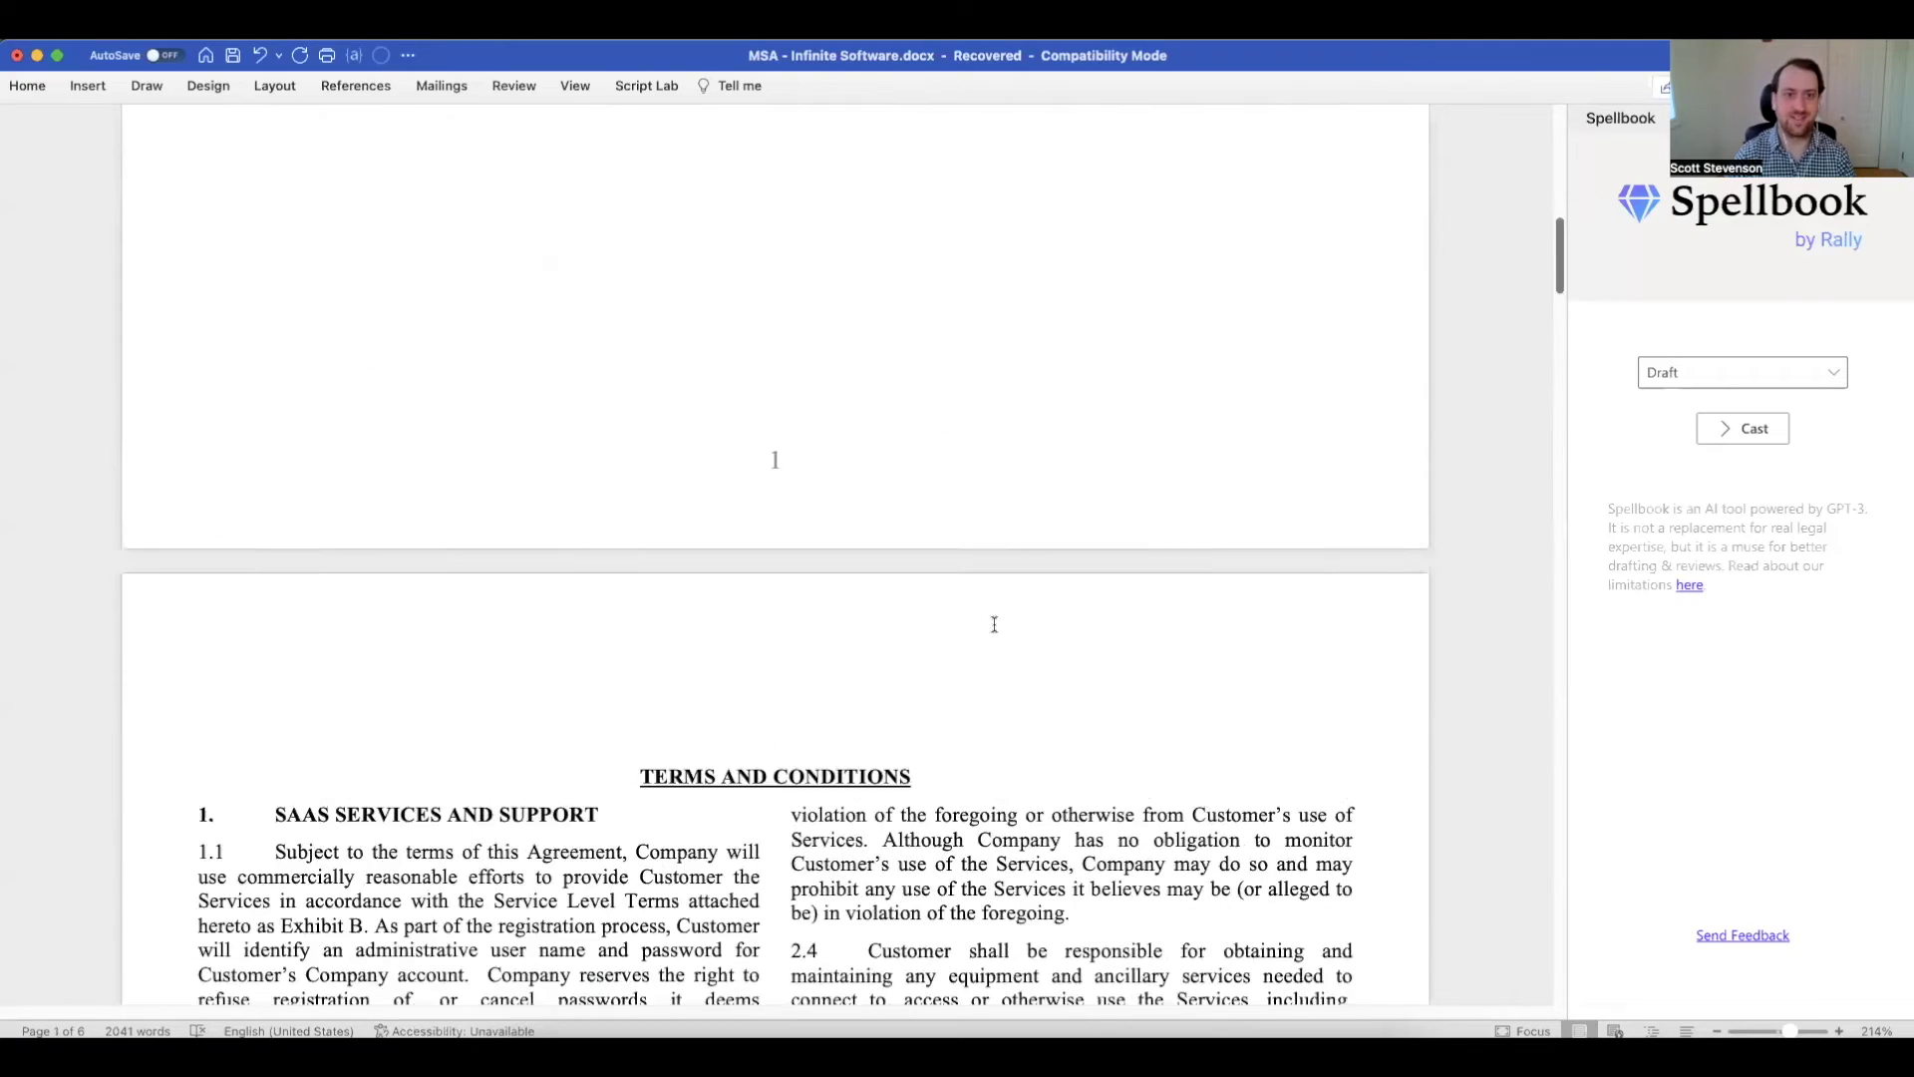
scroll(994, 624, "up", 15)
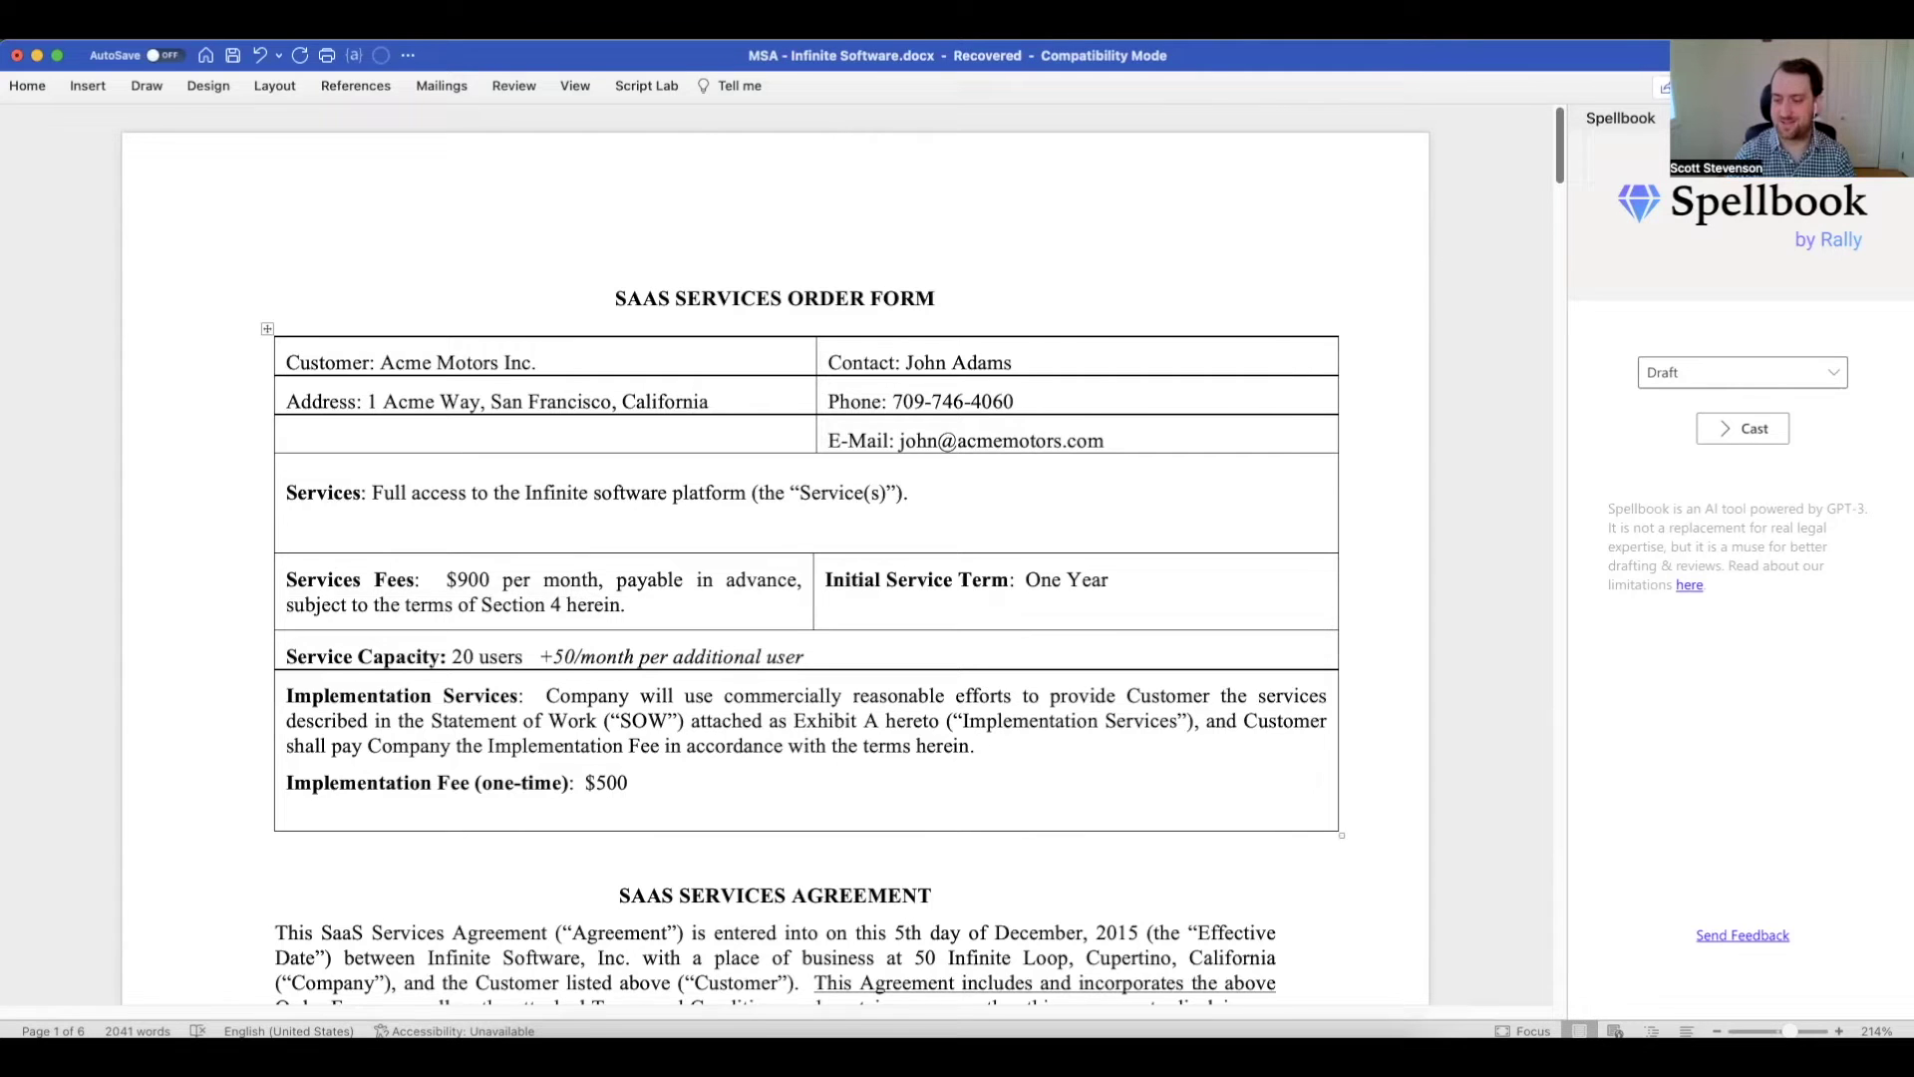
scroll(1034, 370, "down", 2)
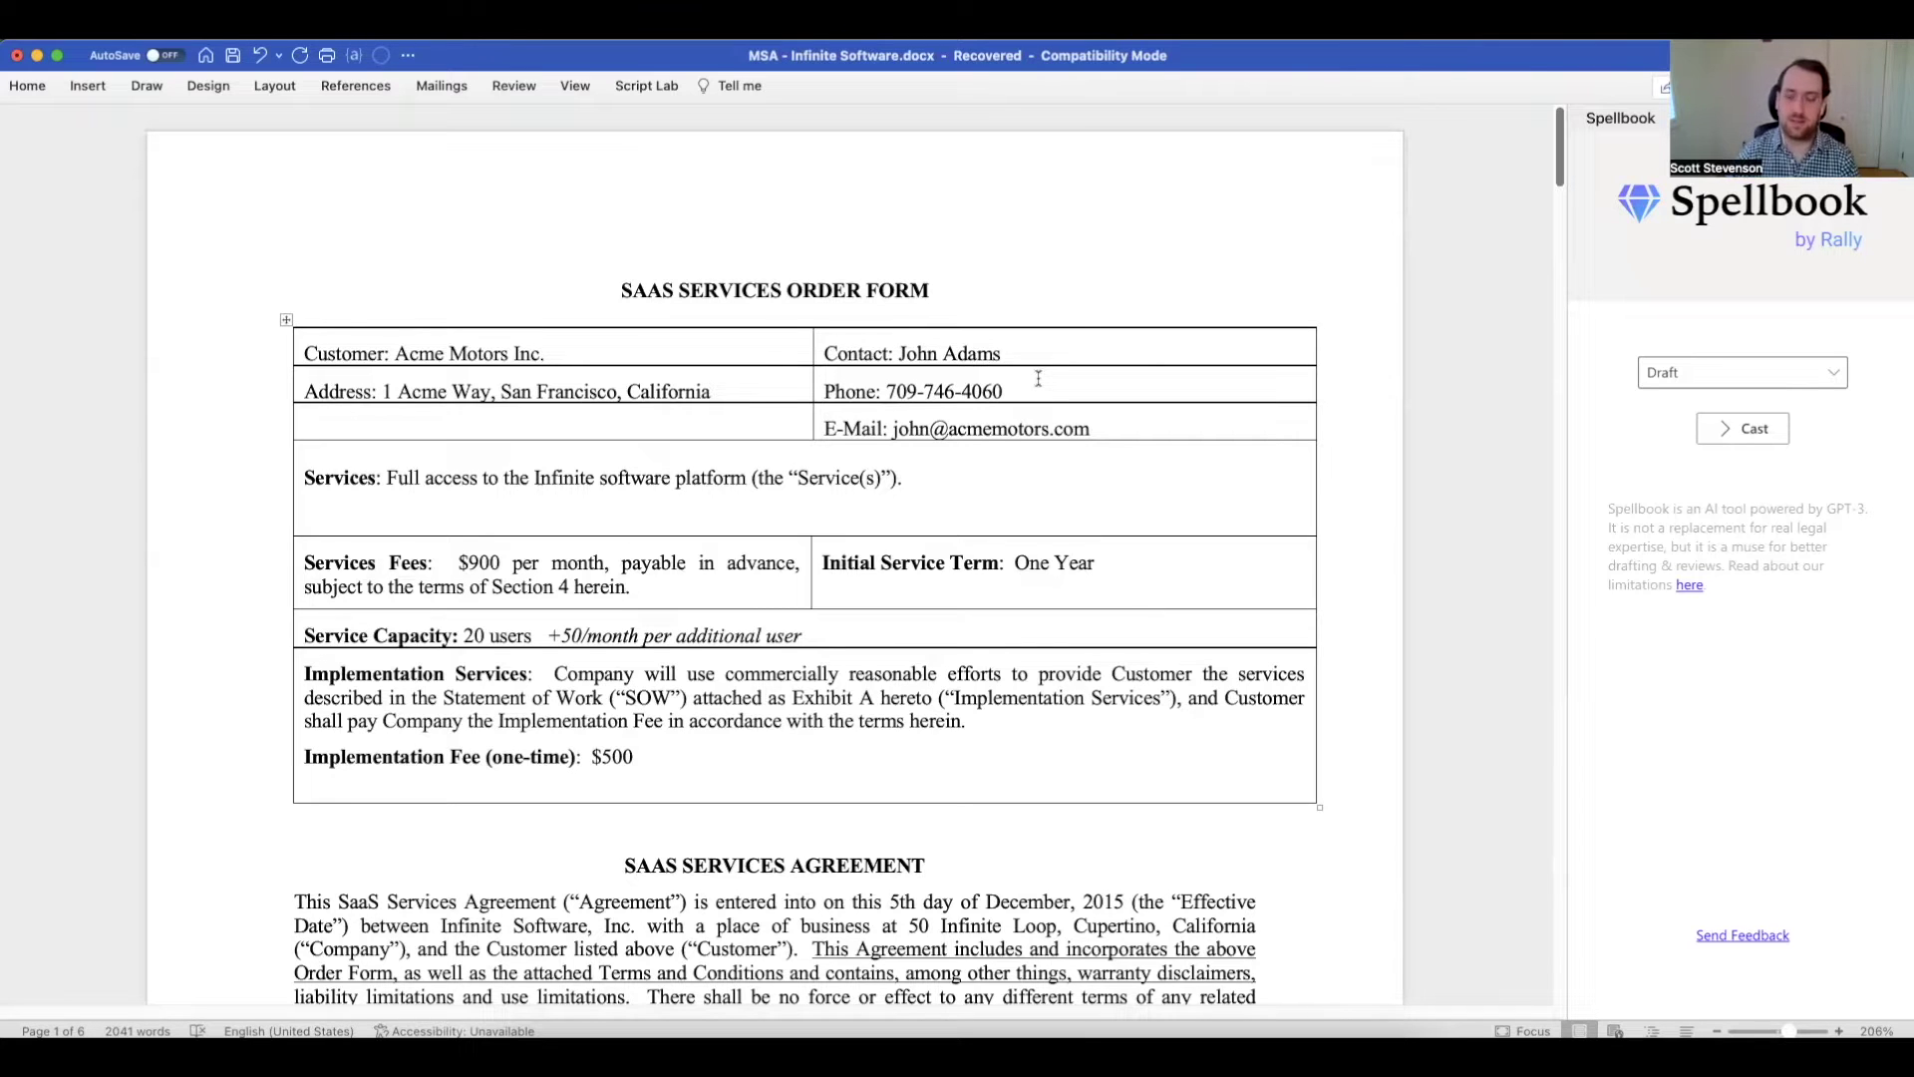
- Set Spellbook to Draft mode and review the draft note after section 3.2
left_click(1701, 375)
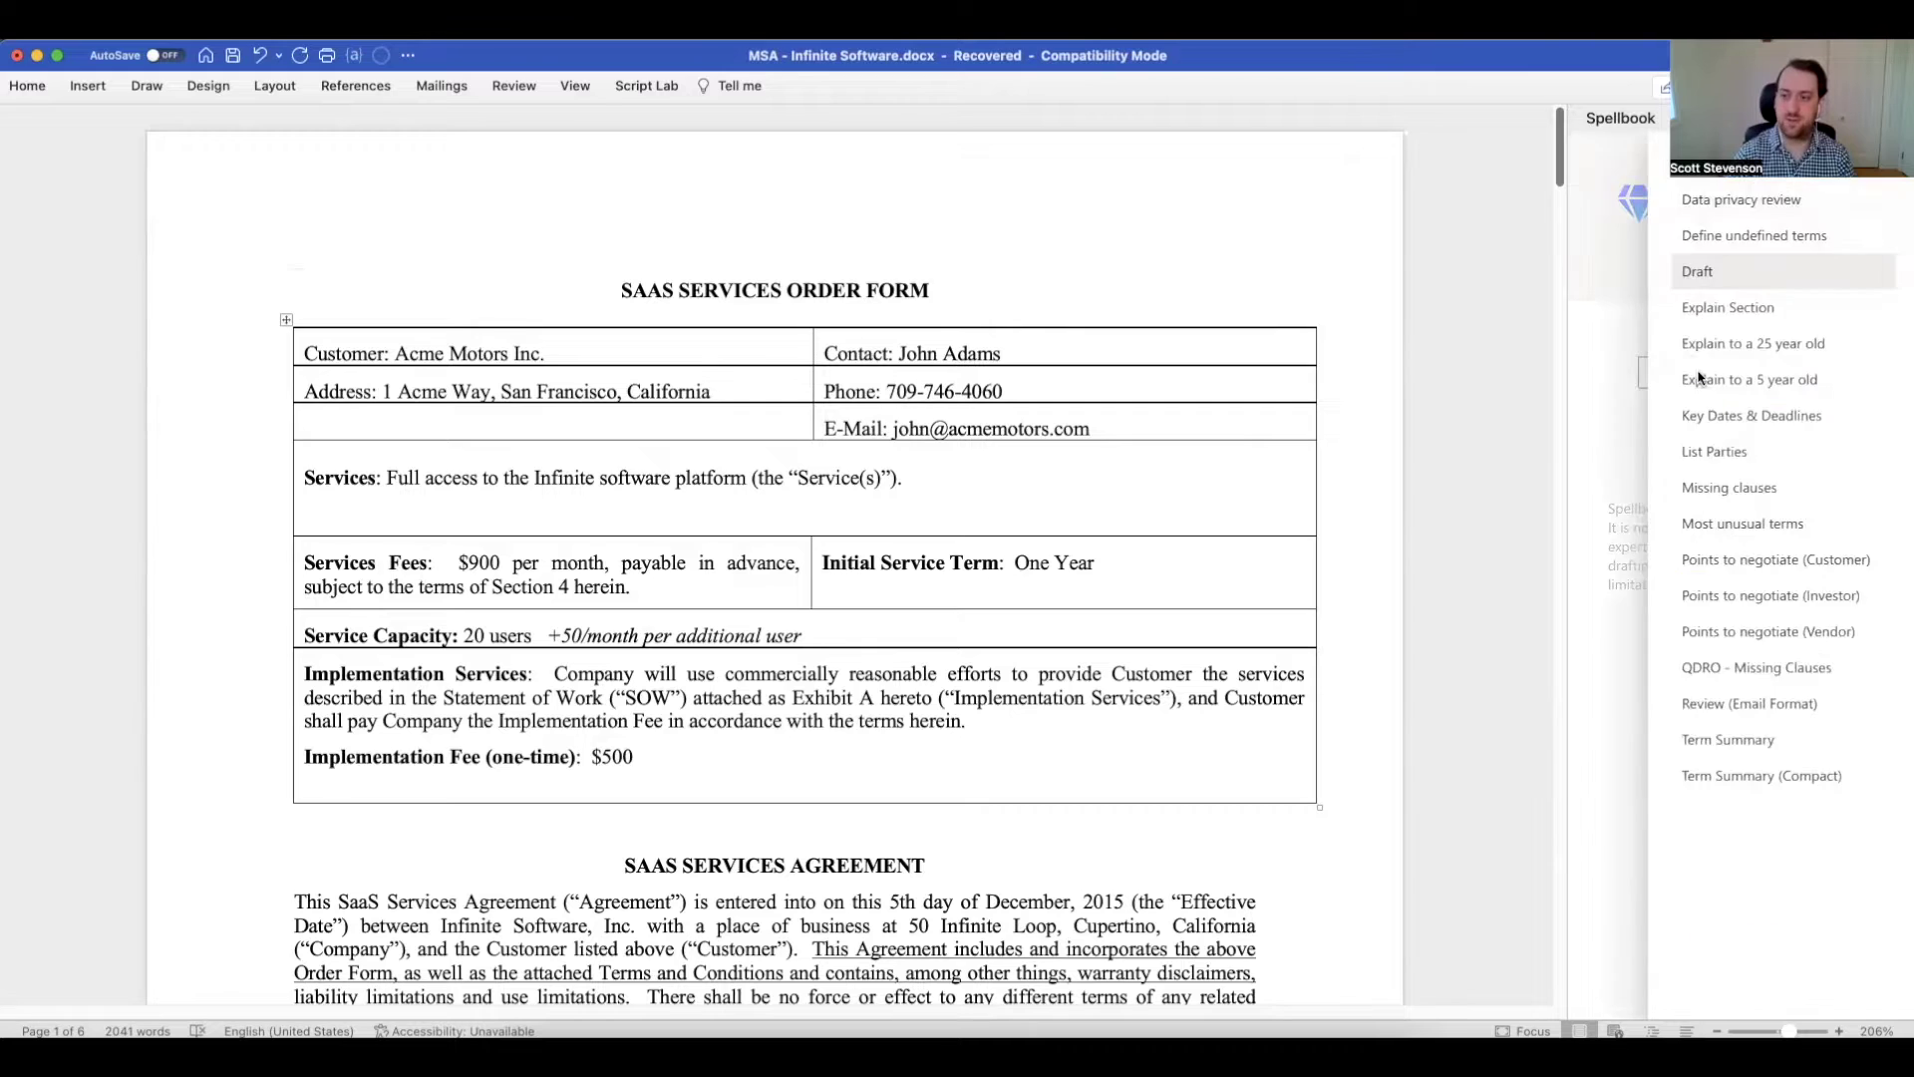
left_click(1816, 279)
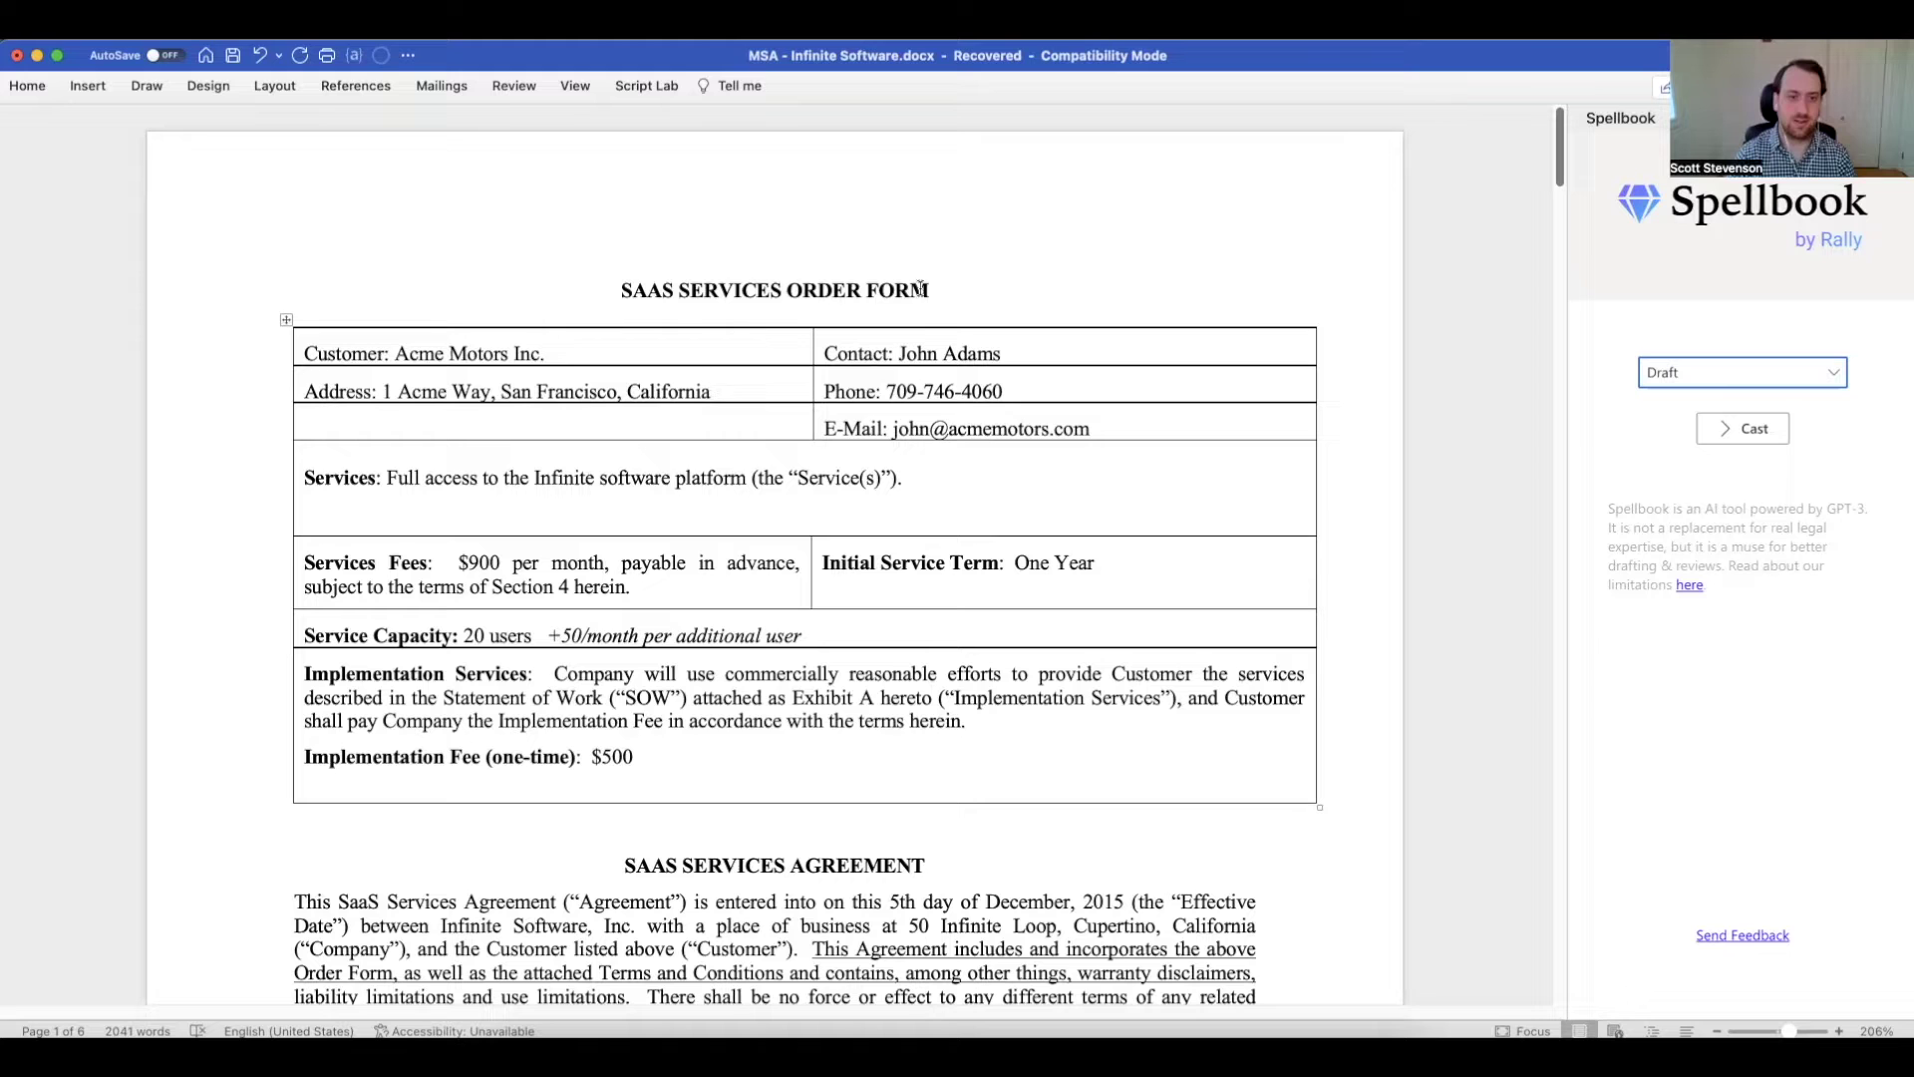
scroll(1024, 542, "down", 1)
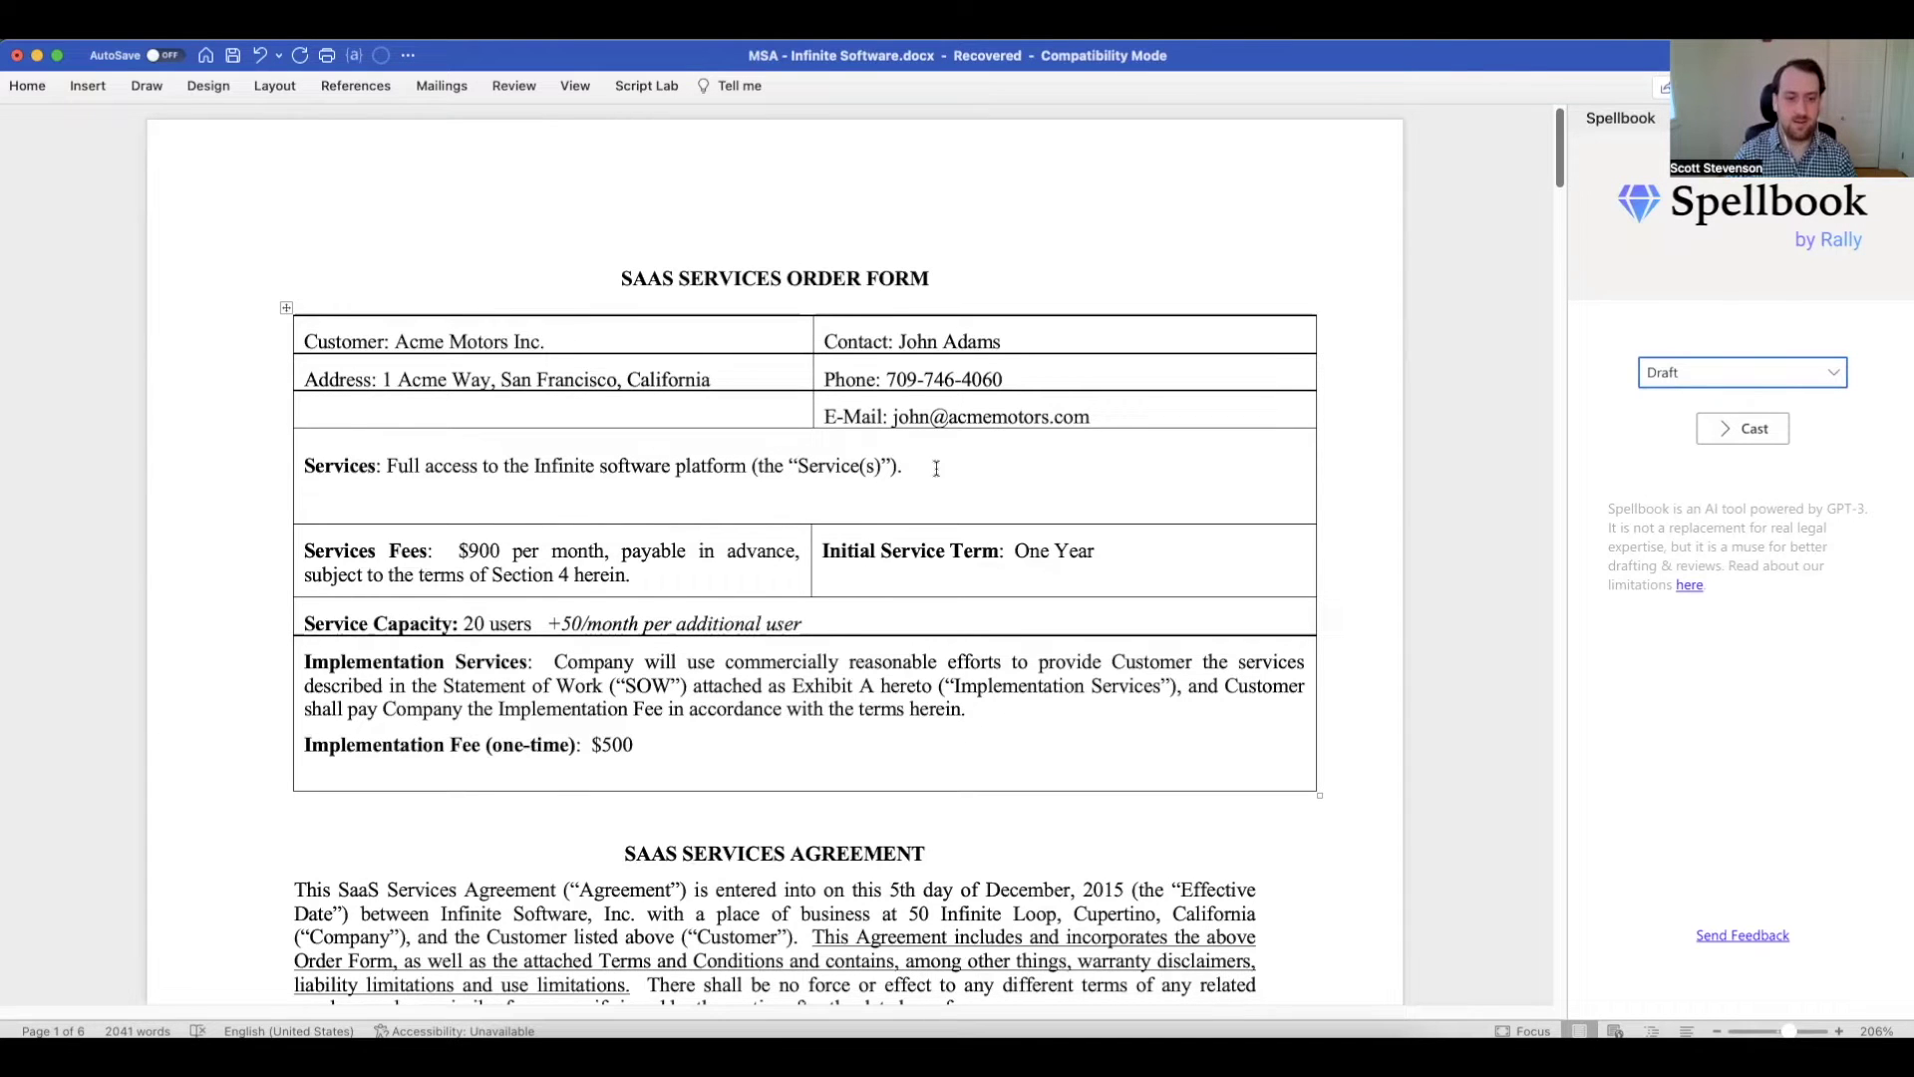
scroll(936, 469, "down", 6)
scroll(936, 468, "up", 6)
scroll(936, 468, "down", 3)
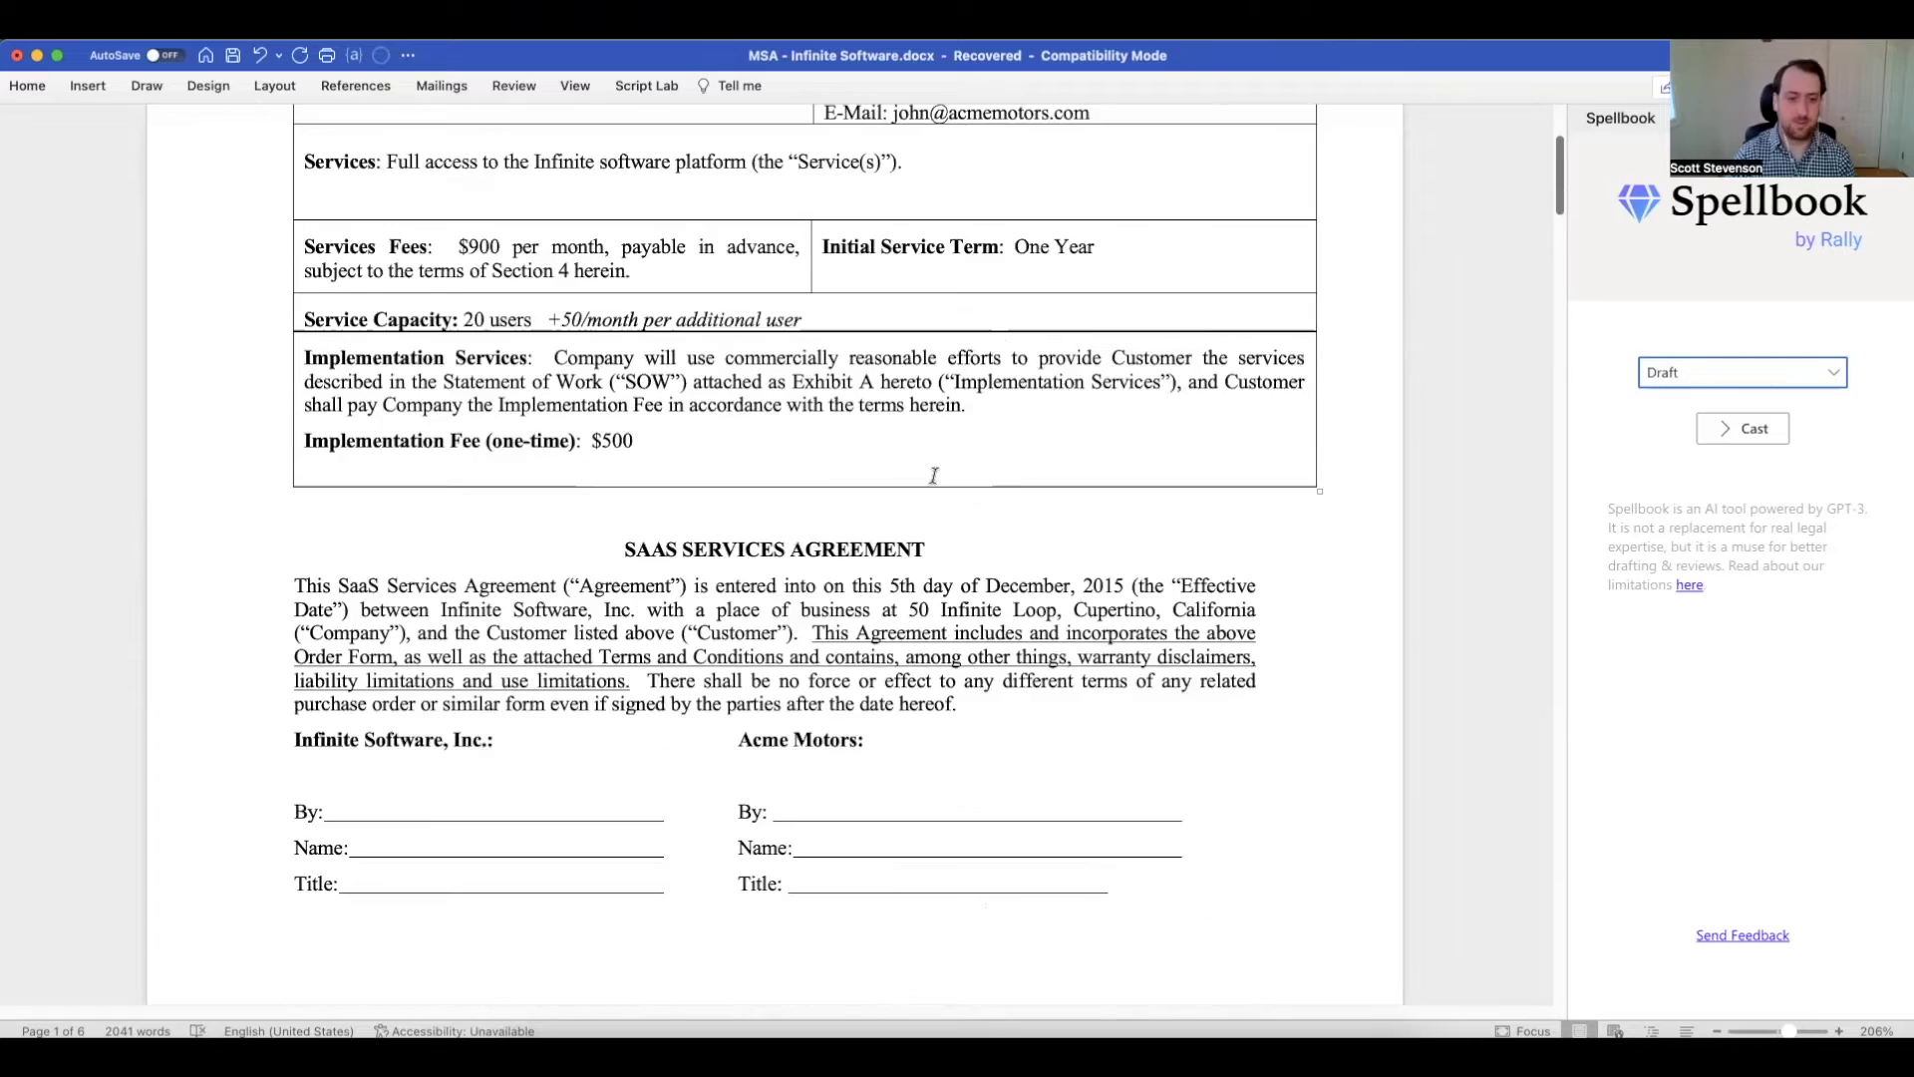
scroll(934, 475, "down", 12)
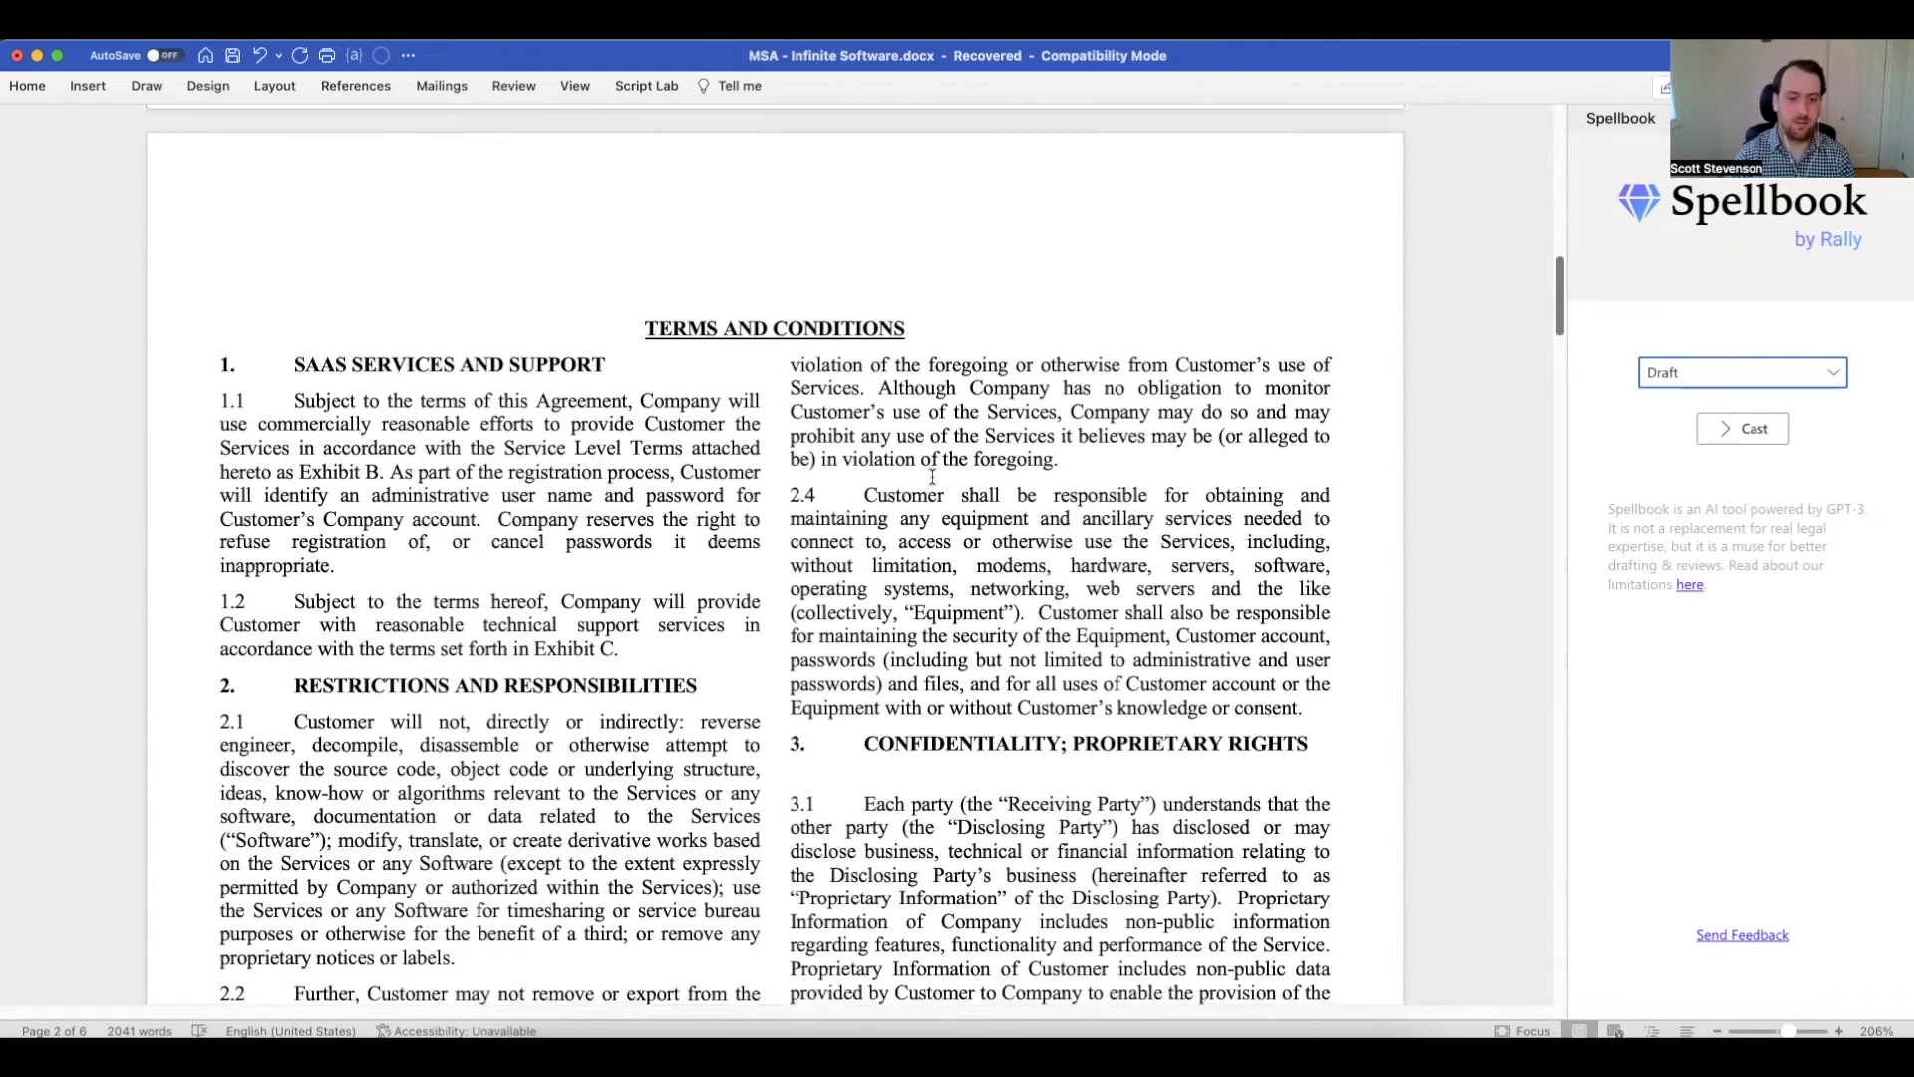
scroll(934, 476, "down", 10)
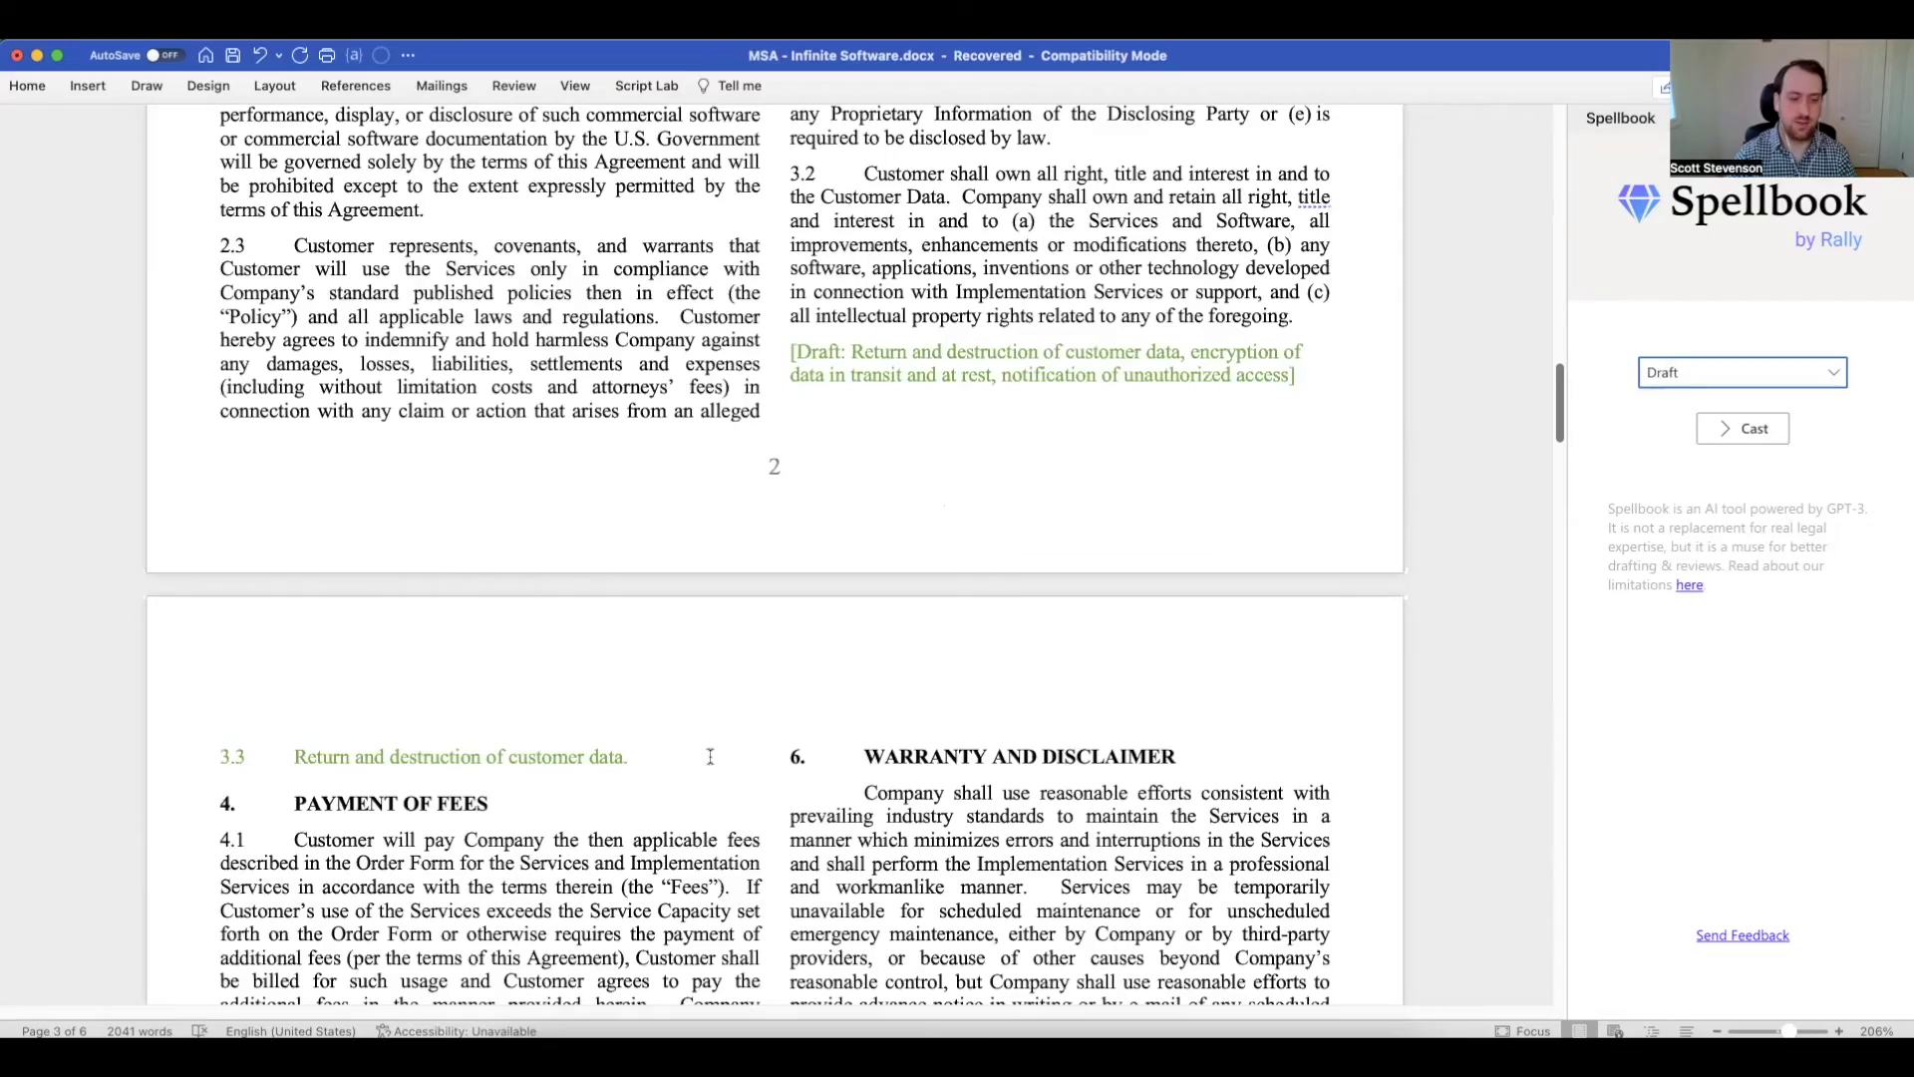
left_click(709, 756)
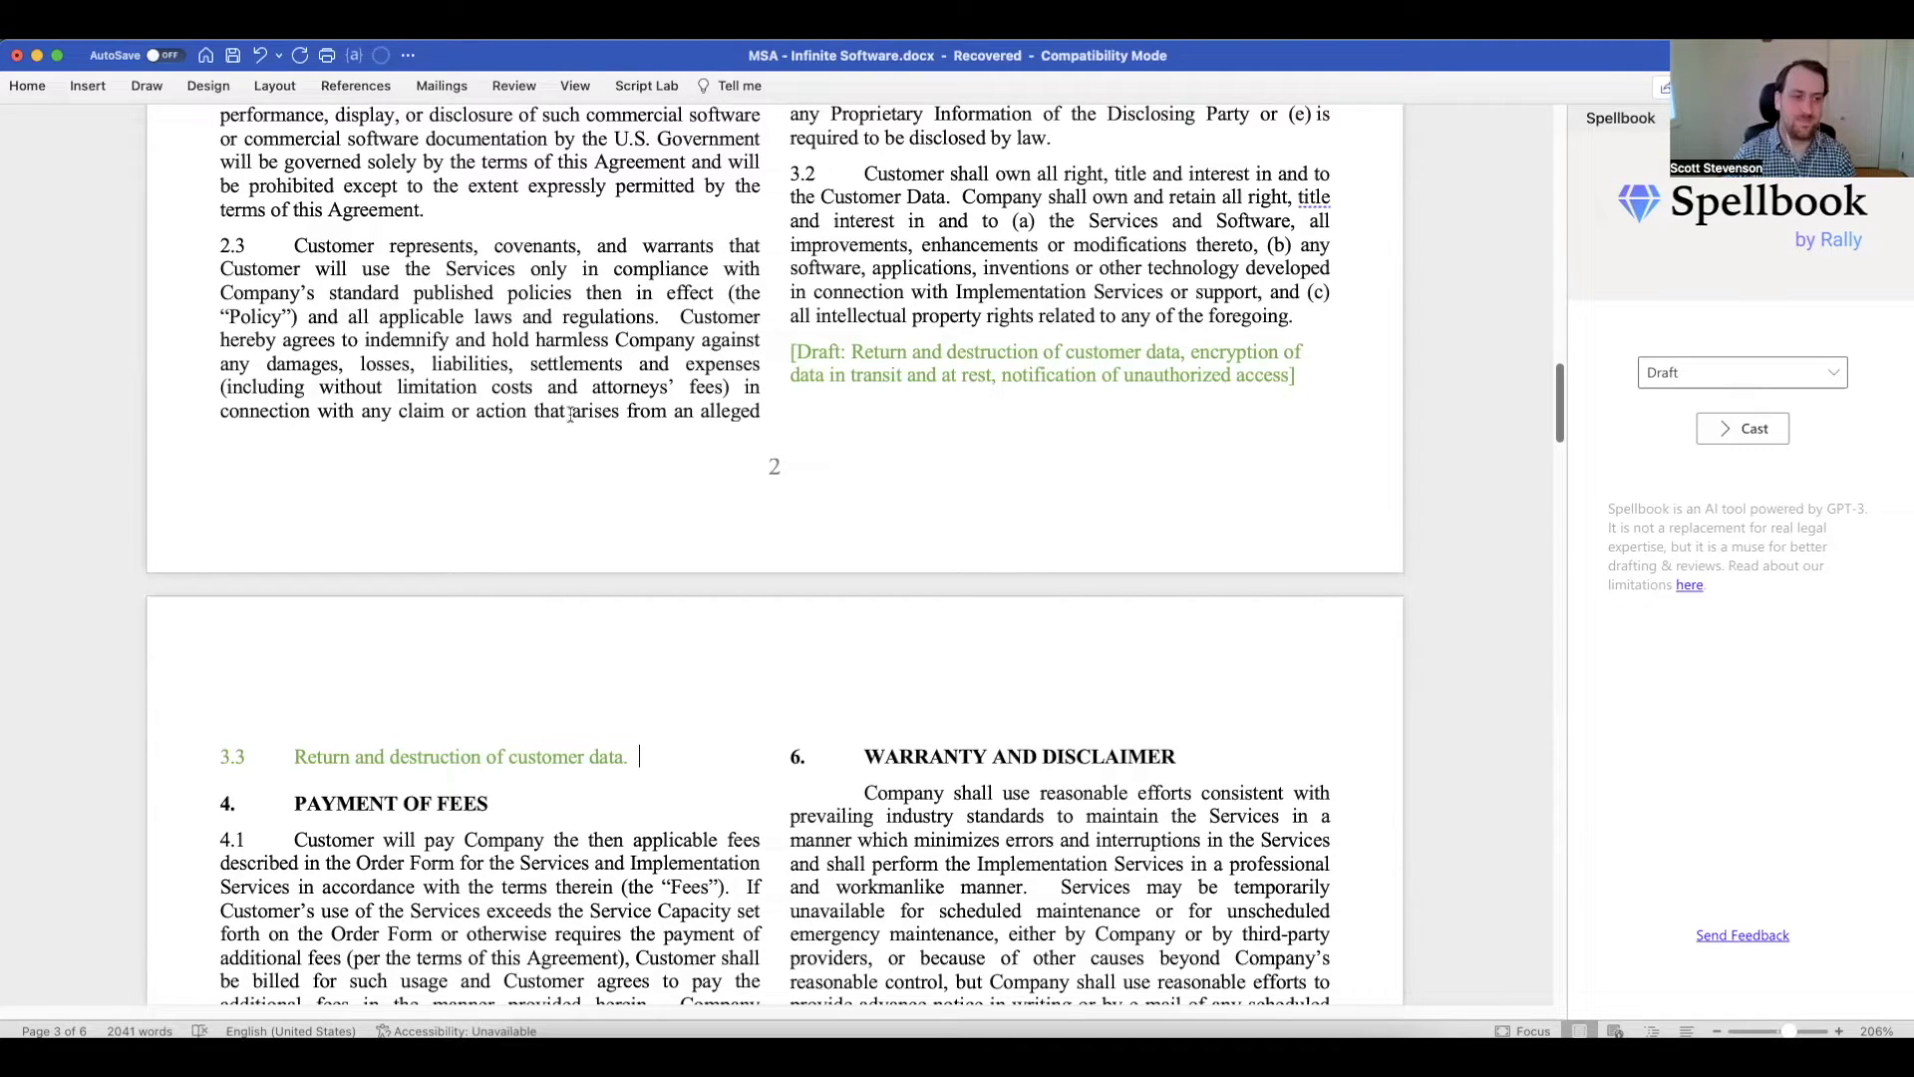
scroll(202, 626, "up", 1)
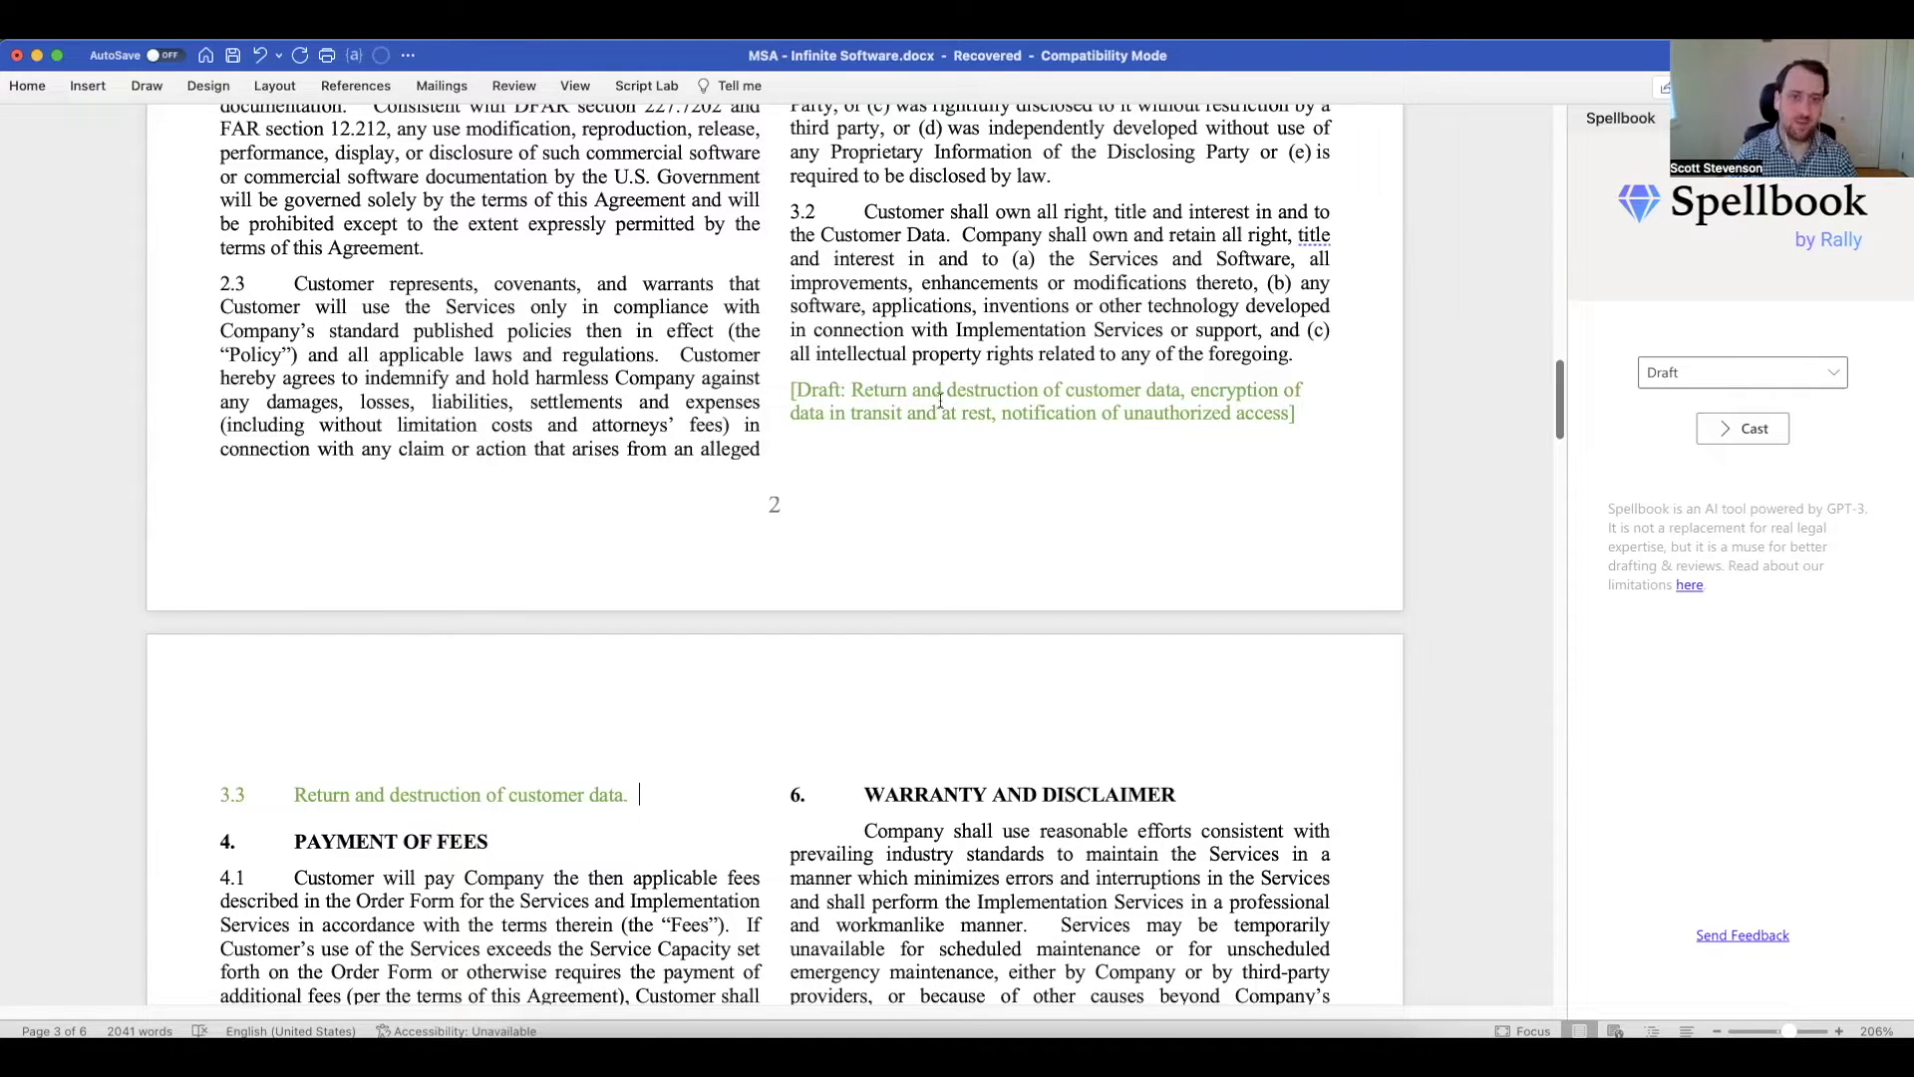
left_click_drag(632, 796, 340, 797)
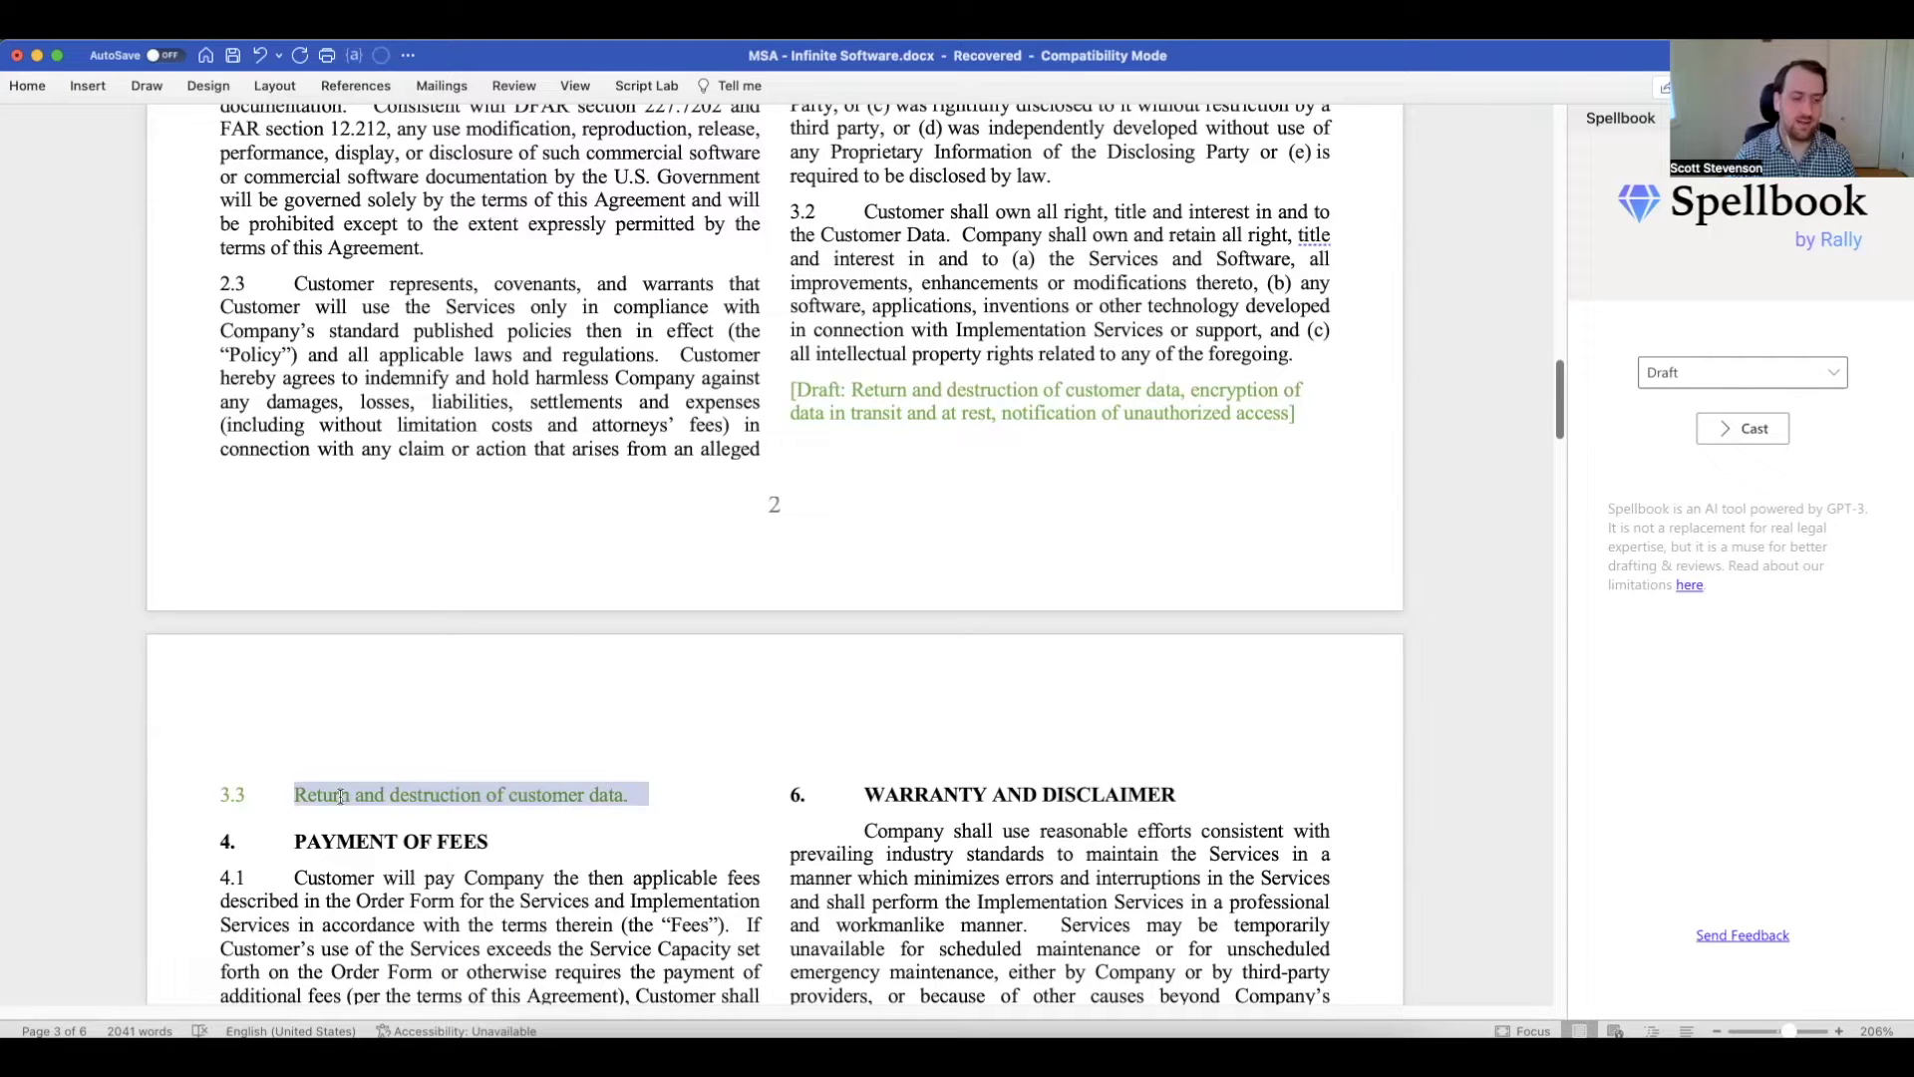
left_click(645, 798)
left_click_drag(790, 389, 1296, 413)
left_click(960, 399)
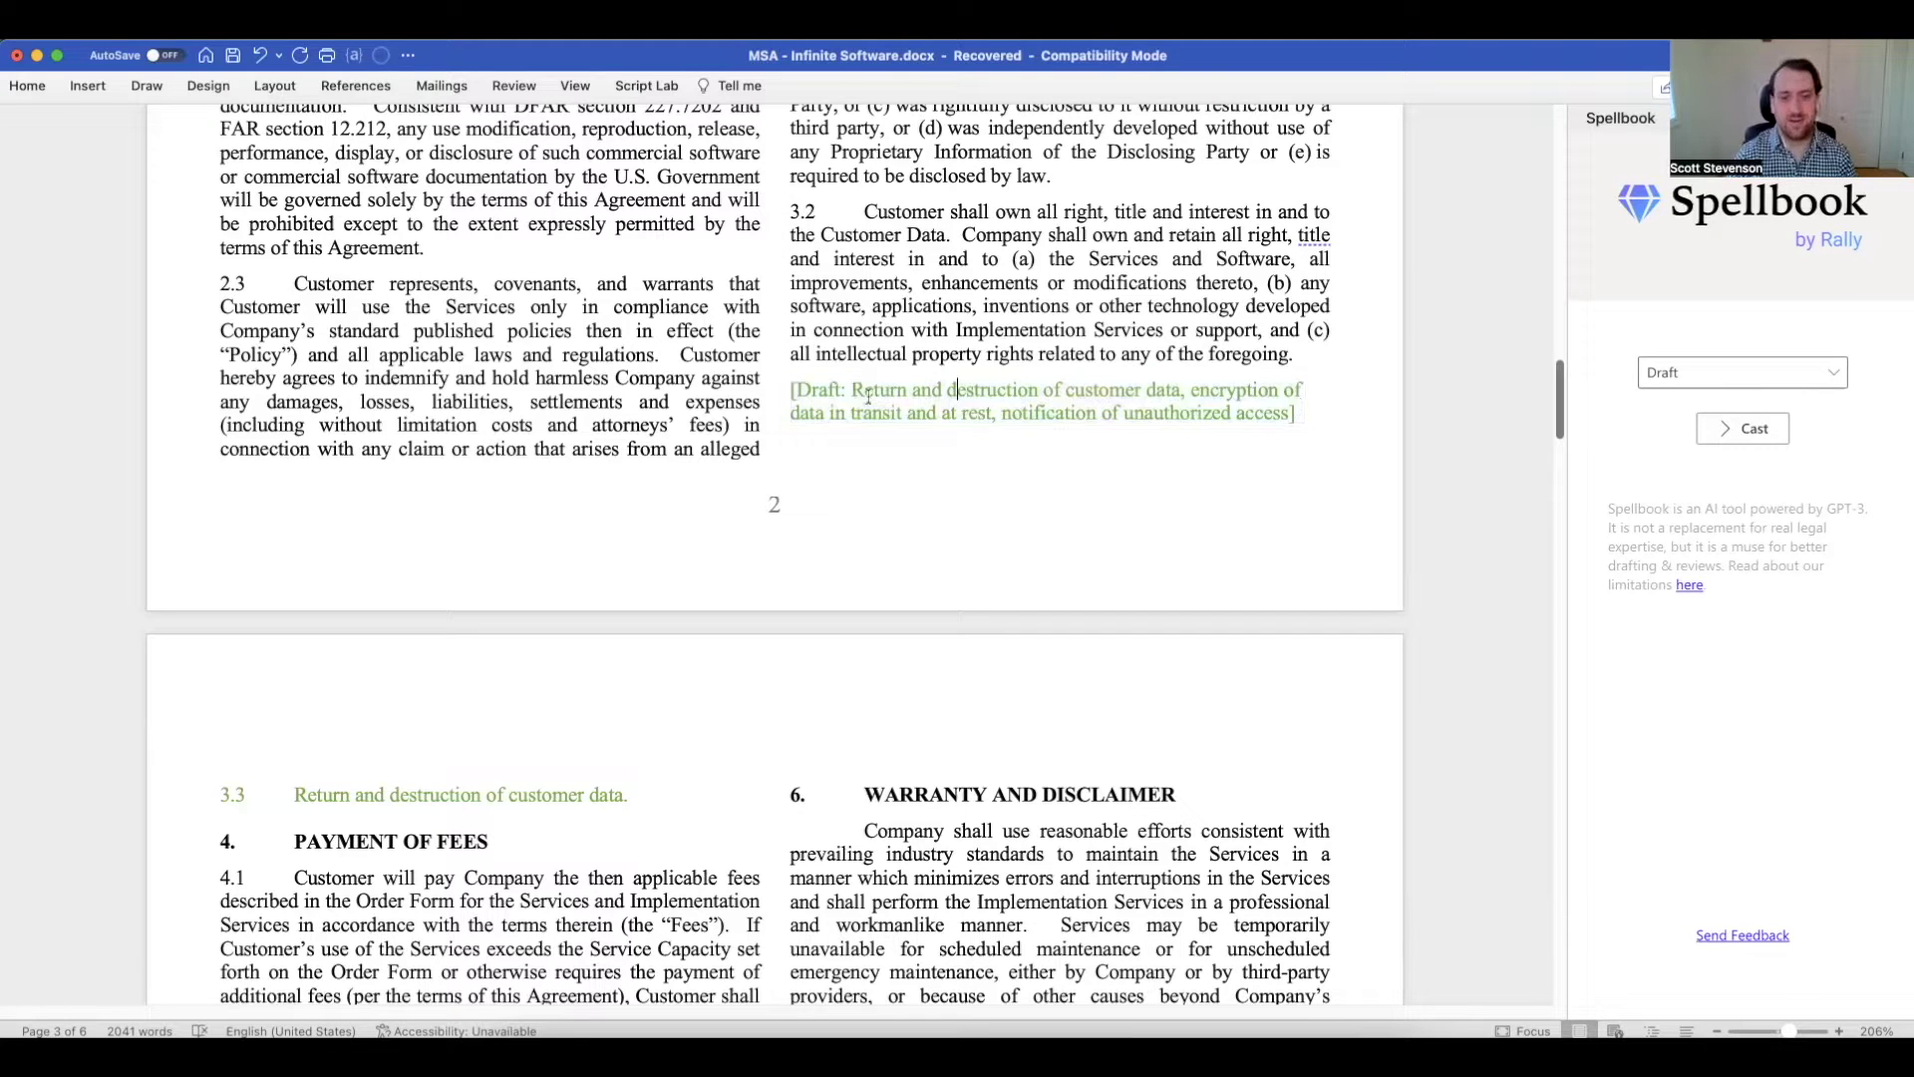
left_click_drag(854, 390, 1180, 389)
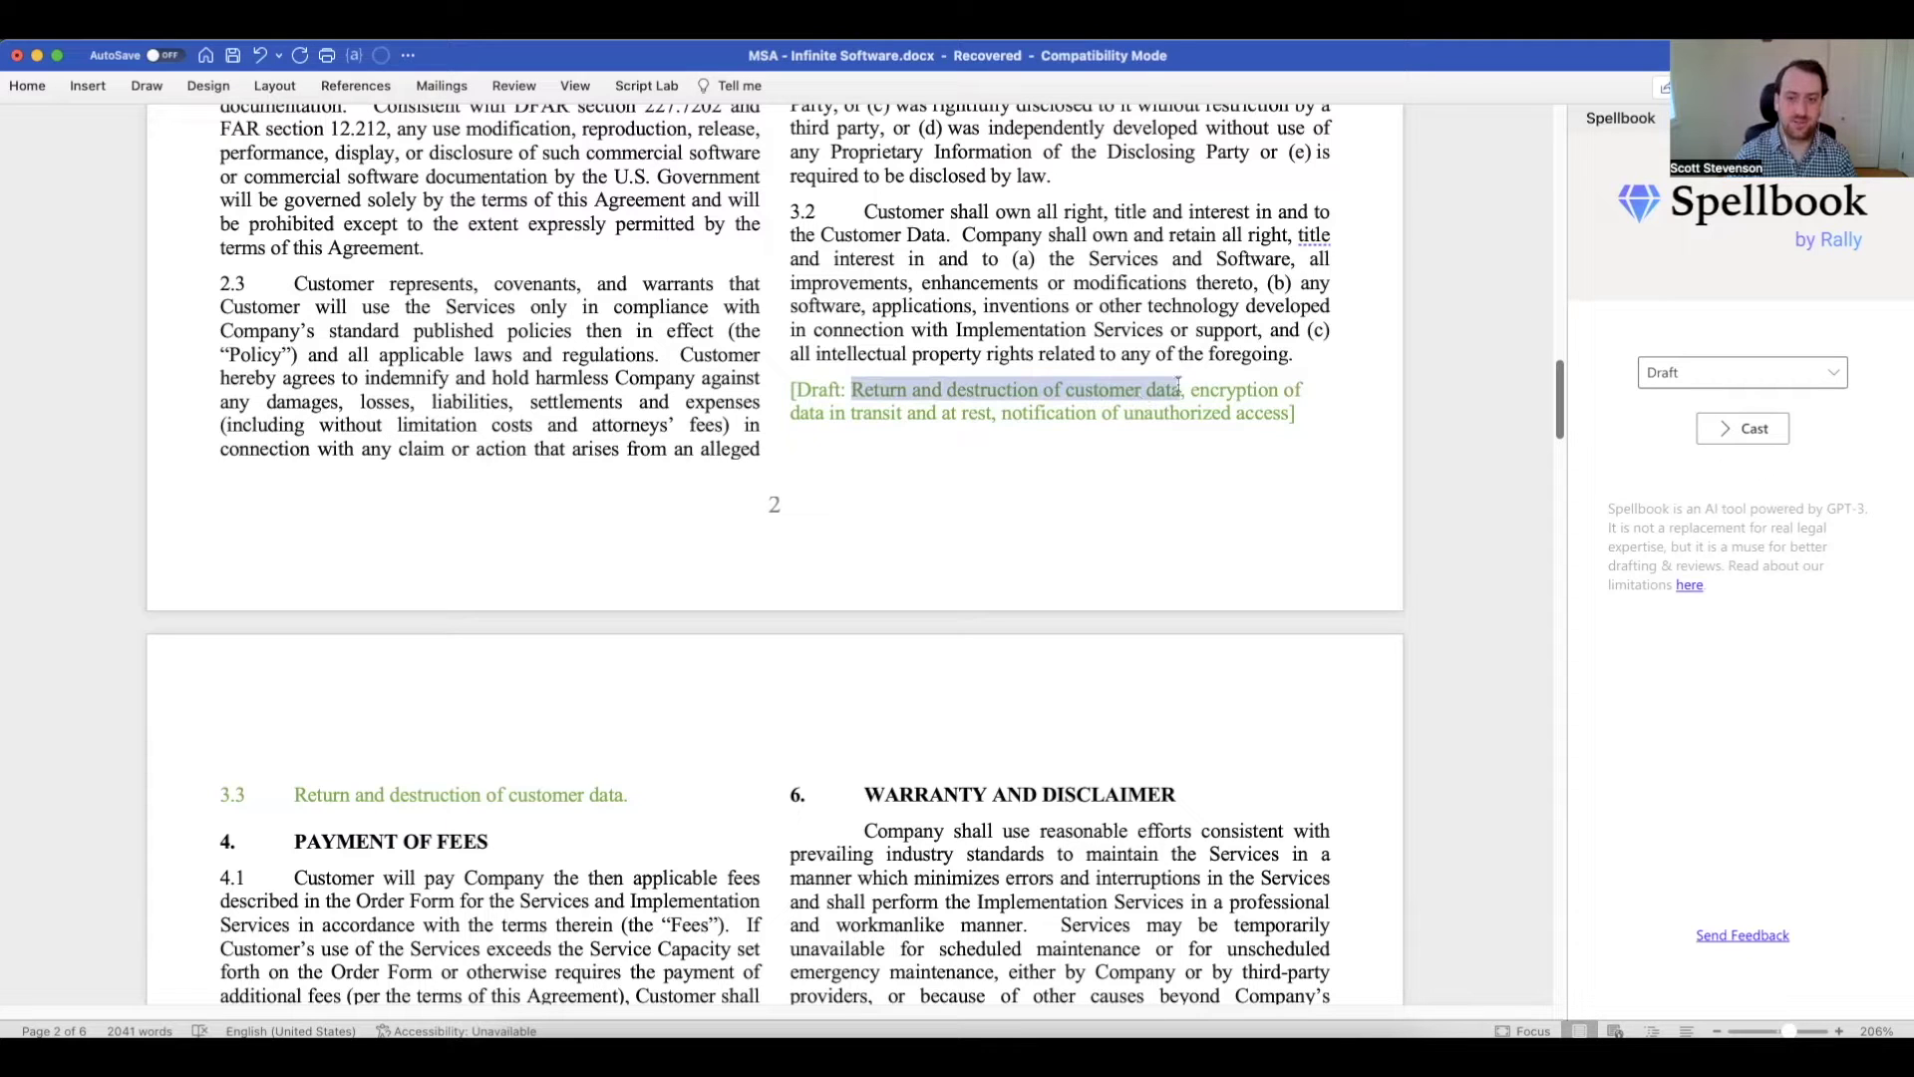
left_click_drag(1189, 389, 1289, 414)
left_click(1042, 413)
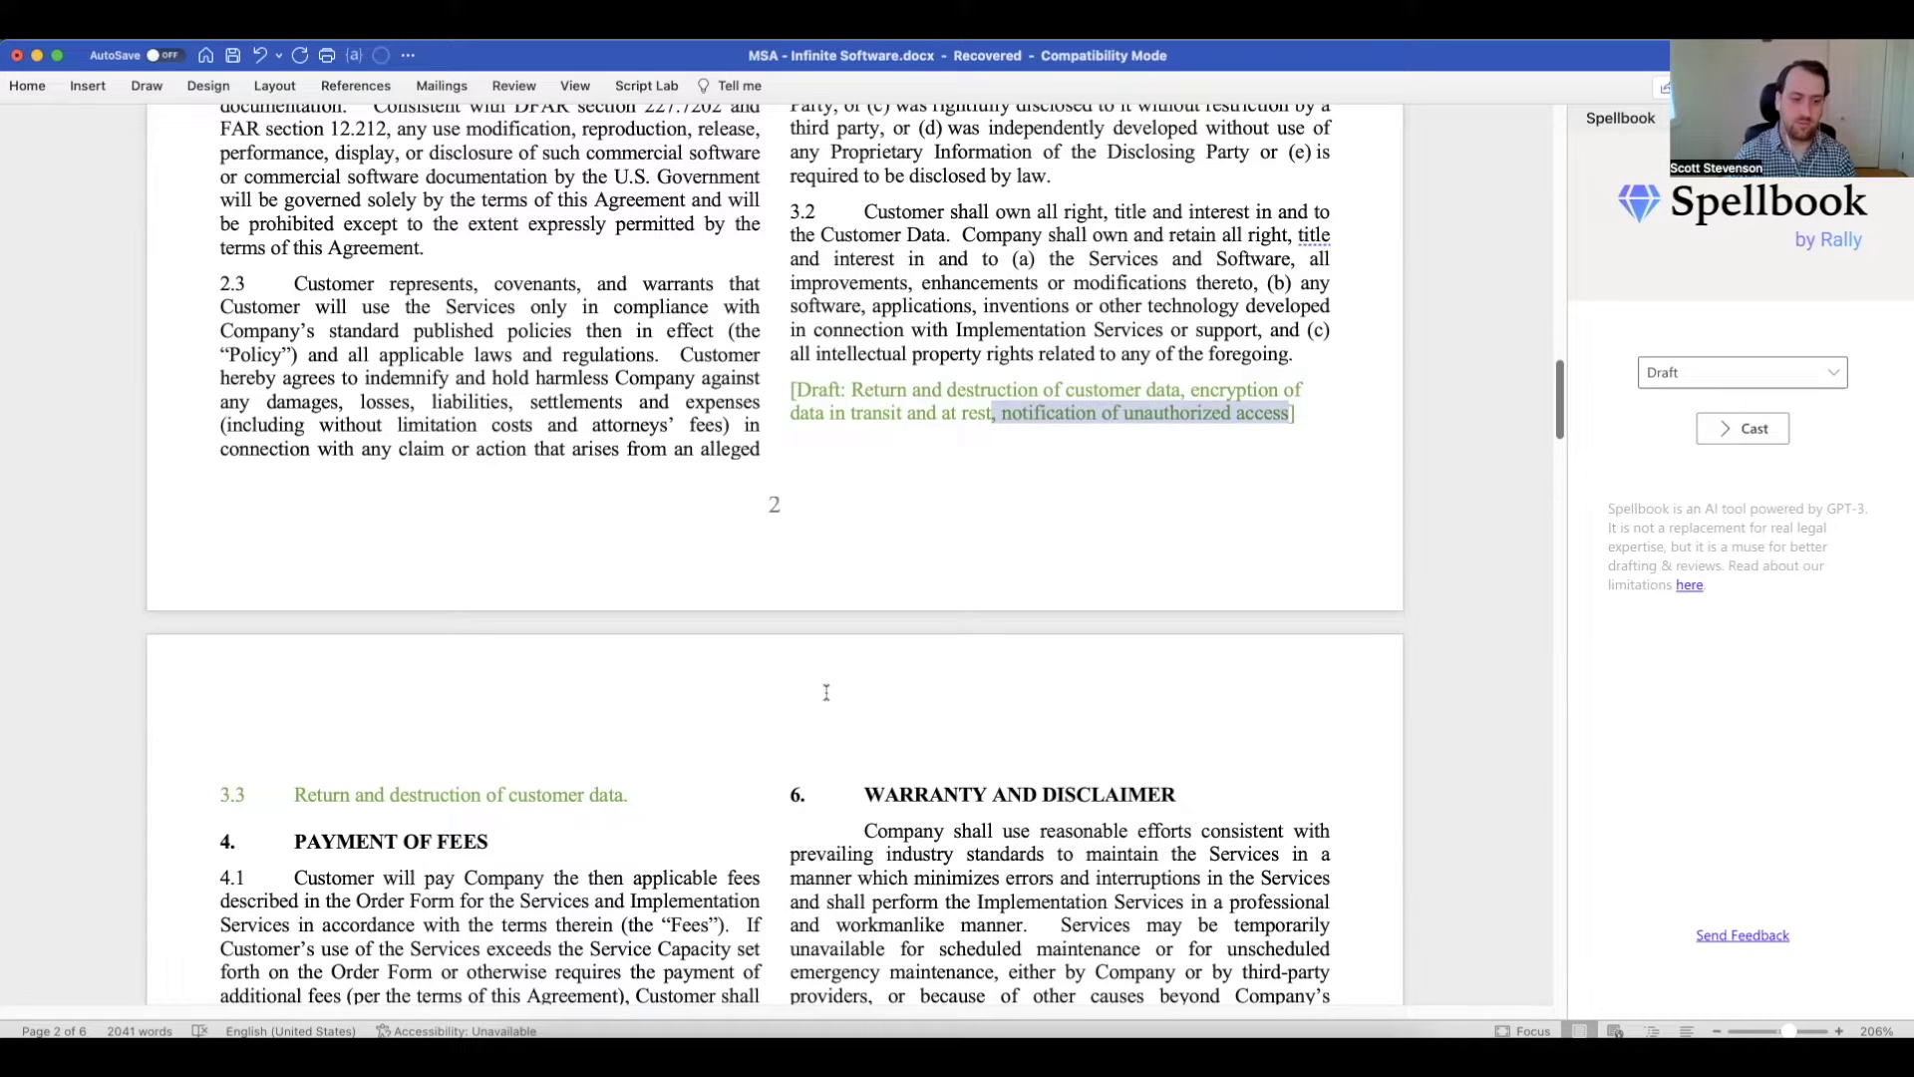
left_click(677, 796)
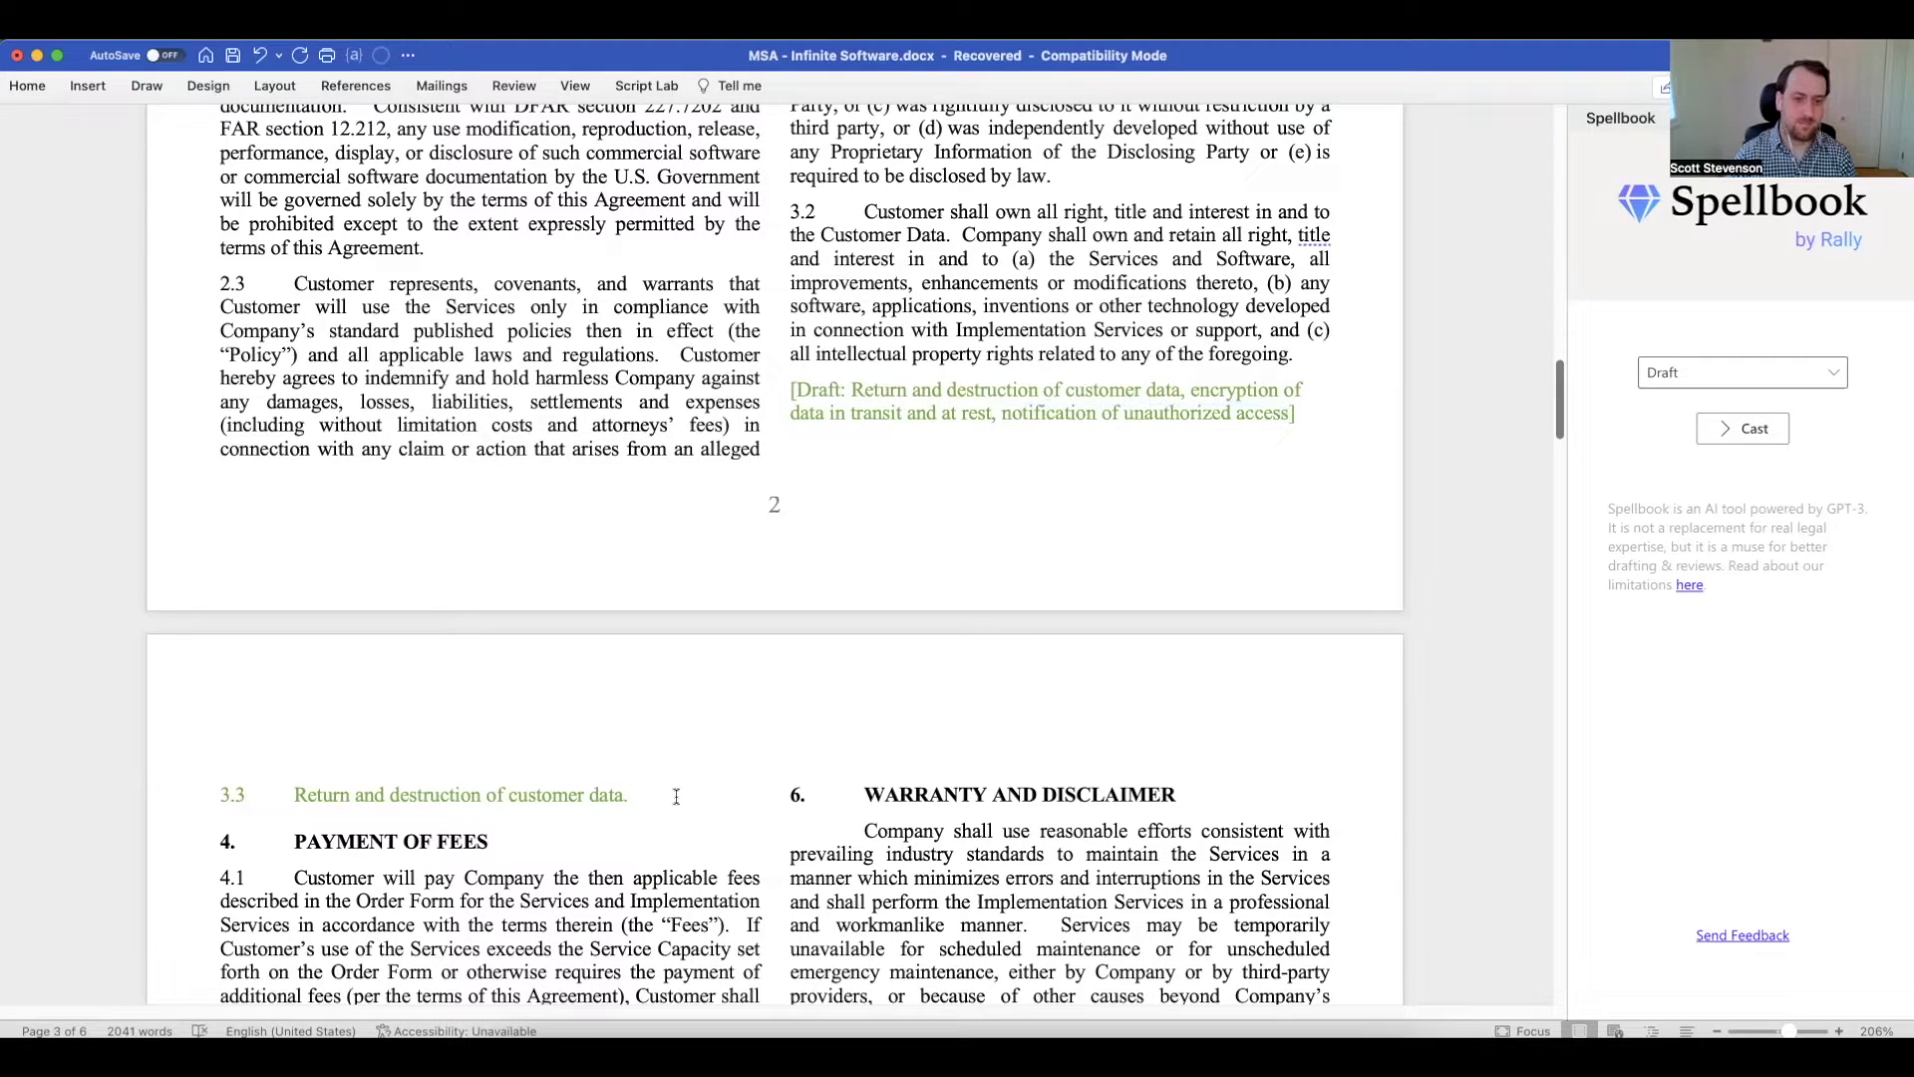
left_click(1779, 432)
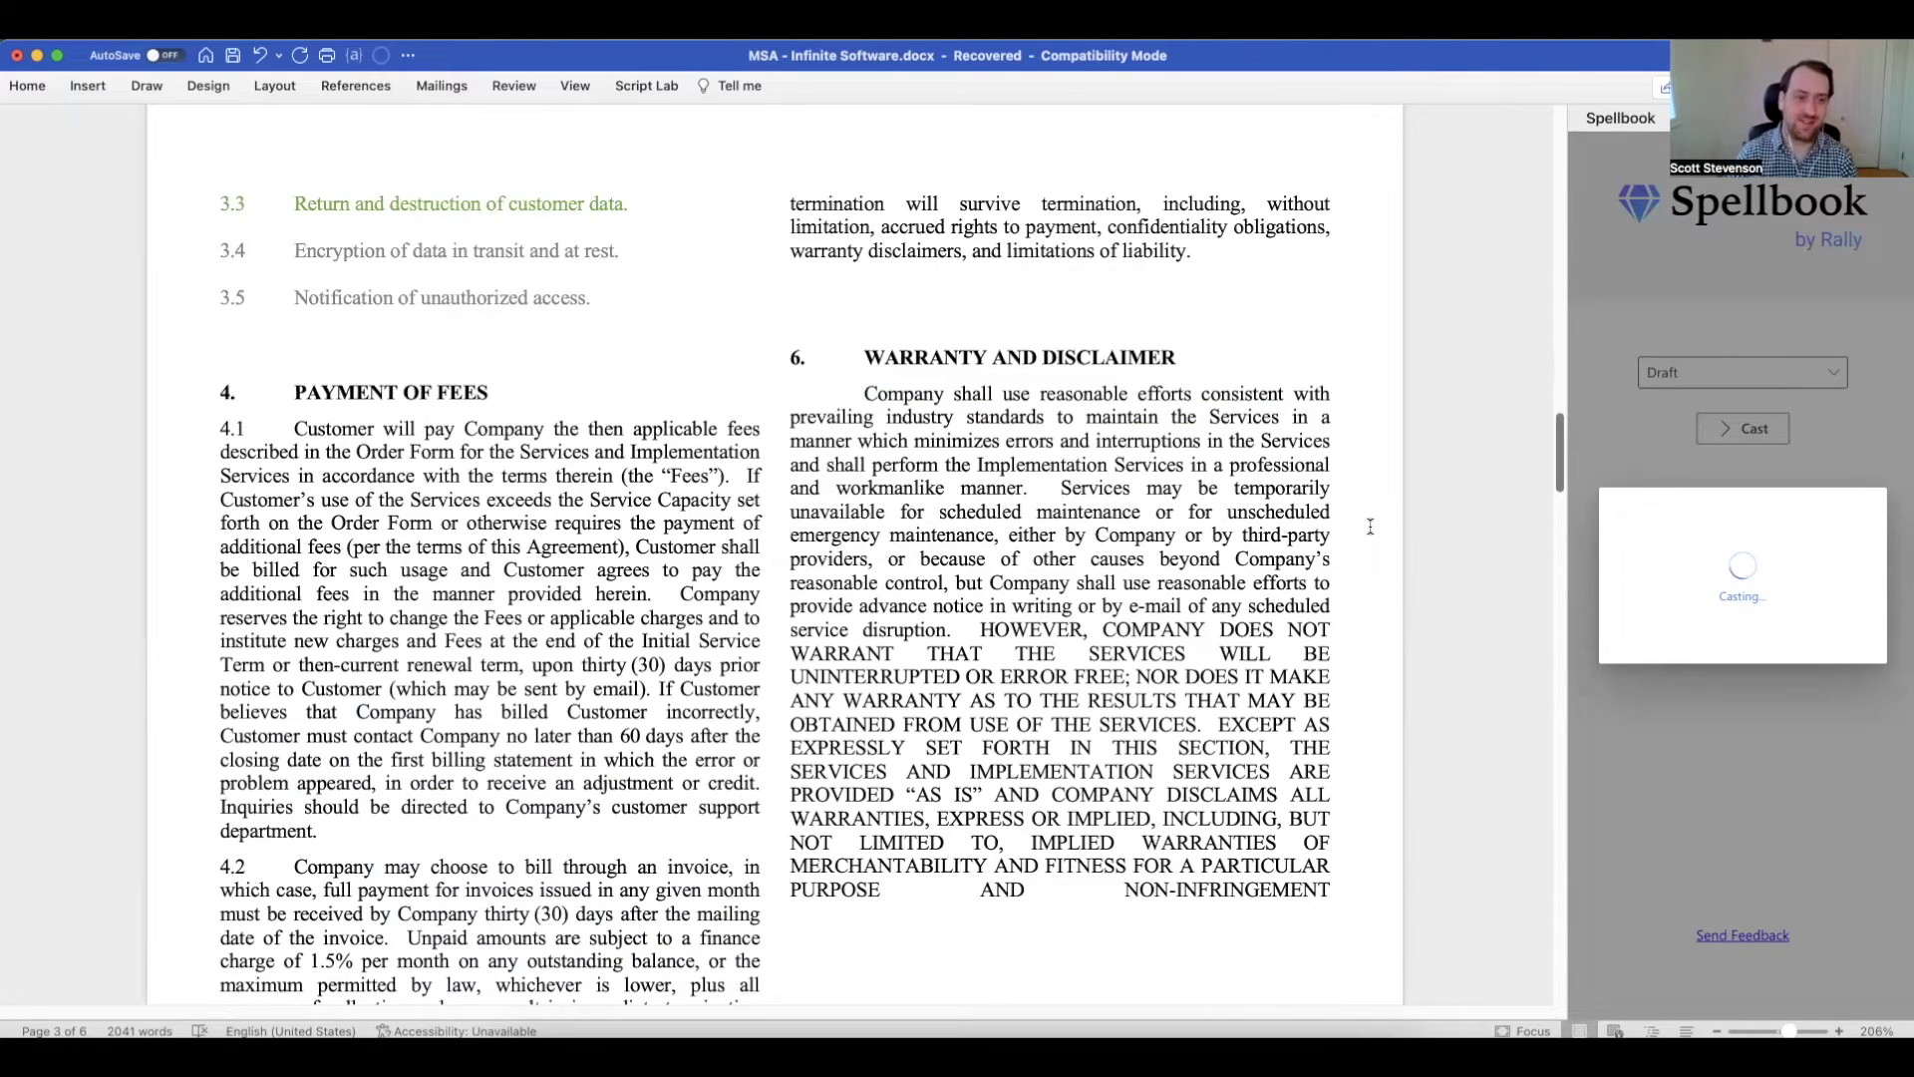
scroll(1240, 499, "up", 5)
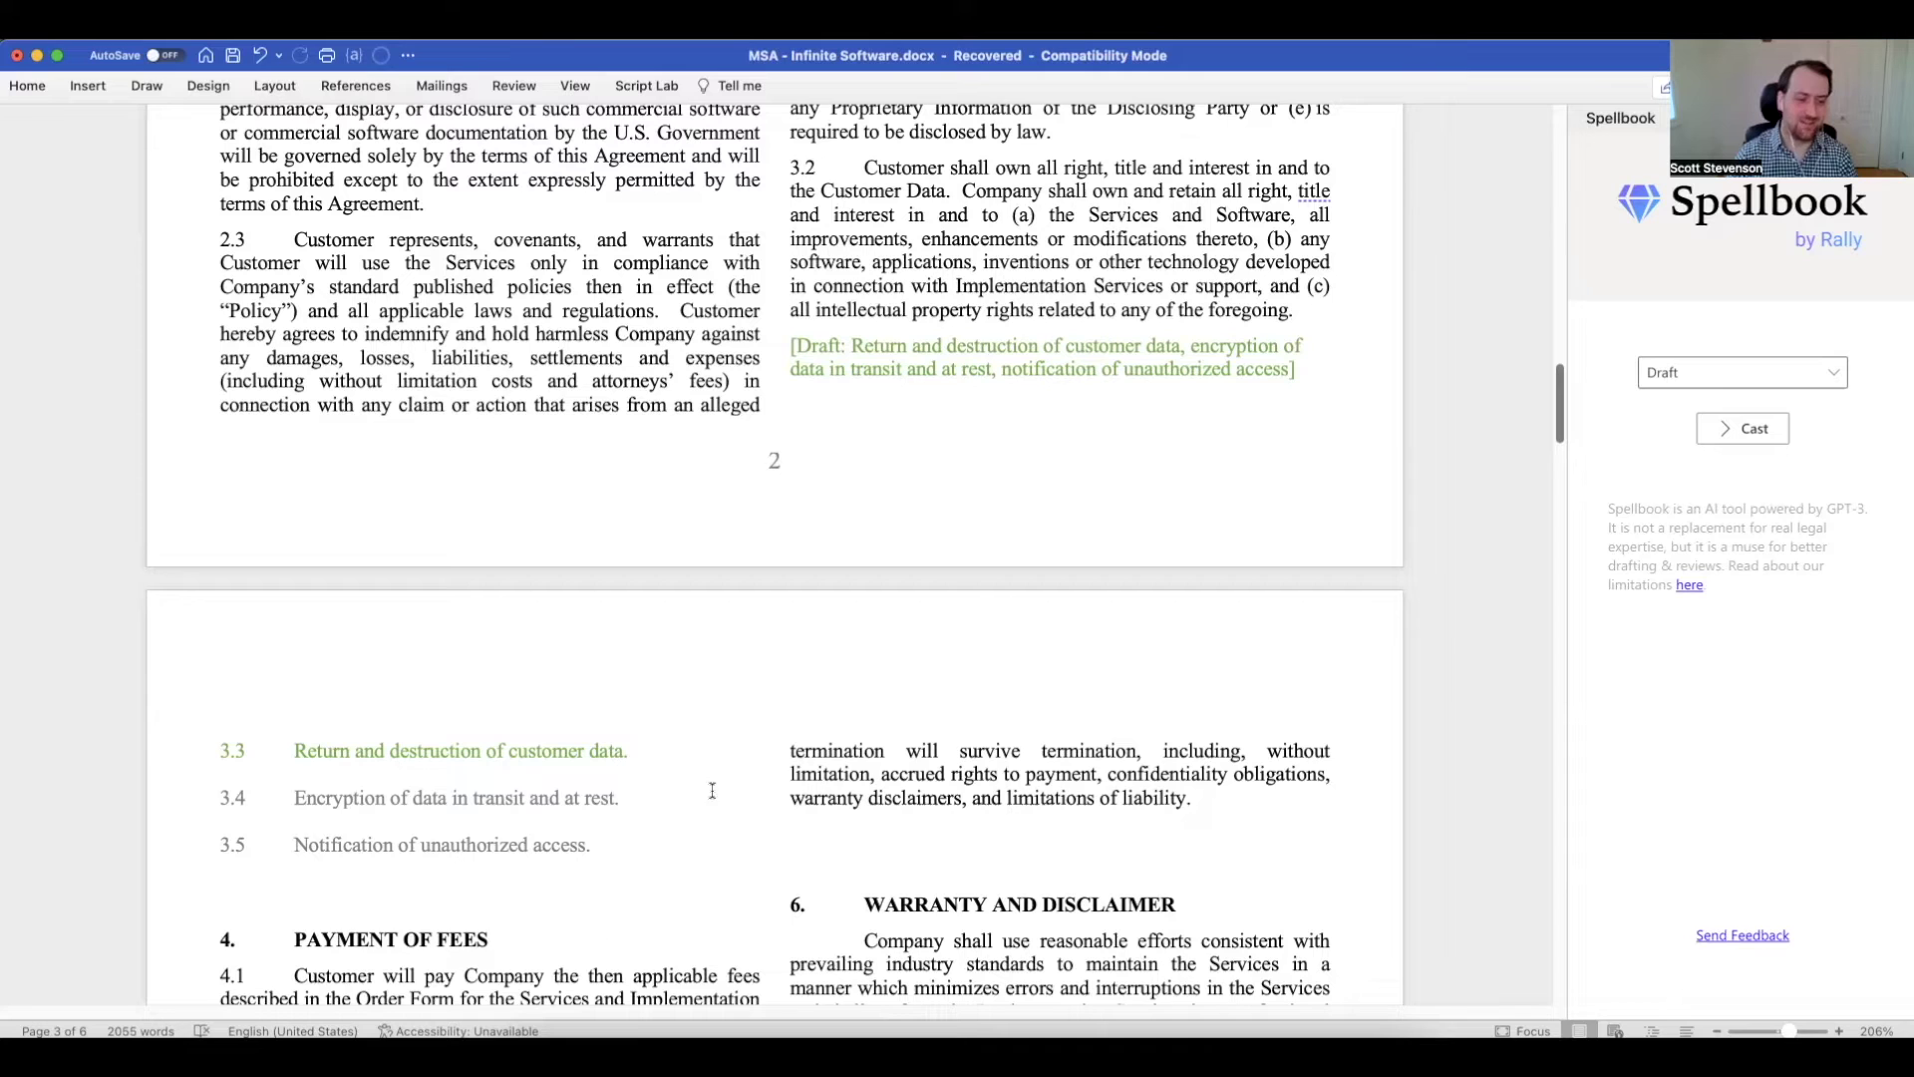
key("super+z")
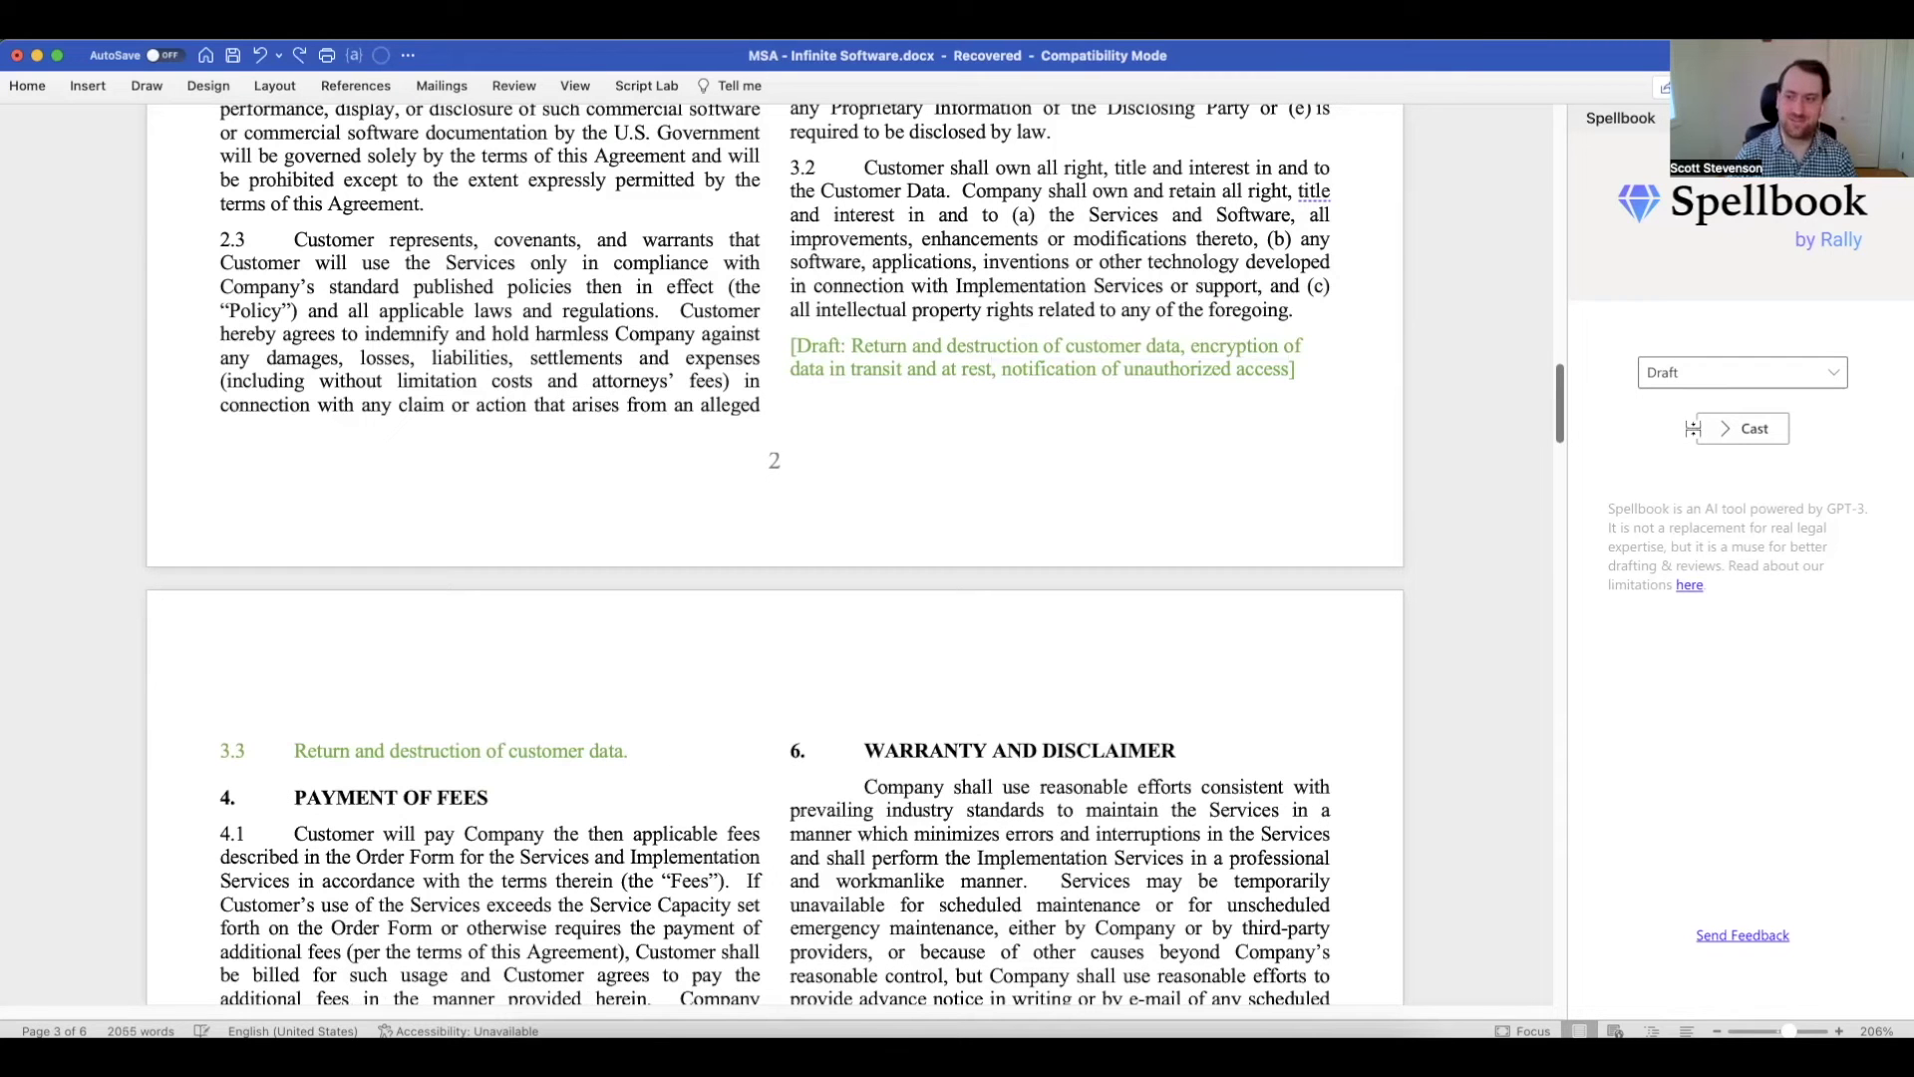
- Have Spellbook redraft clauses 3.3–3.5, undoing then restoring the clause 3.4 reformatting
left_click(1700, 429)
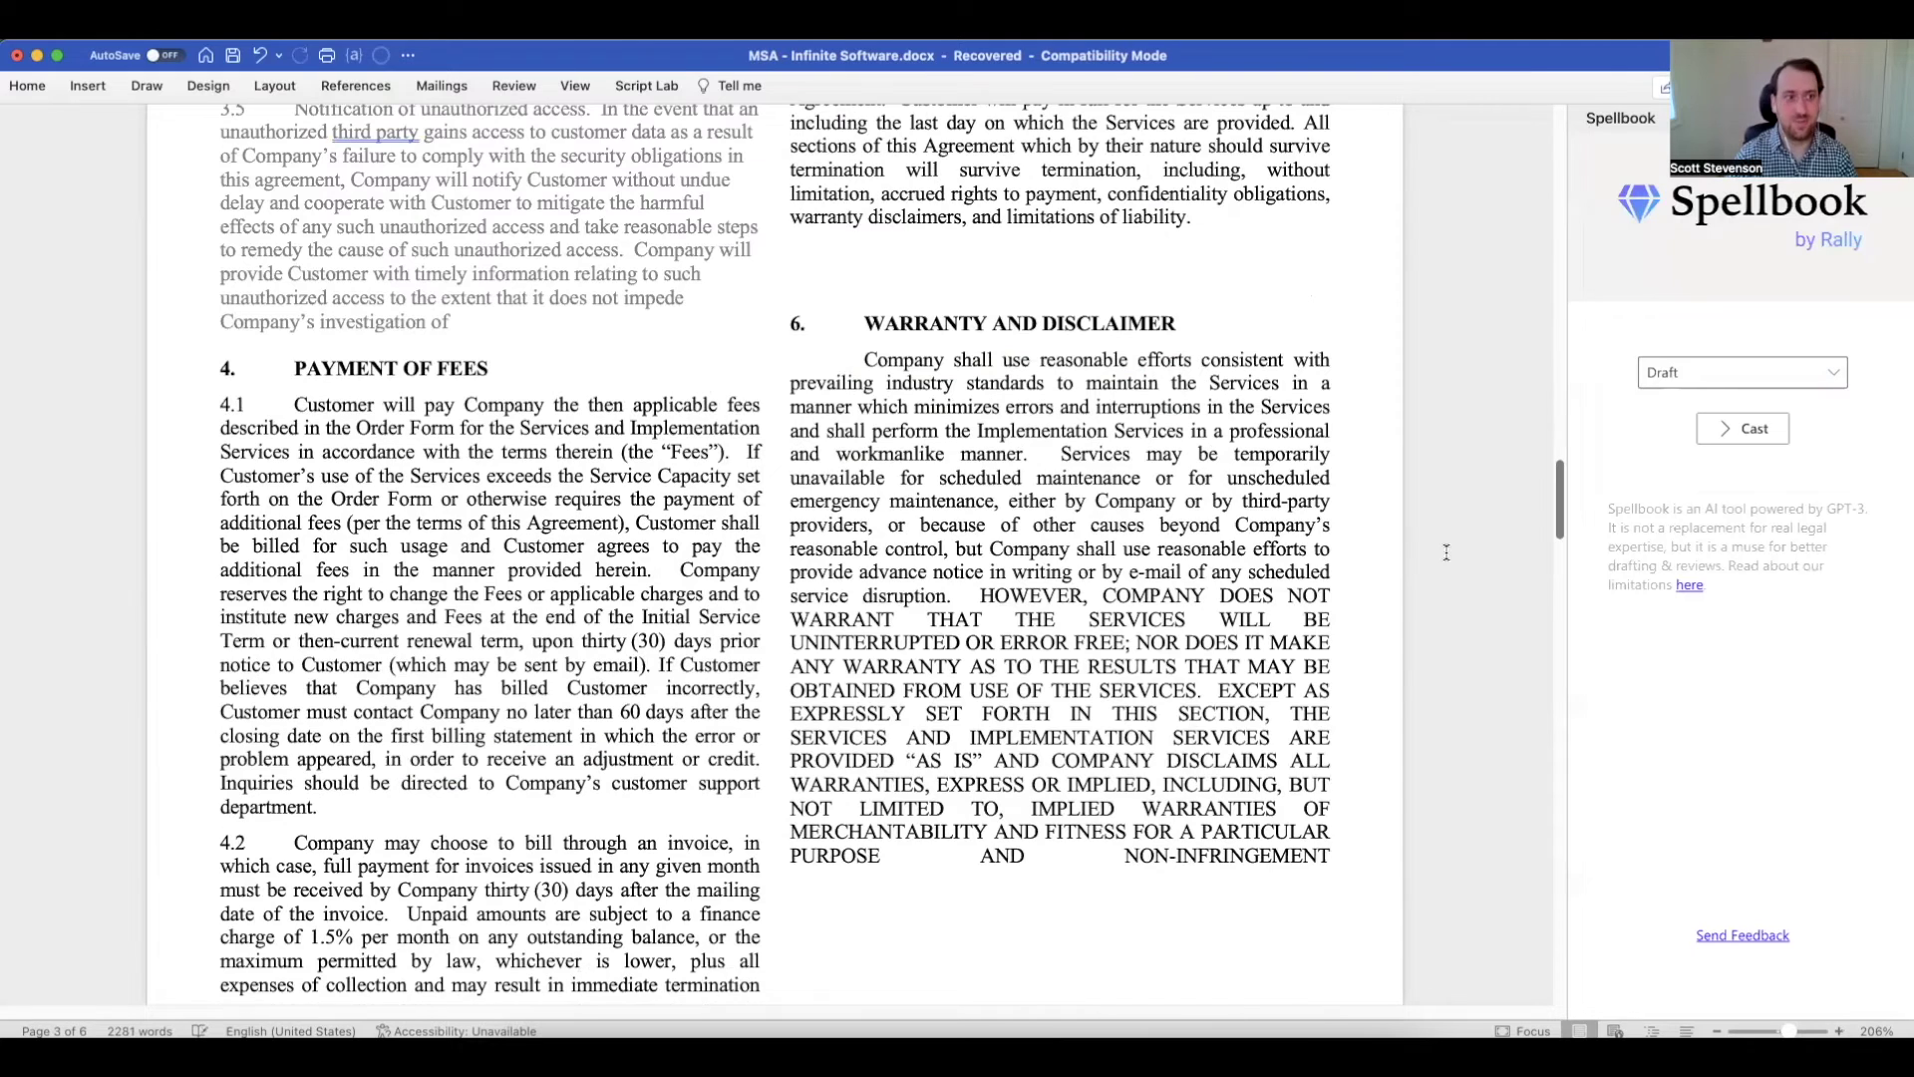
scroll(635, 430, "up", 5)
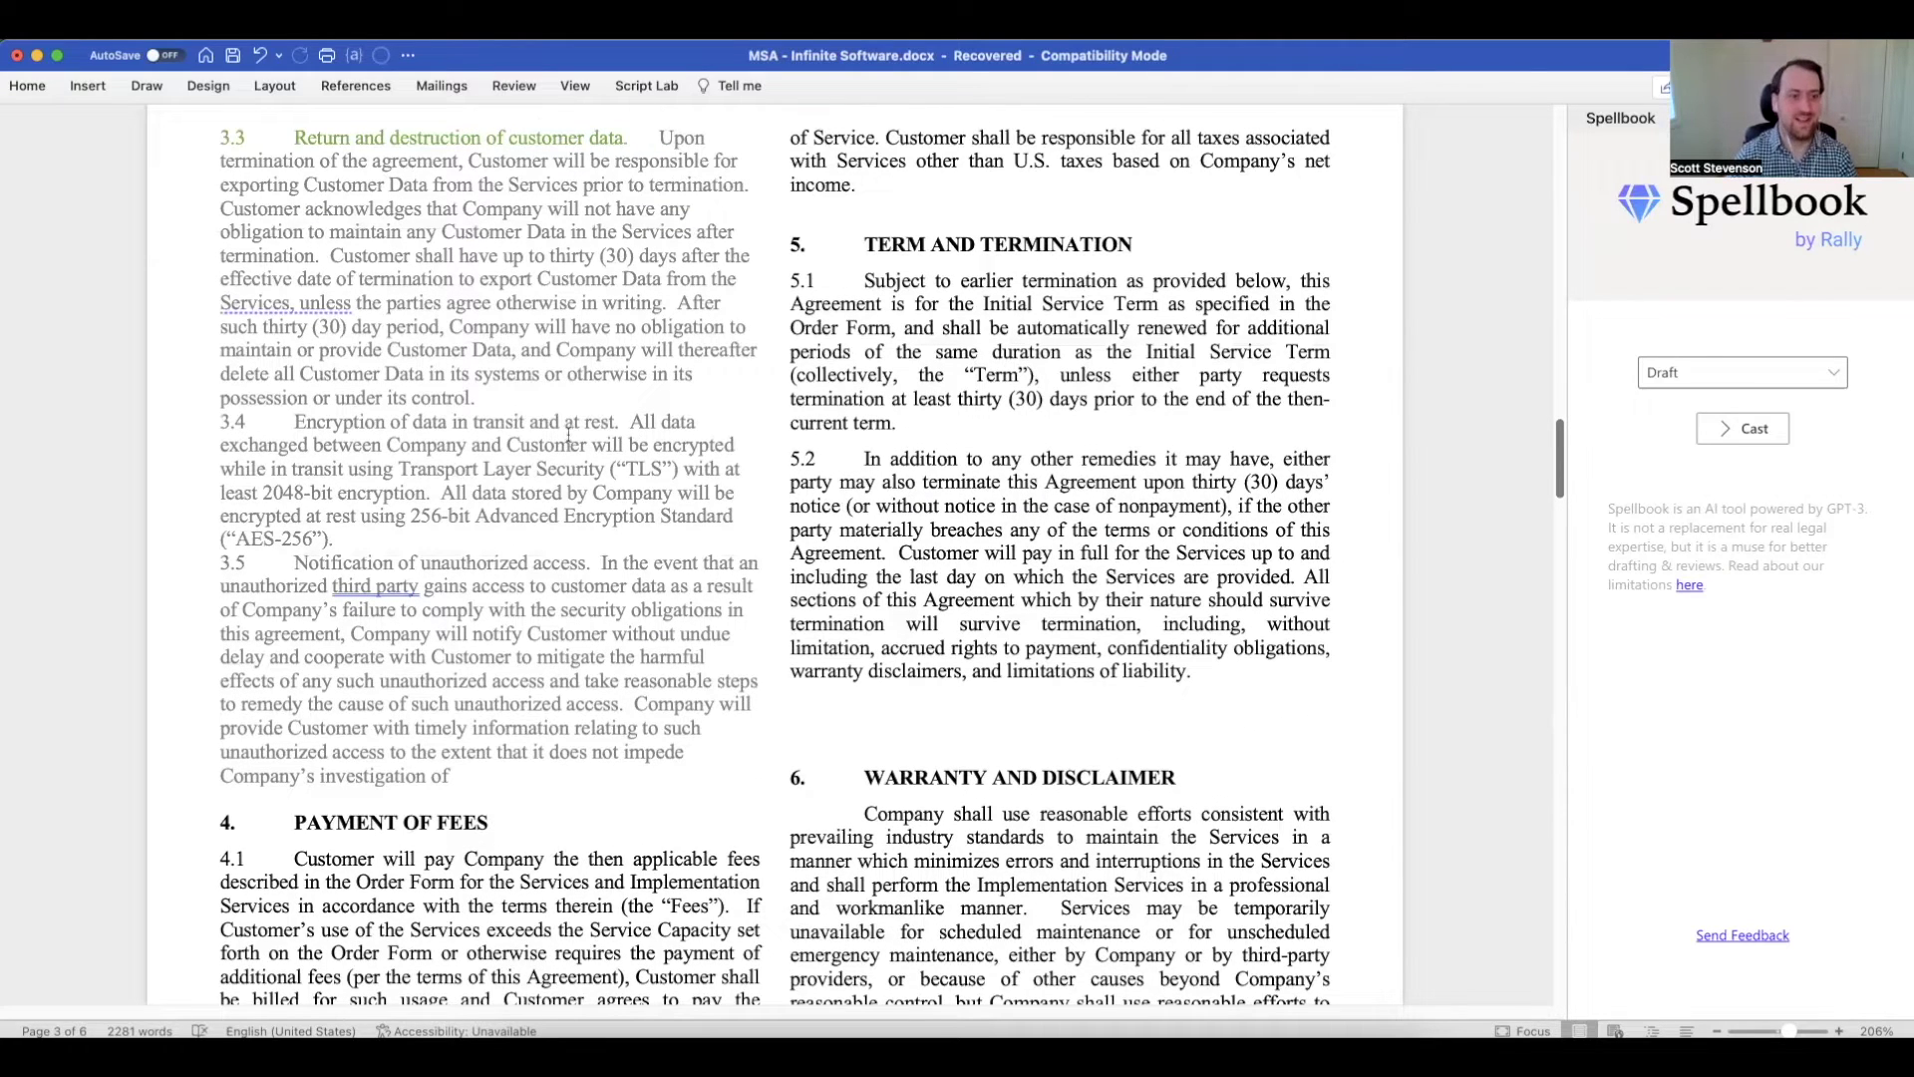
scroll(546, 425, "up", 1)
key("super+z")
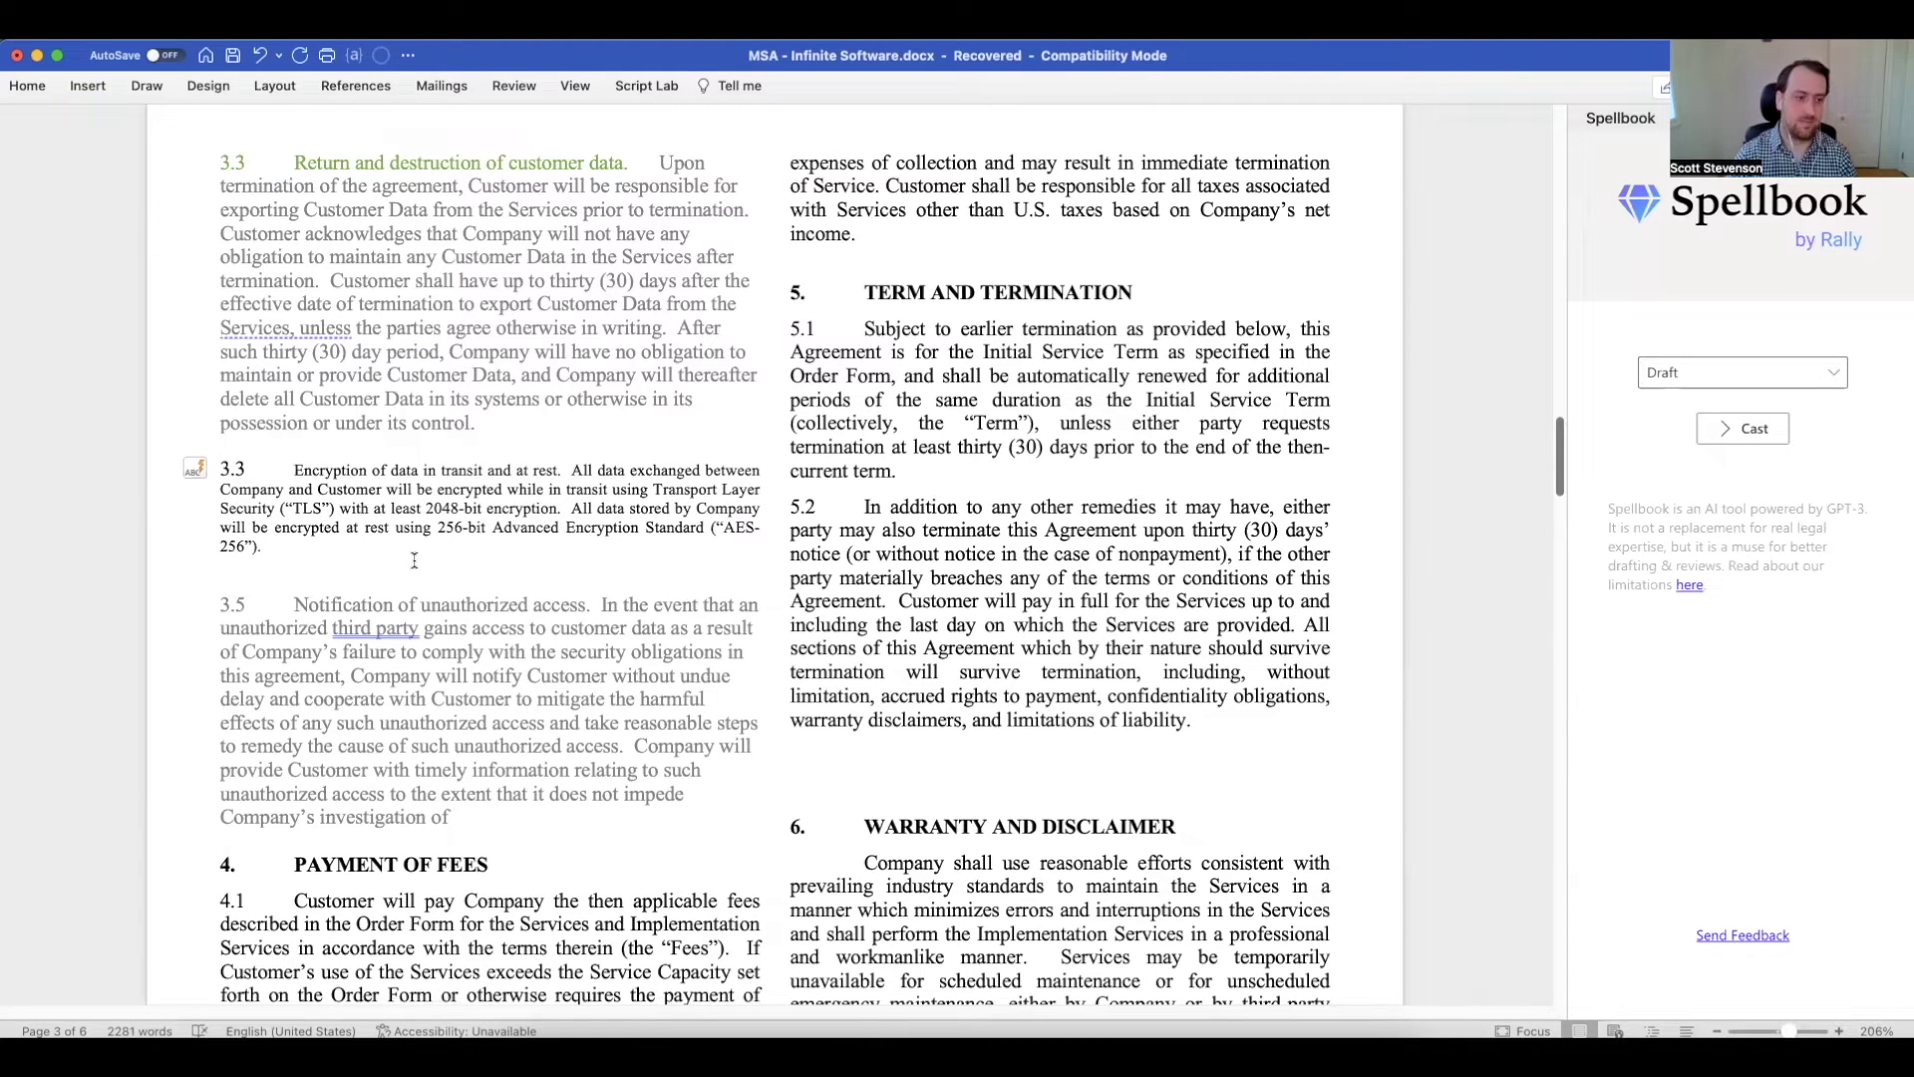
key("super+y")
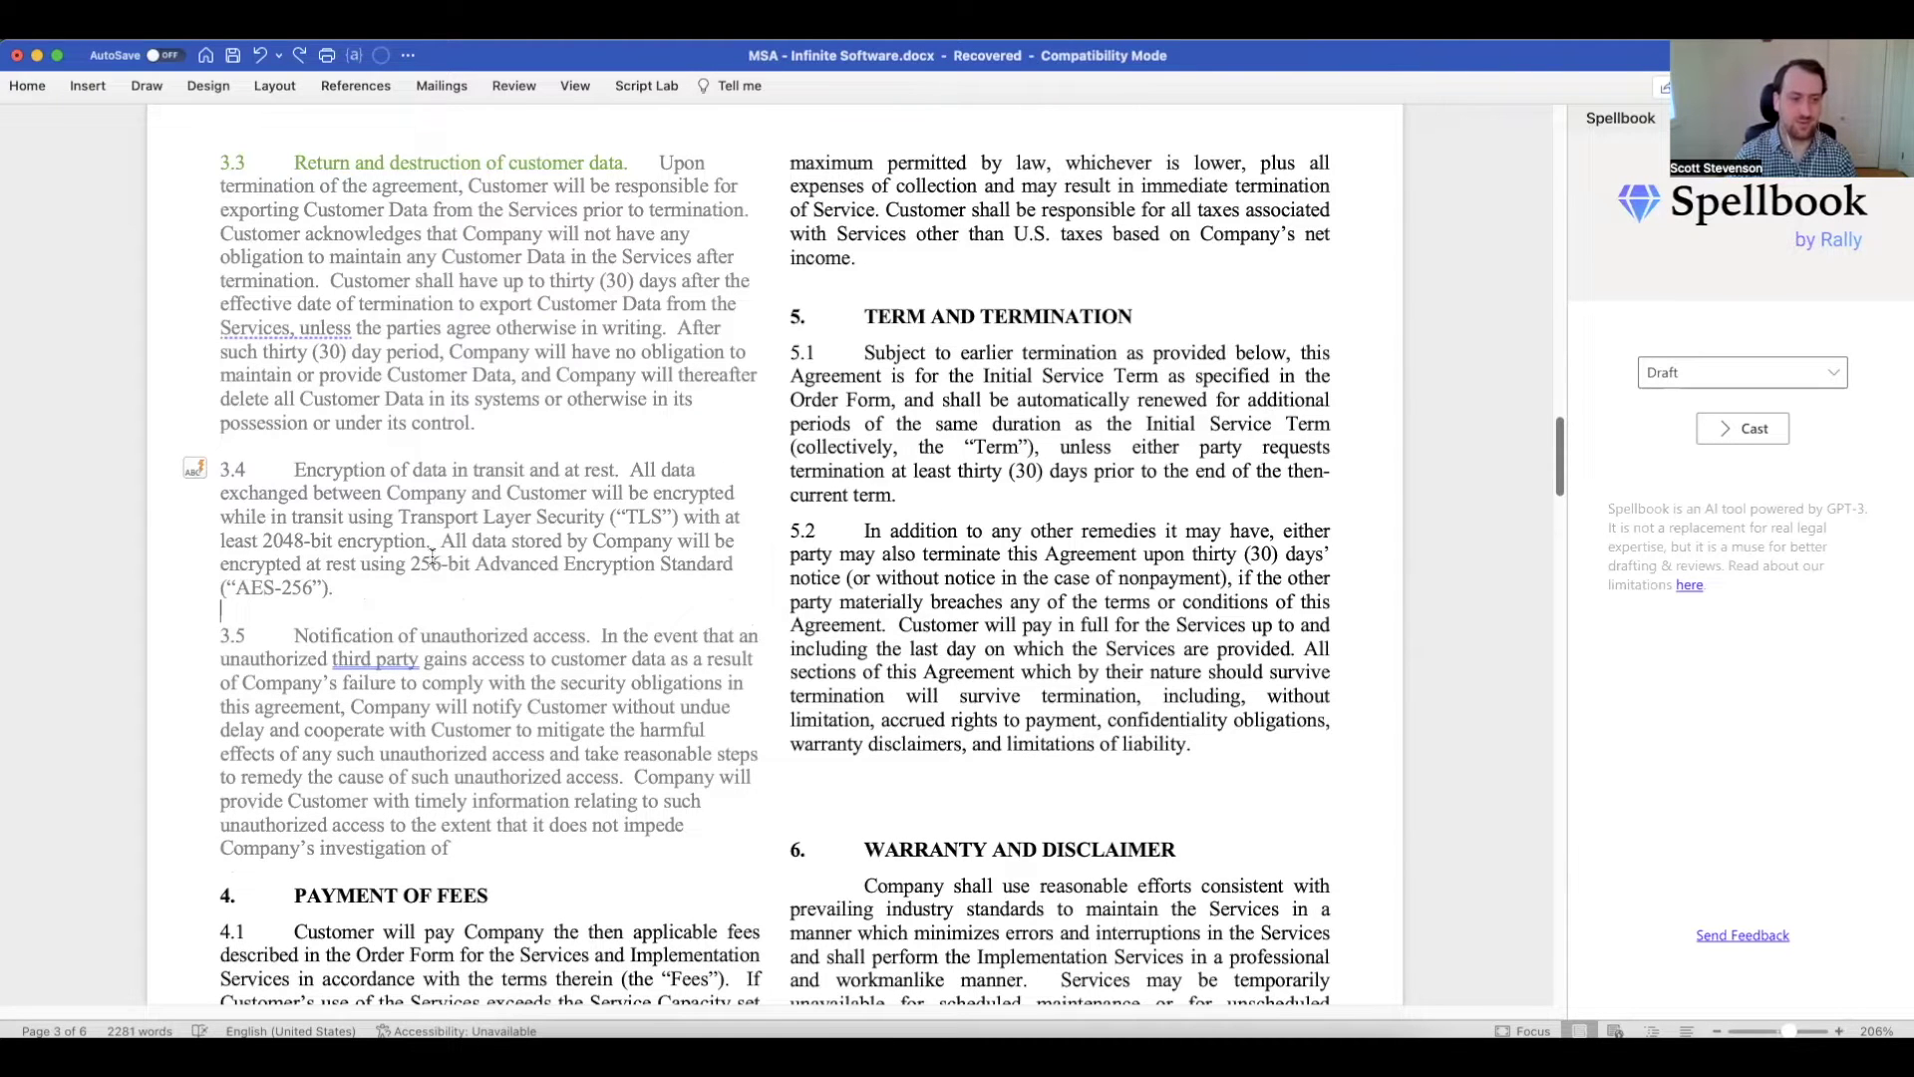
- Review the drafted clauses 3.3 through 3.5 by selecting them, then clear the selection
scroll(433, 556, "up", 1)
scroll(432, 556, "up", 2)
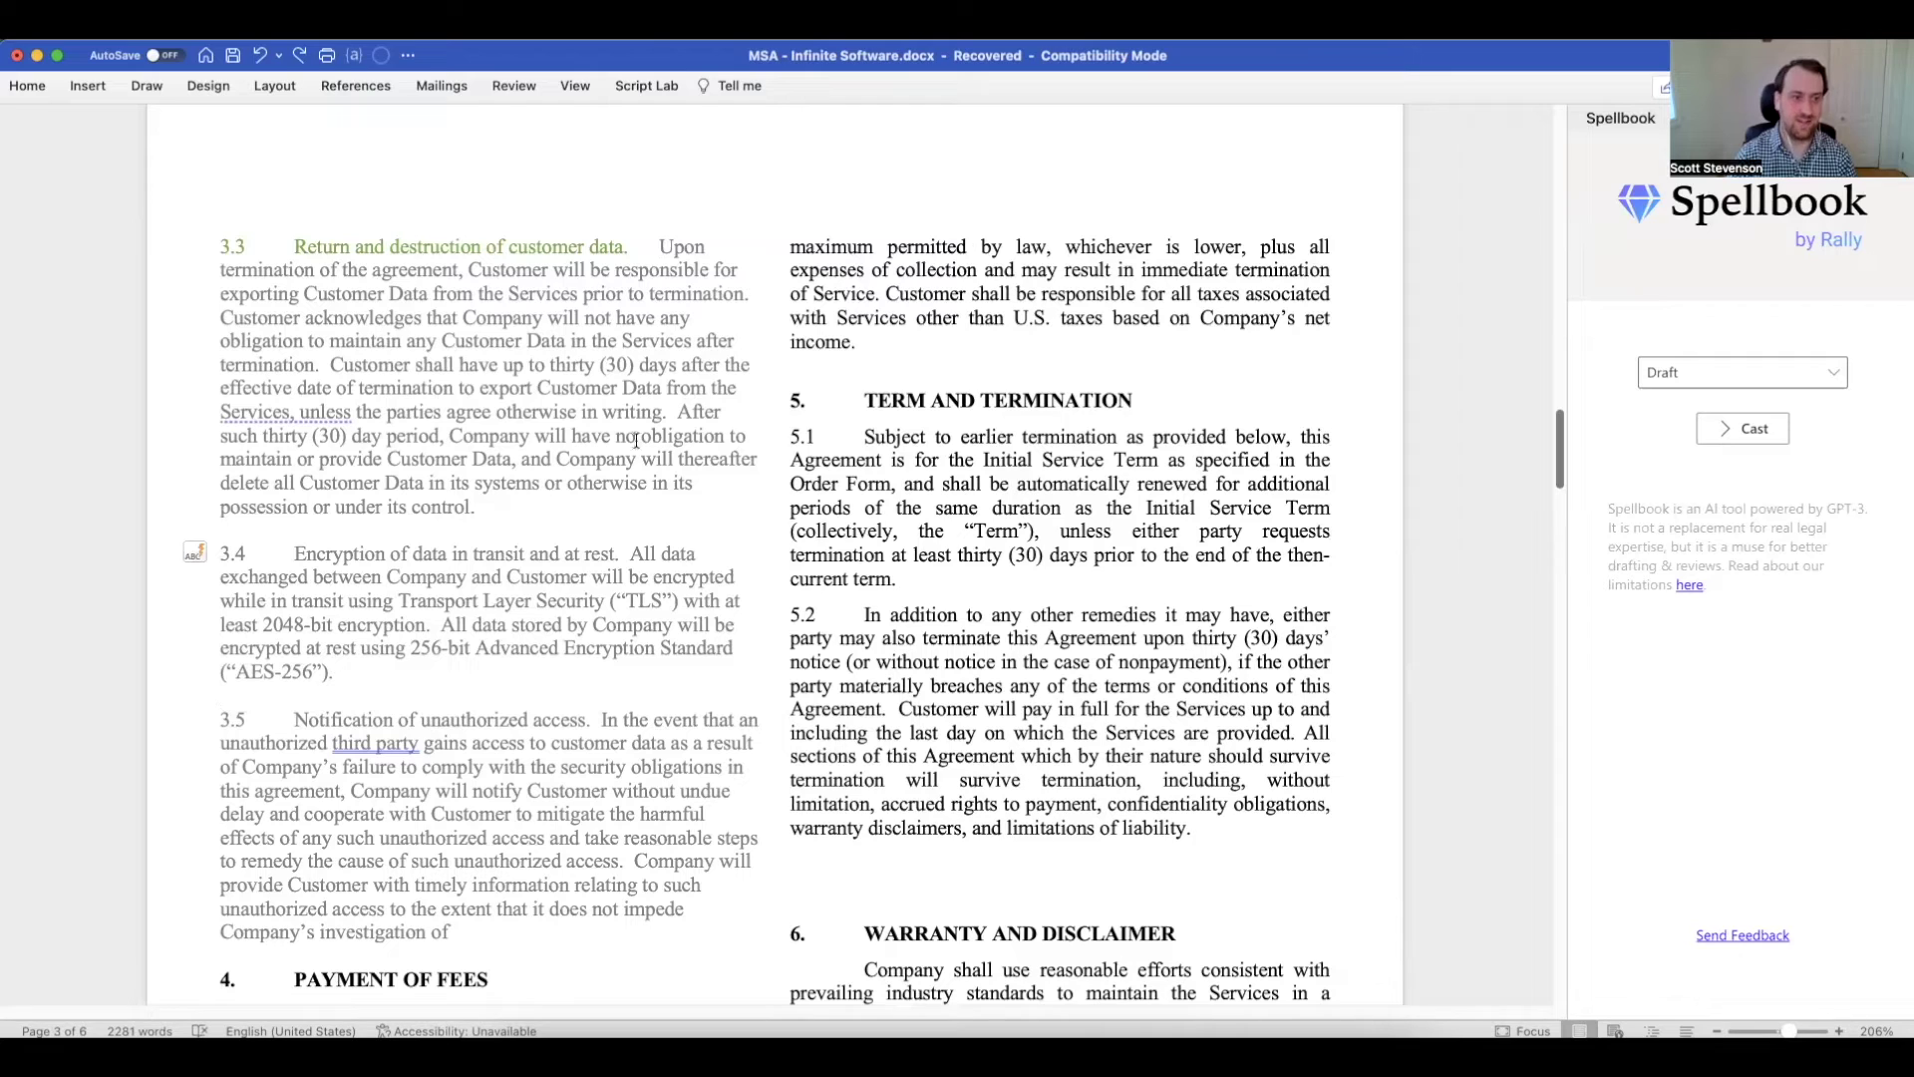
scroll(317, 266, "up", 10)
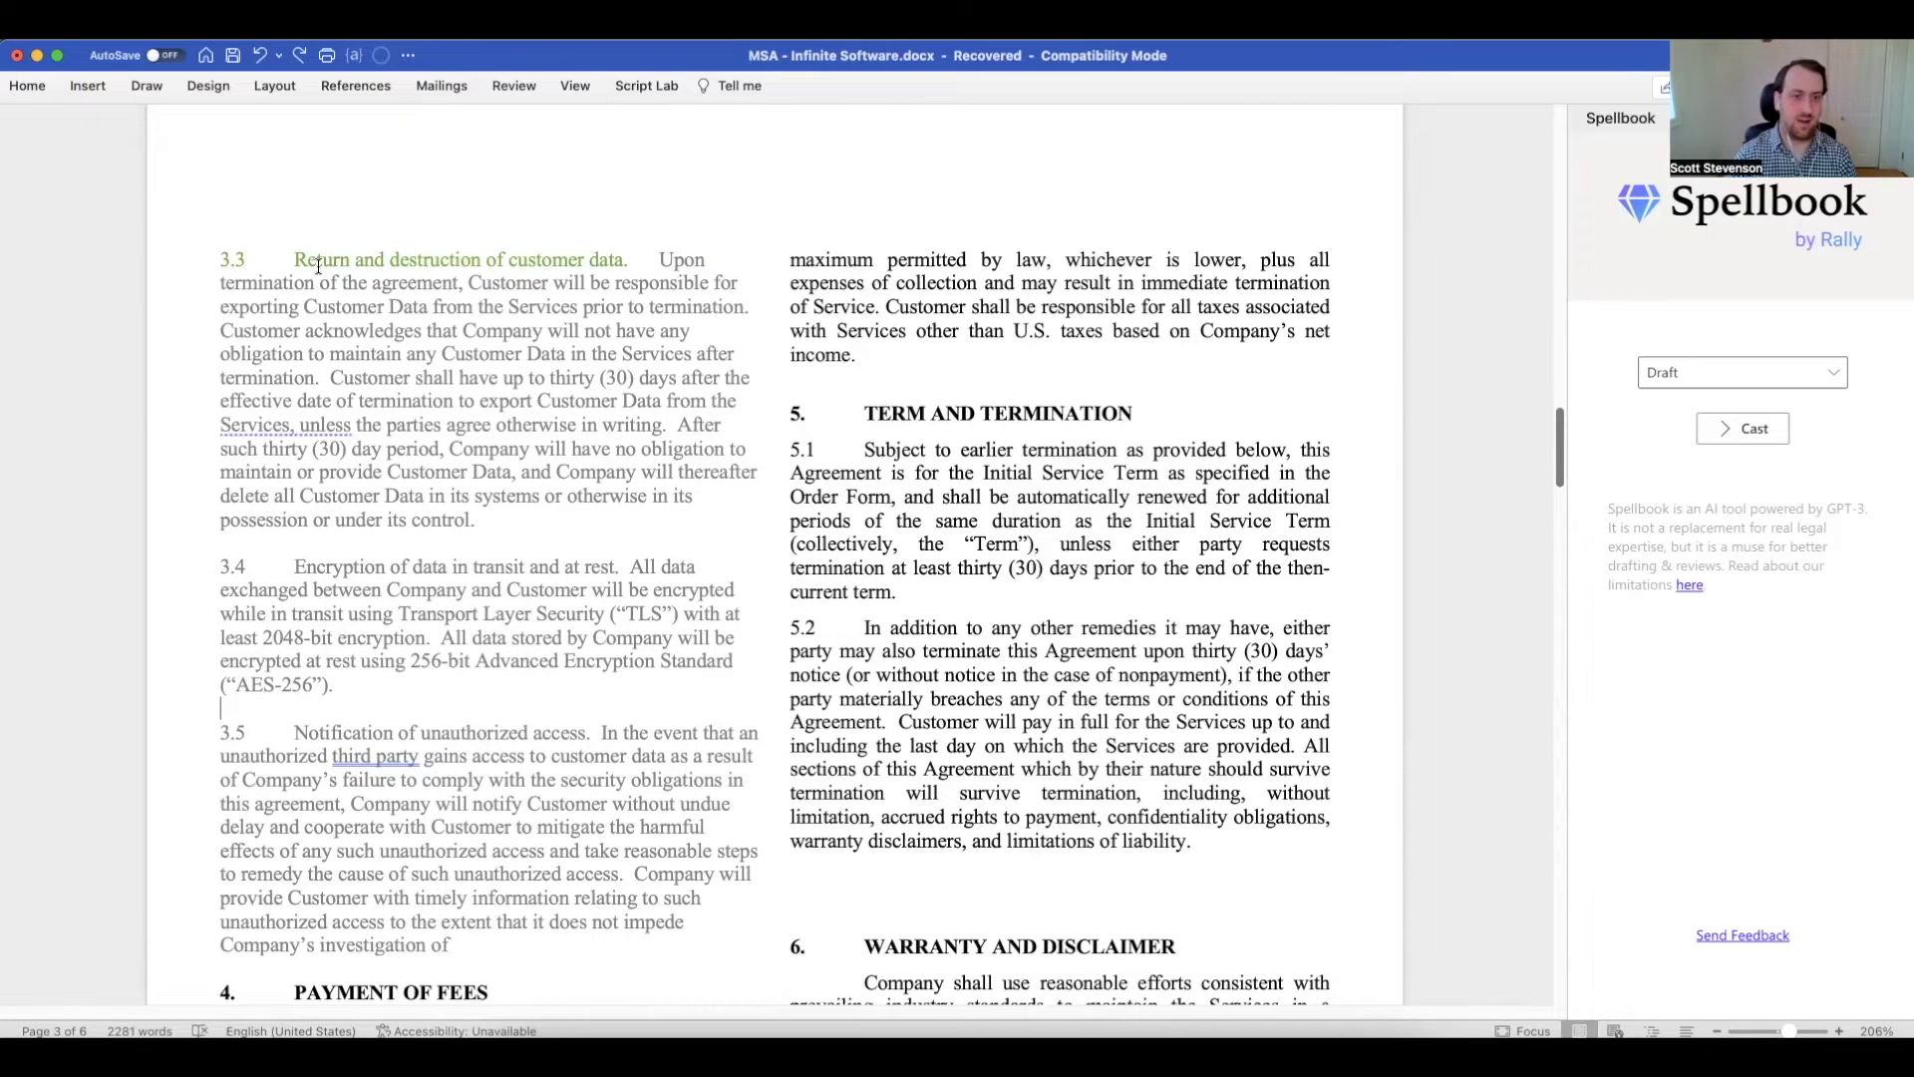
scroll(363, 329, "down", 10)
scroll(364, 330, "up", 3)
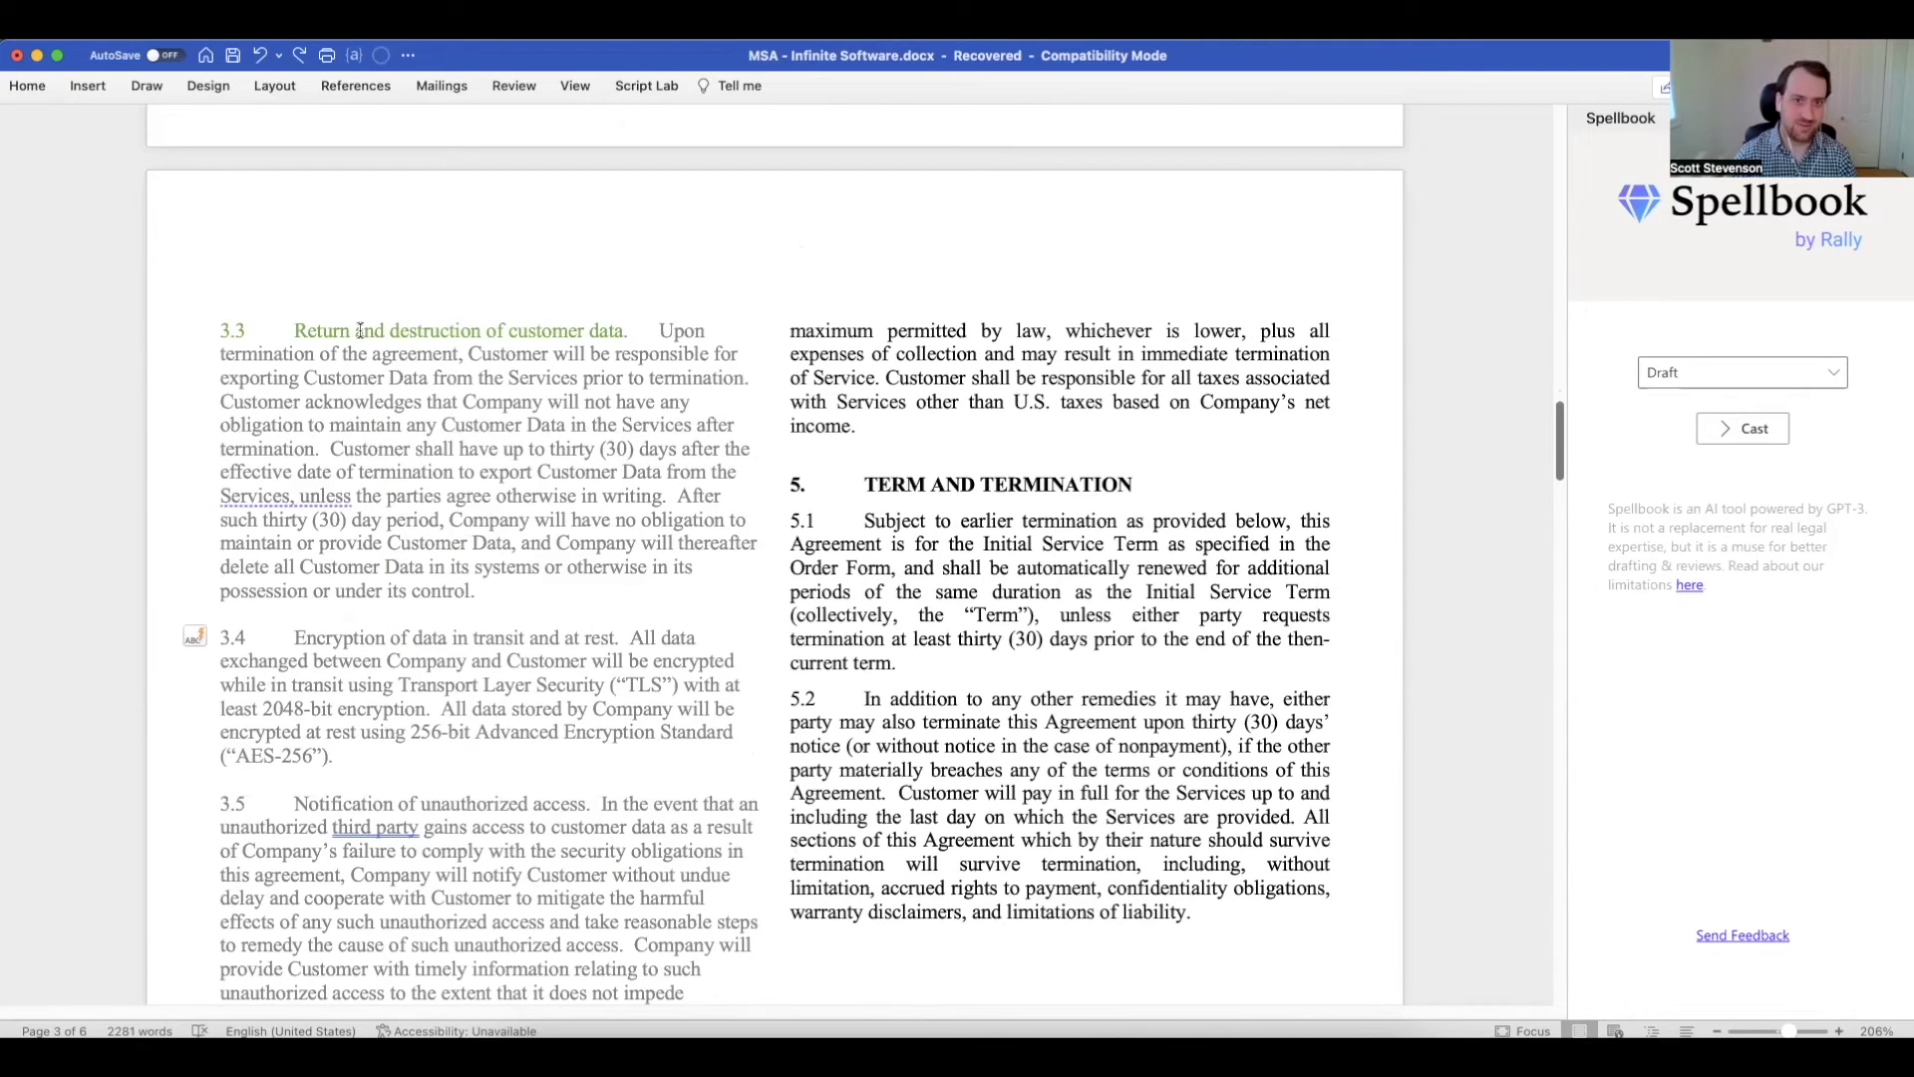
left_click_drag(244, 319, 692, 953)
scroll(695, 963, "down", 1)
left_click(692, 953)
scroll(566, 523, "down", 1)
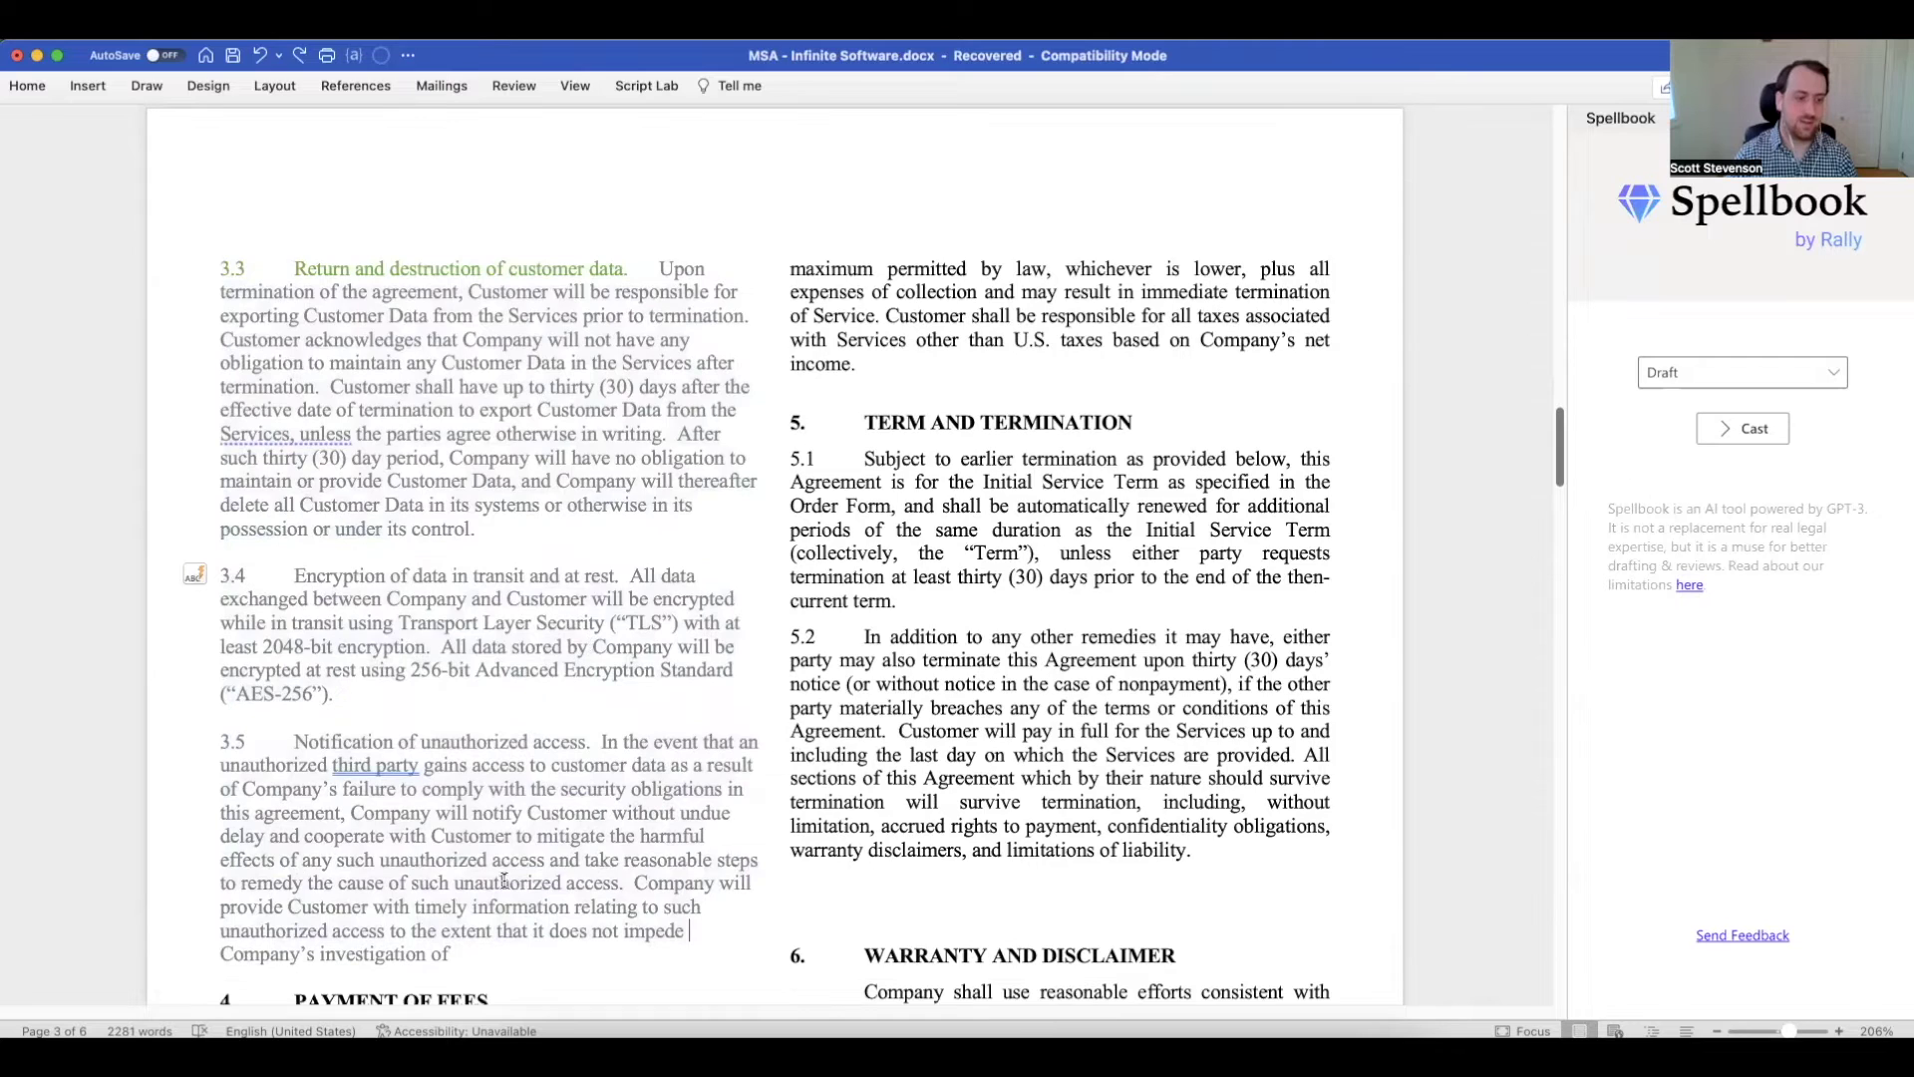
scroll(507, 877, "down", 3)
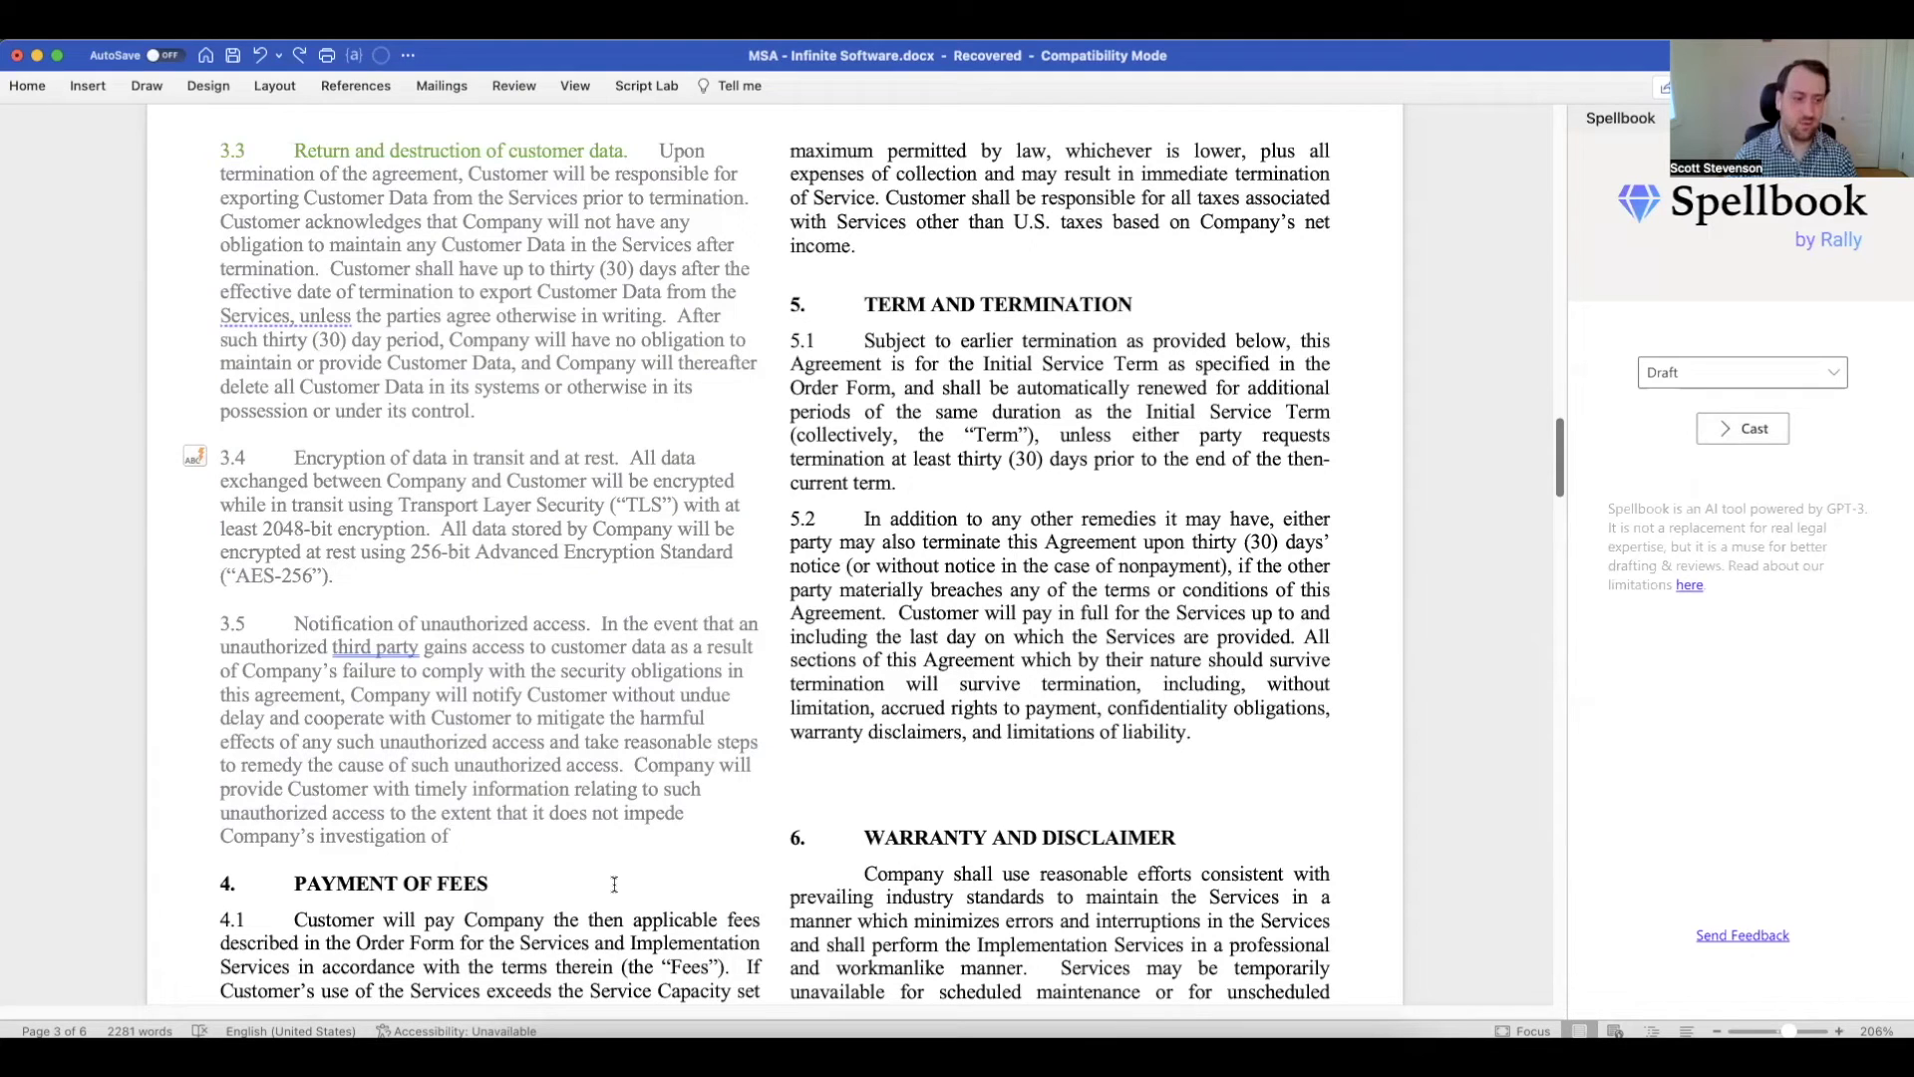
- Type +++ after 'investigation of' so Spellbook continues clause 3.5
type("+++")
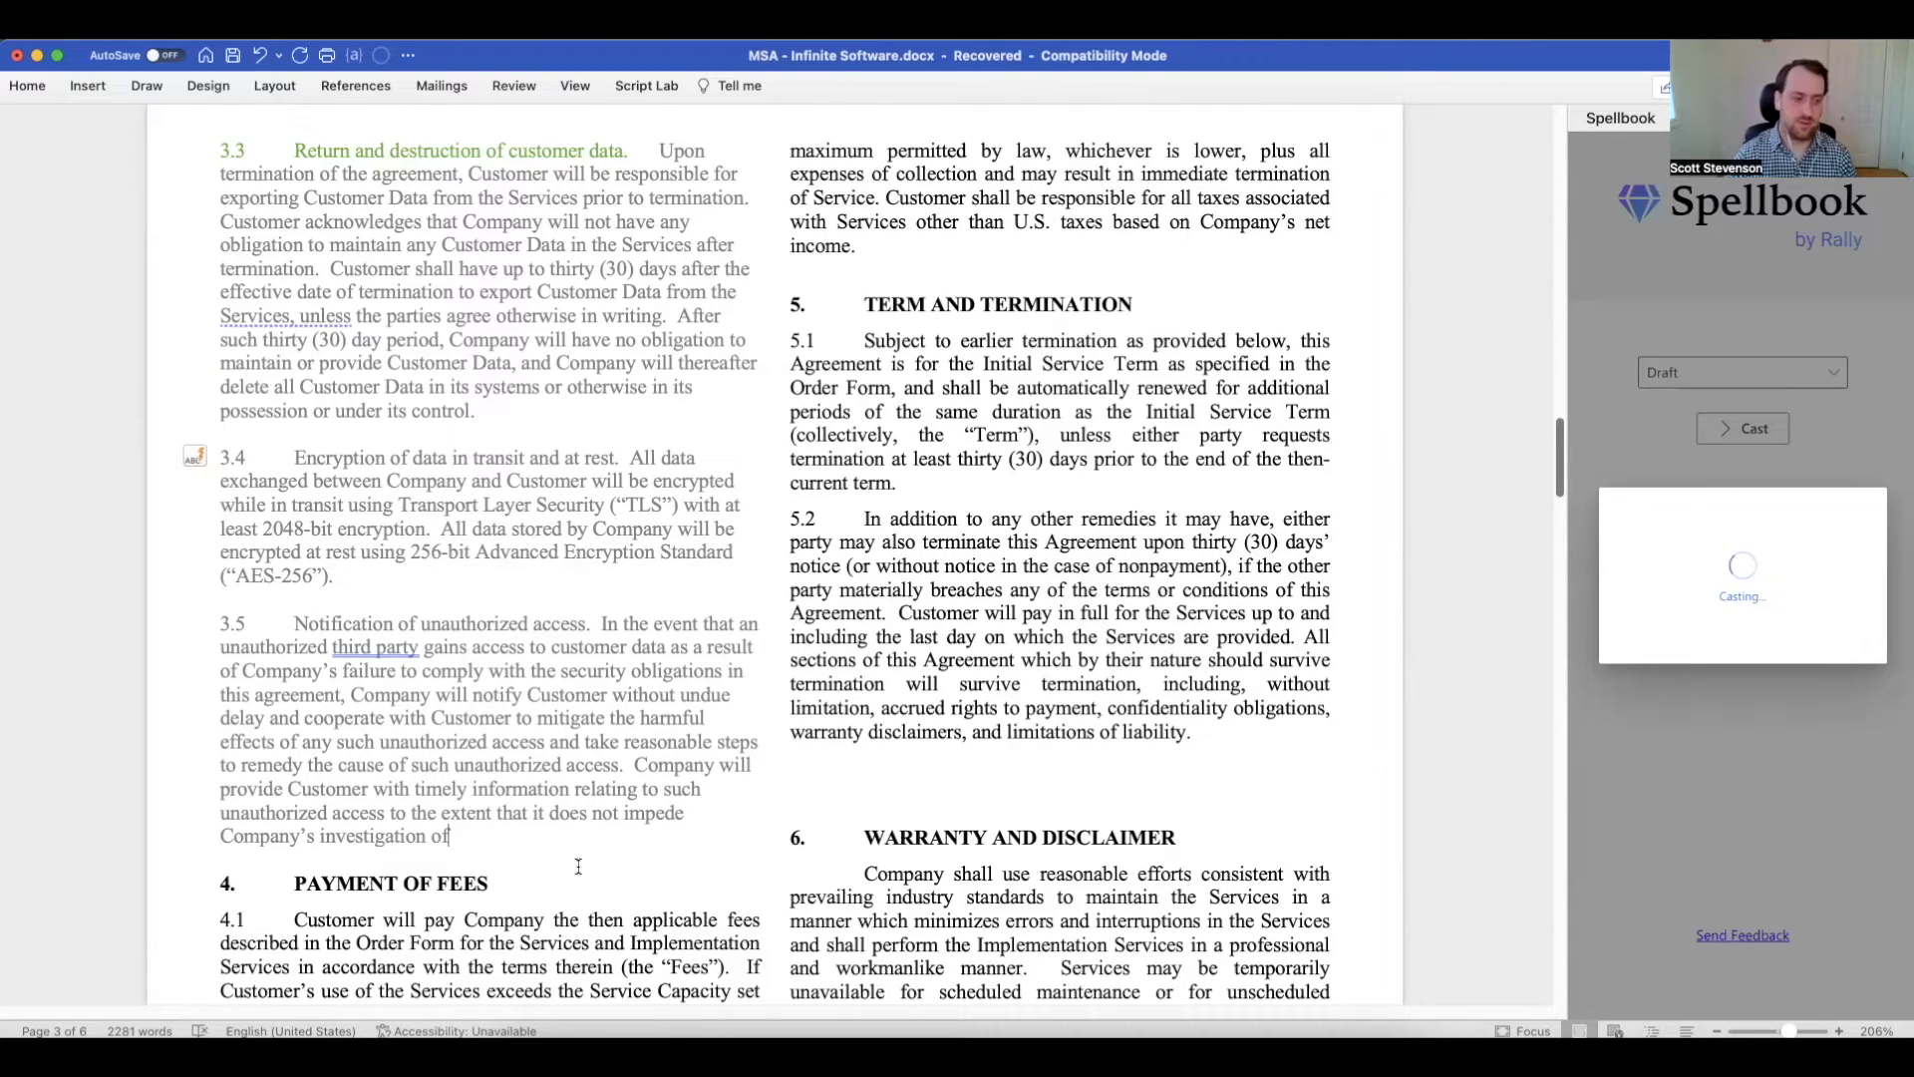
scroll(608, 695, "down", 5)
scroll(641, 449, "up", 5)
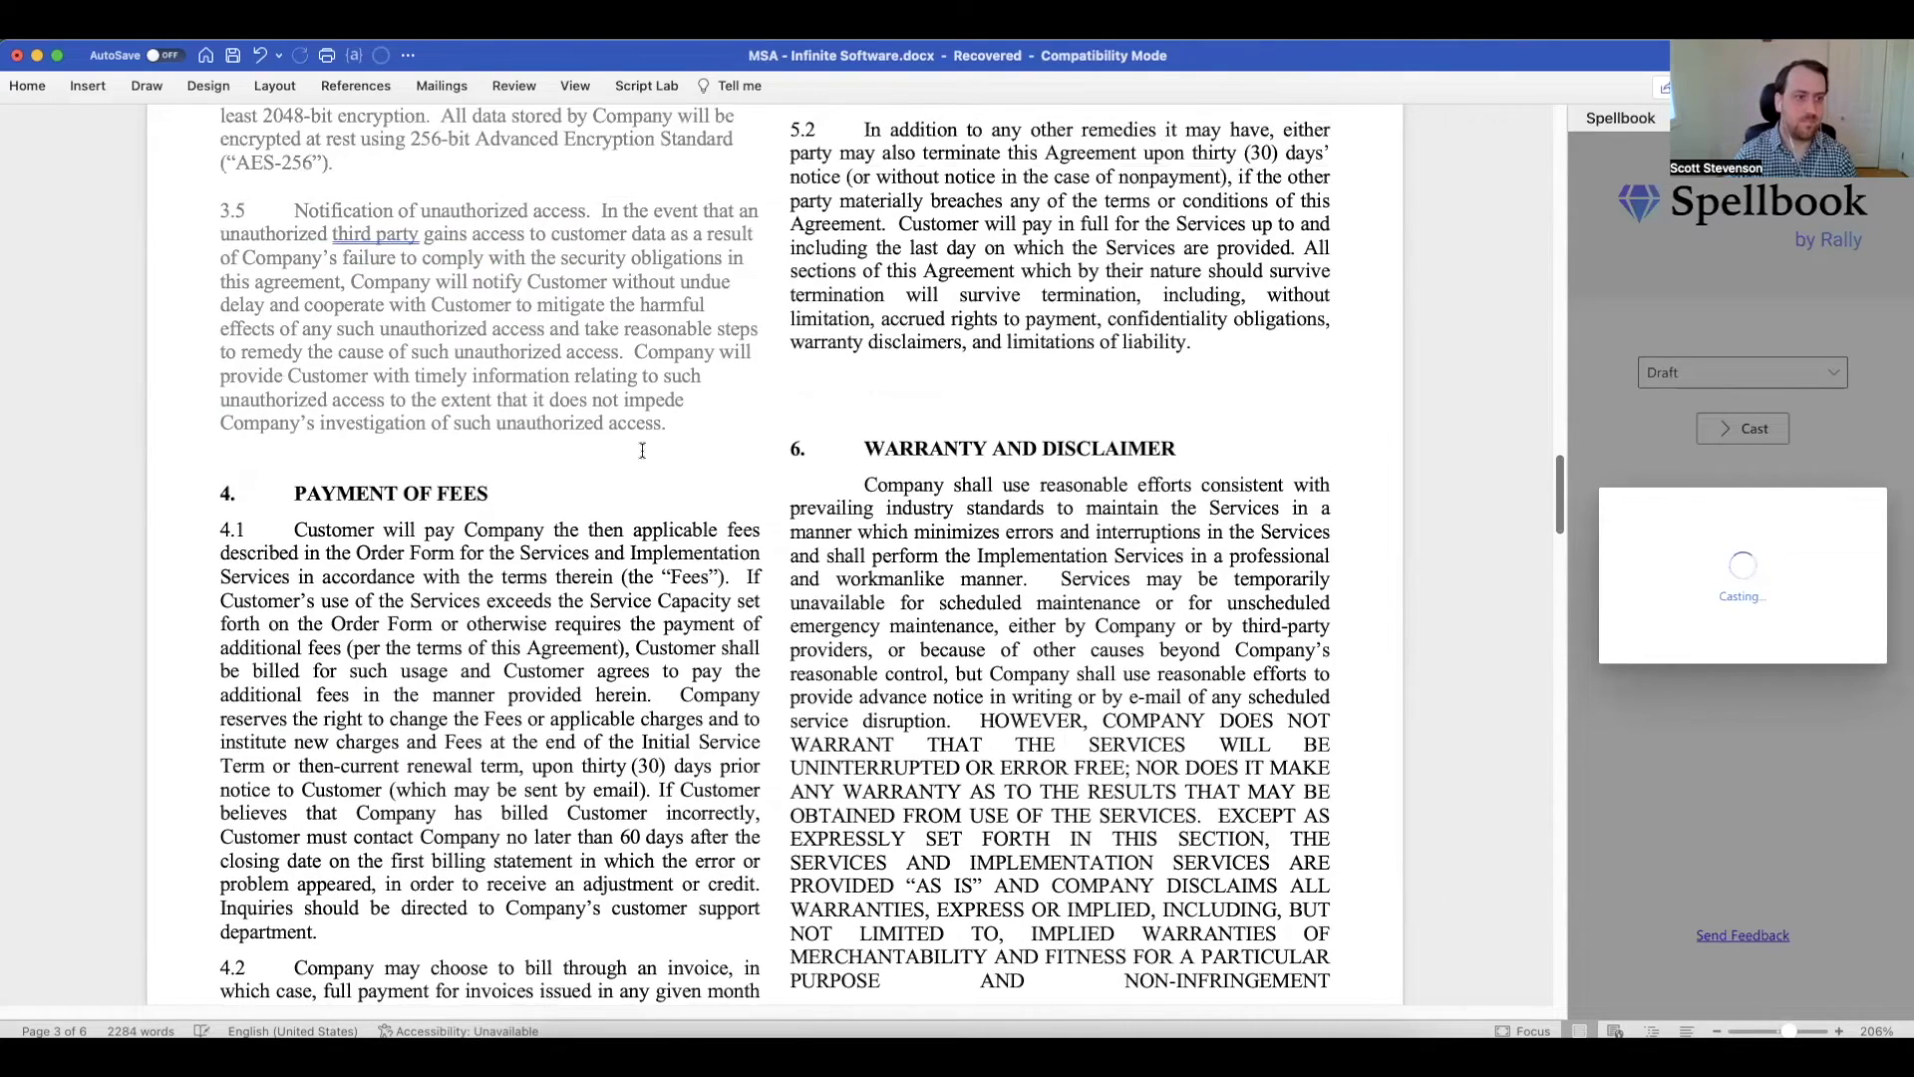
scroll(641, 448, "up", 2)
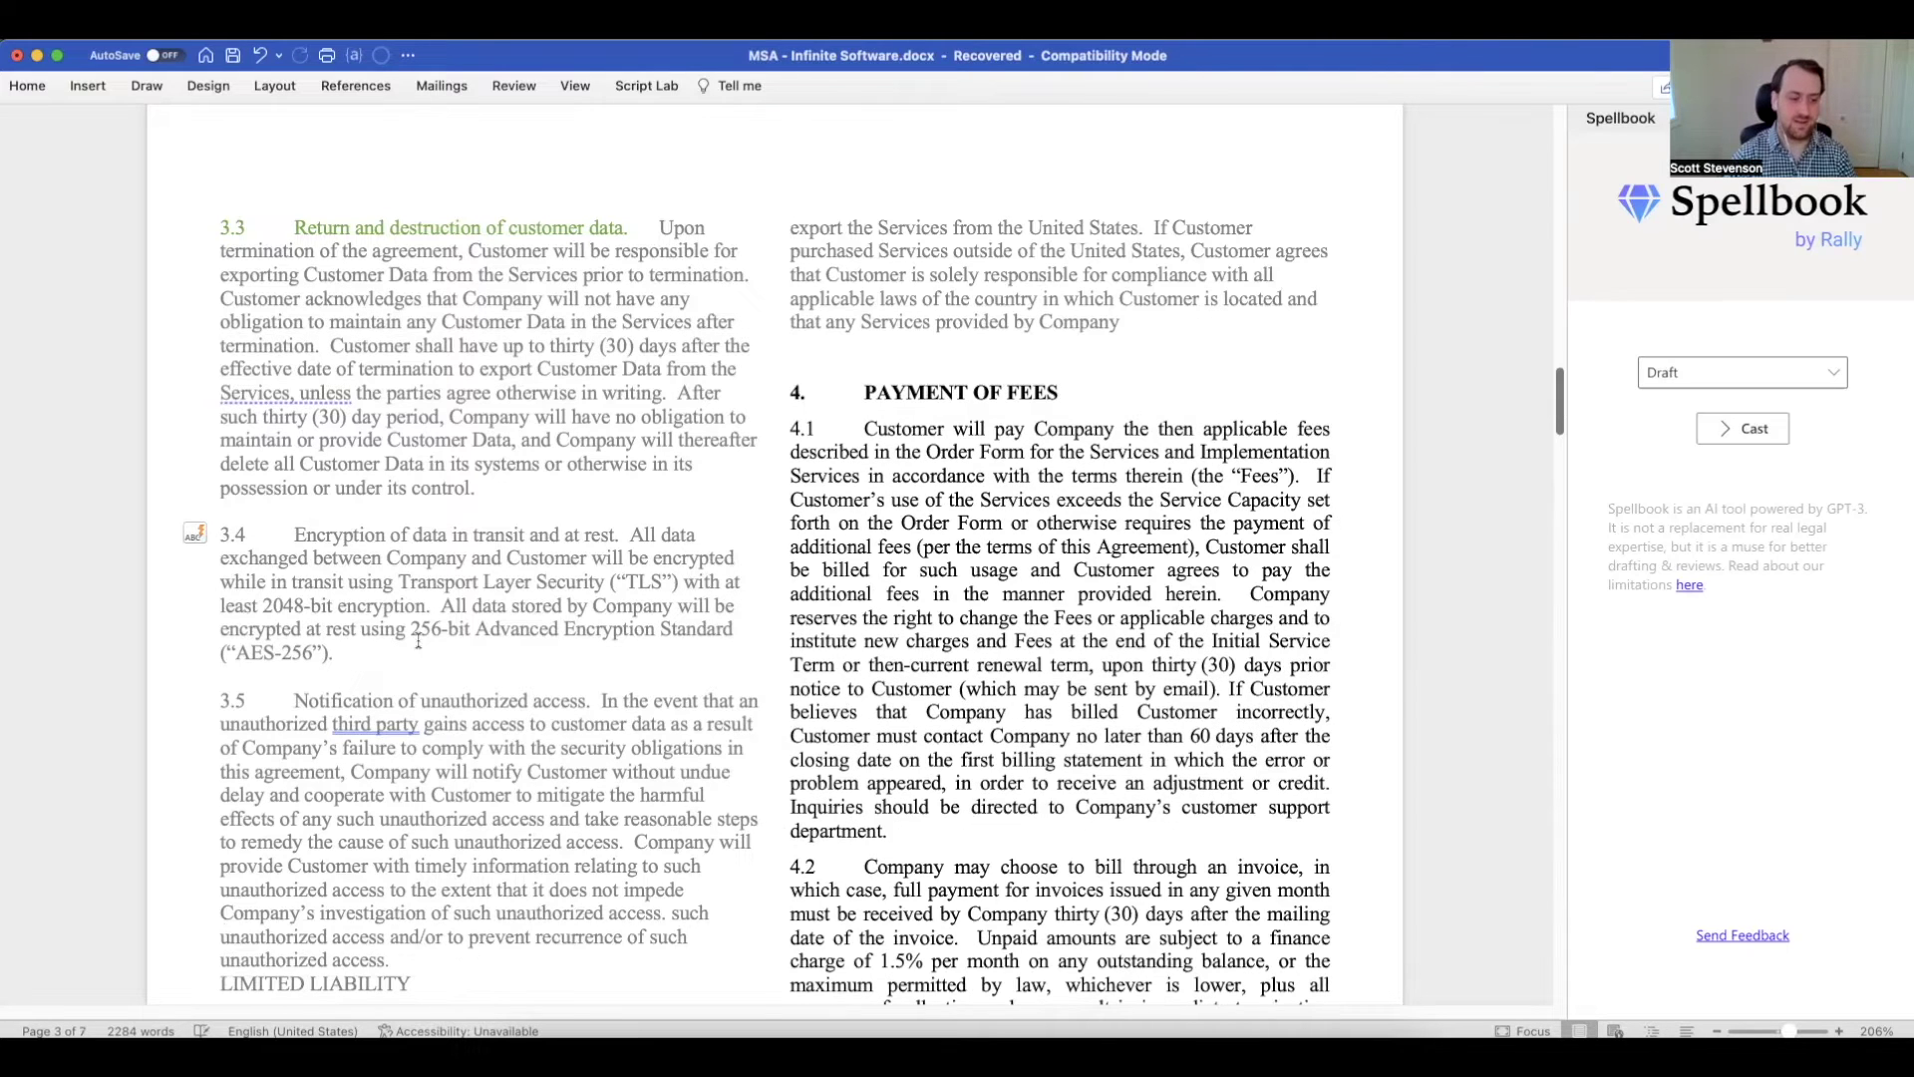
- Undo the extra LIMITED LIABILITY and COMPLIANCE text generated after clause 3.5
scroll(479, 688, "down", 5)
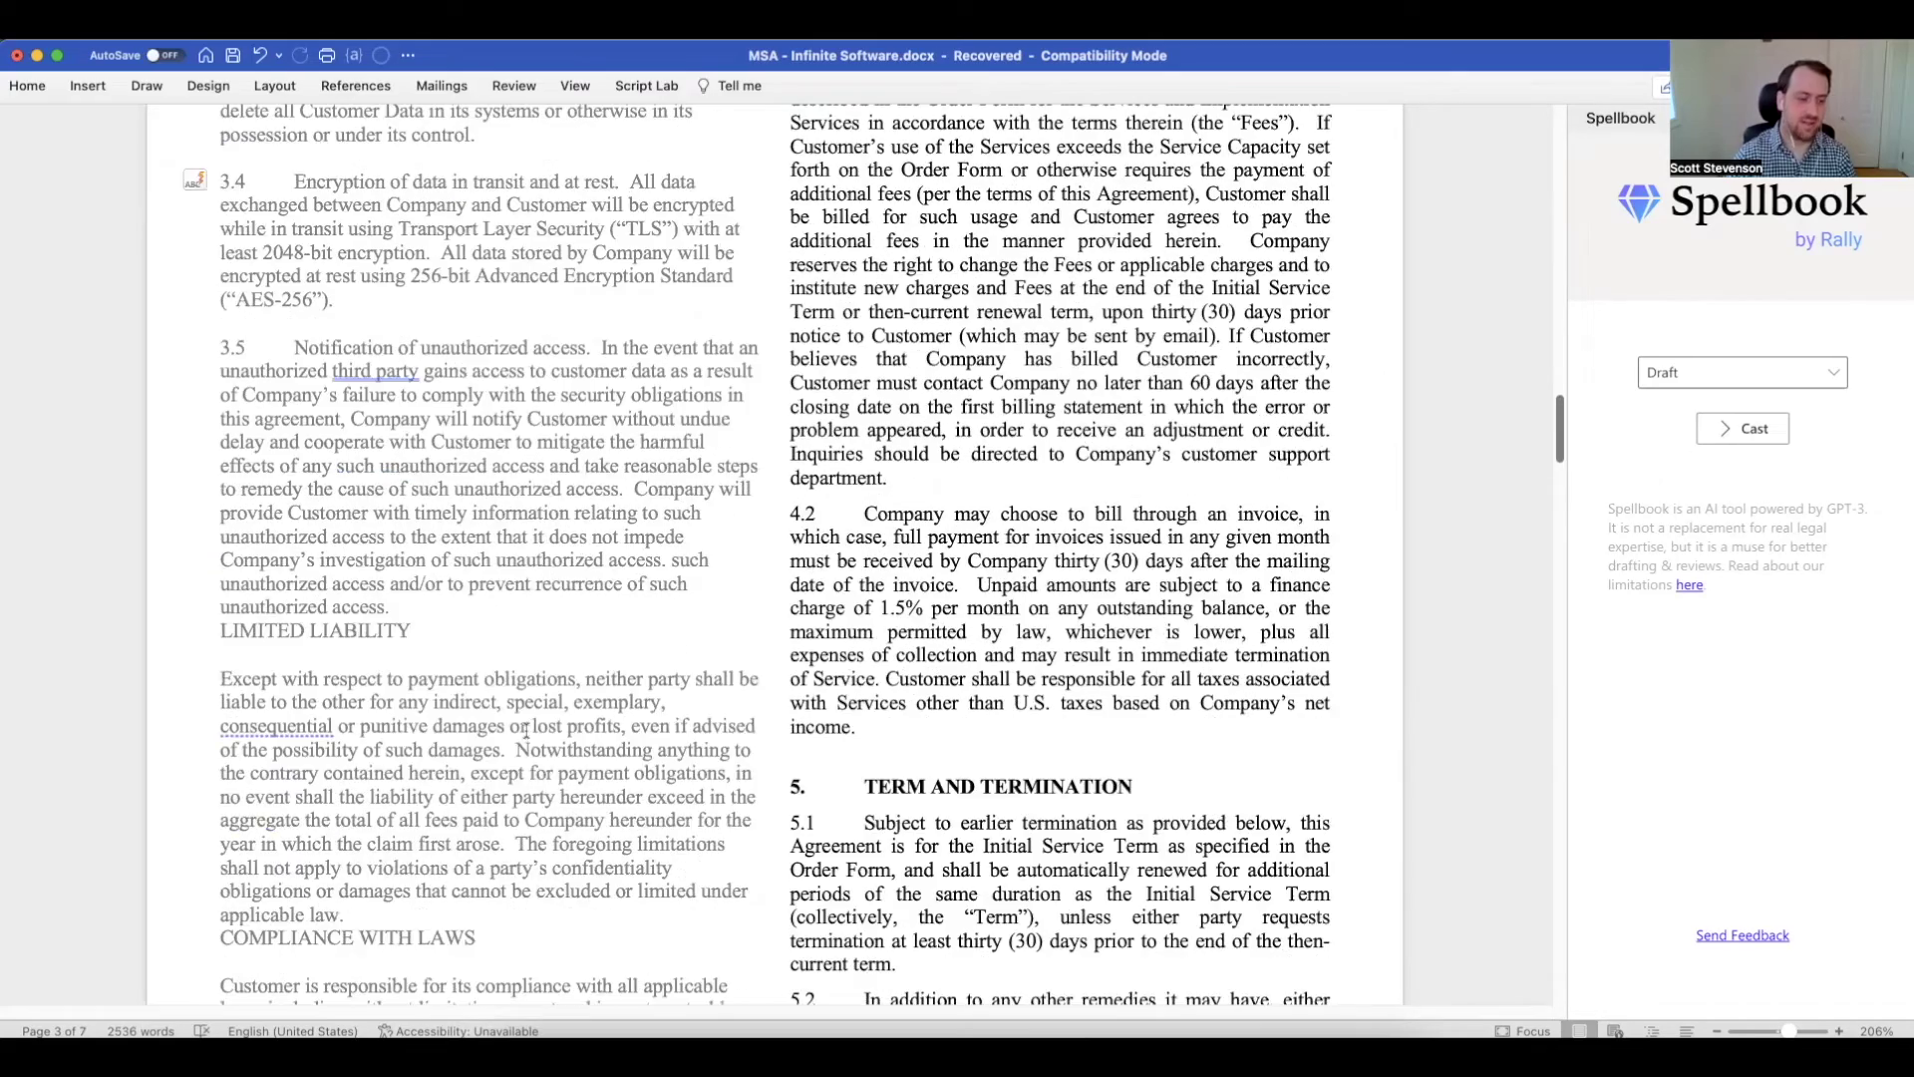
scroll(525, 731, "down", 8)
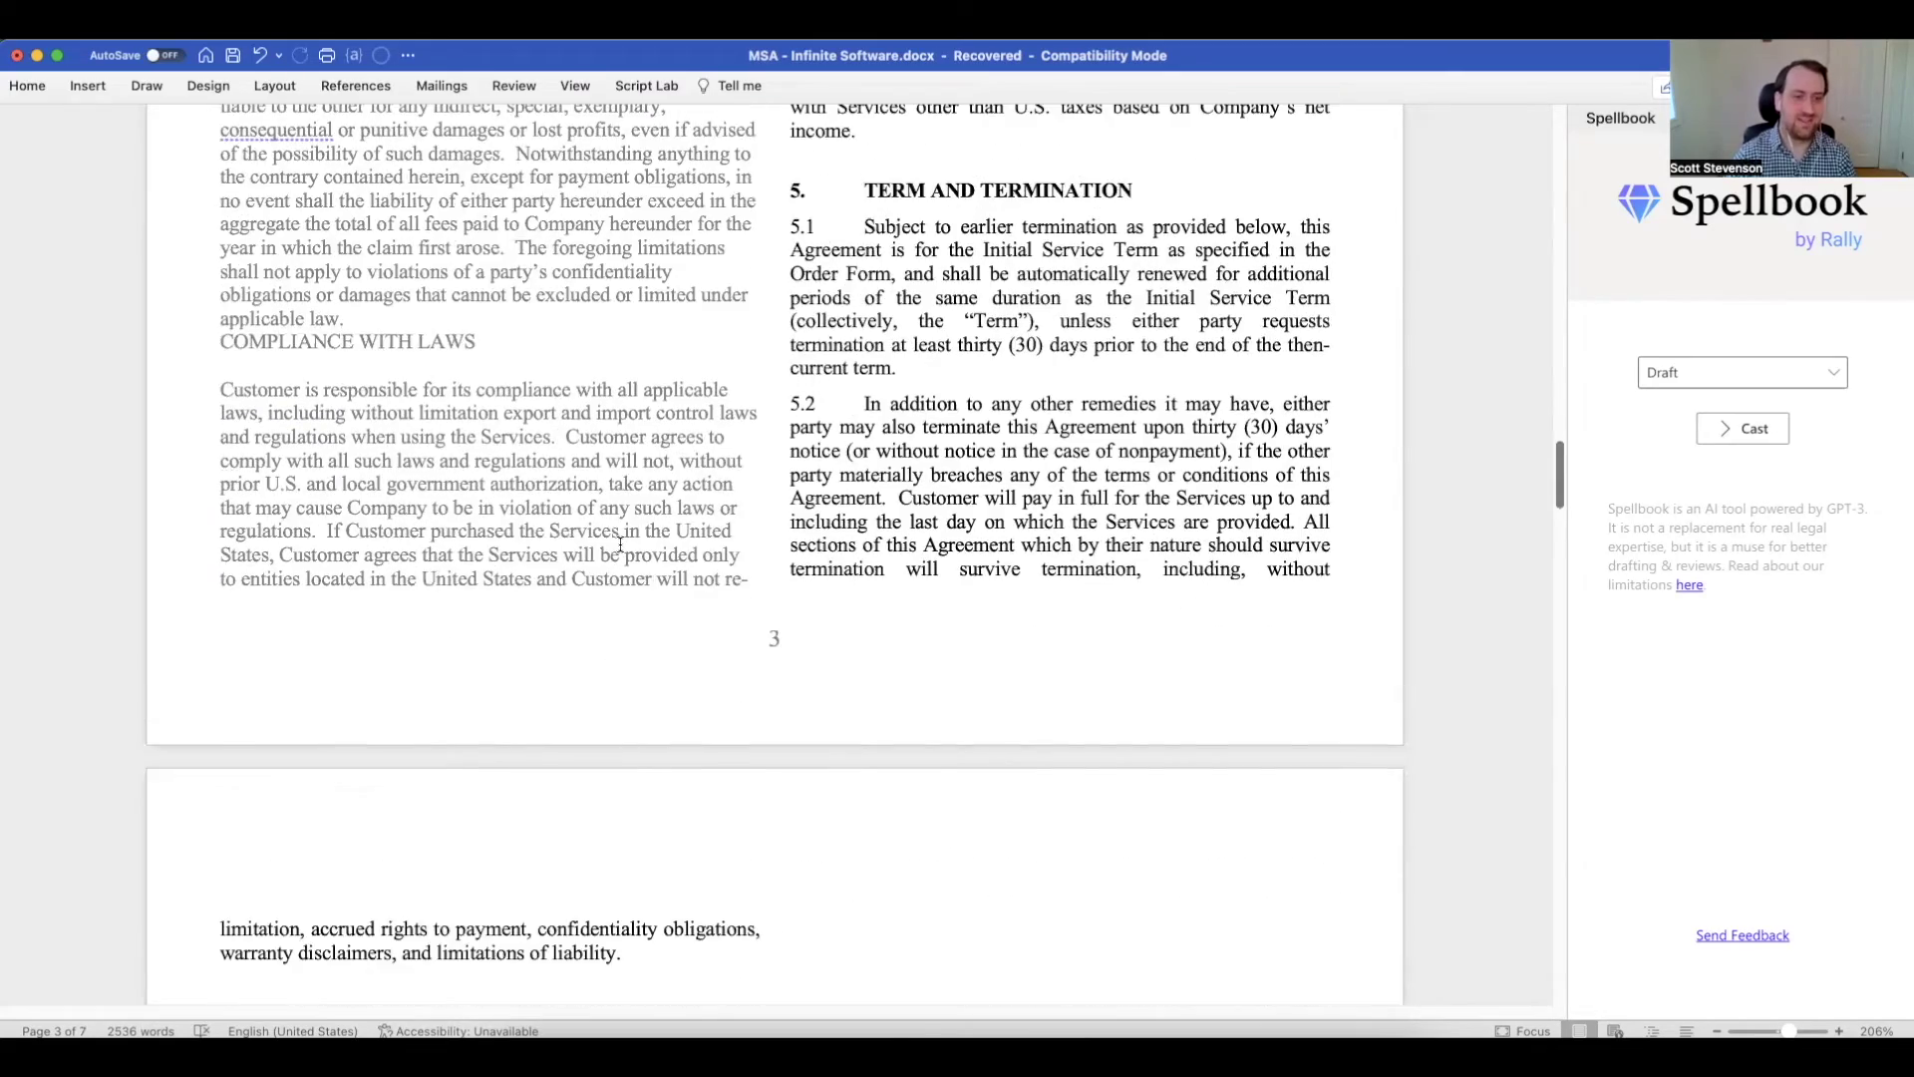
scroll(648, 509, "up", 6)
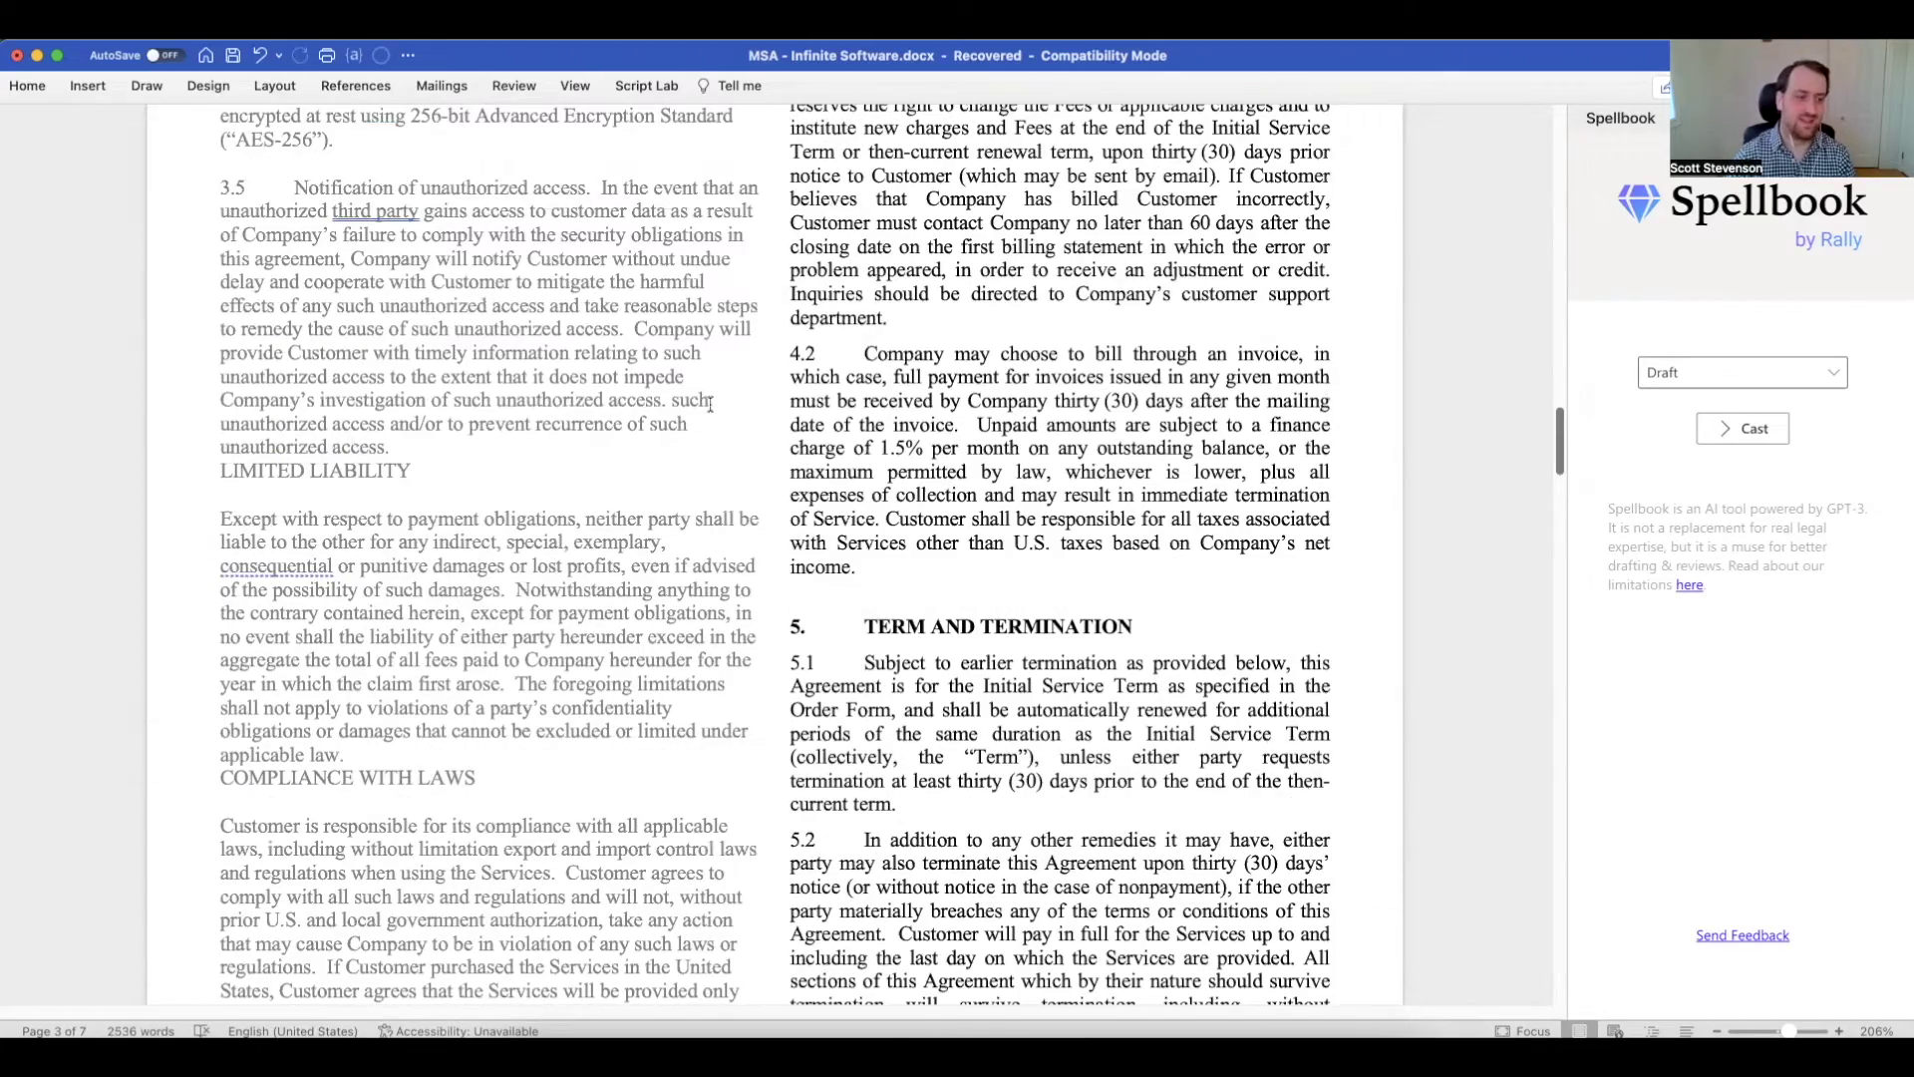
key("super+z")
scroll(818, 396, "up", 3)
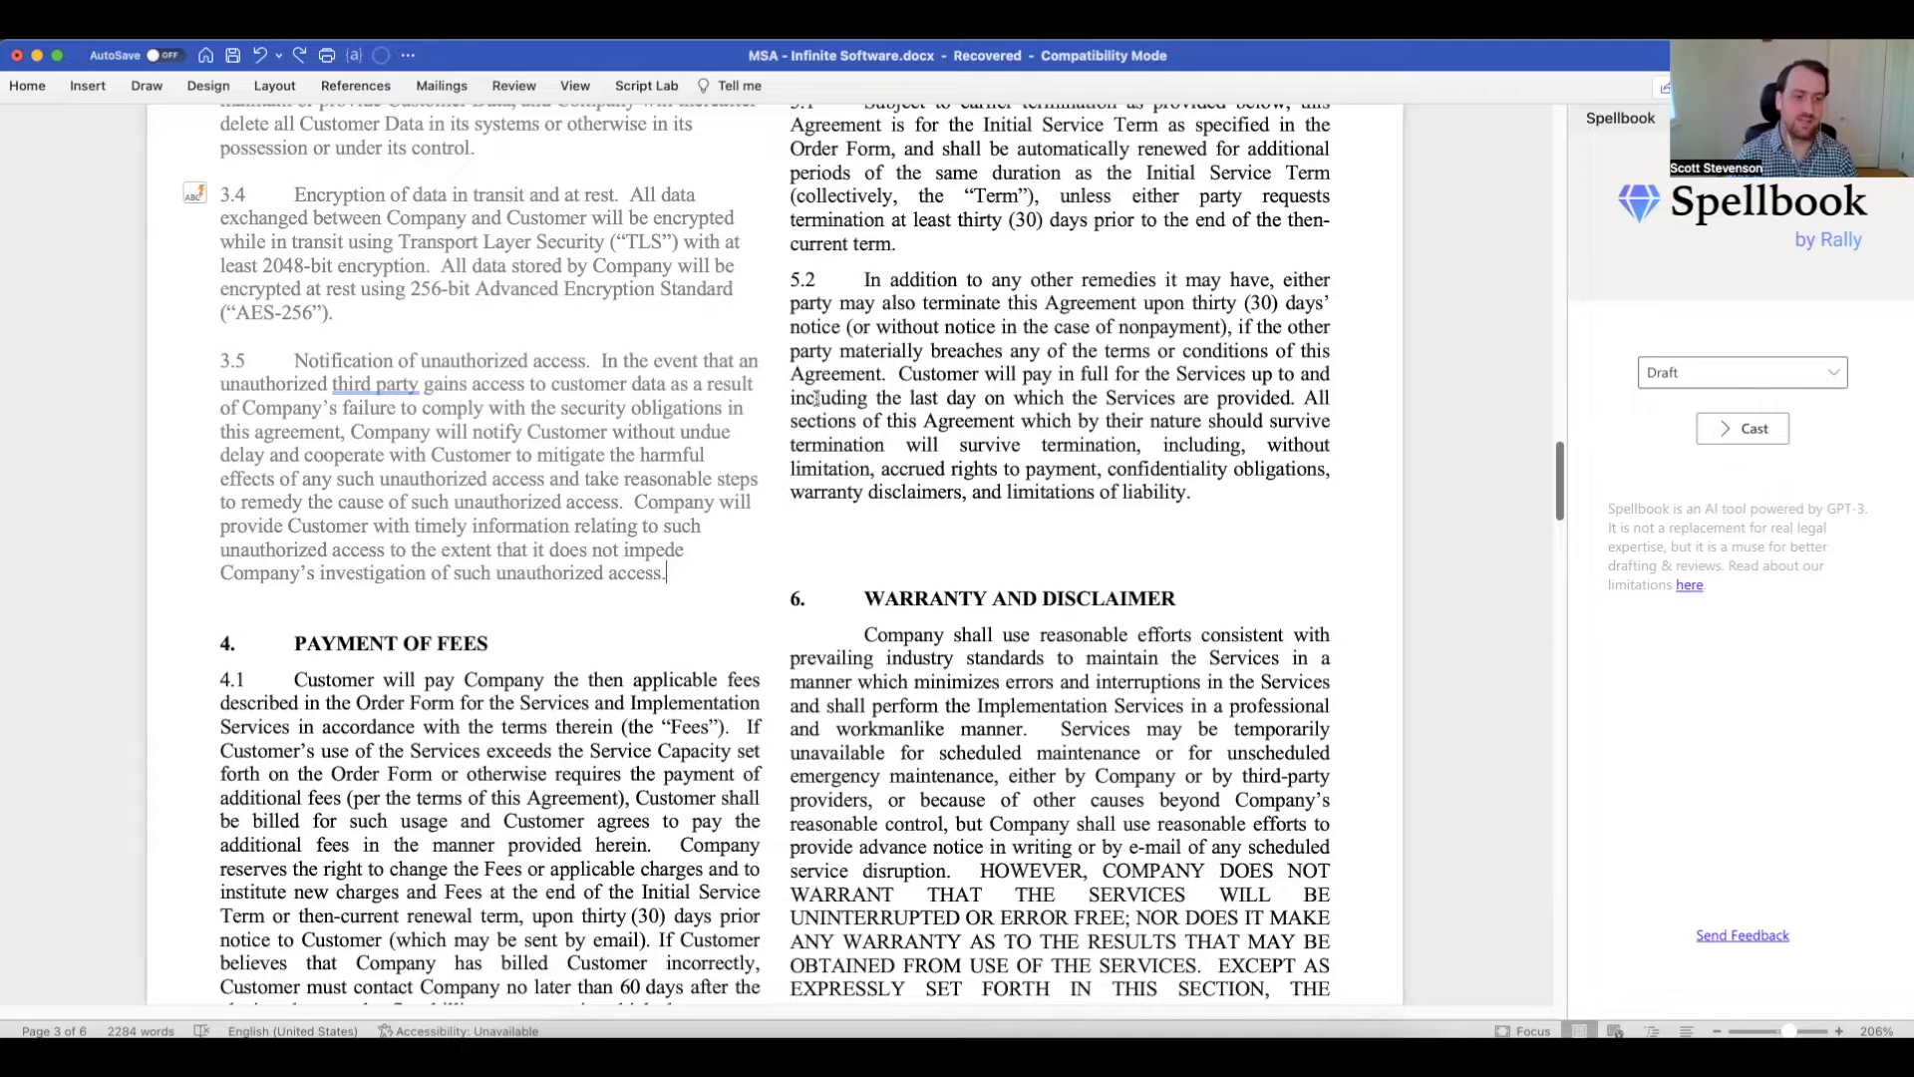
scroll(618, 429, "up", 7)
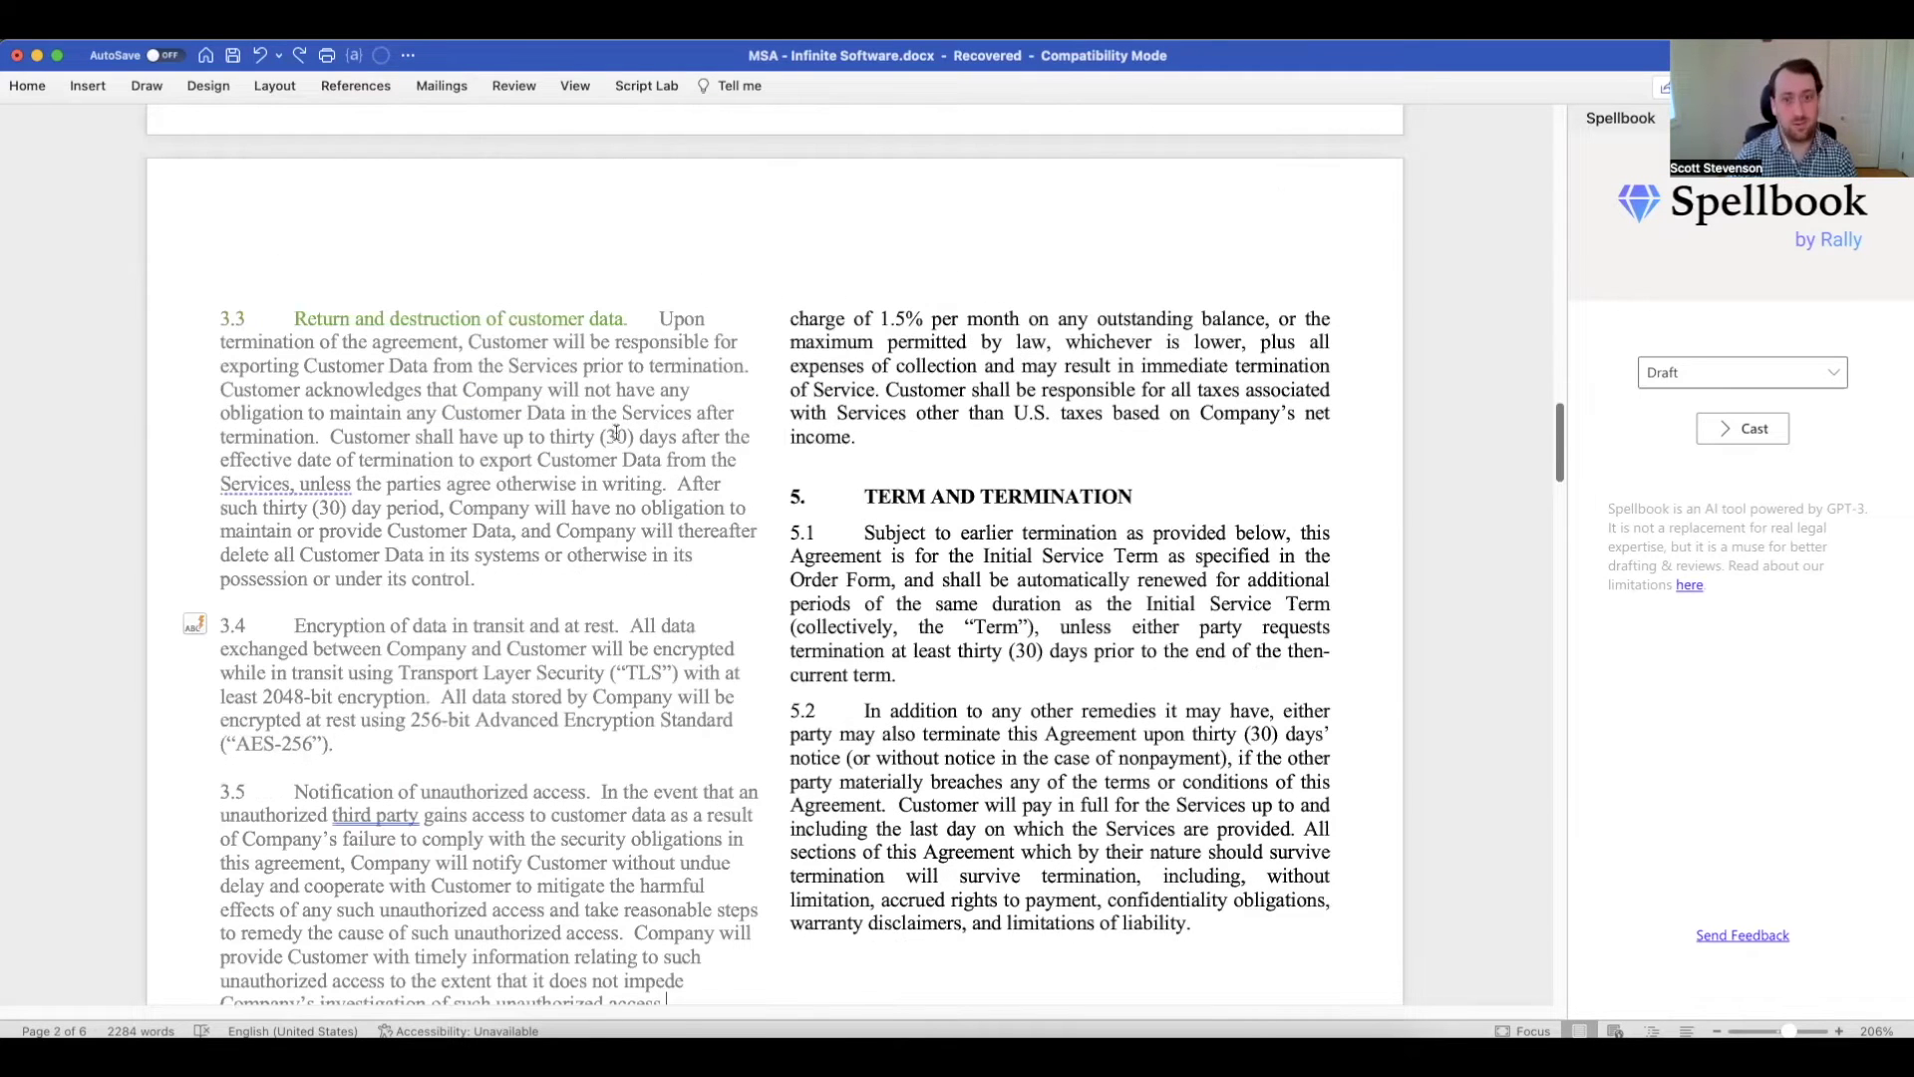
scroll(616, 432, "up", 5)
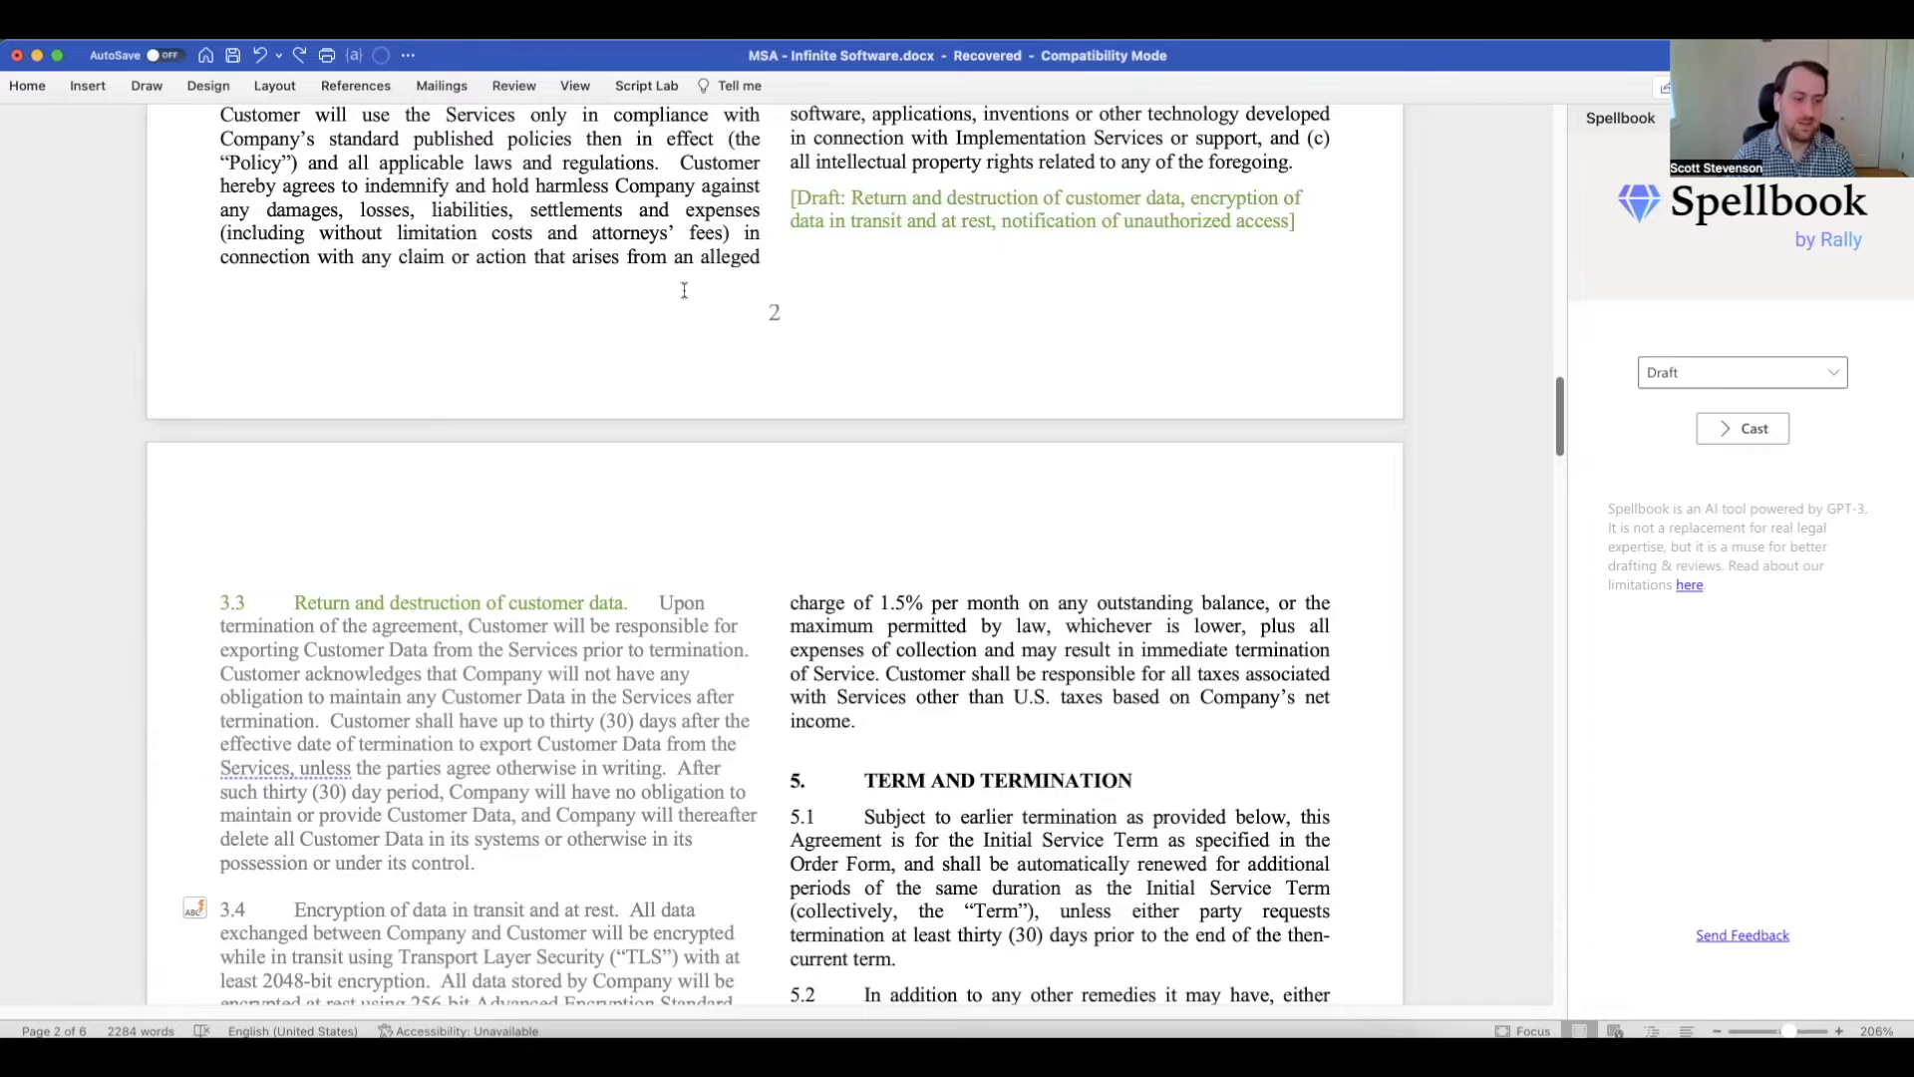
scroll(674, 296, "down", 2)
scroll(455, 571, "down", 5)
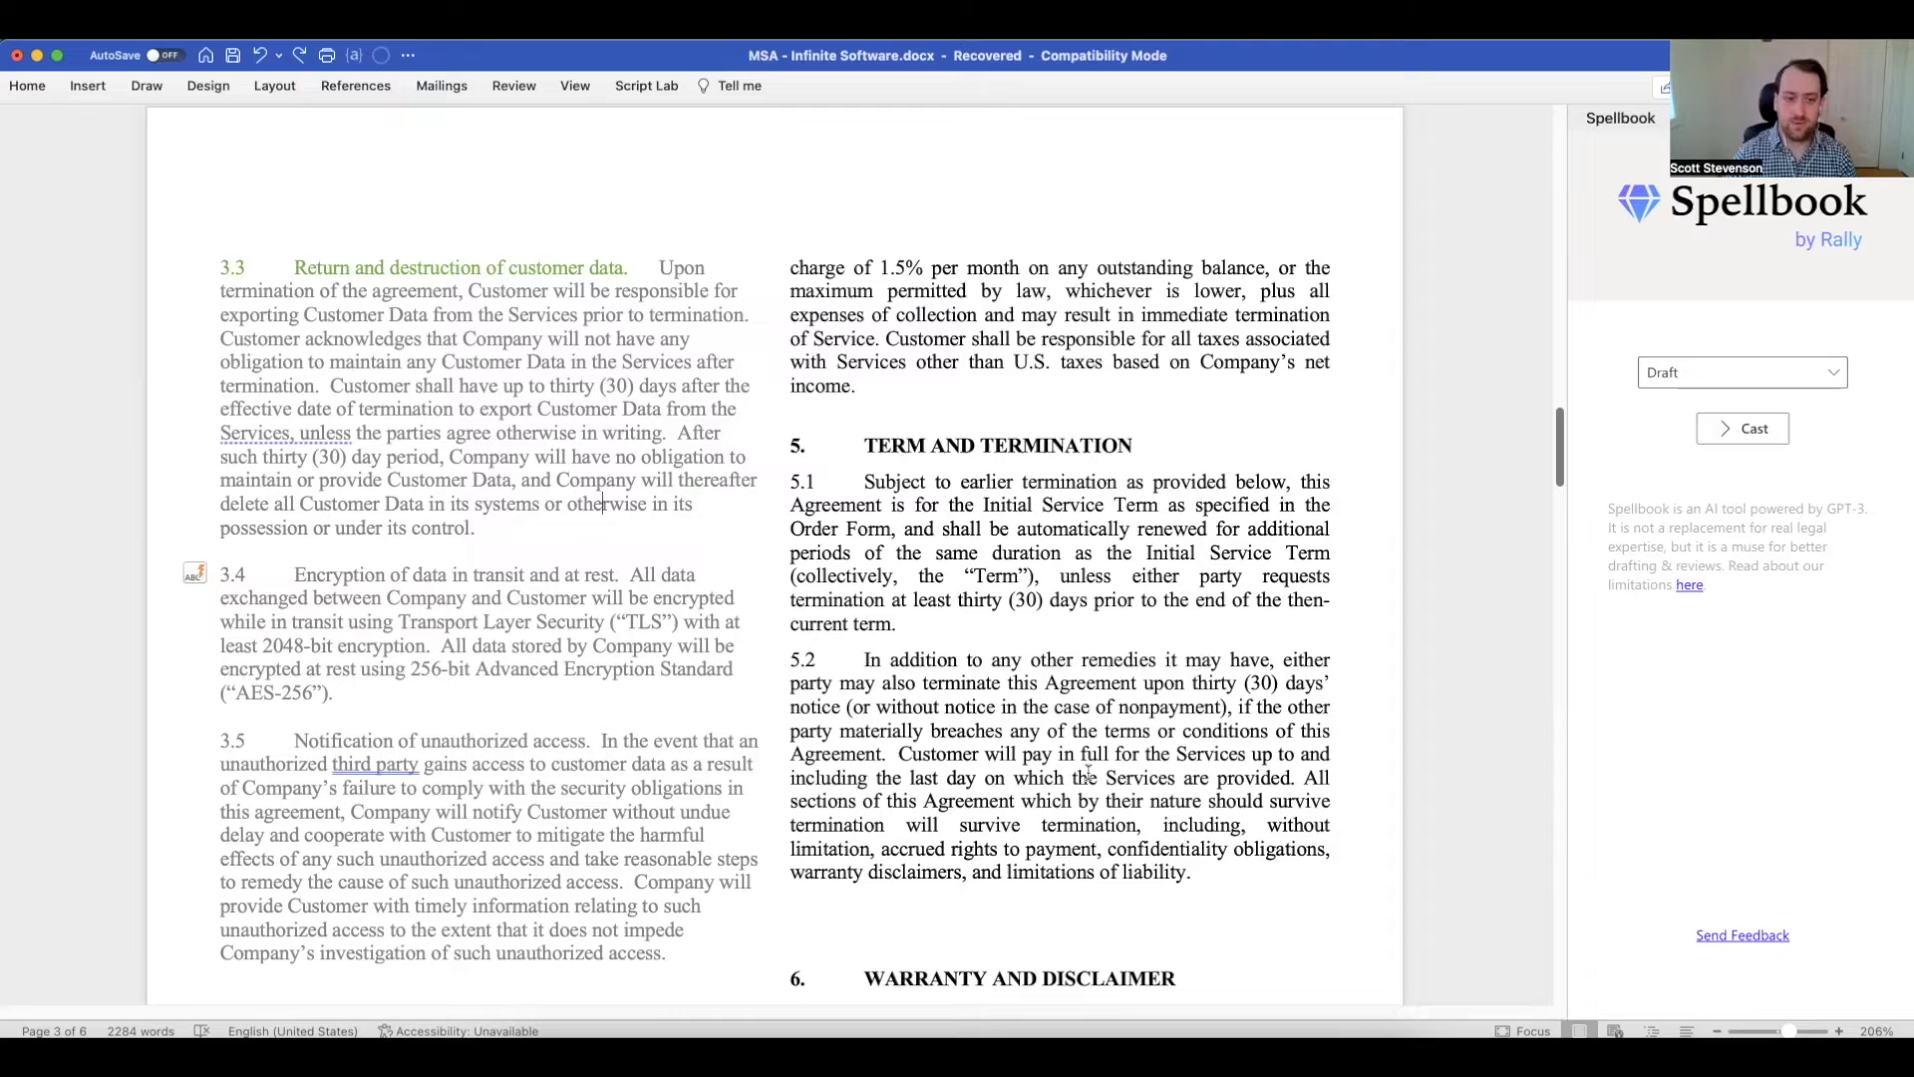
scroll(1196, 464, "up", 2)
scroll(1196, 468, "down", 3)
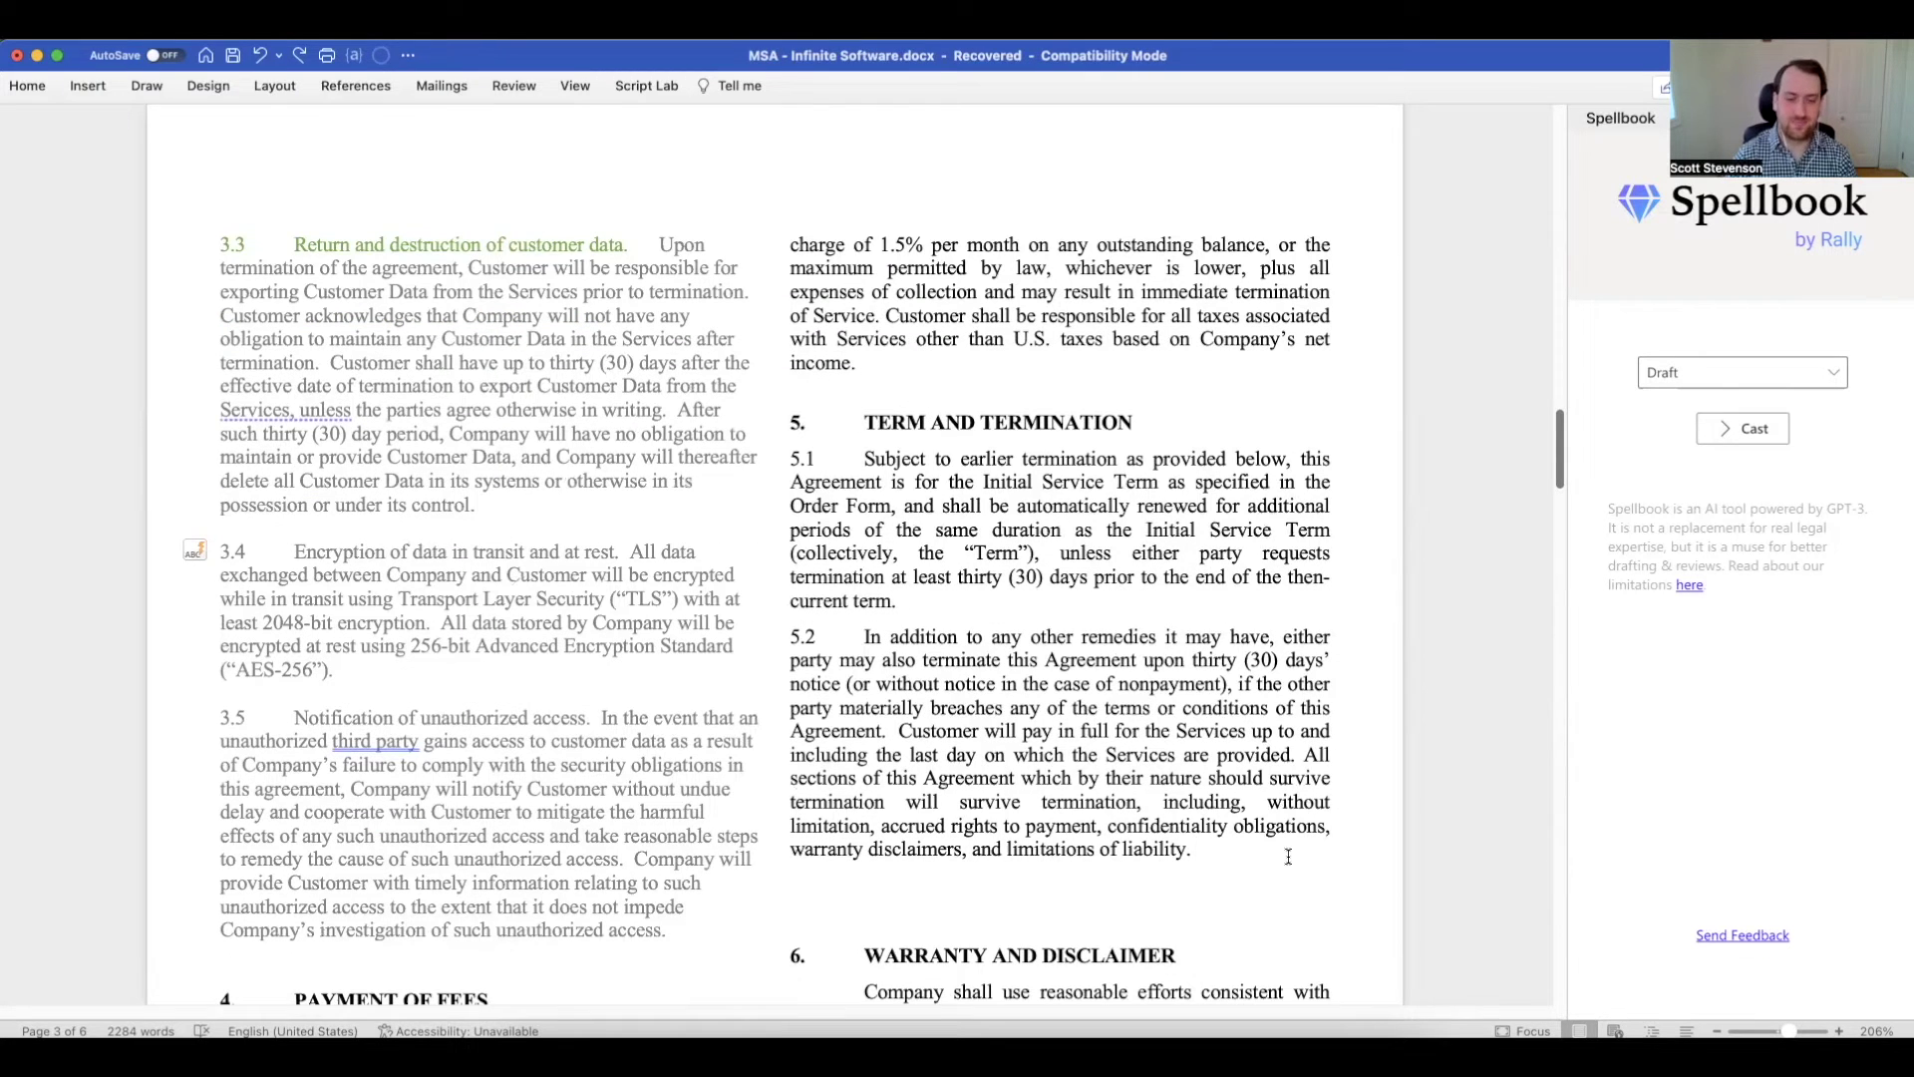
- Add clause 5.3 below 5.2 and have Spellbook draft its Effects of termination text
key("Return")
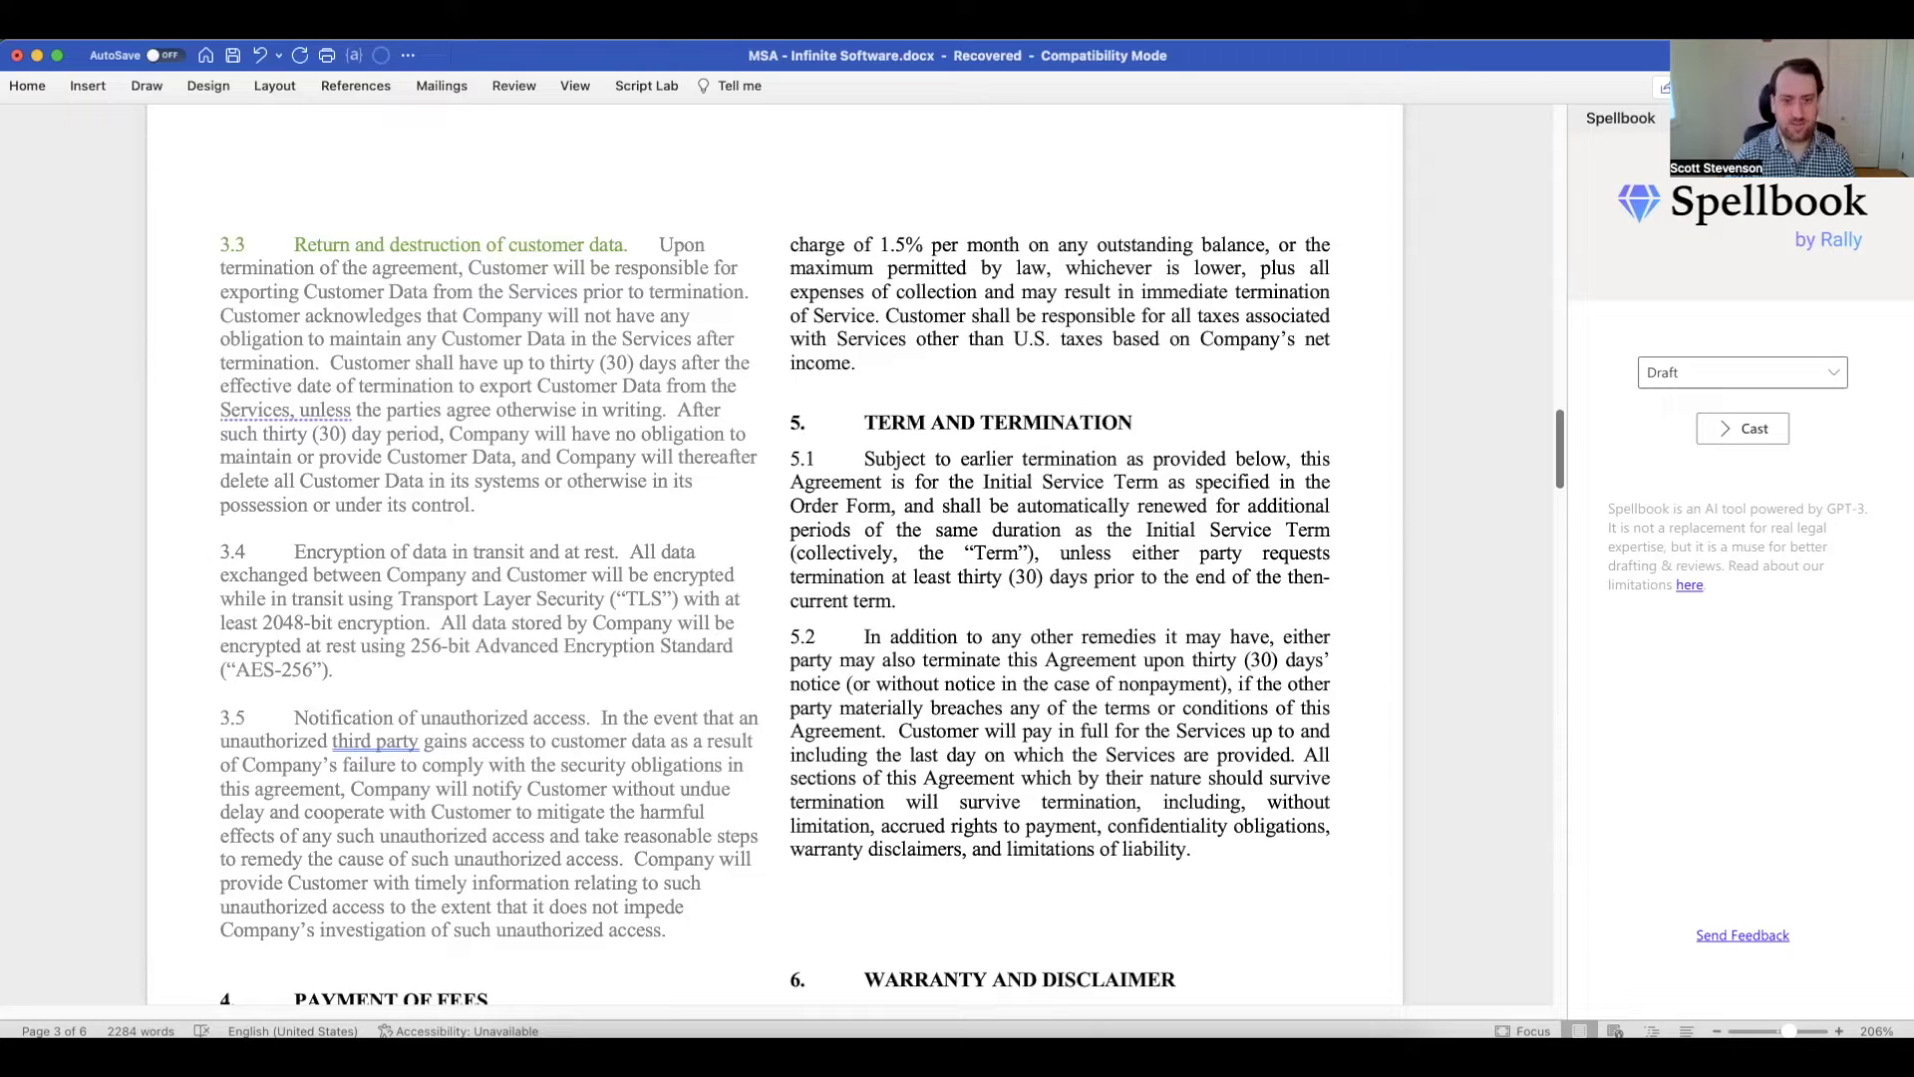
type("5.3")
key("Tab")
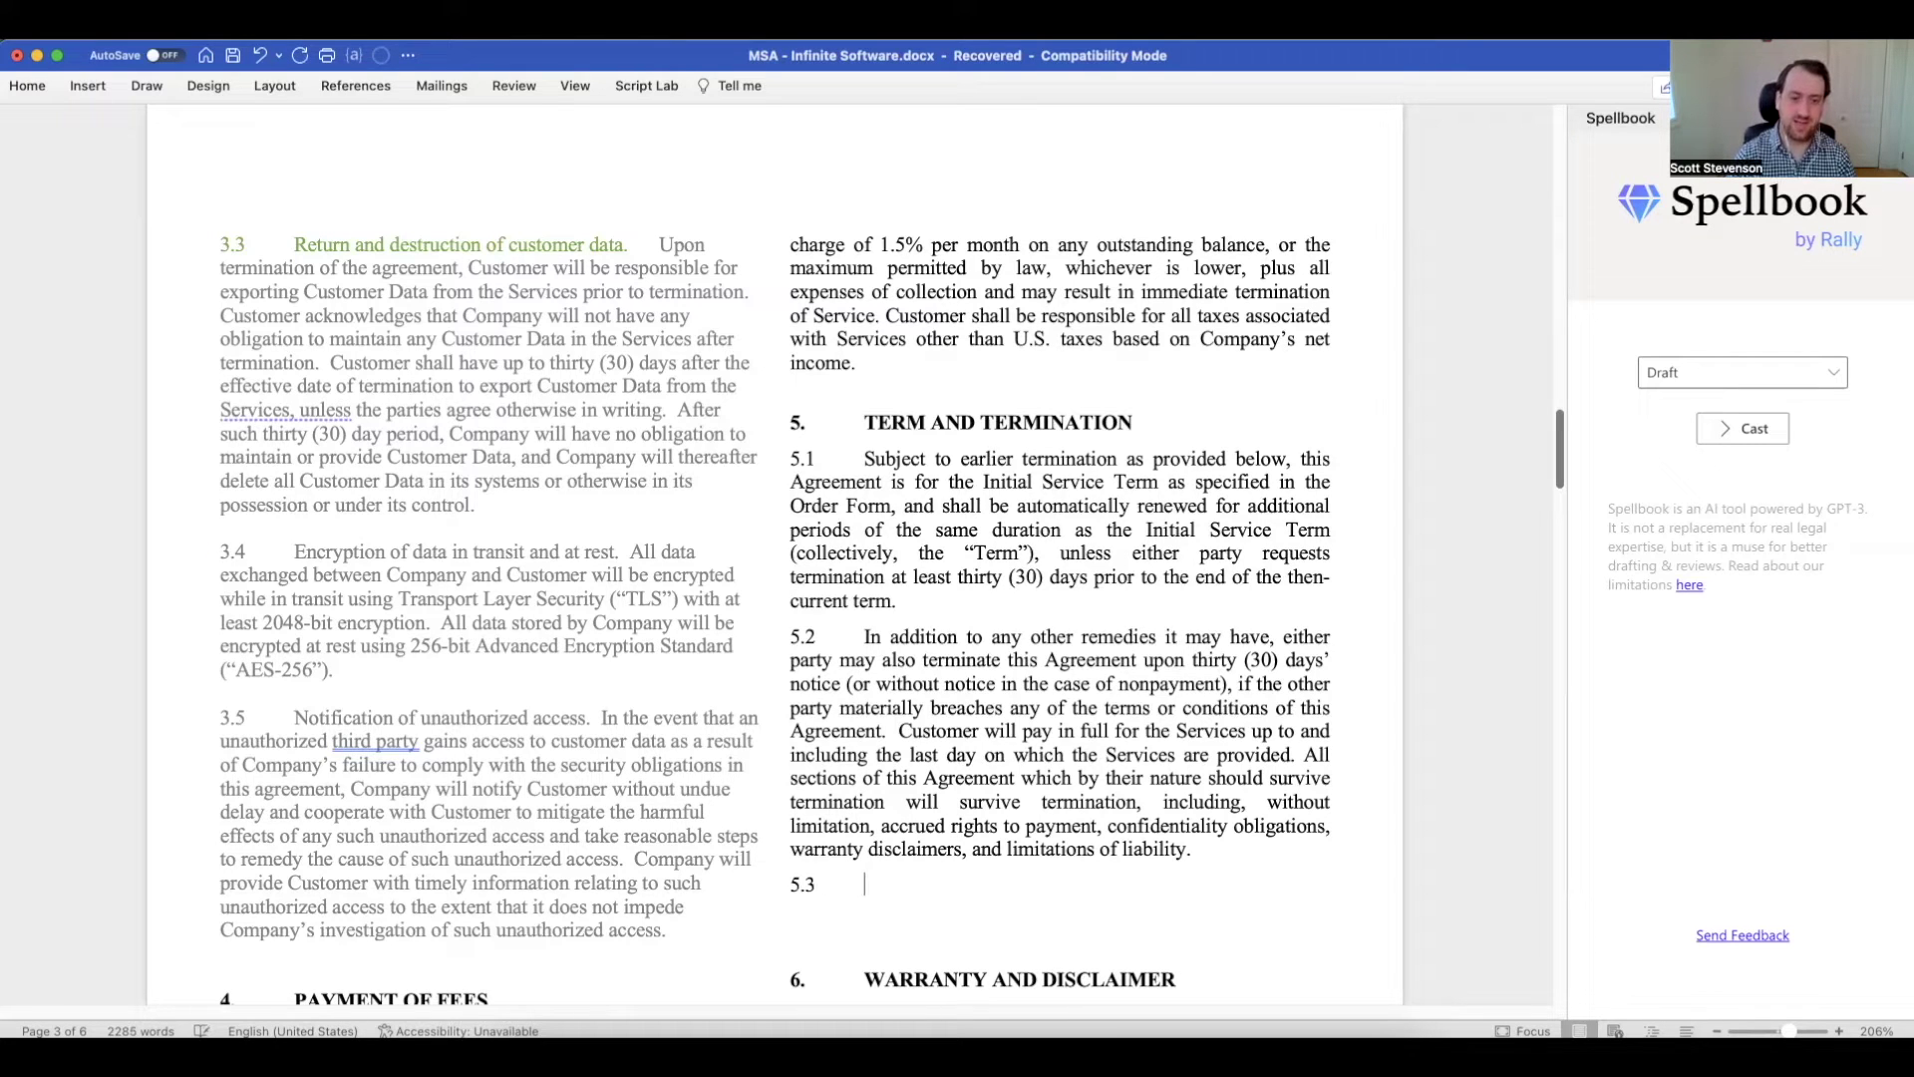
scroll(775, 613, "down", 1)
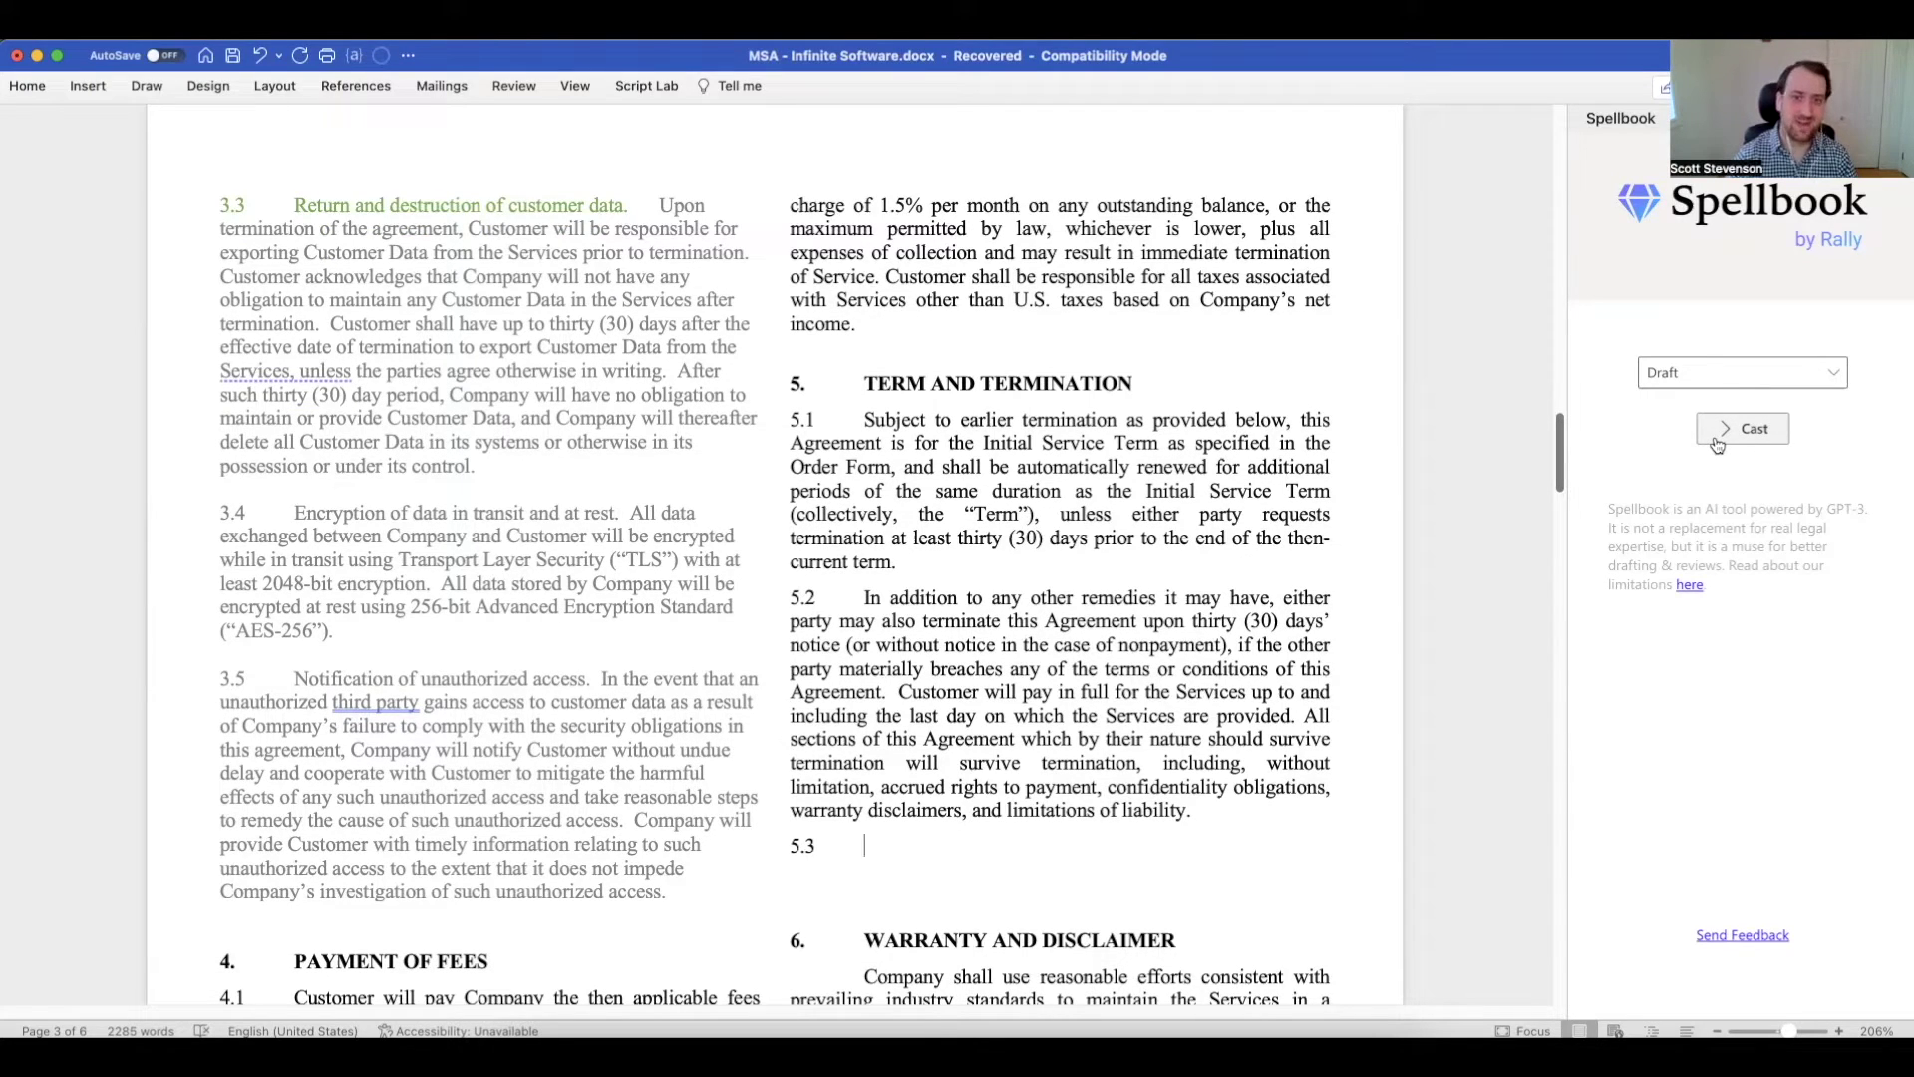
left_click(1716, 436)
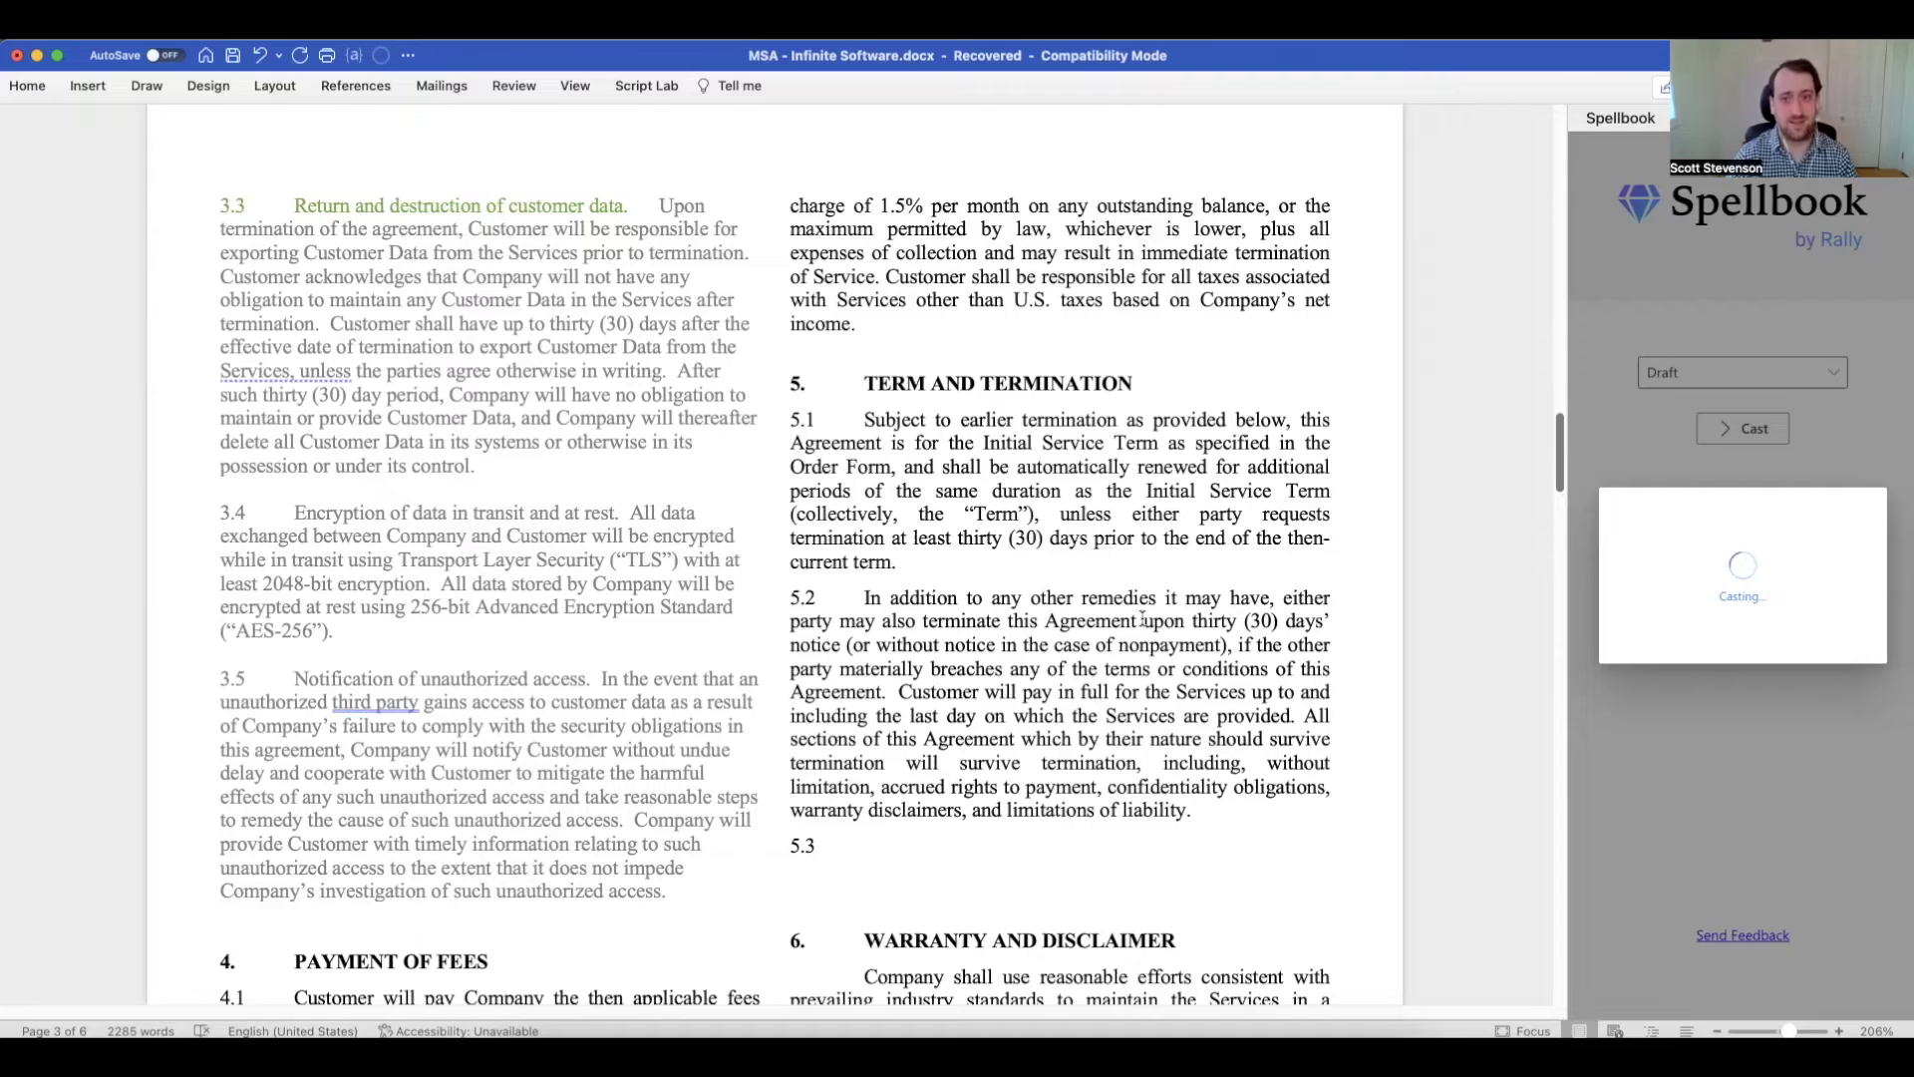
- Insert a blank line before LIMITATION OF LIABILITY
scroll(1113, 621, "up", 10)
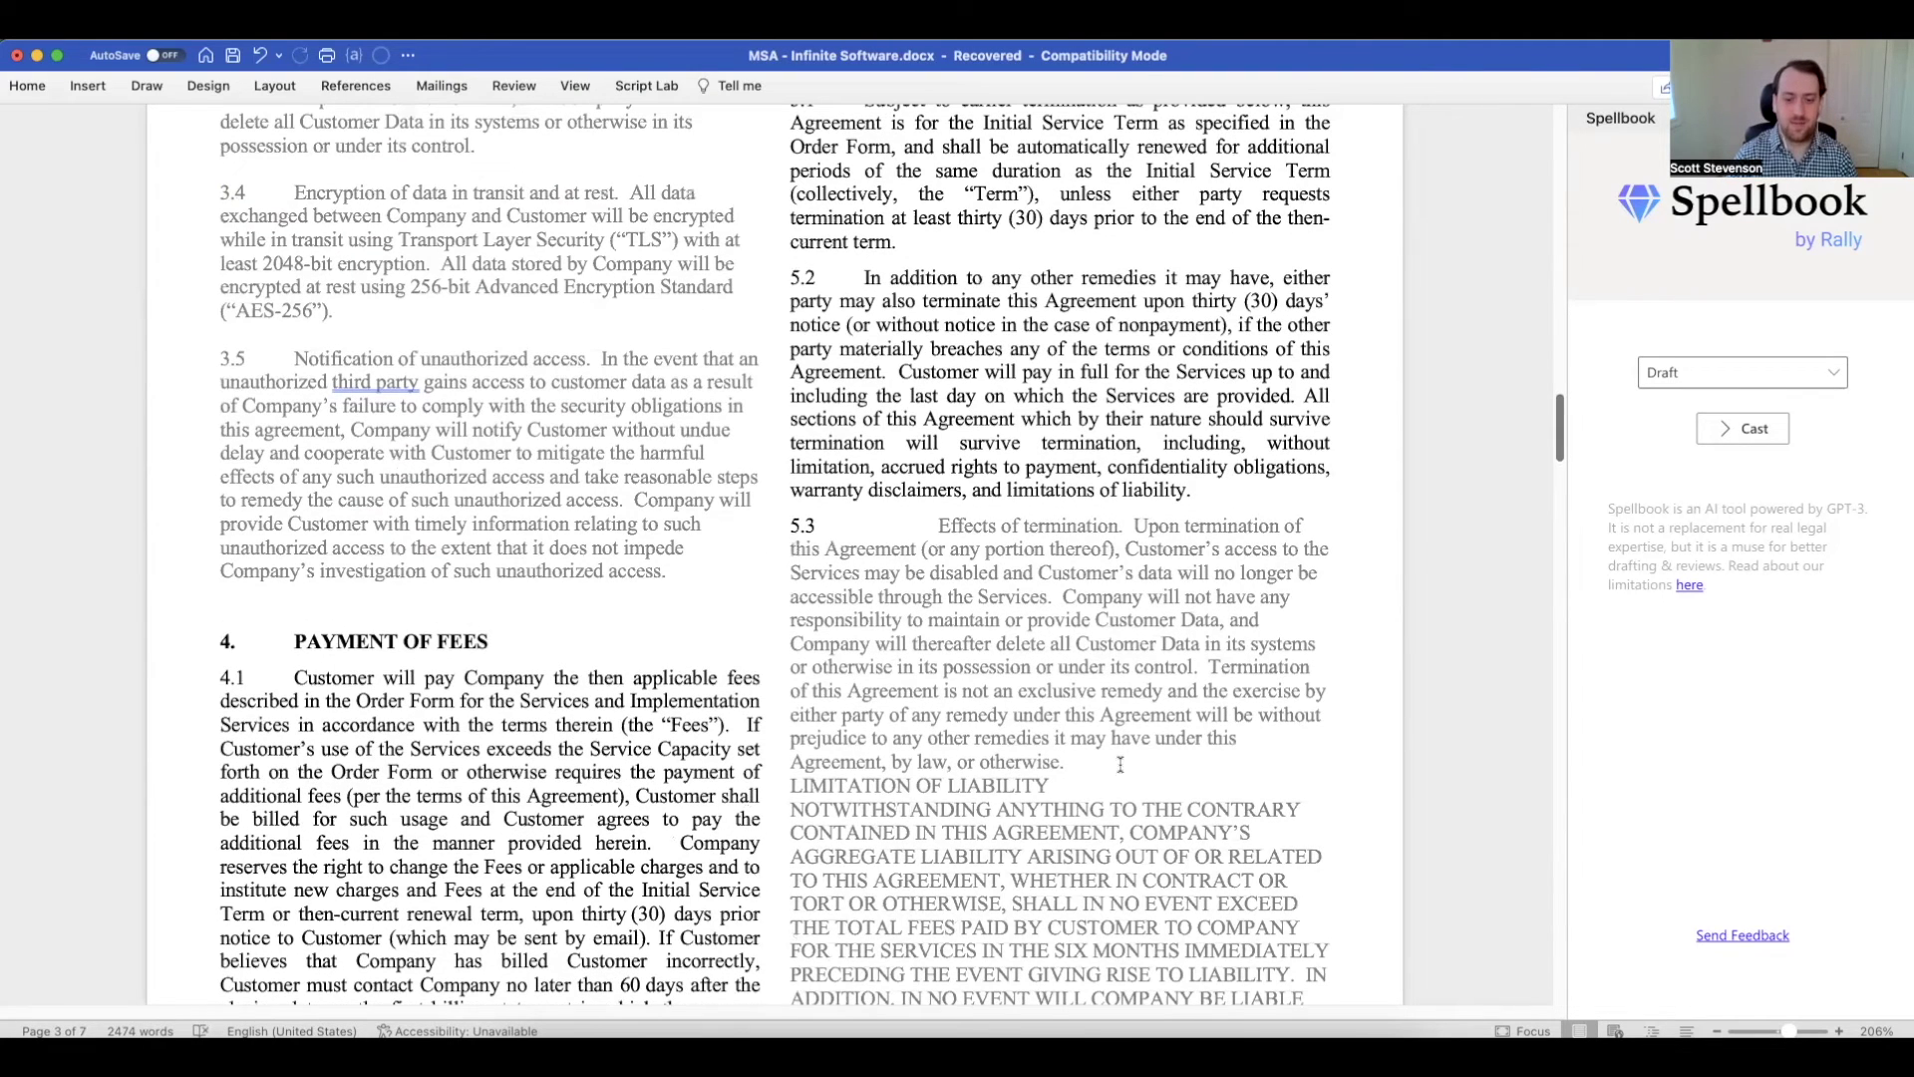
left_click(1121, 764)
key("Return")
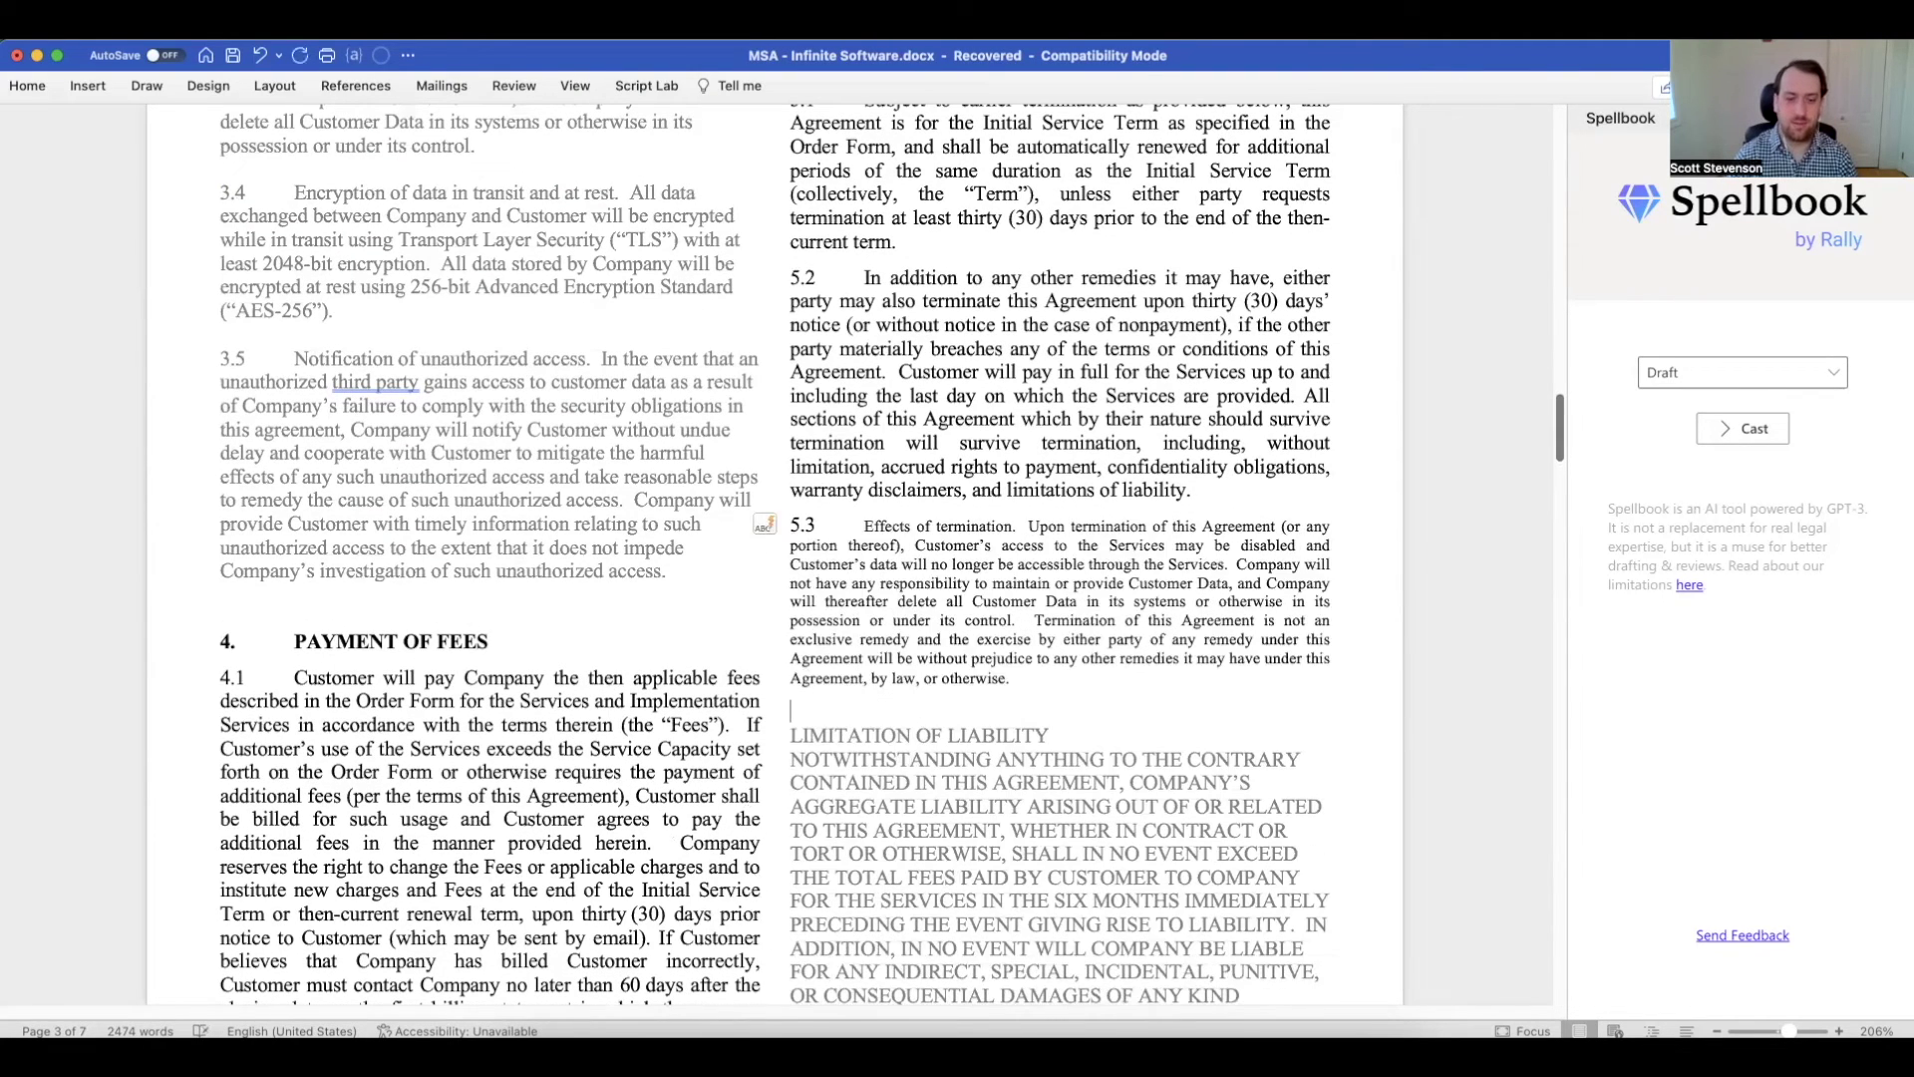
- Remove the oversized gap after 5.3 so 'Effects of termination' spacing matches clause 5.2
key("ctrl+z")
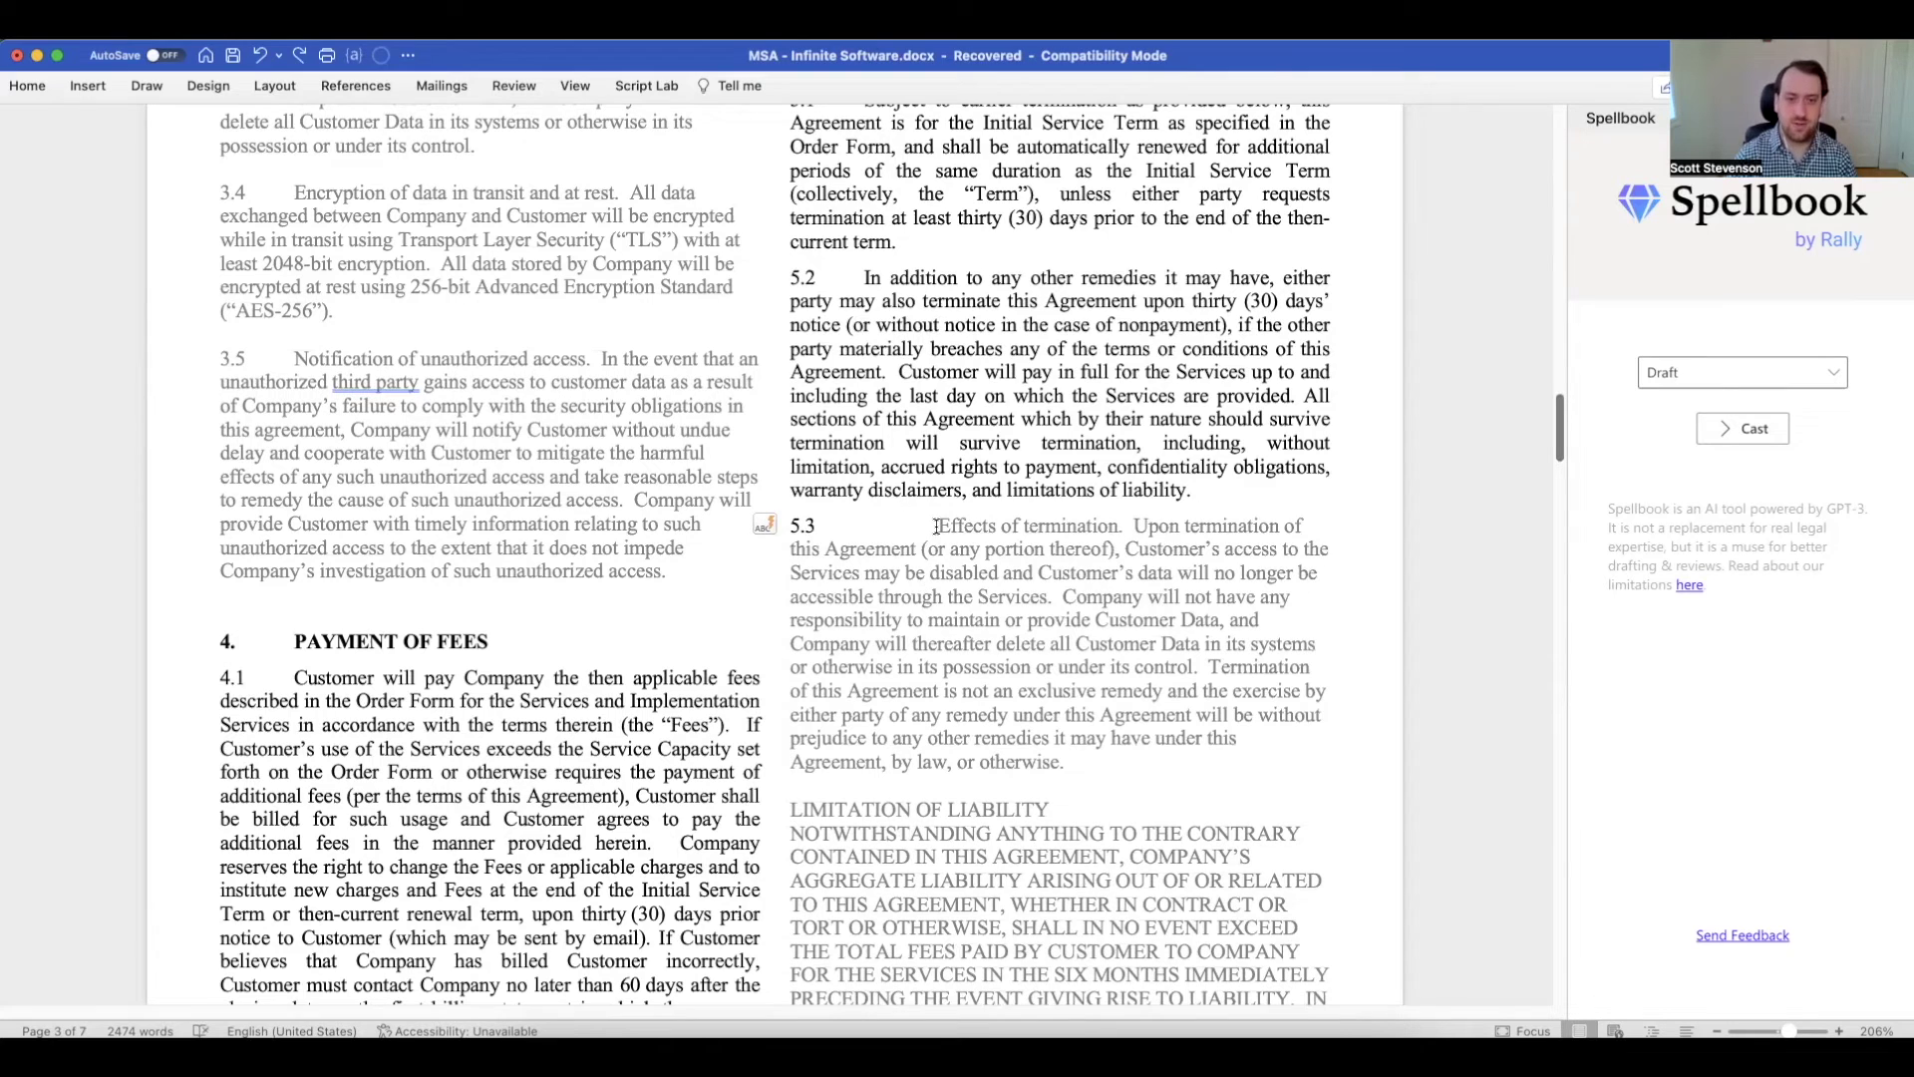
left_click_drag(938, 528, 1066, 739)
key("Delete")
left_click(1066, 738)
- Select the generated LIMITATION OF LIABILITY paragraph below clause 5.3
scroll(1066, 758, "down", 5)
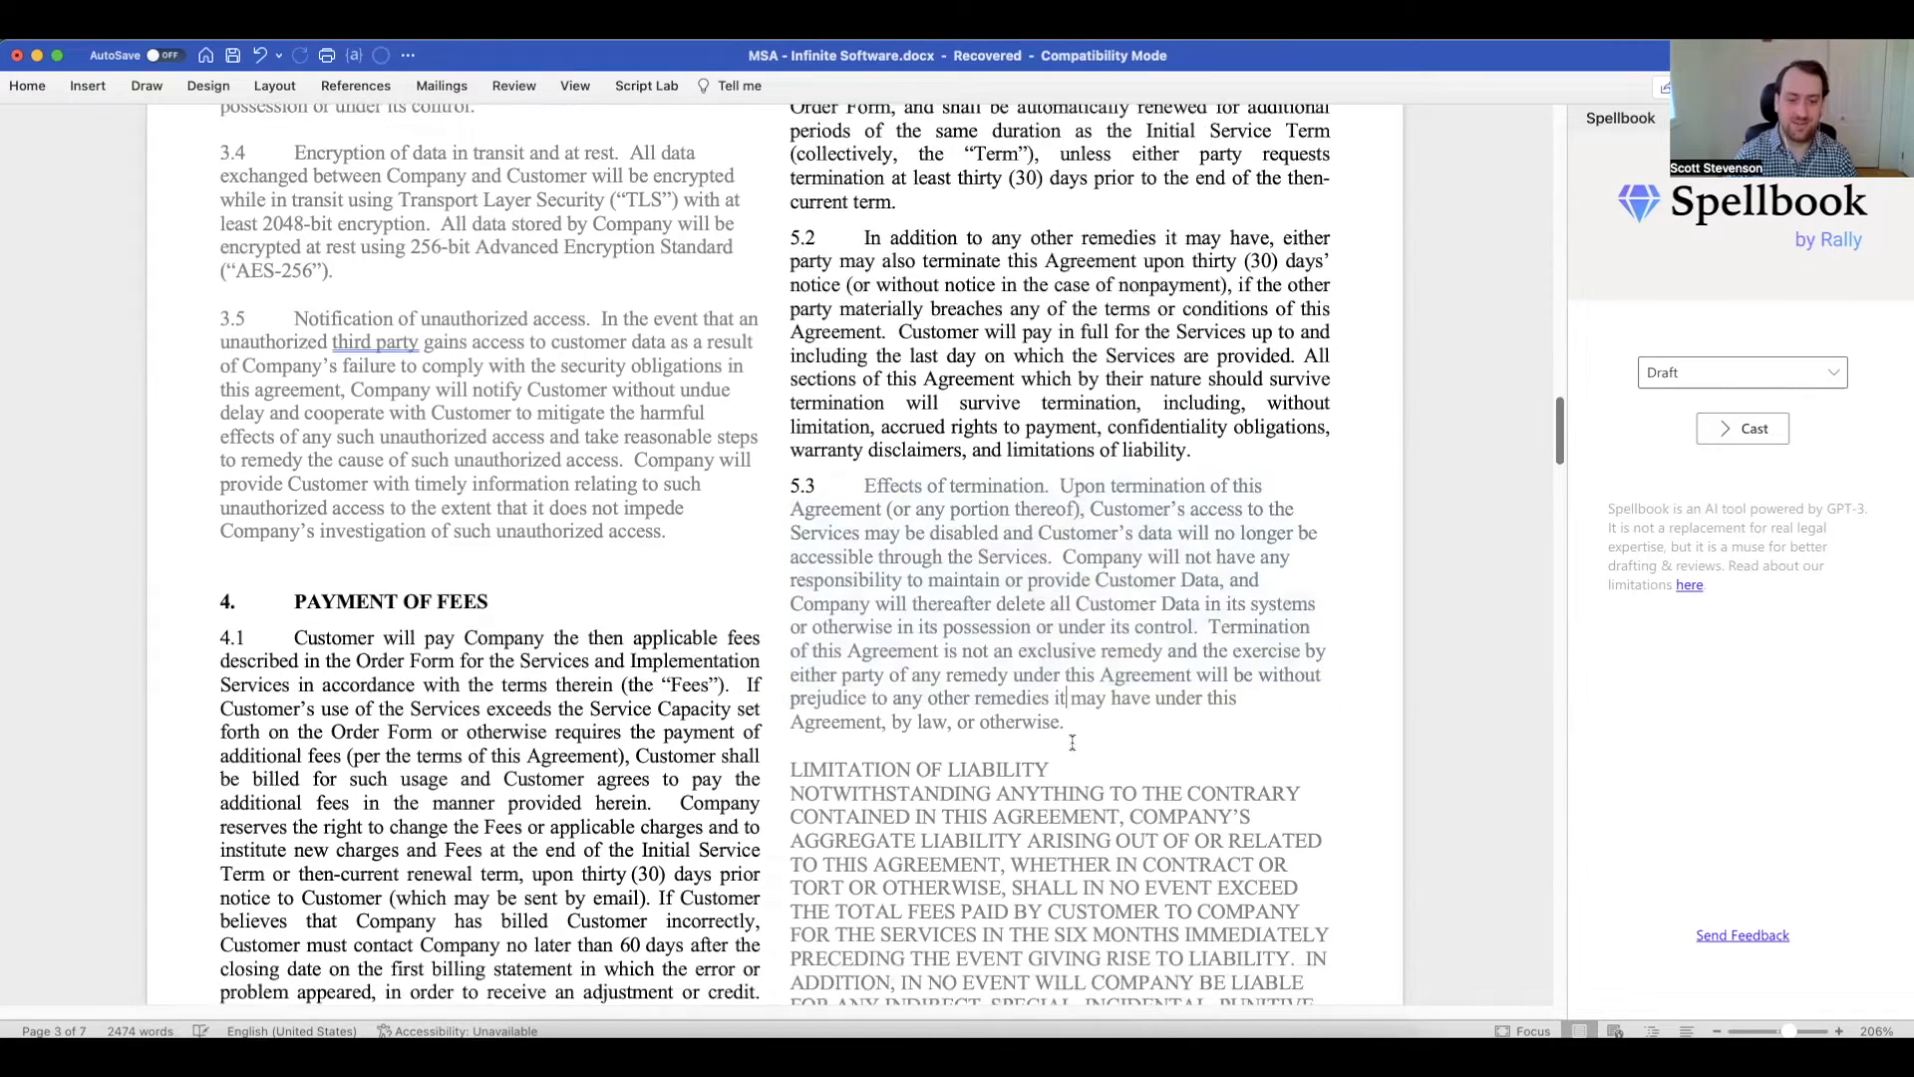
left_click_drag(887, 842, 801, 535)
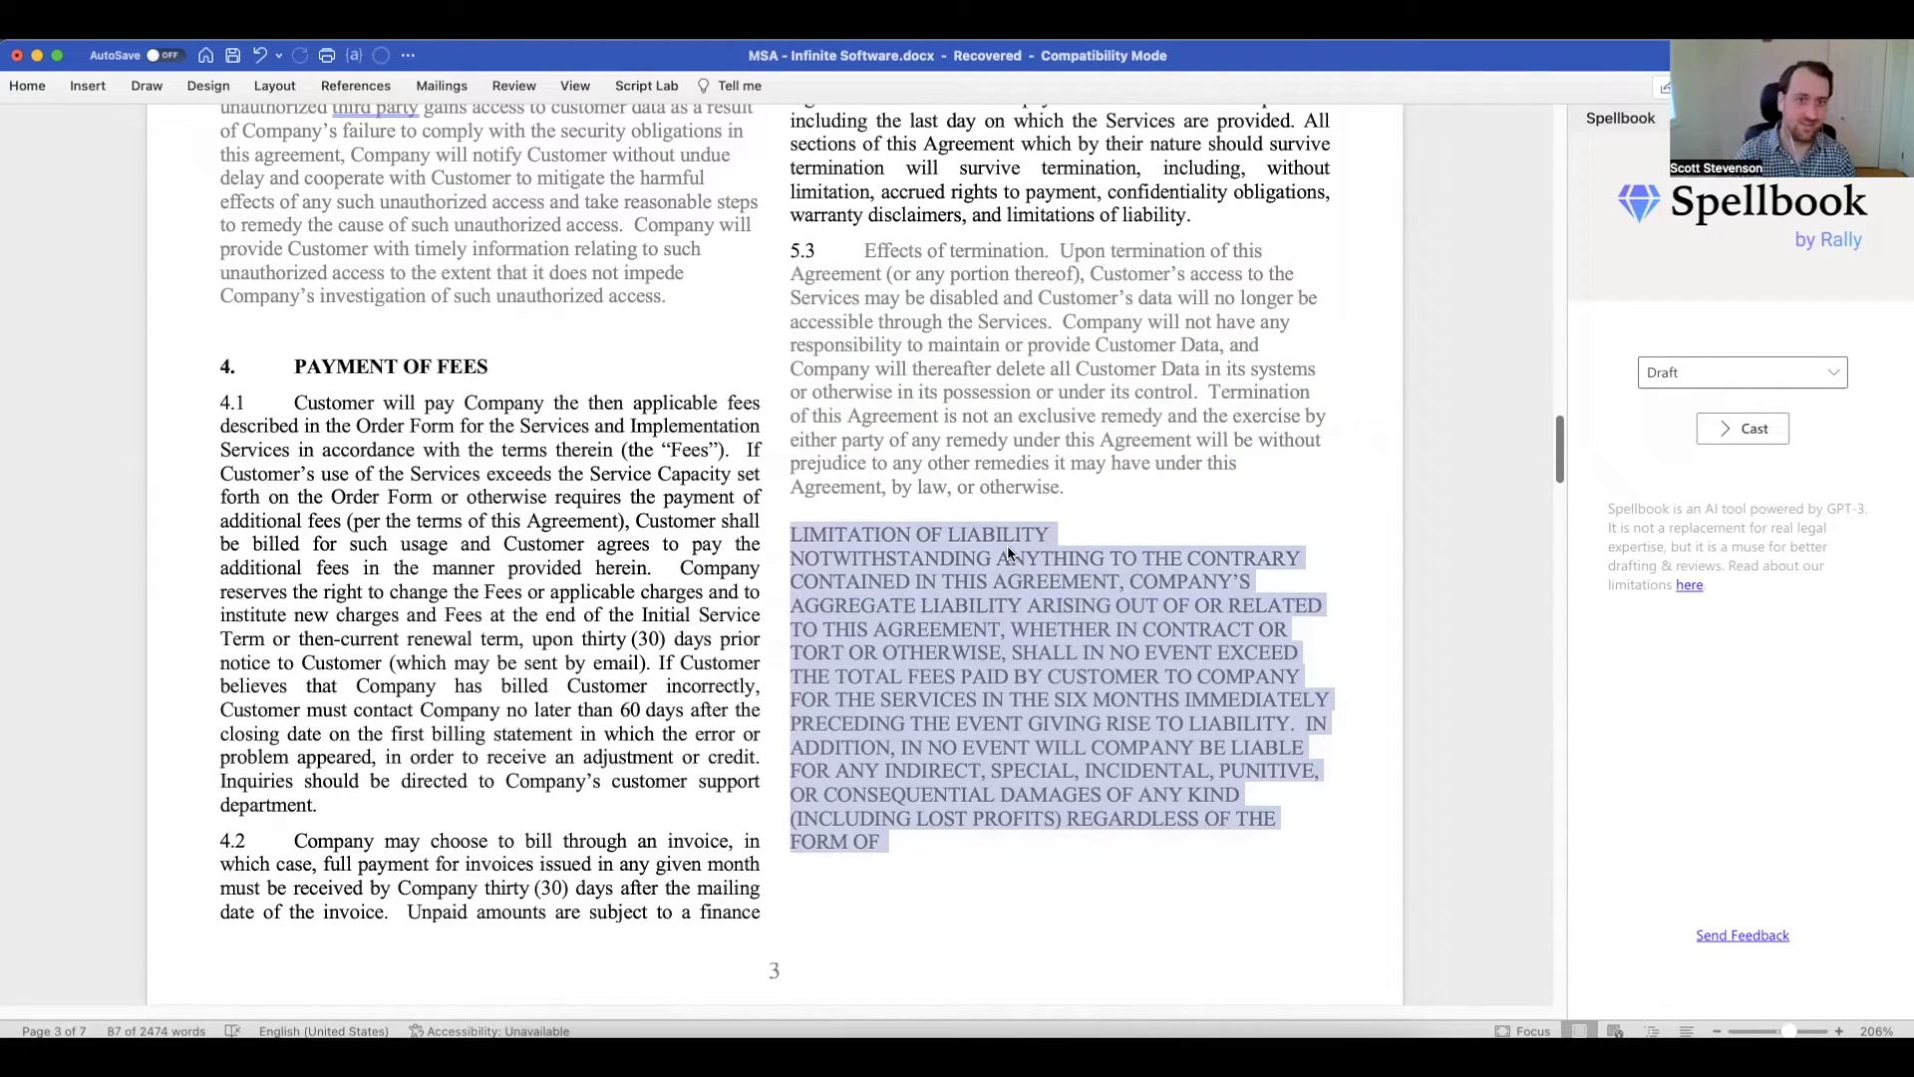
scroll(1007, 559, "up", 2)
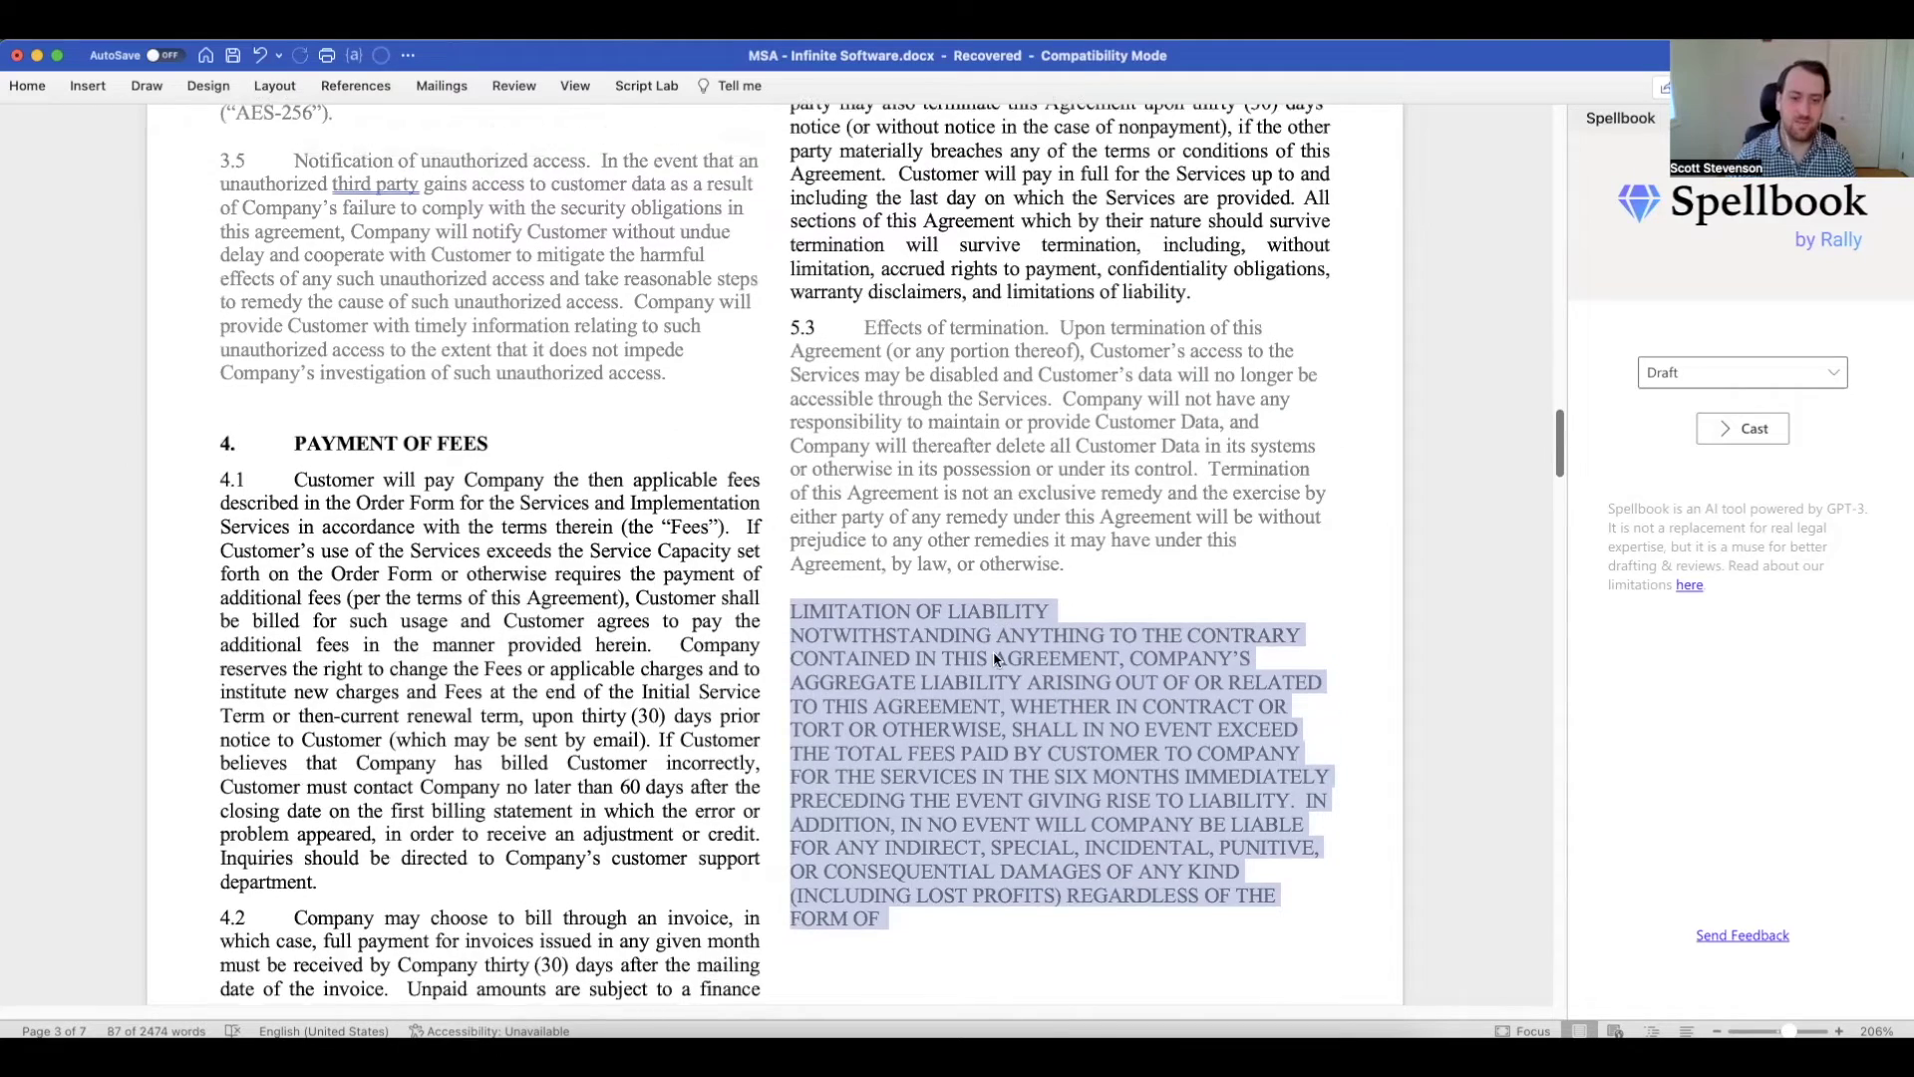
scroll(993, 658, "down", 5)
scroll(1012, 633, "up", 4)
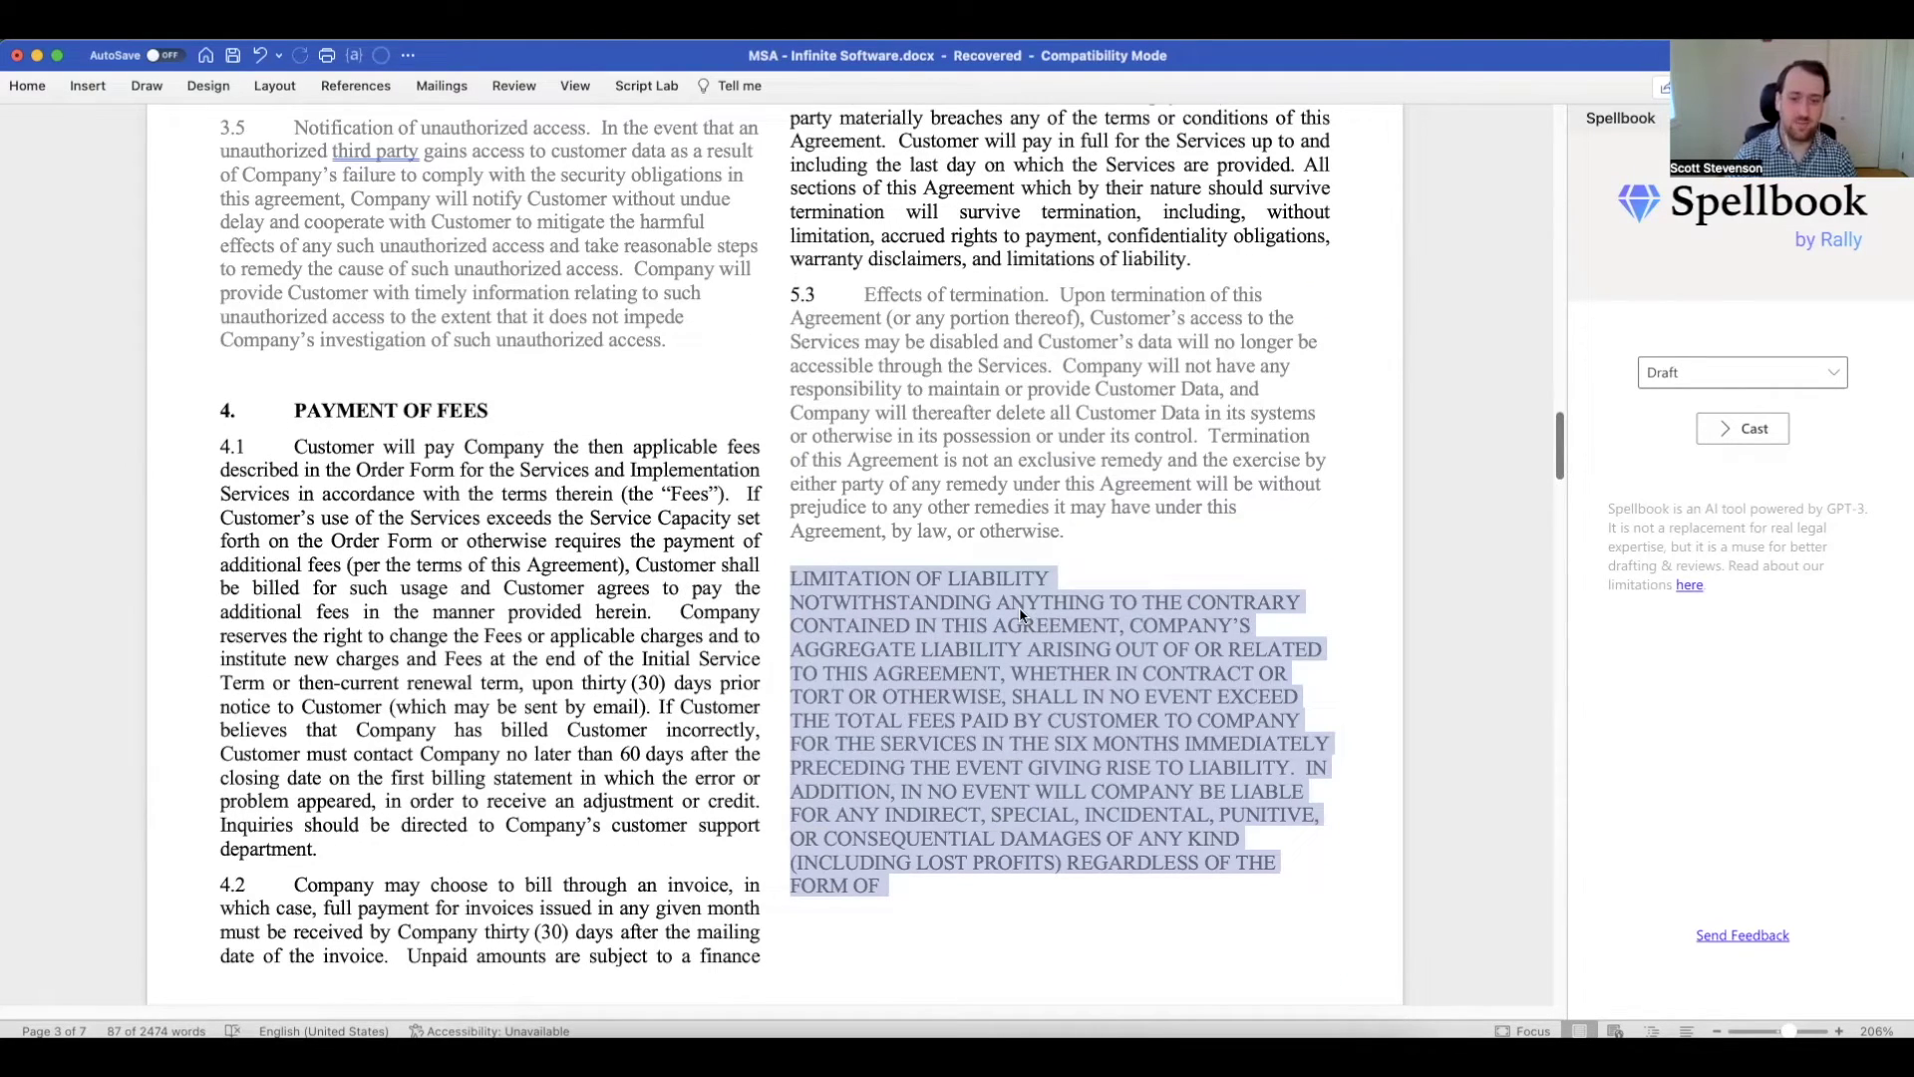
scroll(1019, 615, "up", 1)
left_click(895, 912)
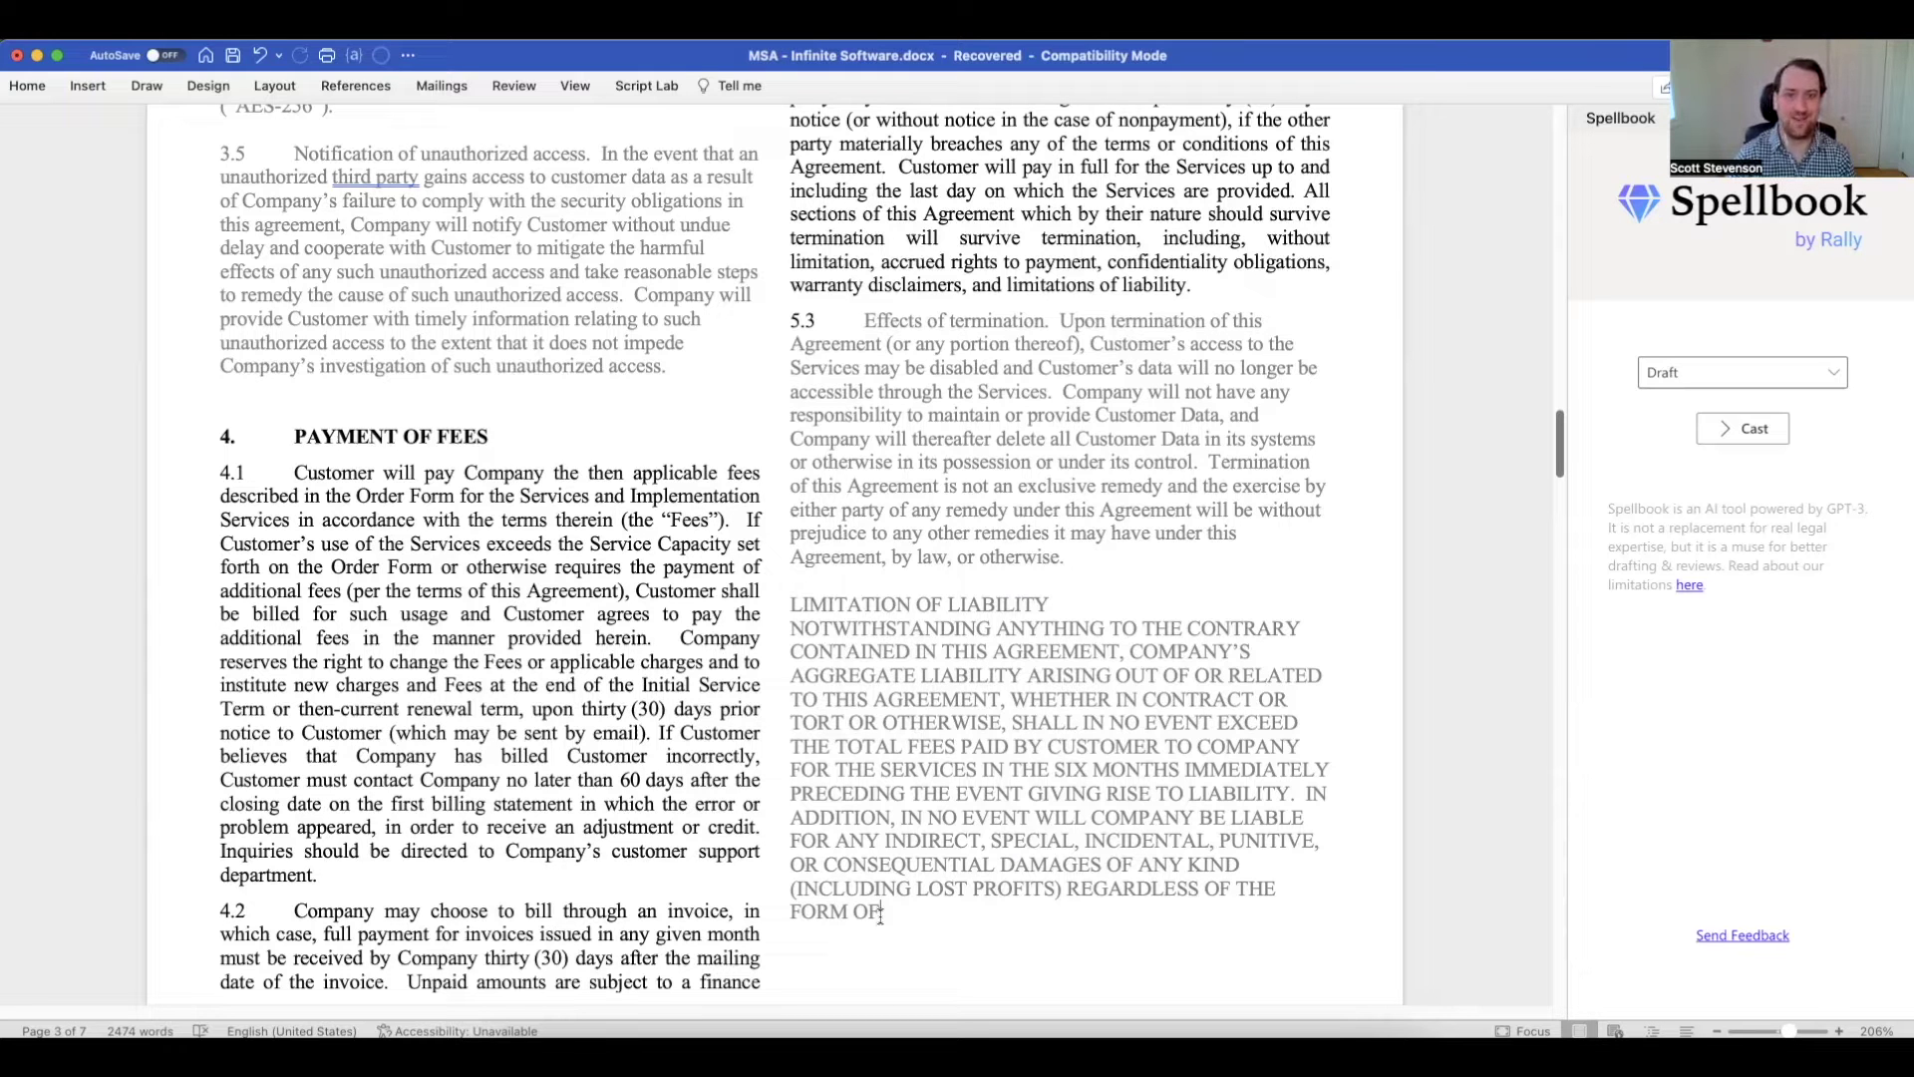
left_click_drag(881, 914, 784, 613)
- Delete the unfinished Limitation of Liability paragraph and the blank lines below clause 5.3
key("BackSpace")
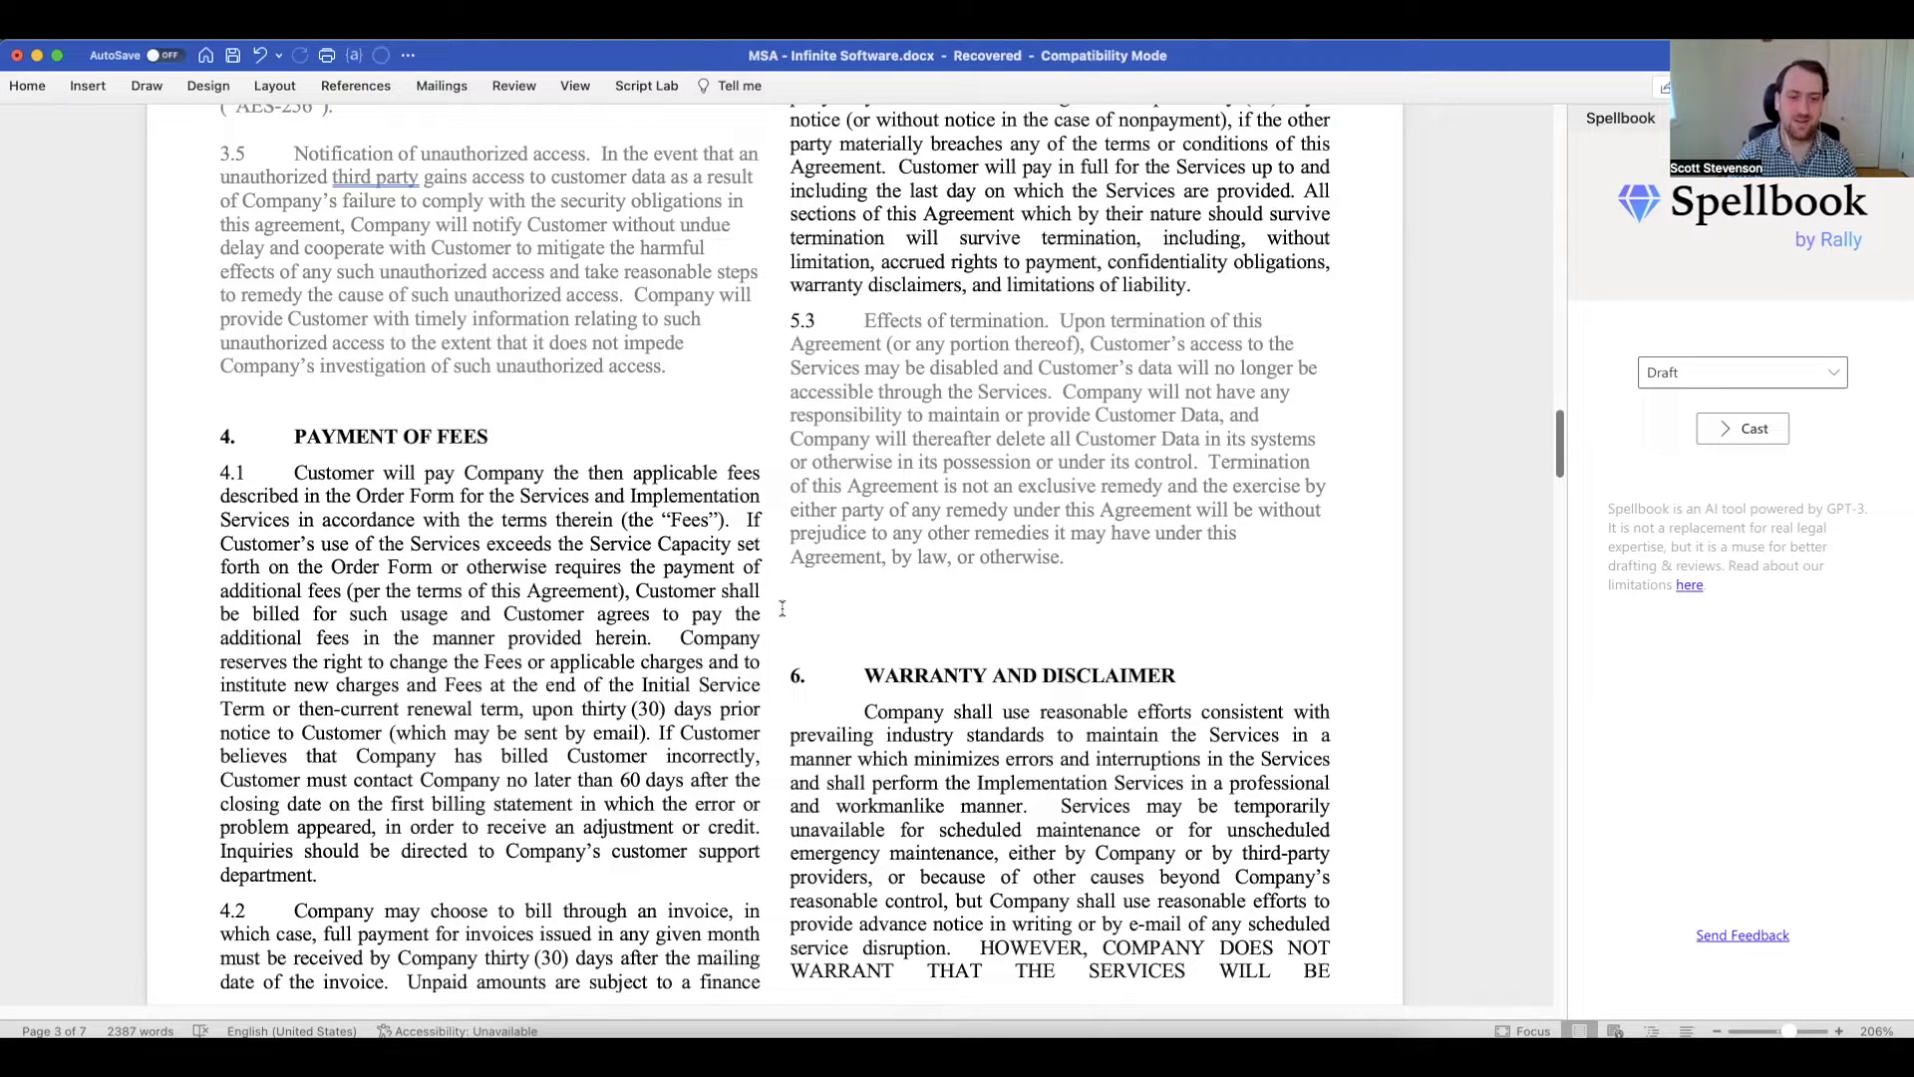
key("BackSpace")
key("BackSpace")
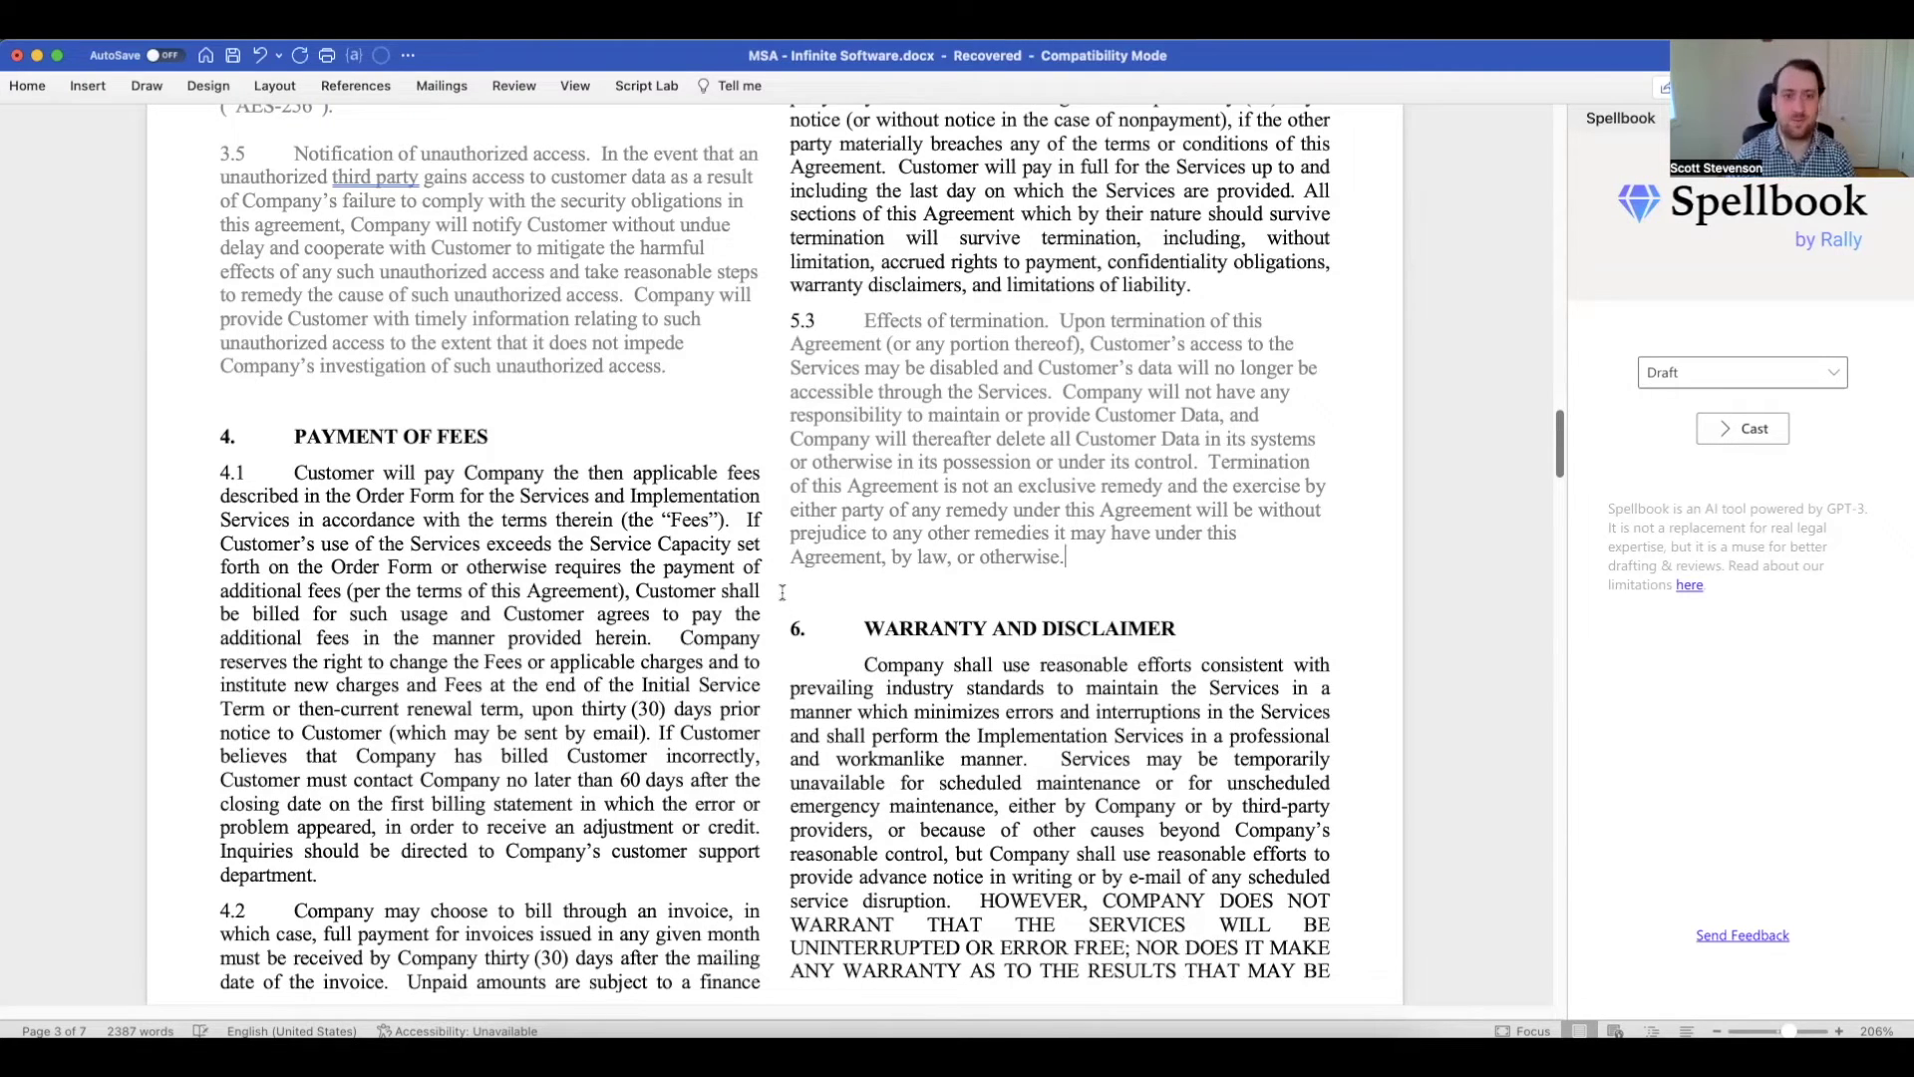
scroll(782, 591, "up", 5)
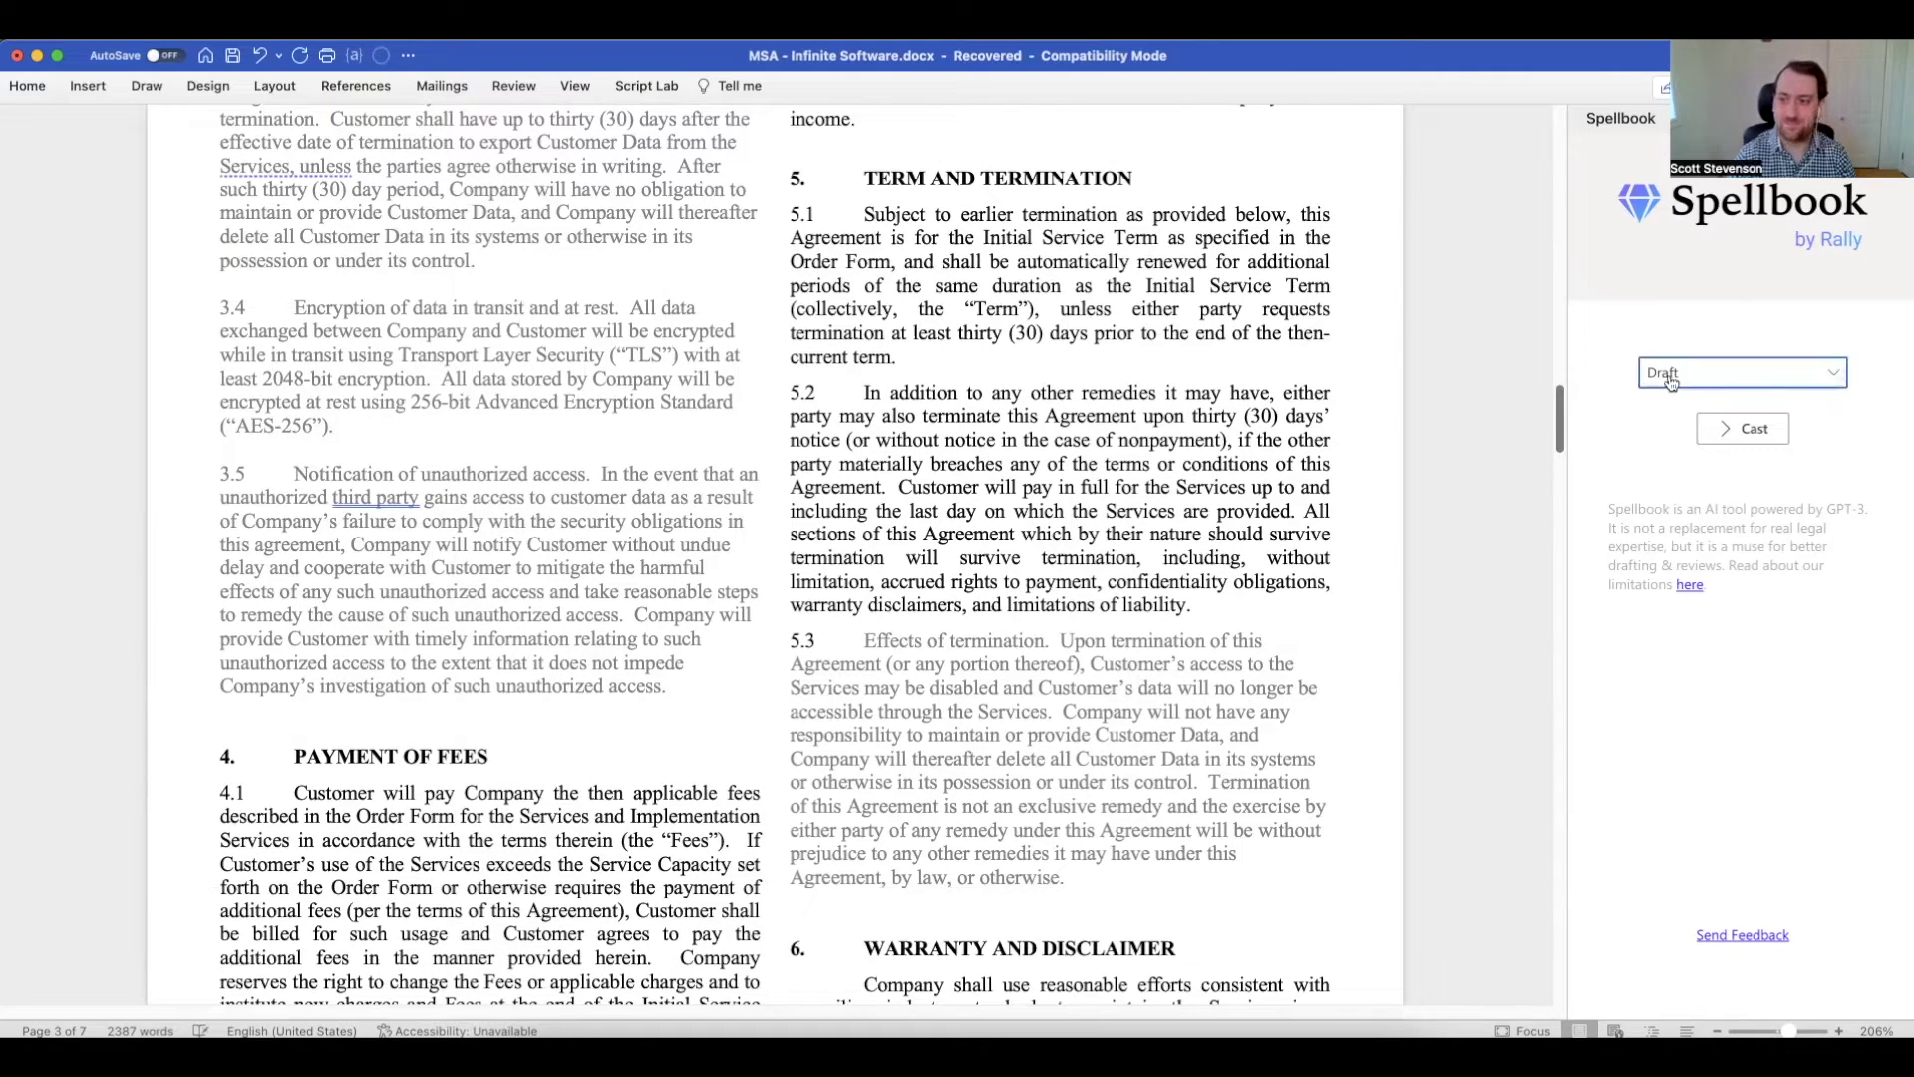
- Pick Missing clauses in Spellbook, then switch the mode to 'Explain to a 5 year old'
left_click(1755, 372)
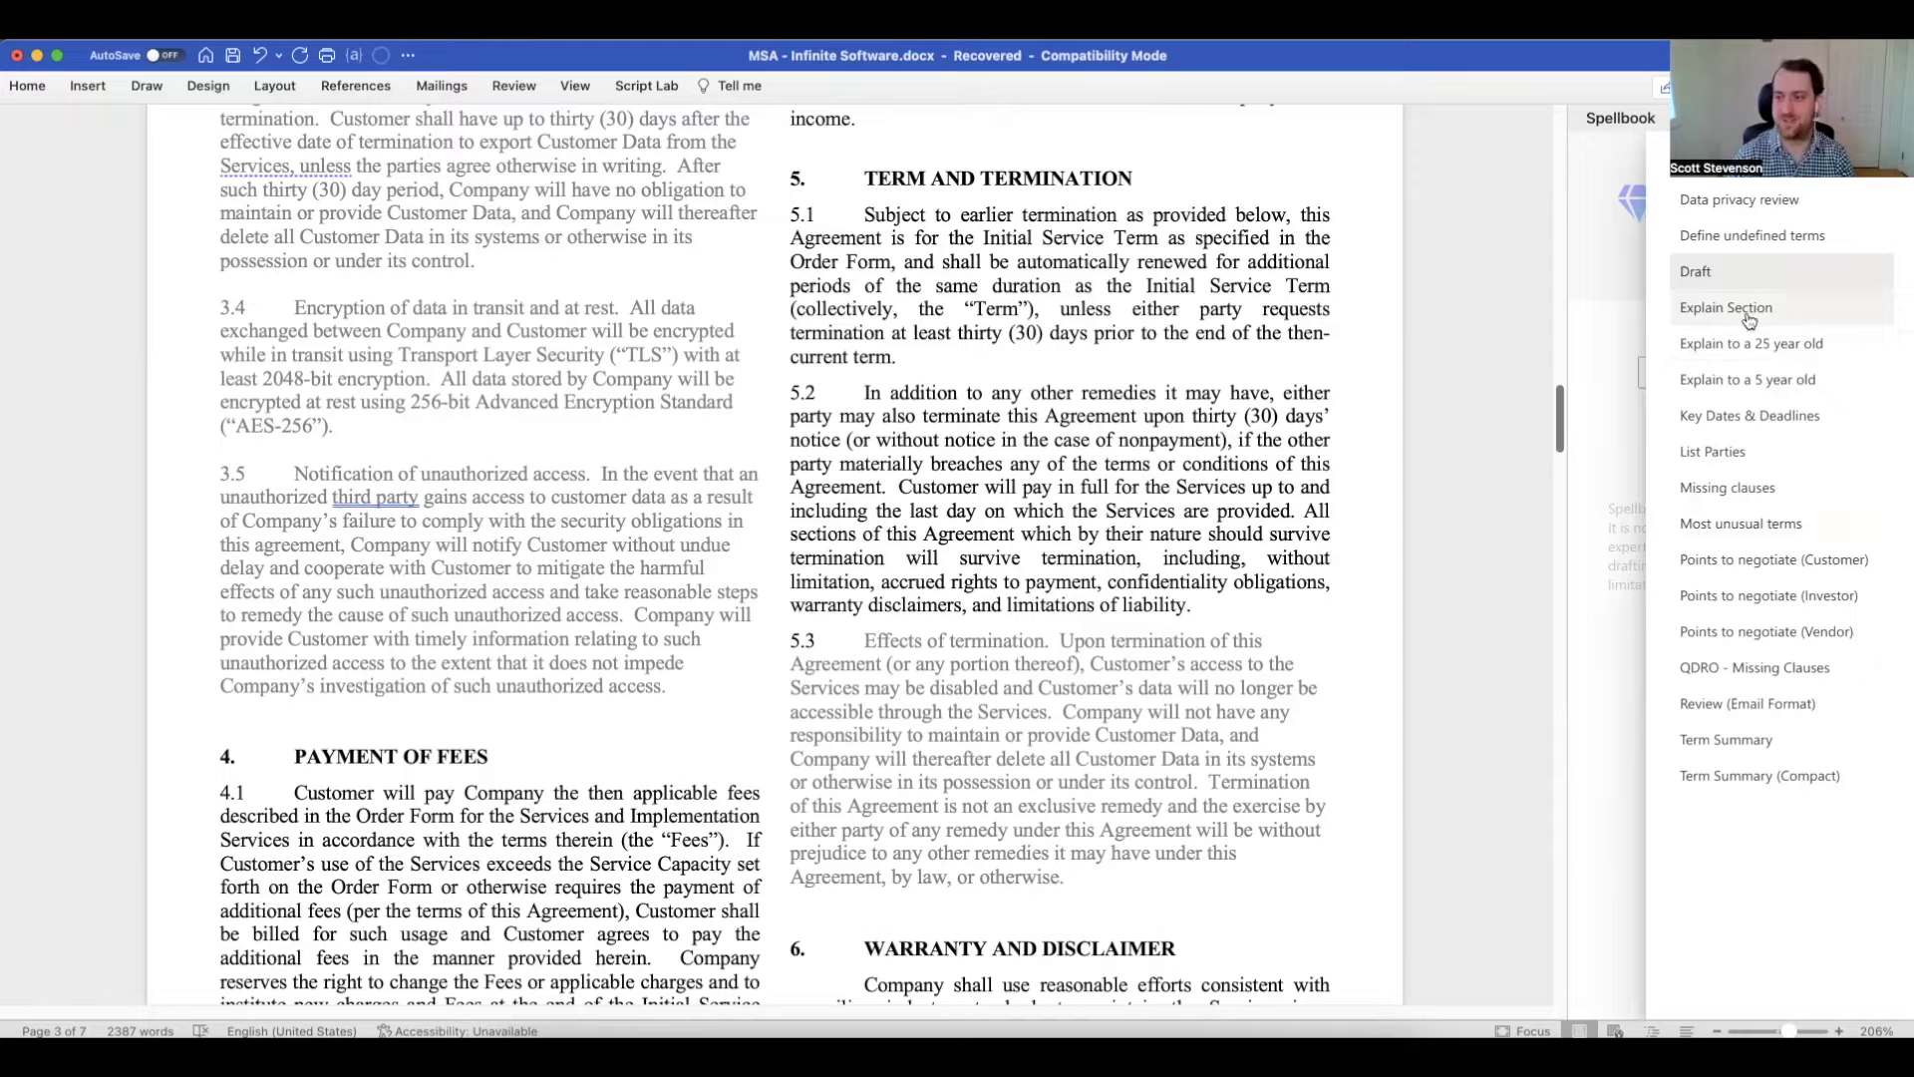
left_click(1753, 499)
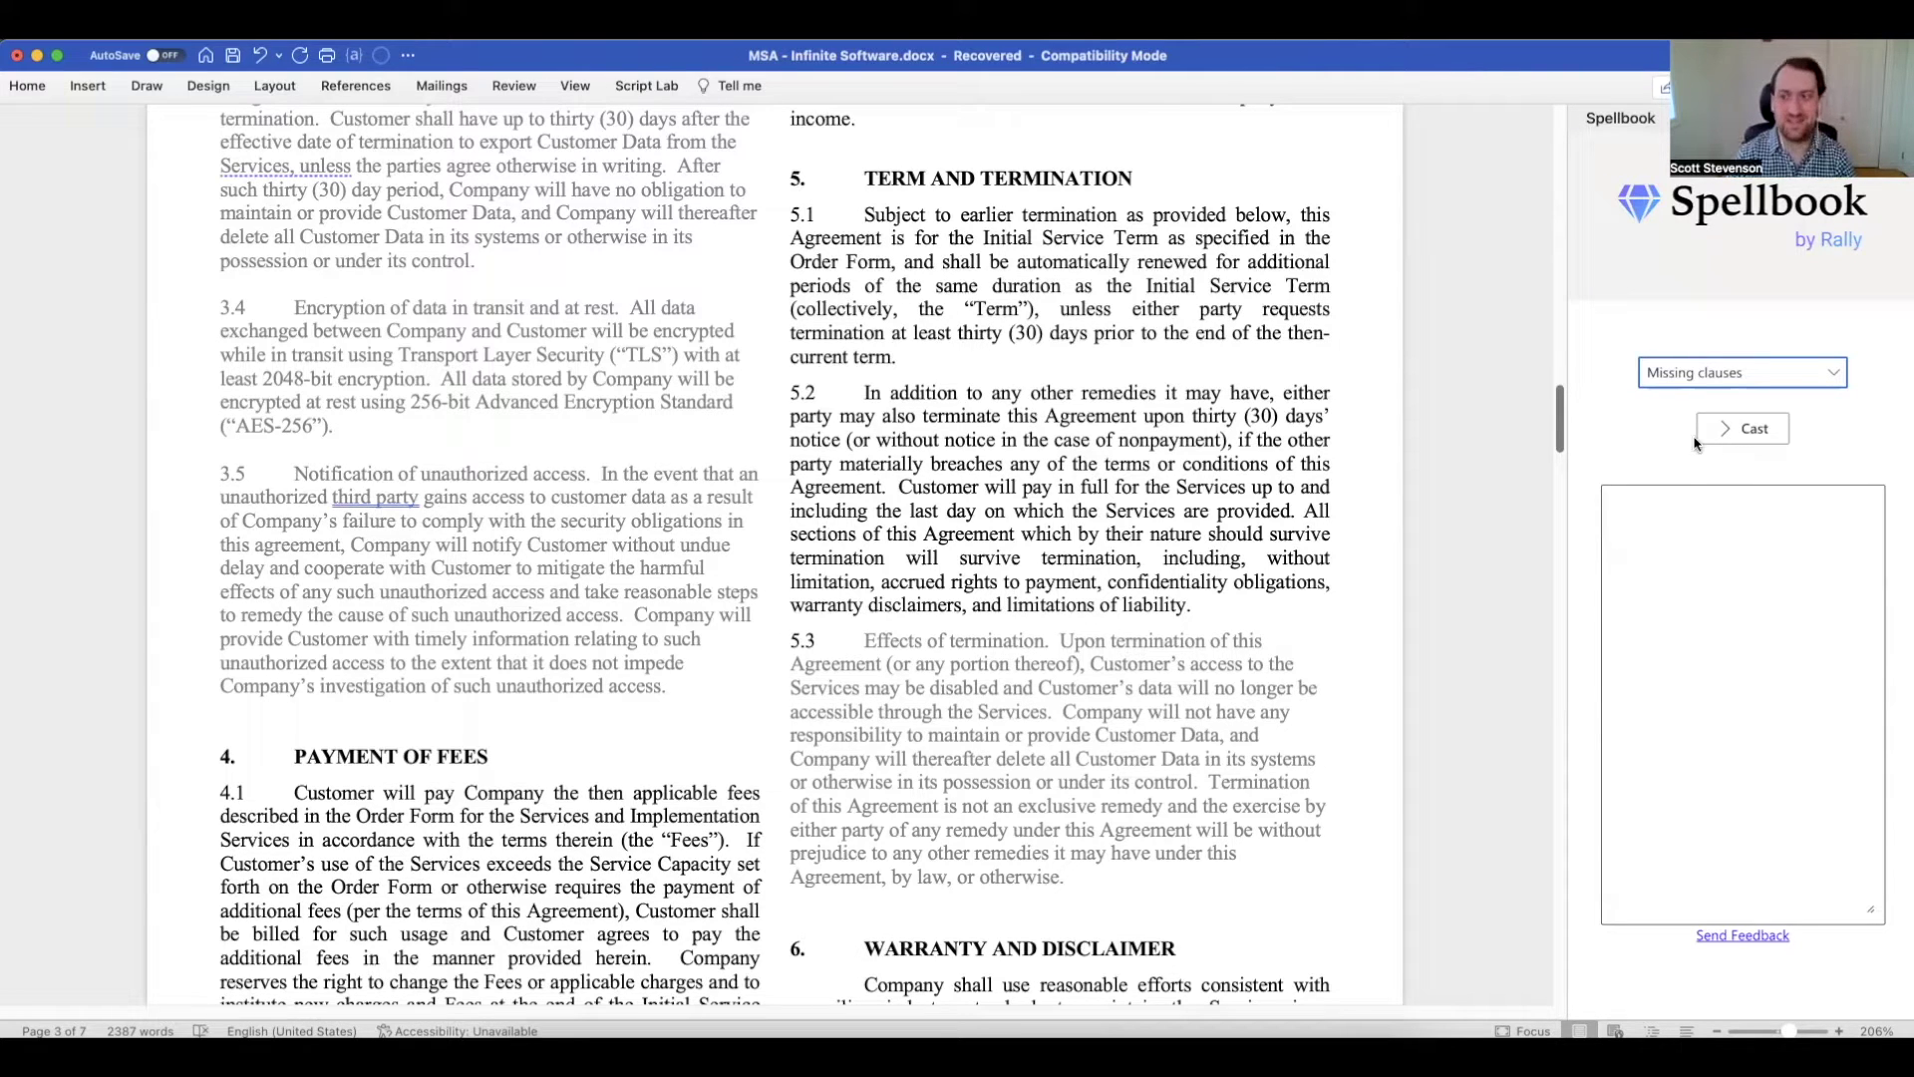
left_click(1664, 382)
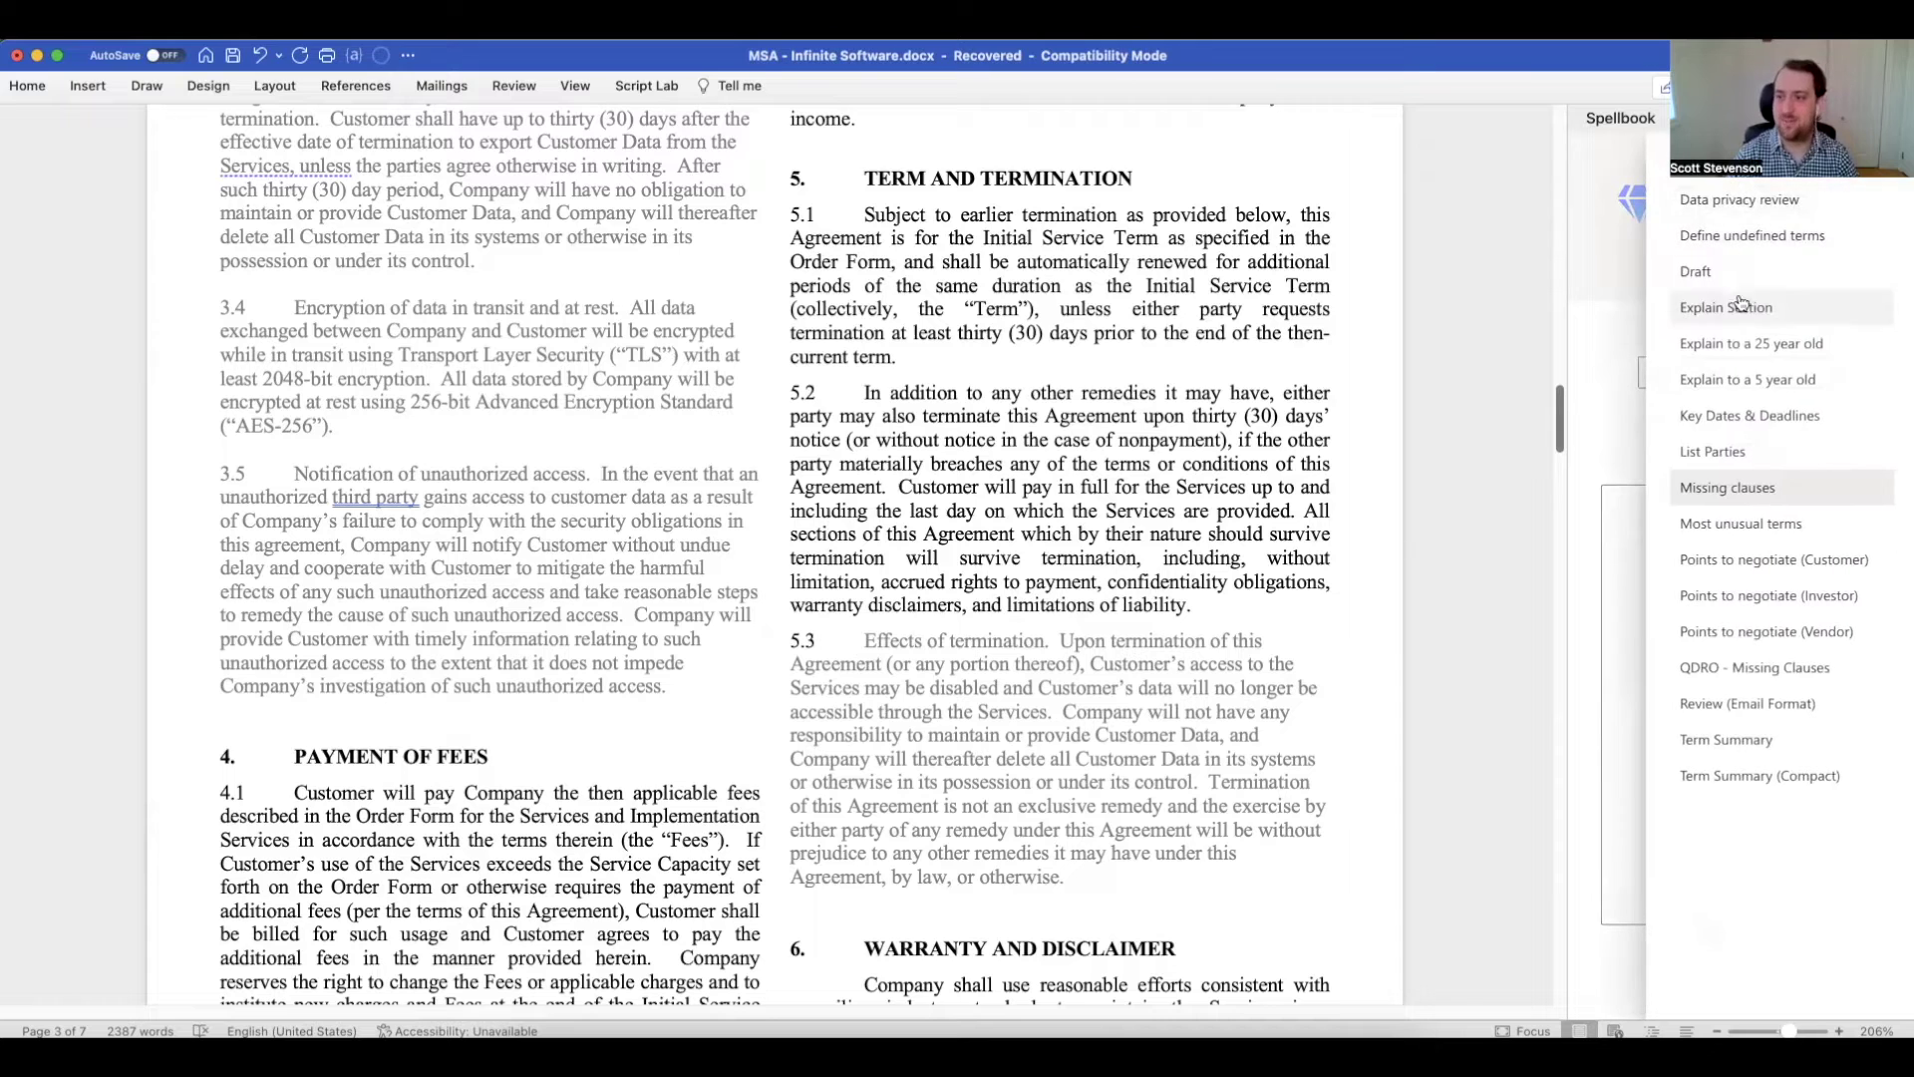
left_click(1760, 382)
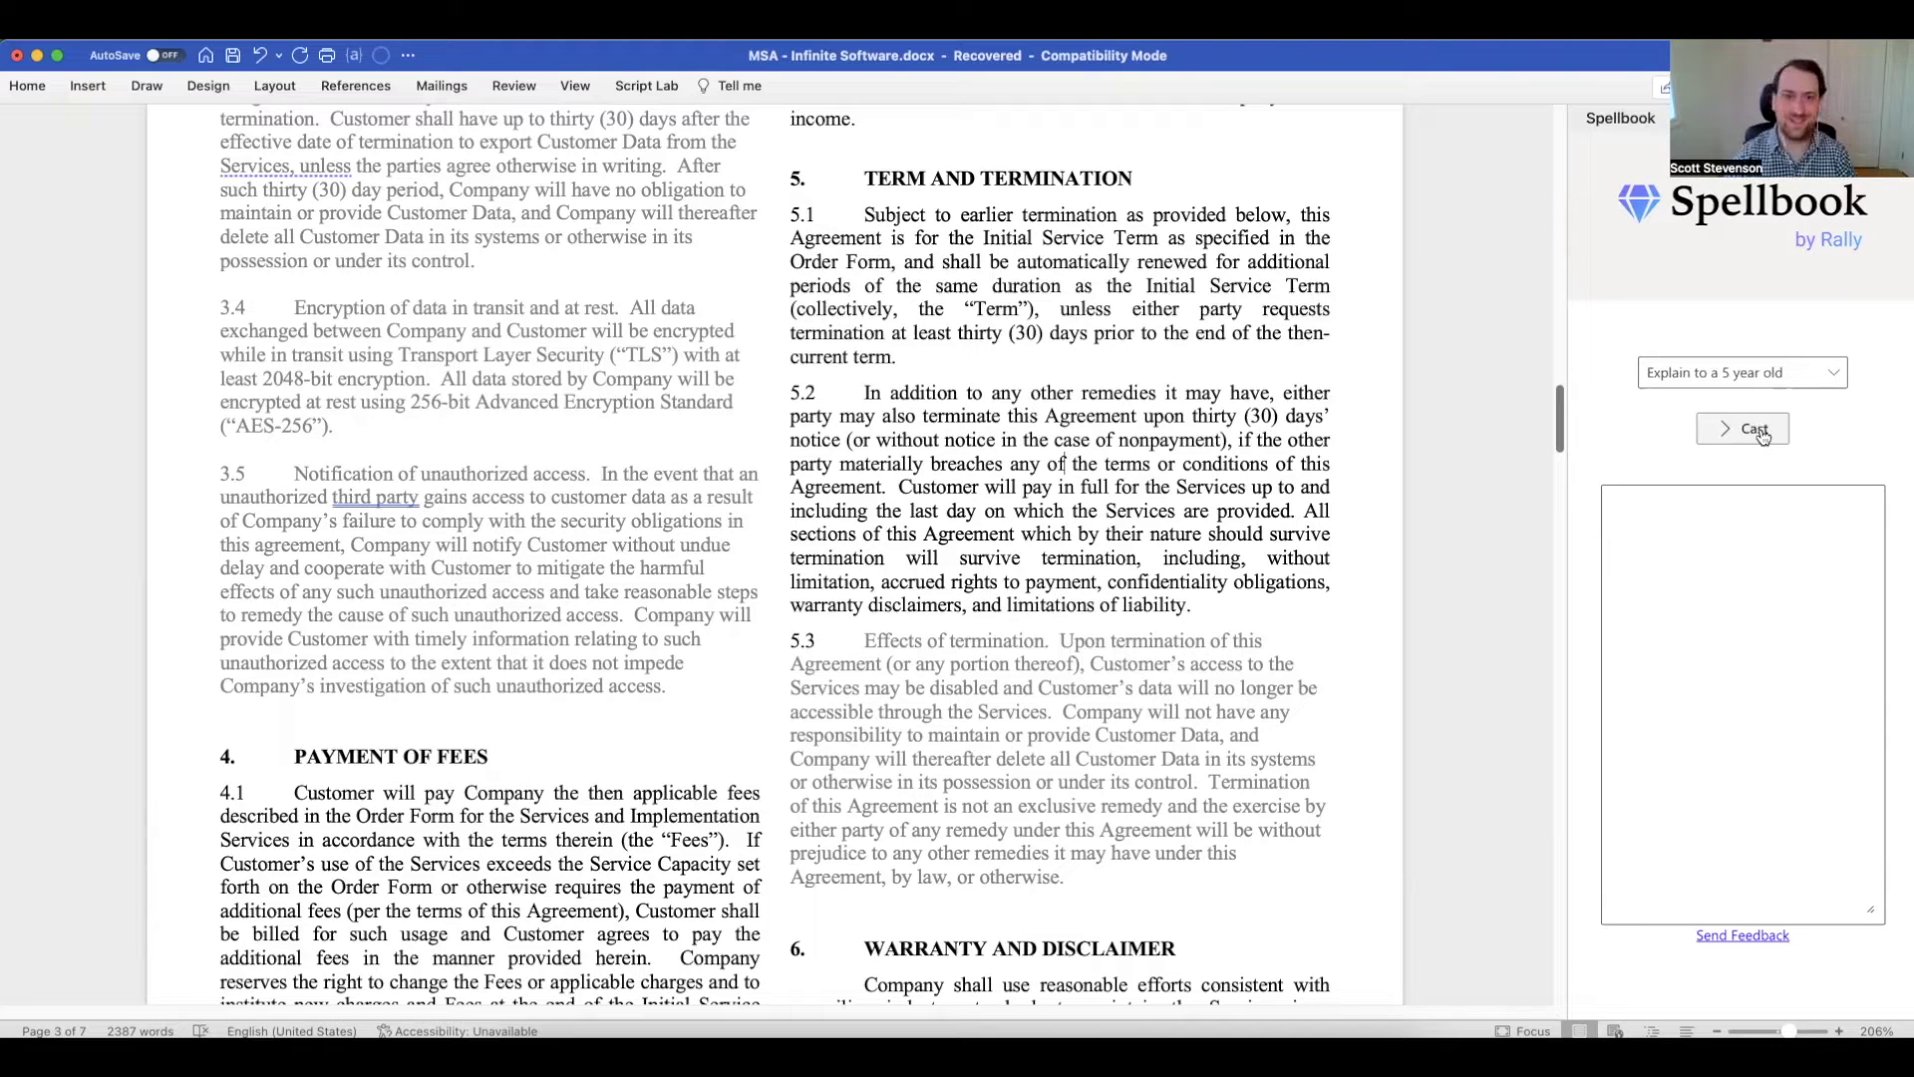
- Generate the child-level explanation of the contract and reopen the Spellbook mode list
left_click(1761, 432)
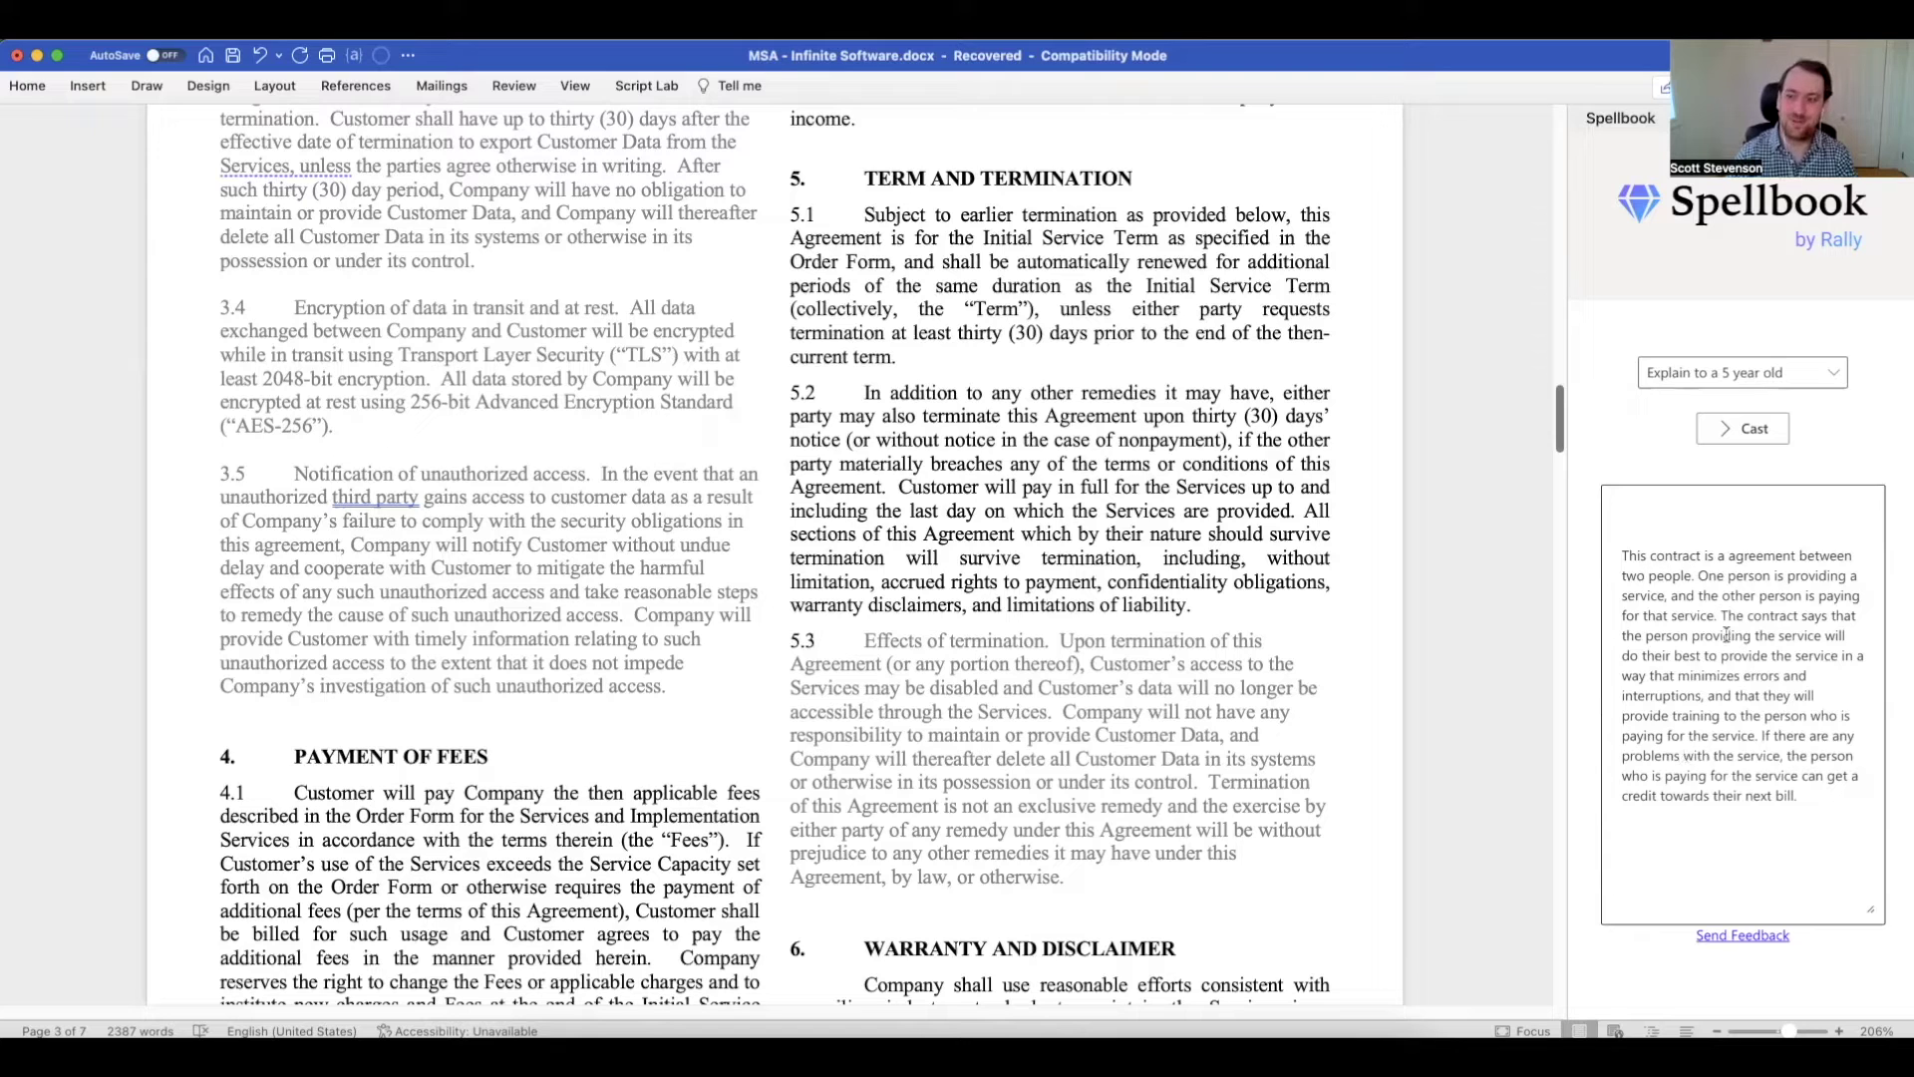
left_click(1692, 372)
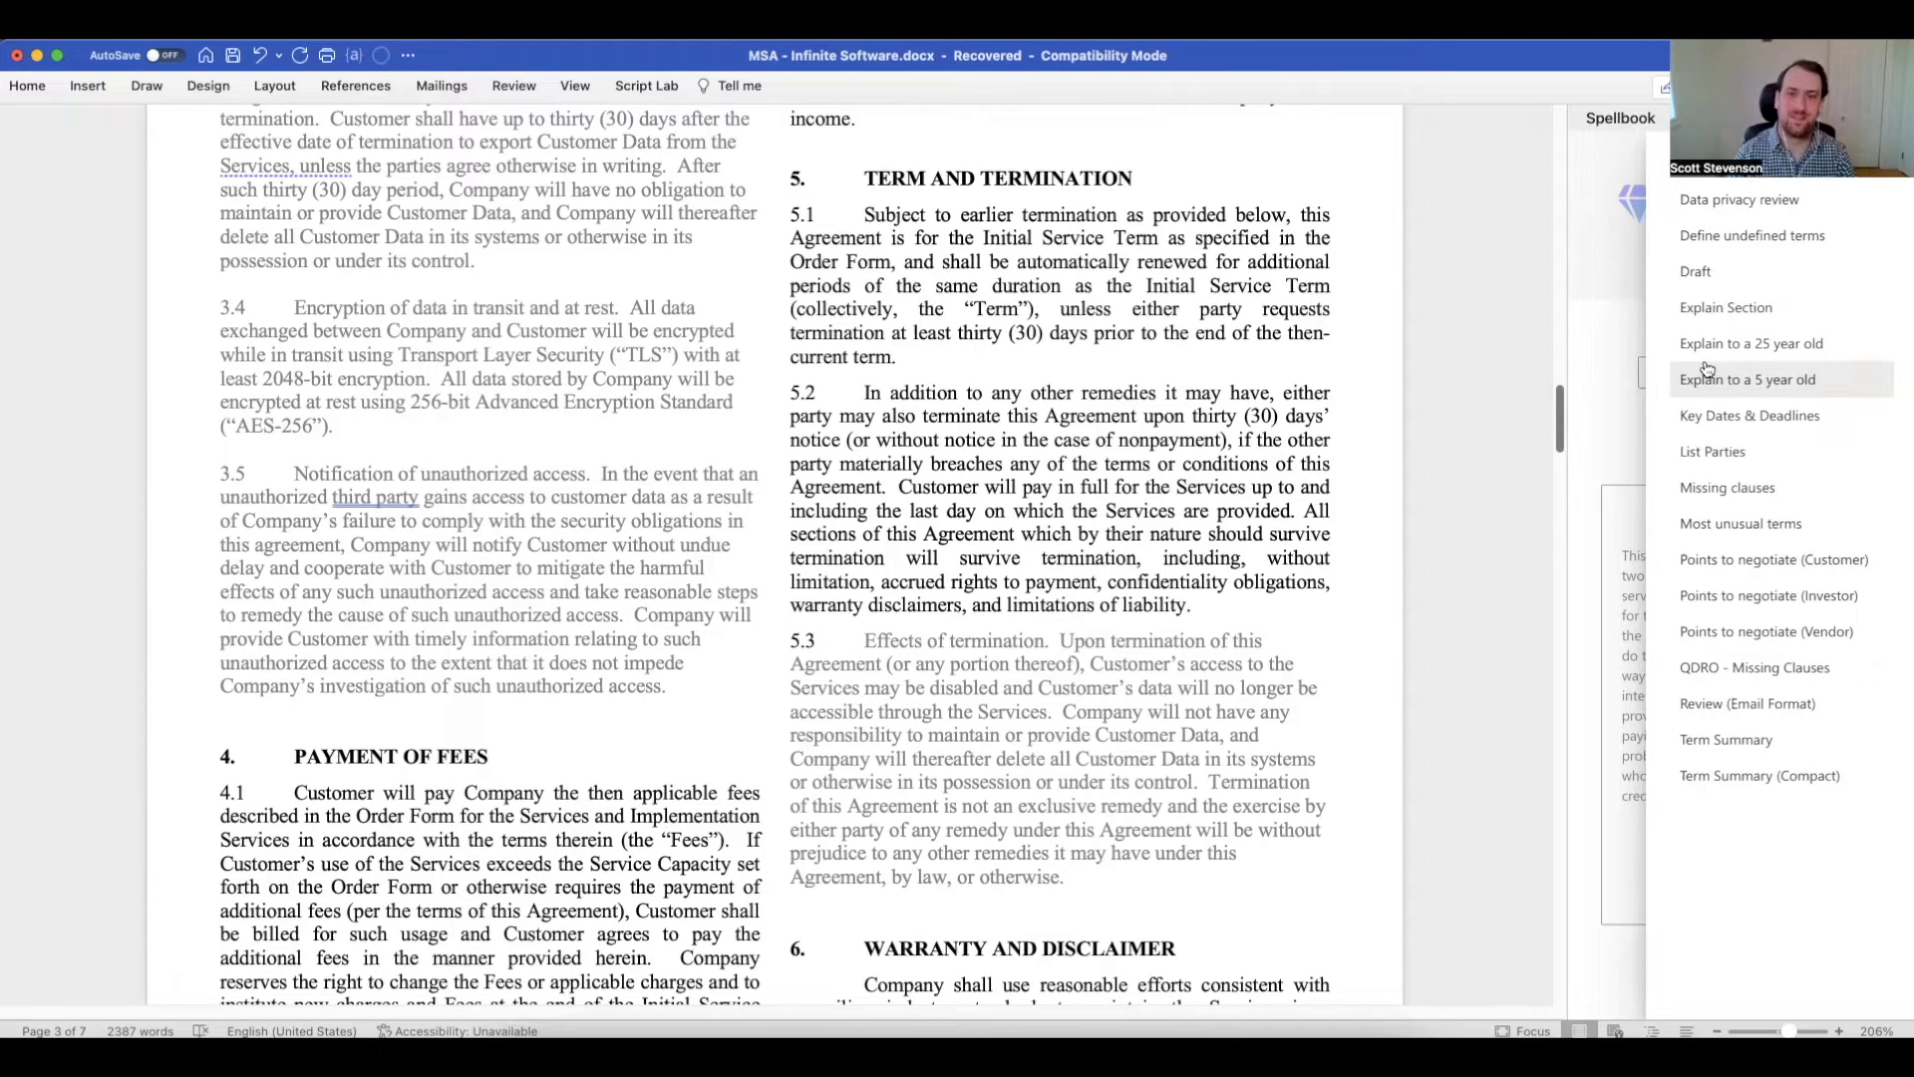
- Use Explain Section on the selected section 2.2 about exporting the Services or Software
left_click(1756, 312)
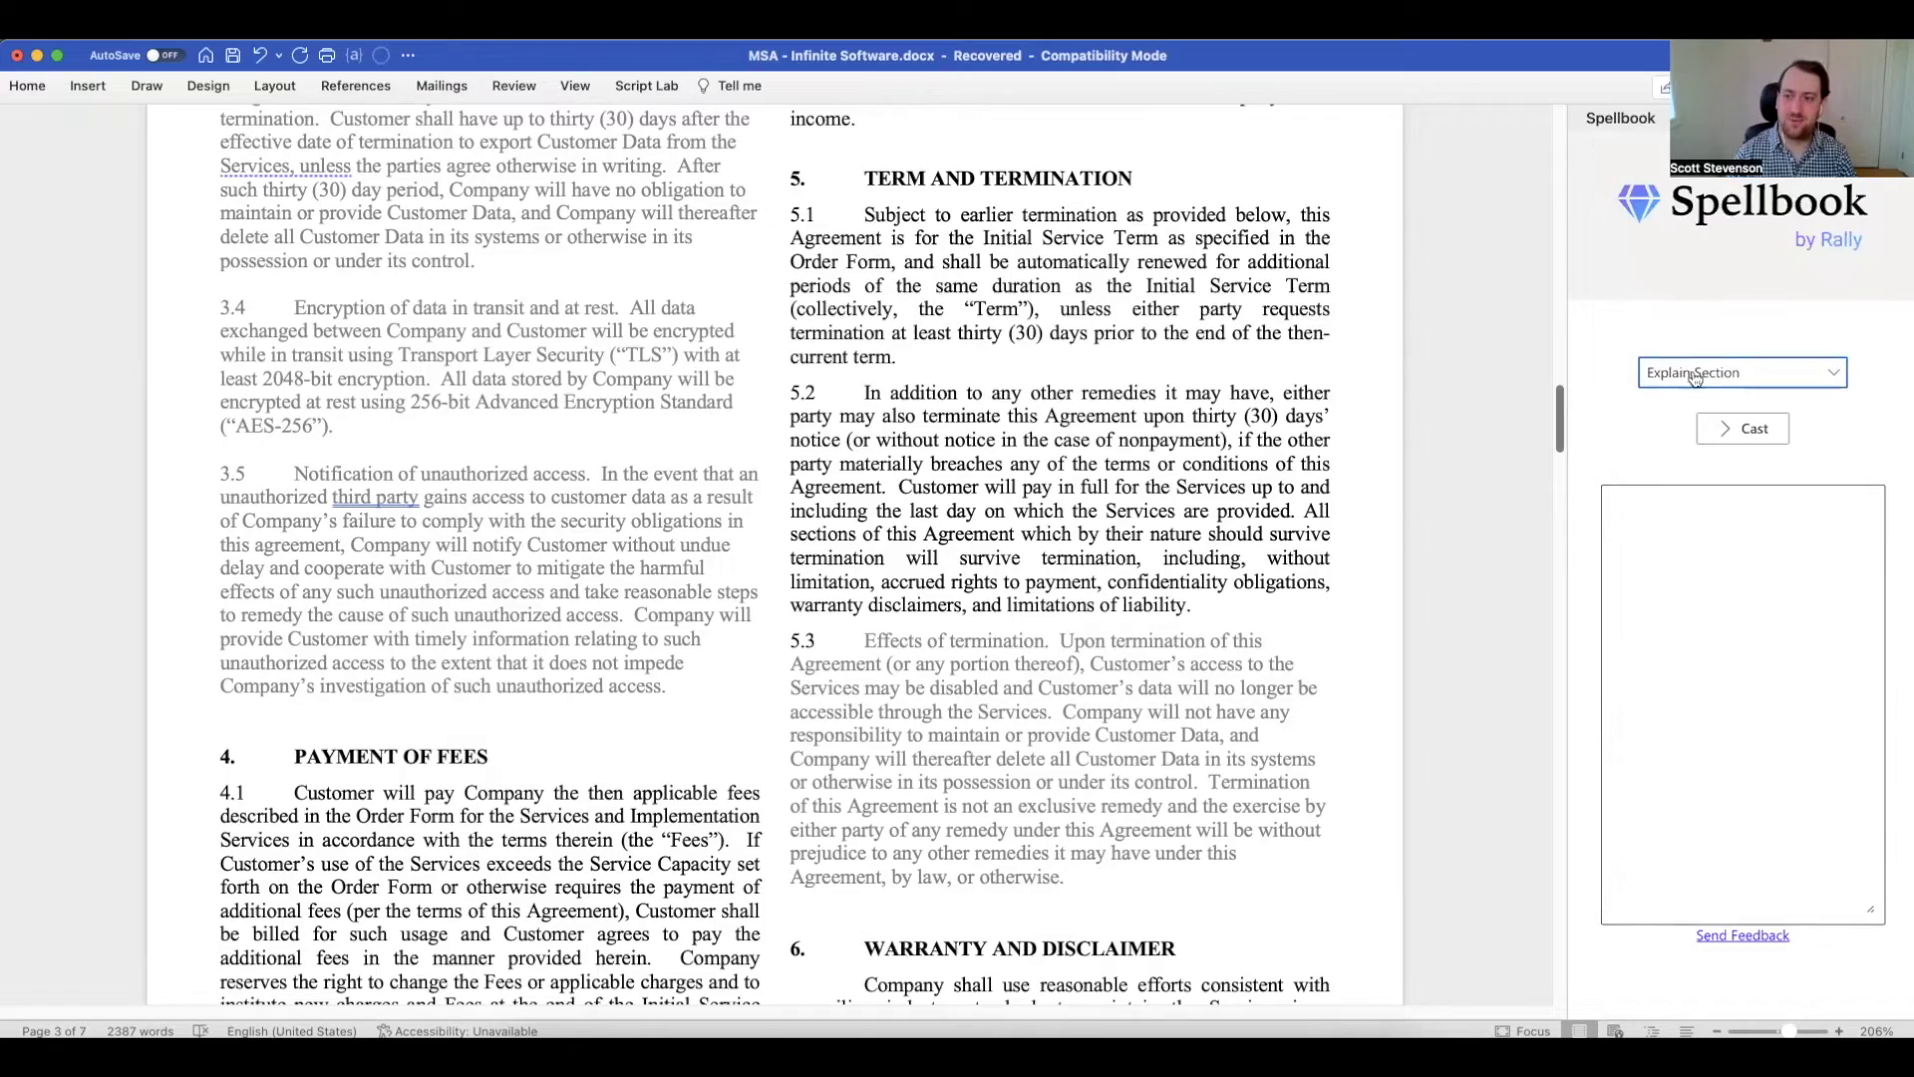
scroll(1186, 370, "up", 8)
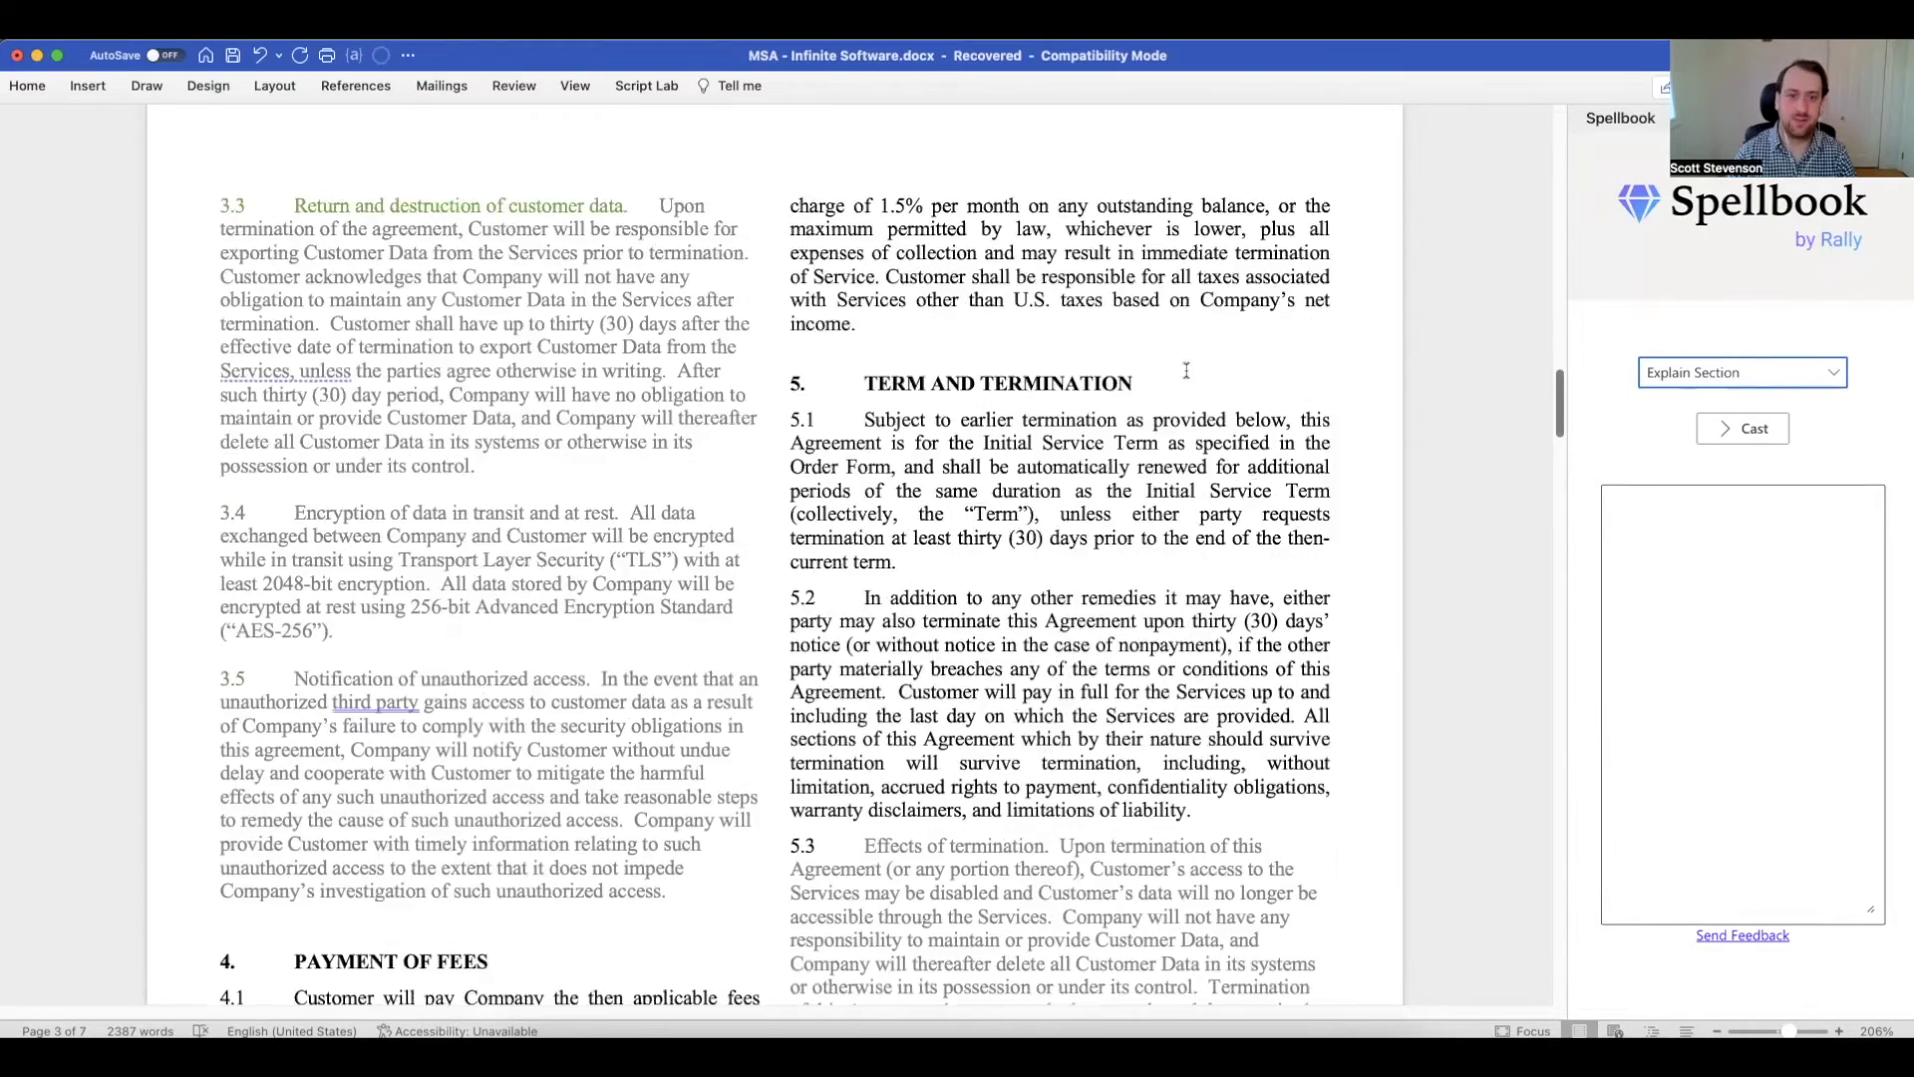
scroll(1186, 371, "up", 5)
scroll(1187, 371, "down", 8)
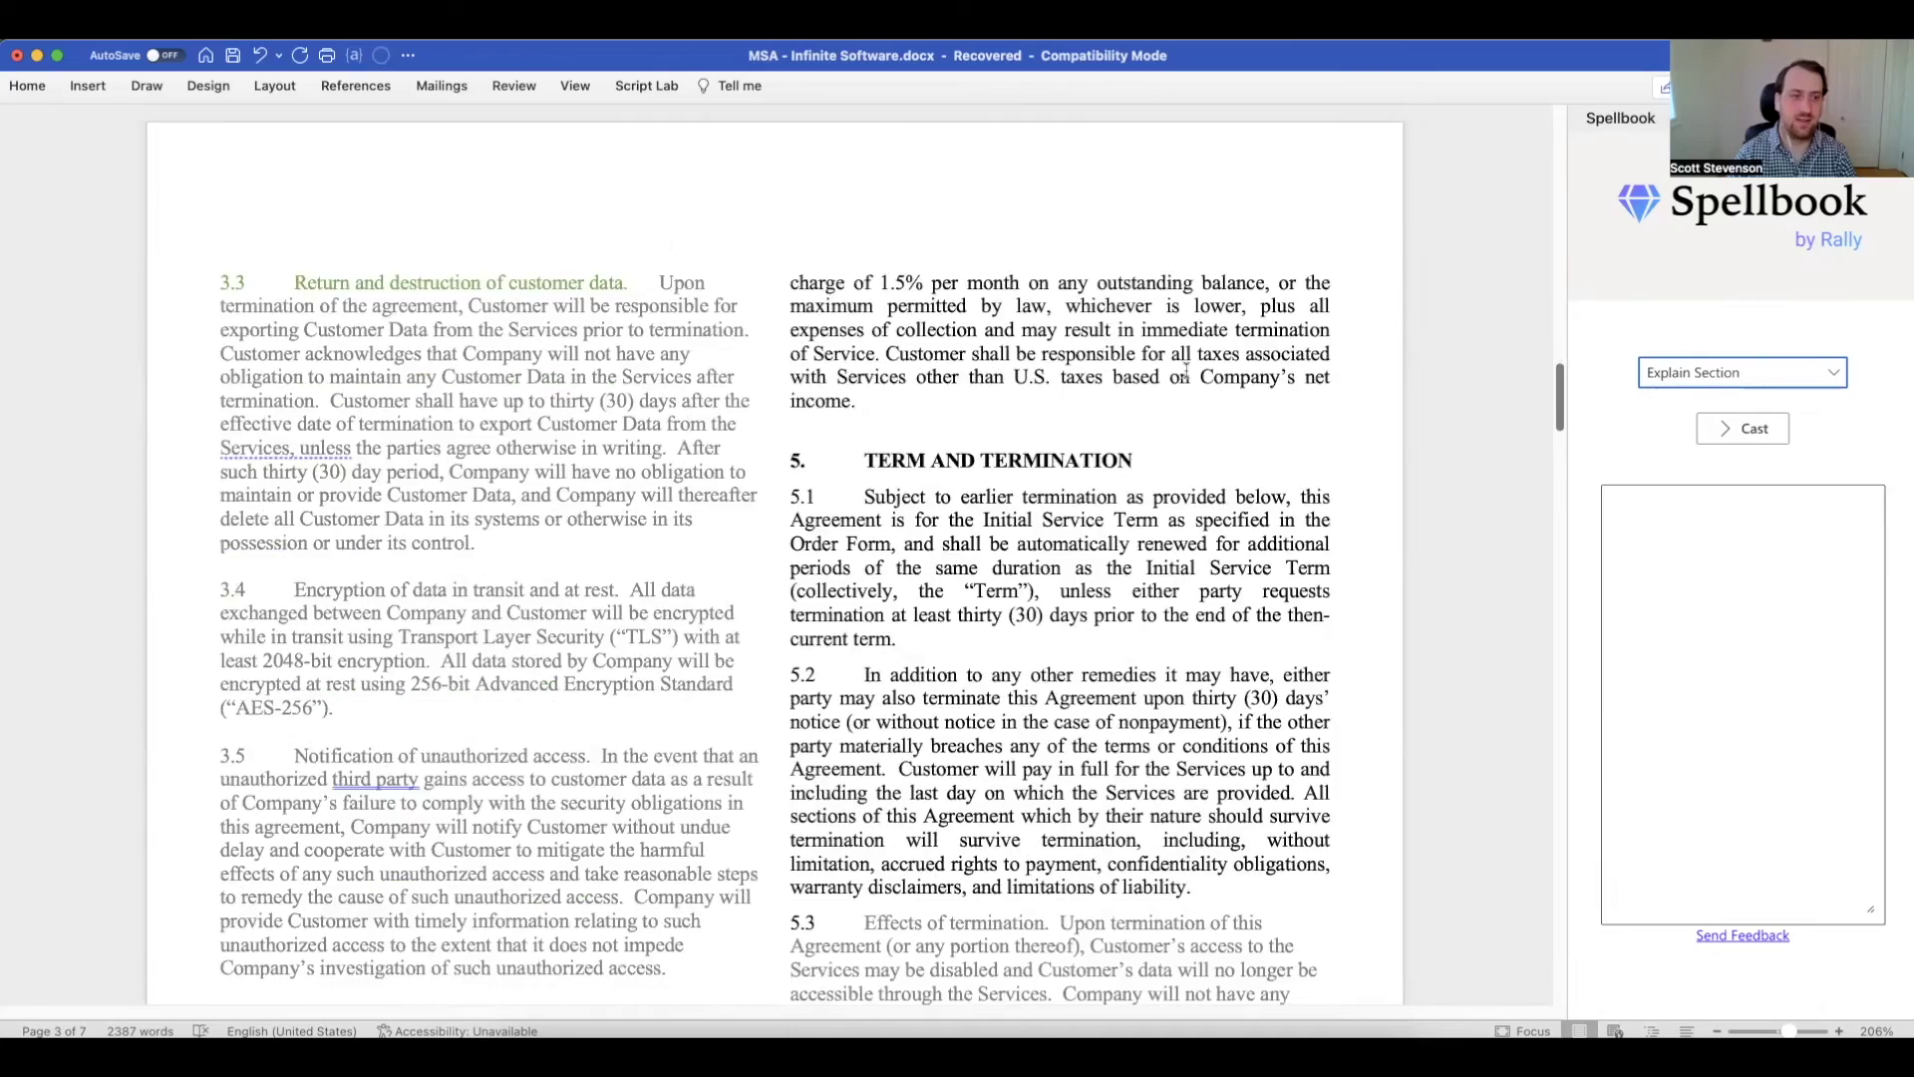
scroll(1162, 384, "up", 11)
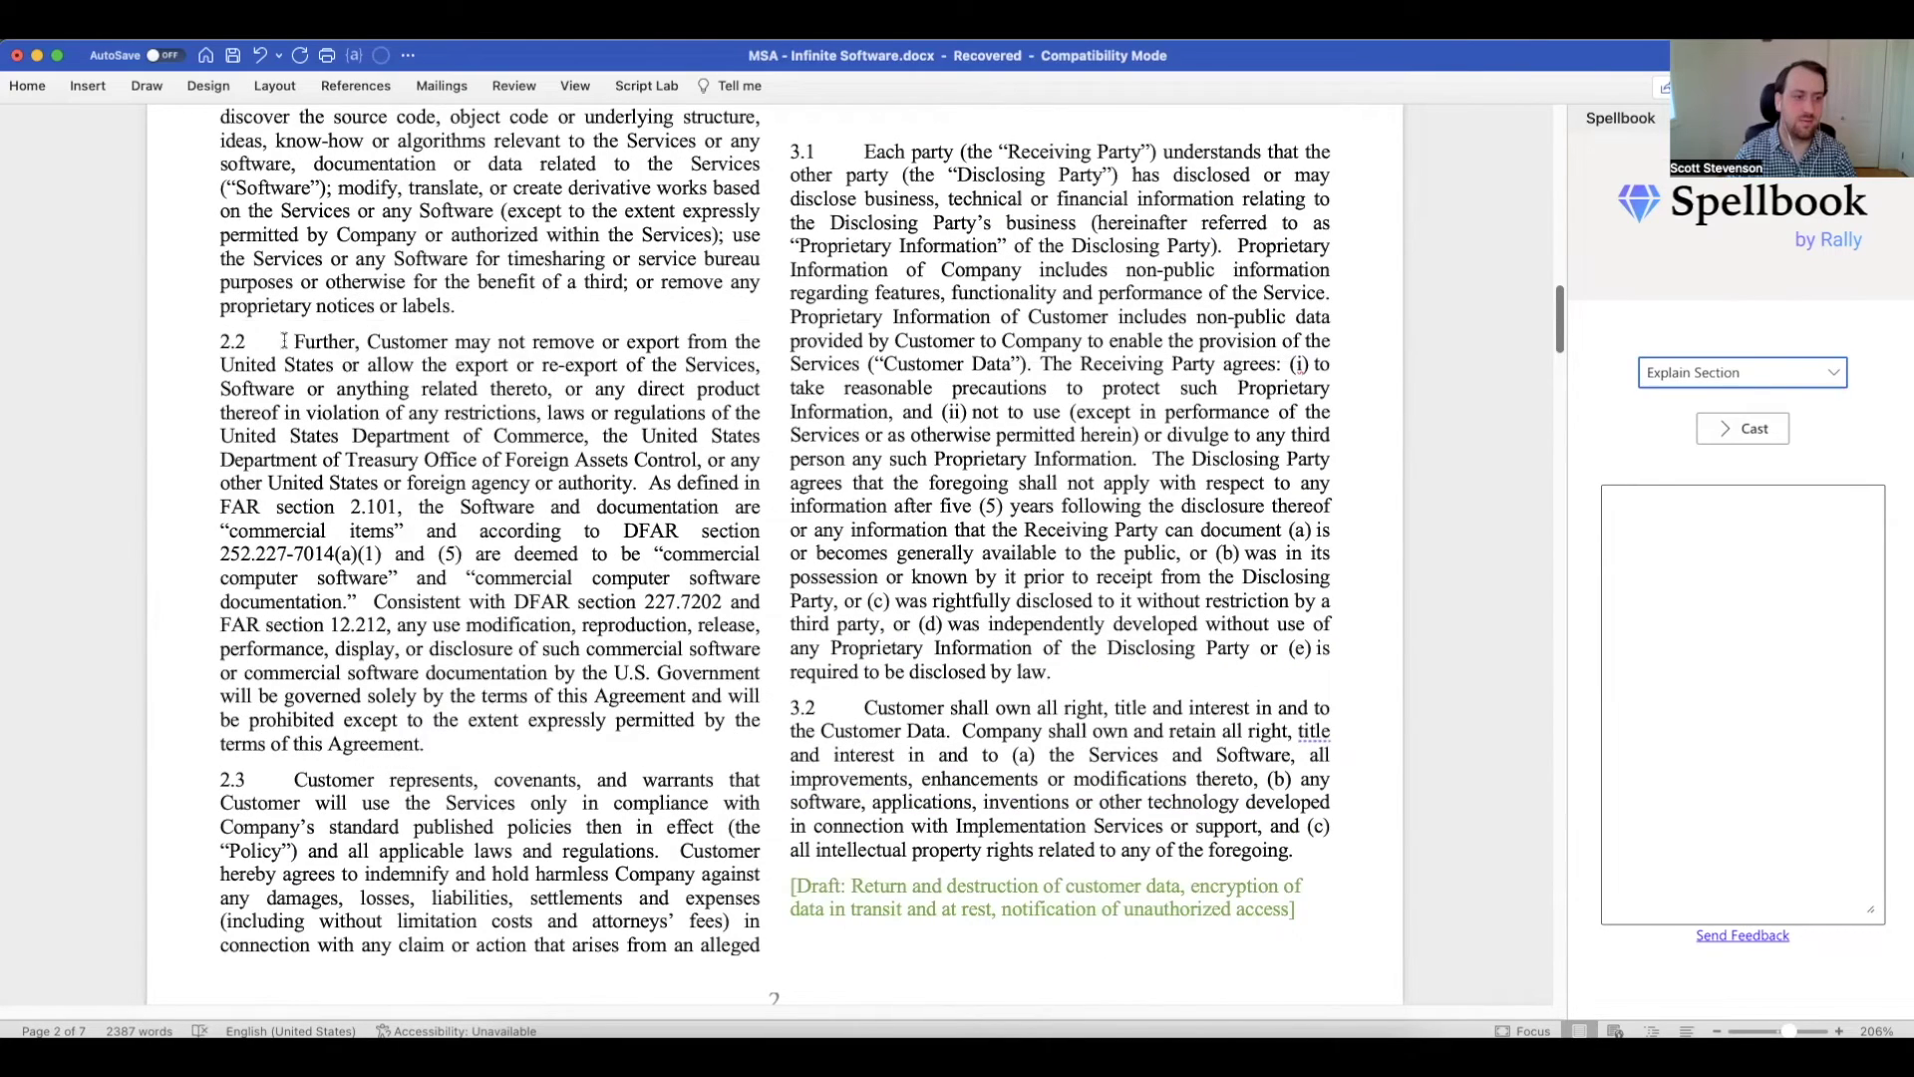
left_click_drag(288, 341, 429, 746)
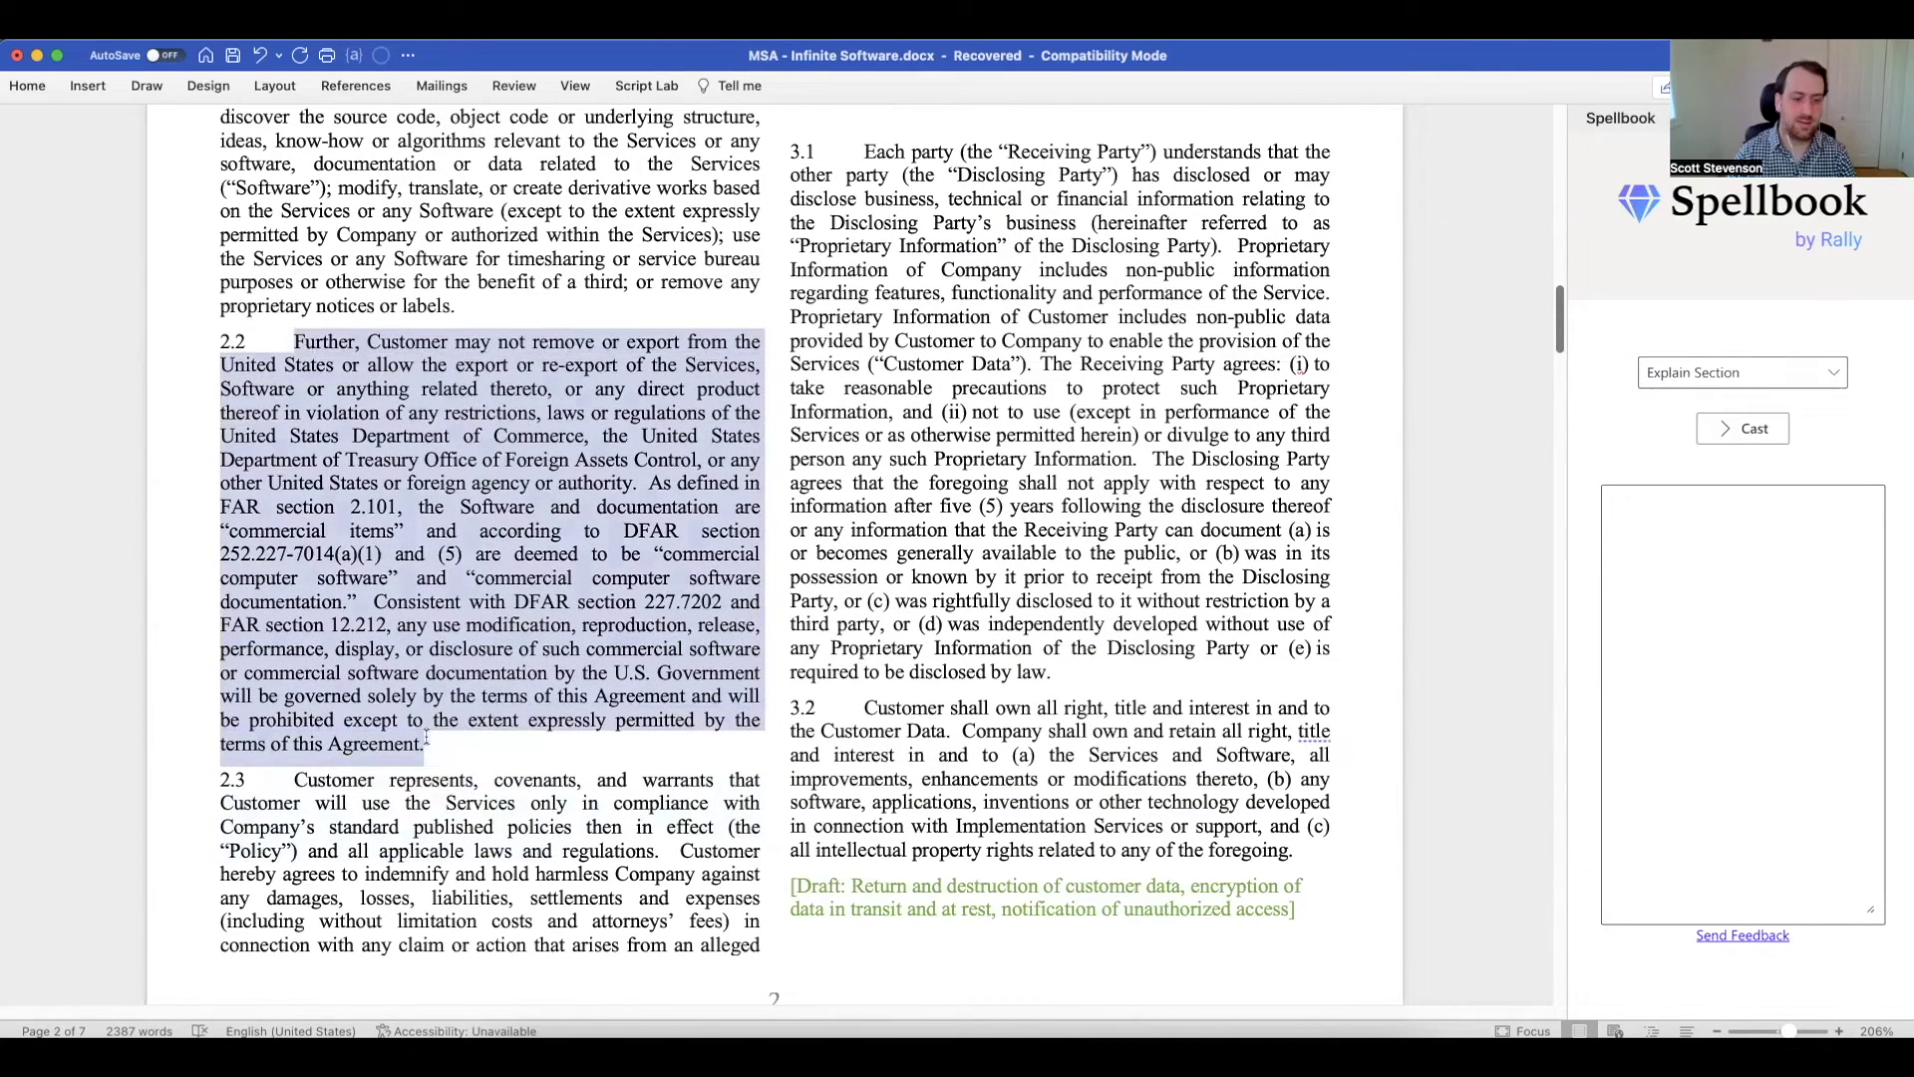
left_click(1767, 428)
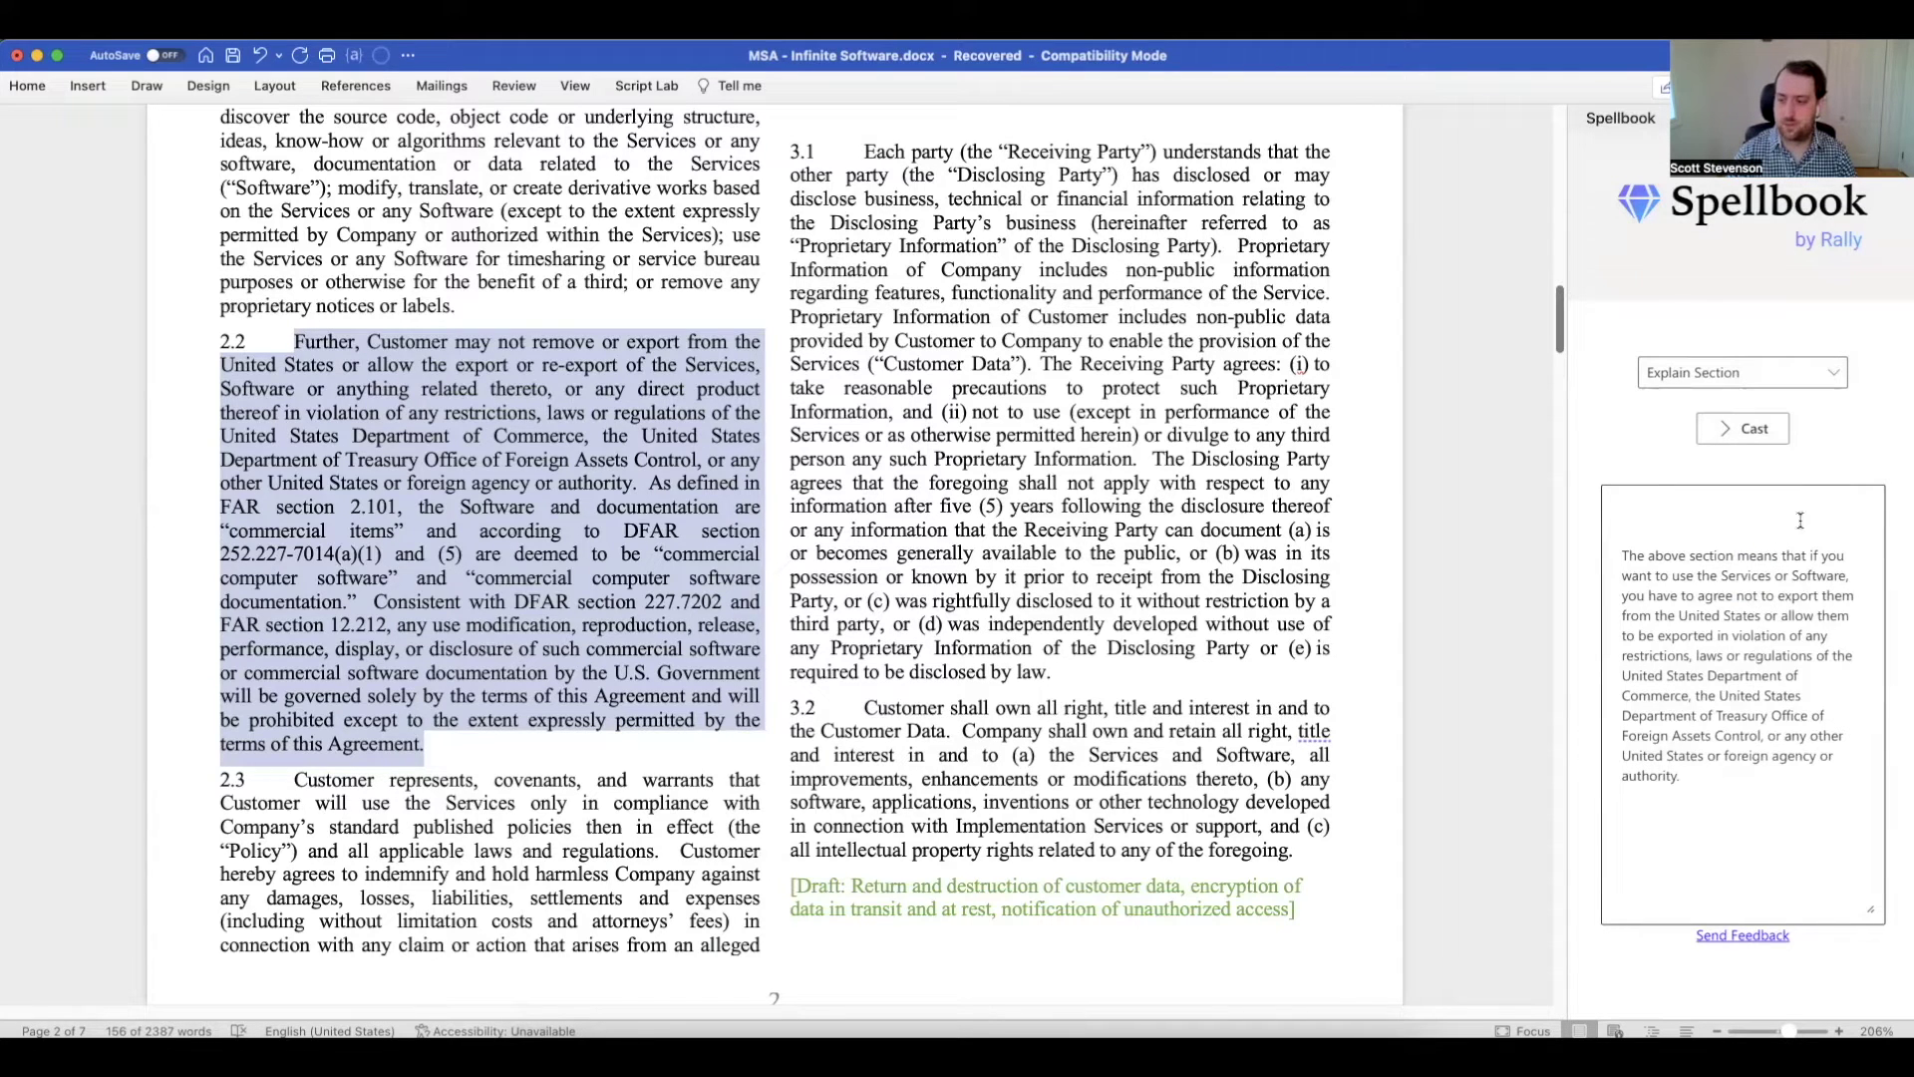
- Review the section 2.2 explanation and reopen the Spellbook mode list
left_click_drag(1619, 556, 1760, 816)
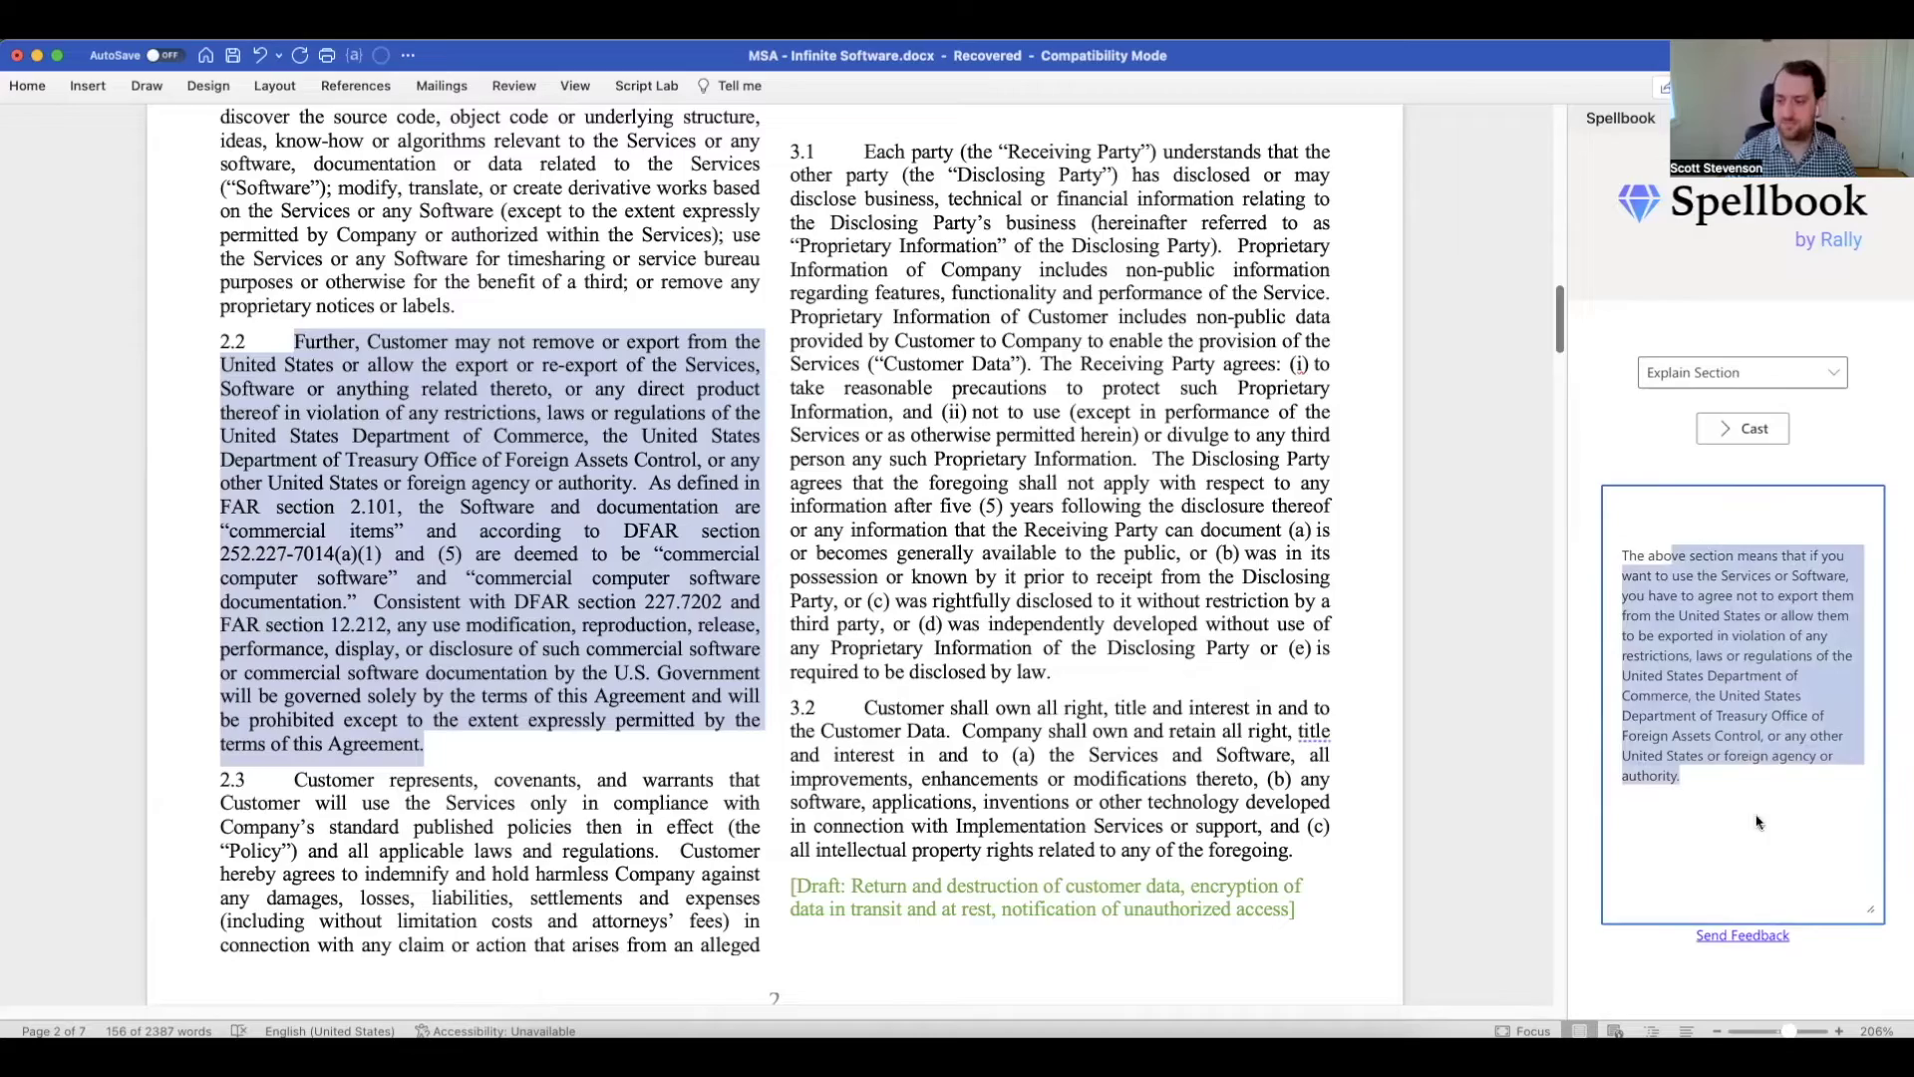
left_click(1794, 793)
scroll(938, 375, "up", 5)
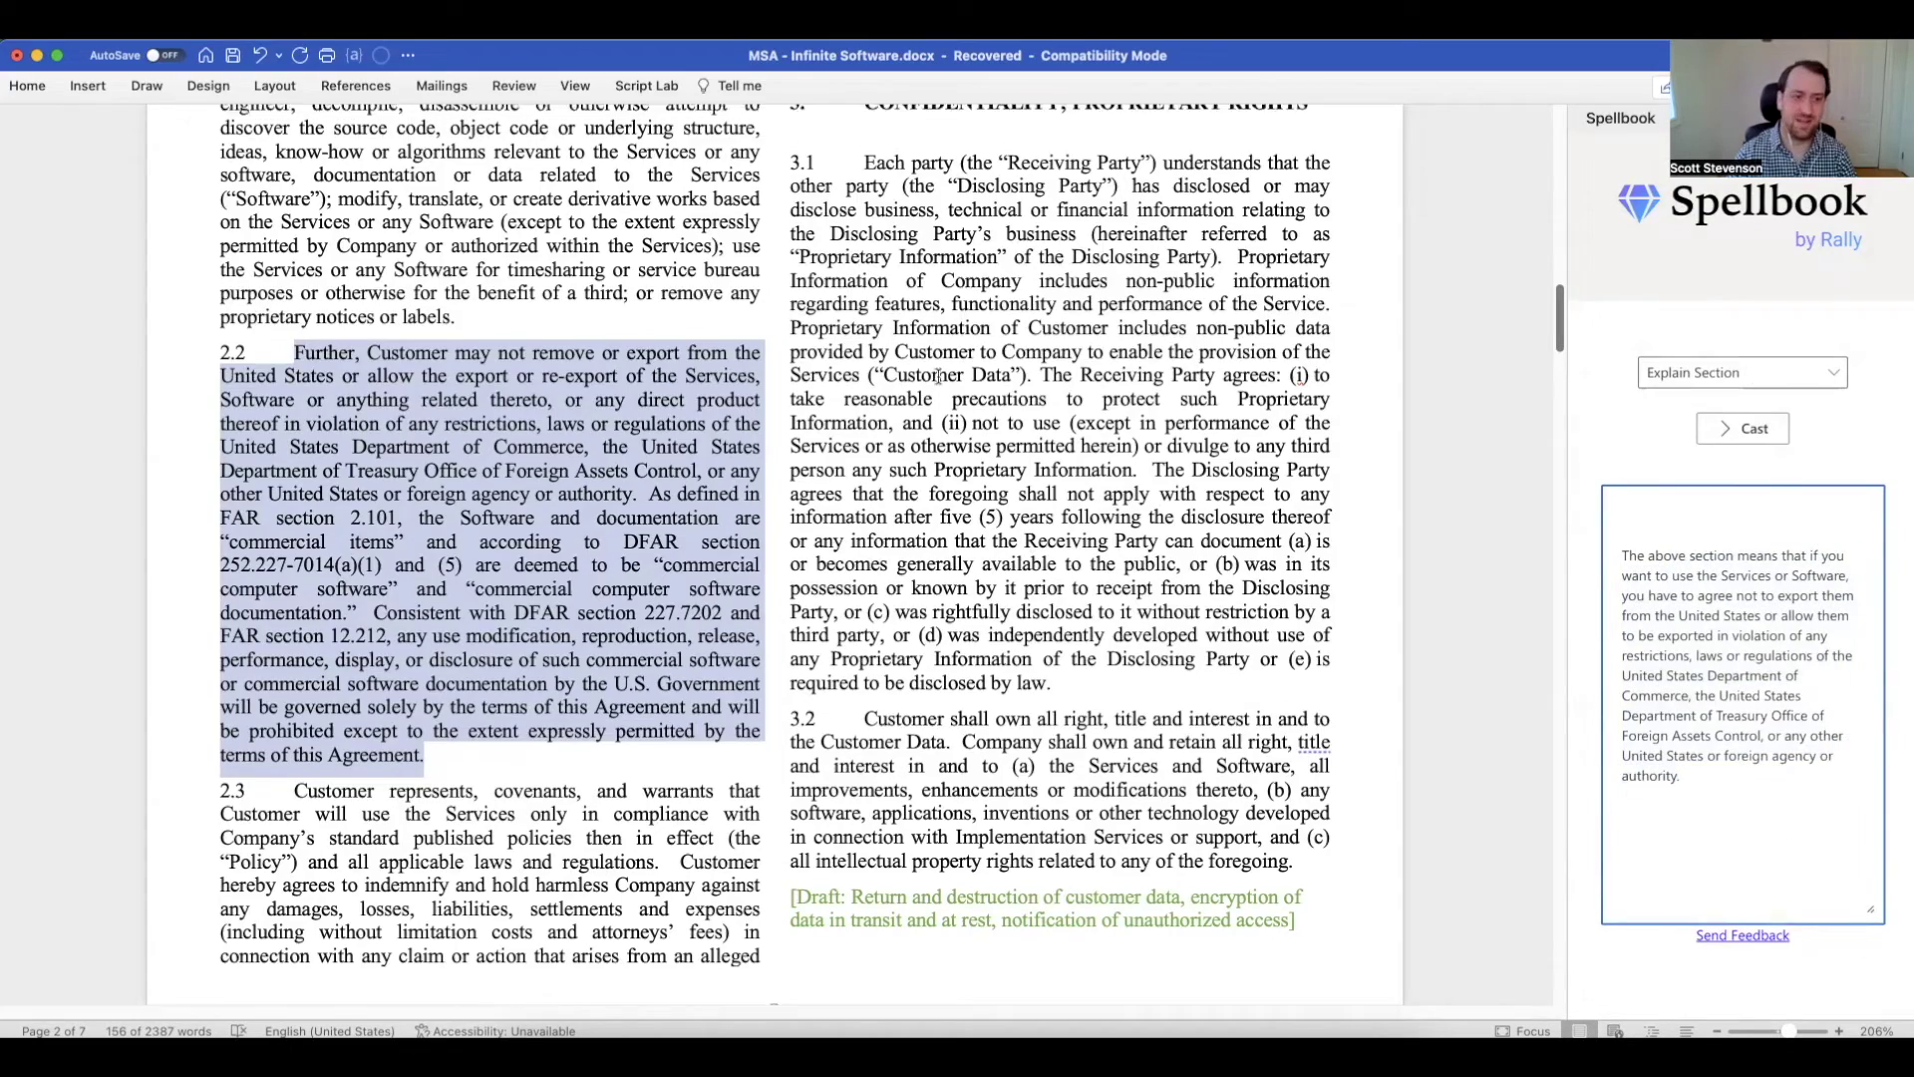
scroll(954, 472, "down", 10)
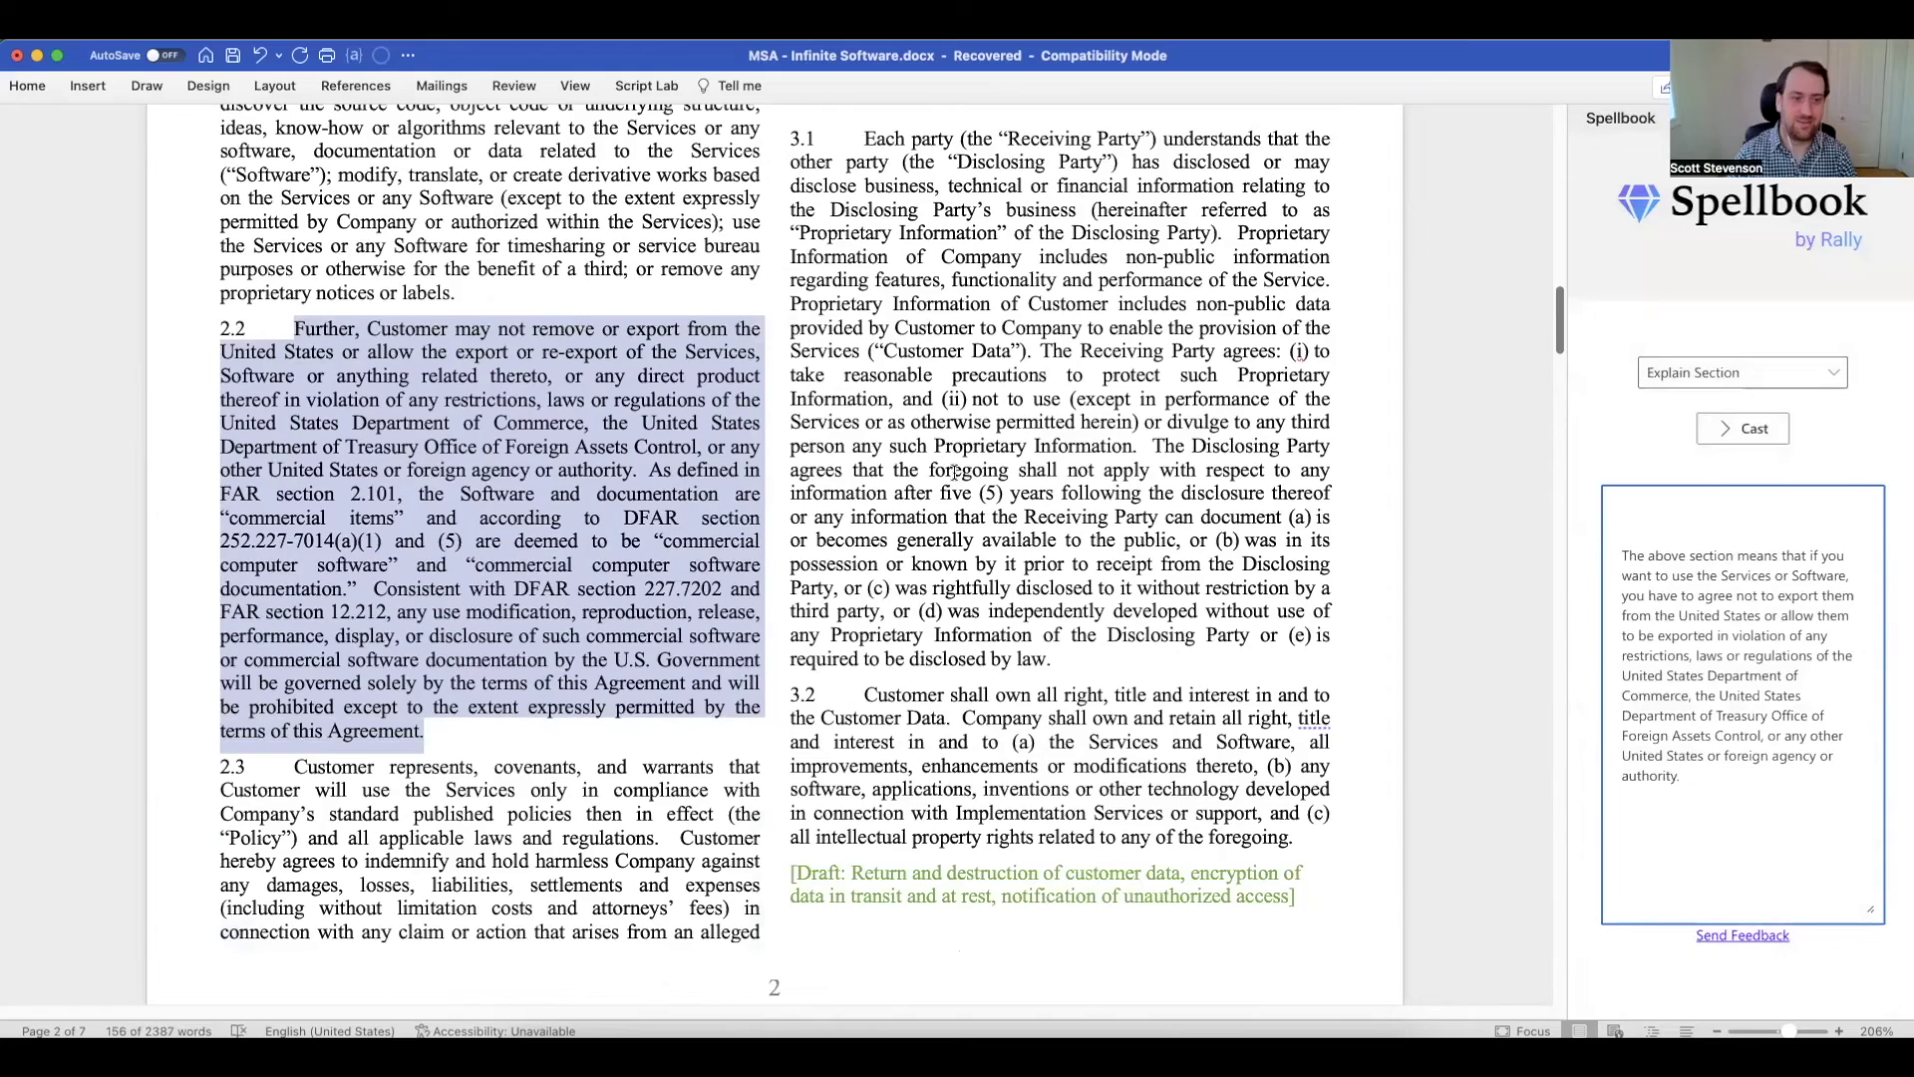
scroll(960, 472, "down", 8)
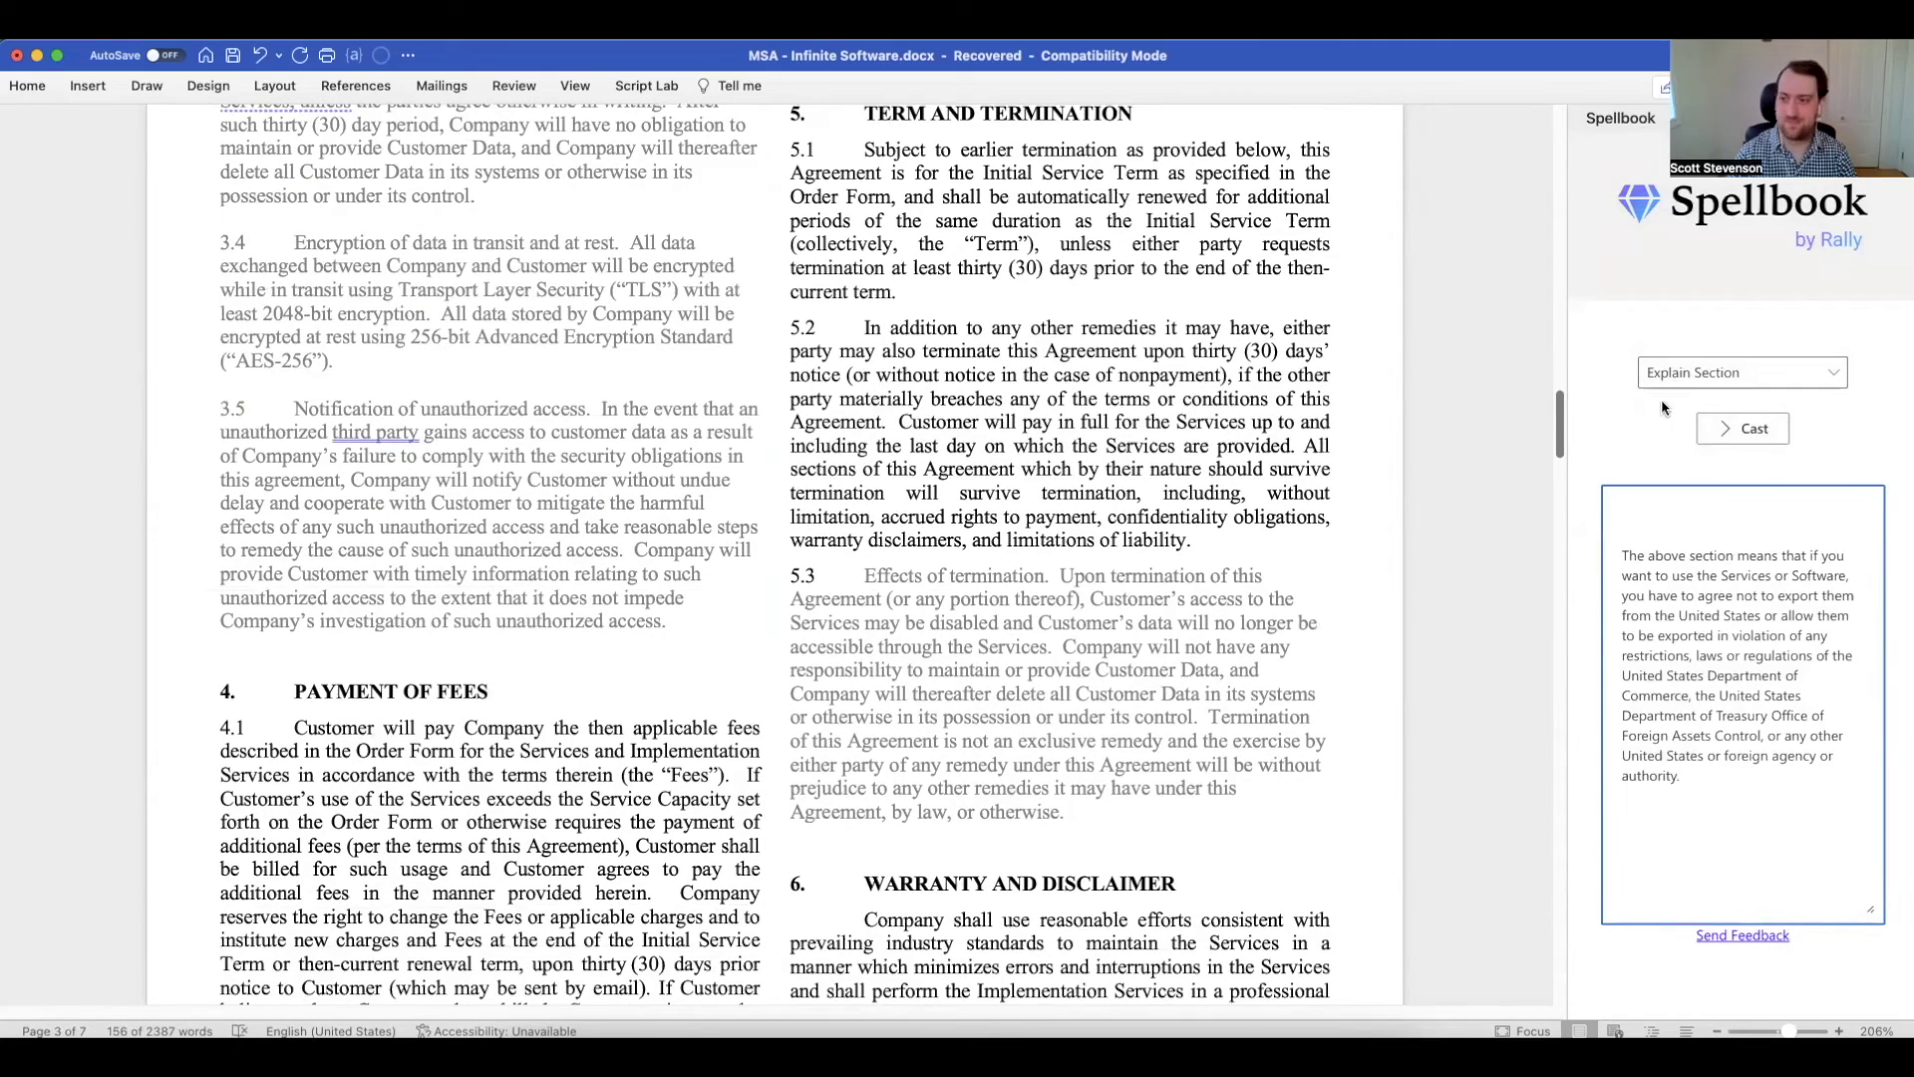
left_click(1663, 382)
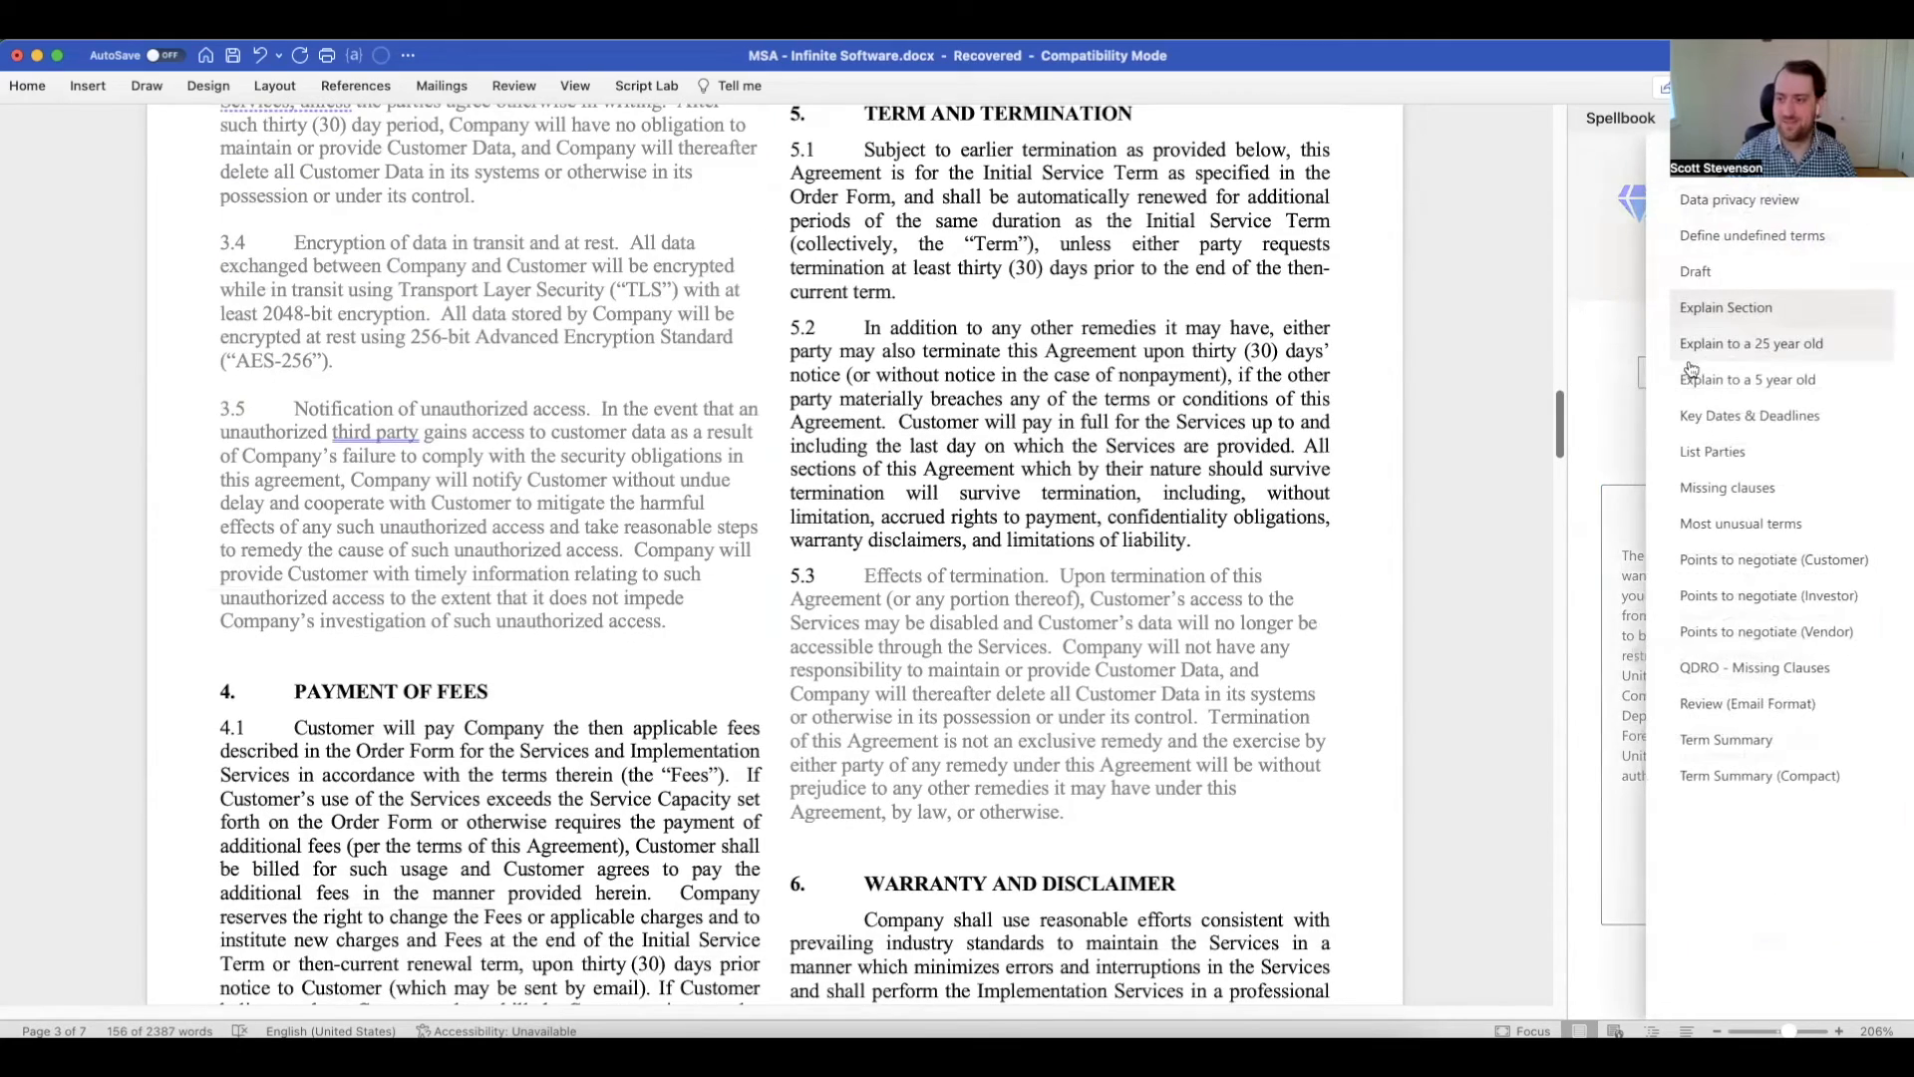
- Run the Missing clauses check on the whole contract after deselecting section 2.2
left_click(1771, 493)
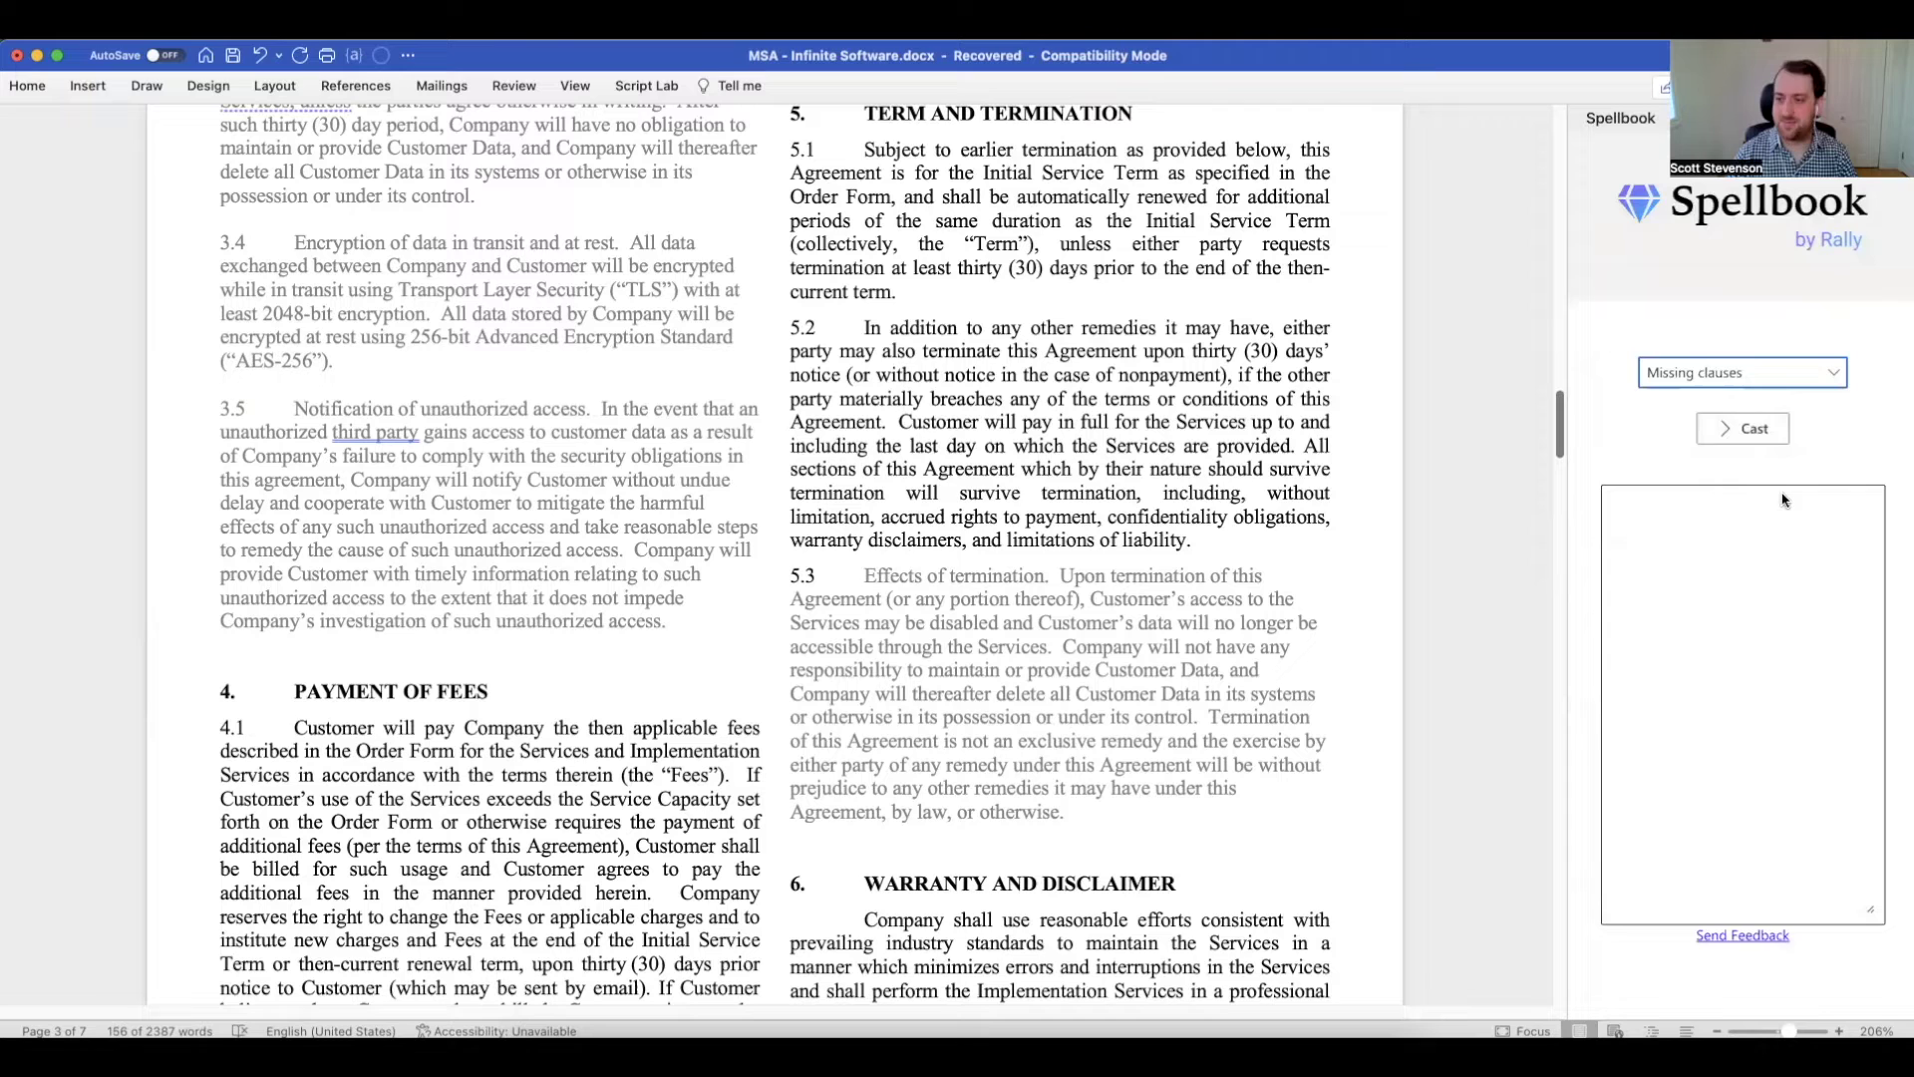
left_click(1115, 351)
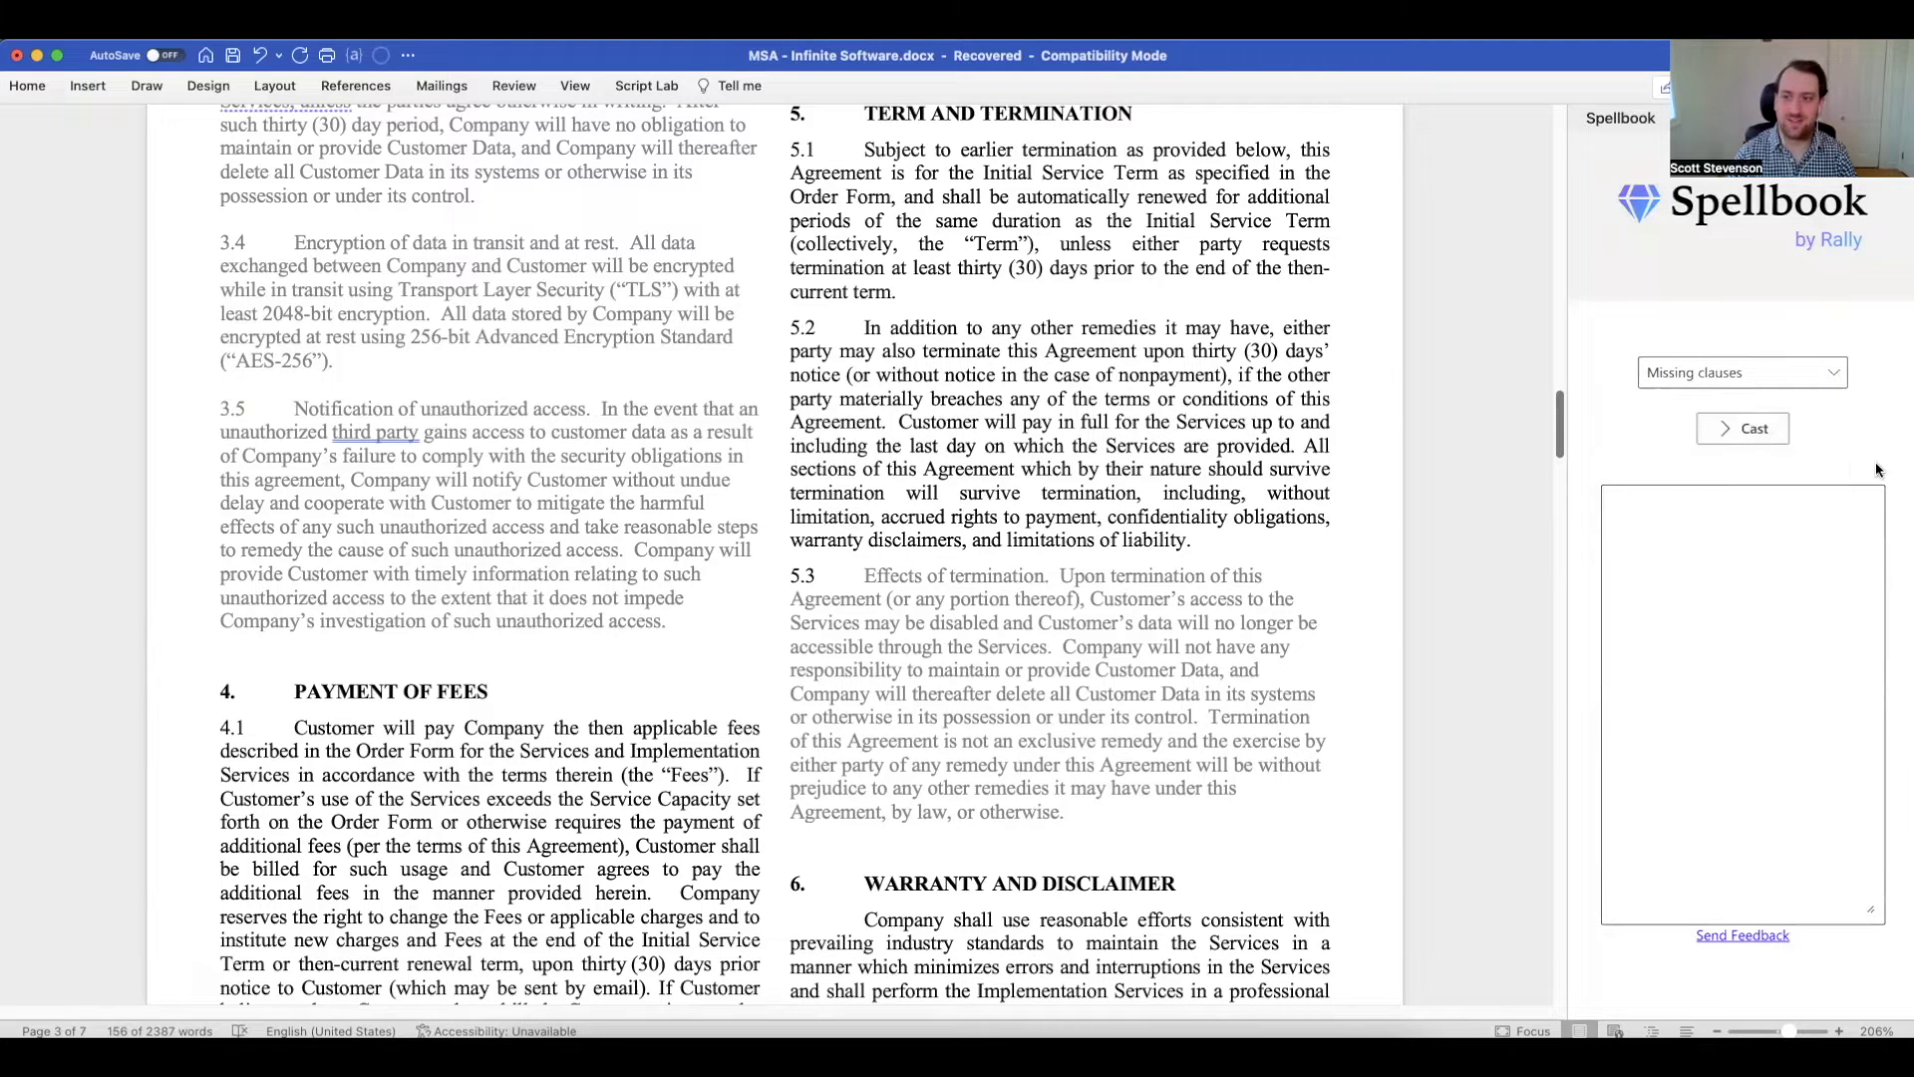
left_click(1733, 435)
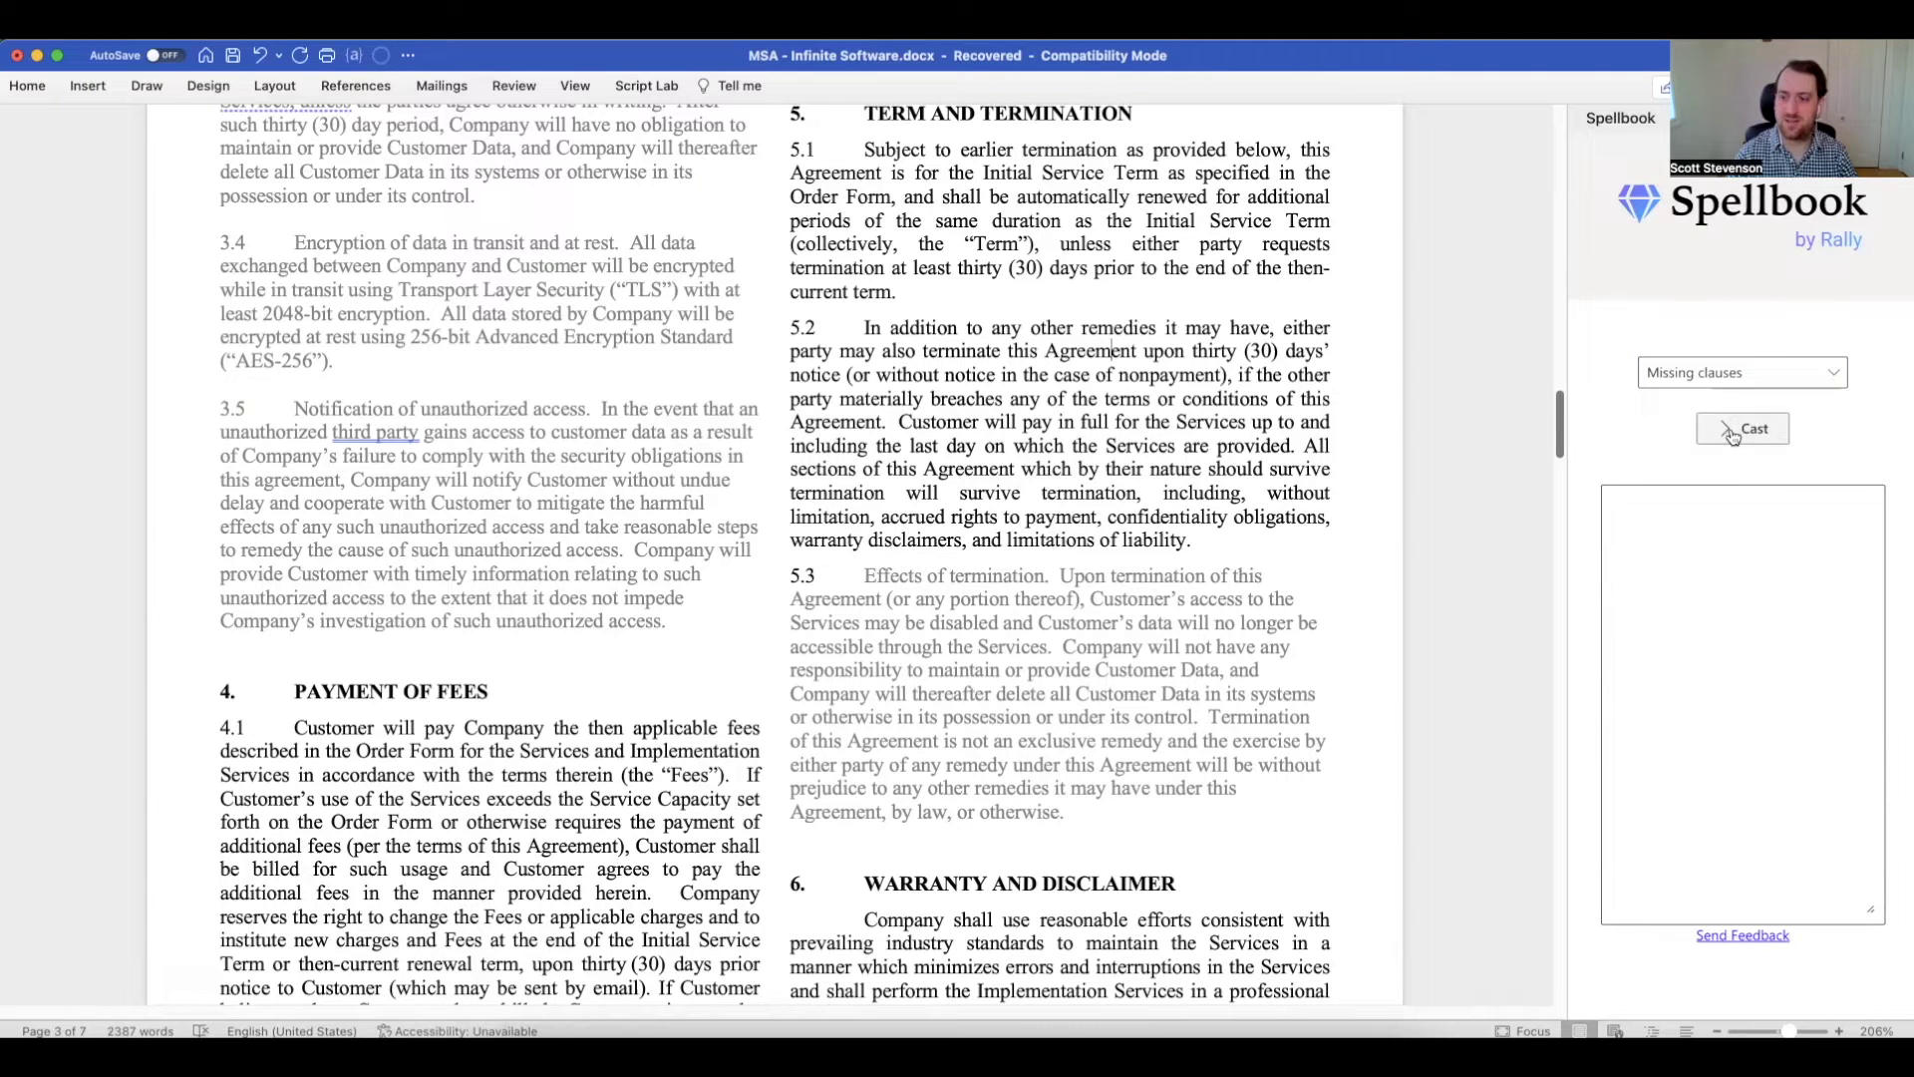
left_click(1732, 432)
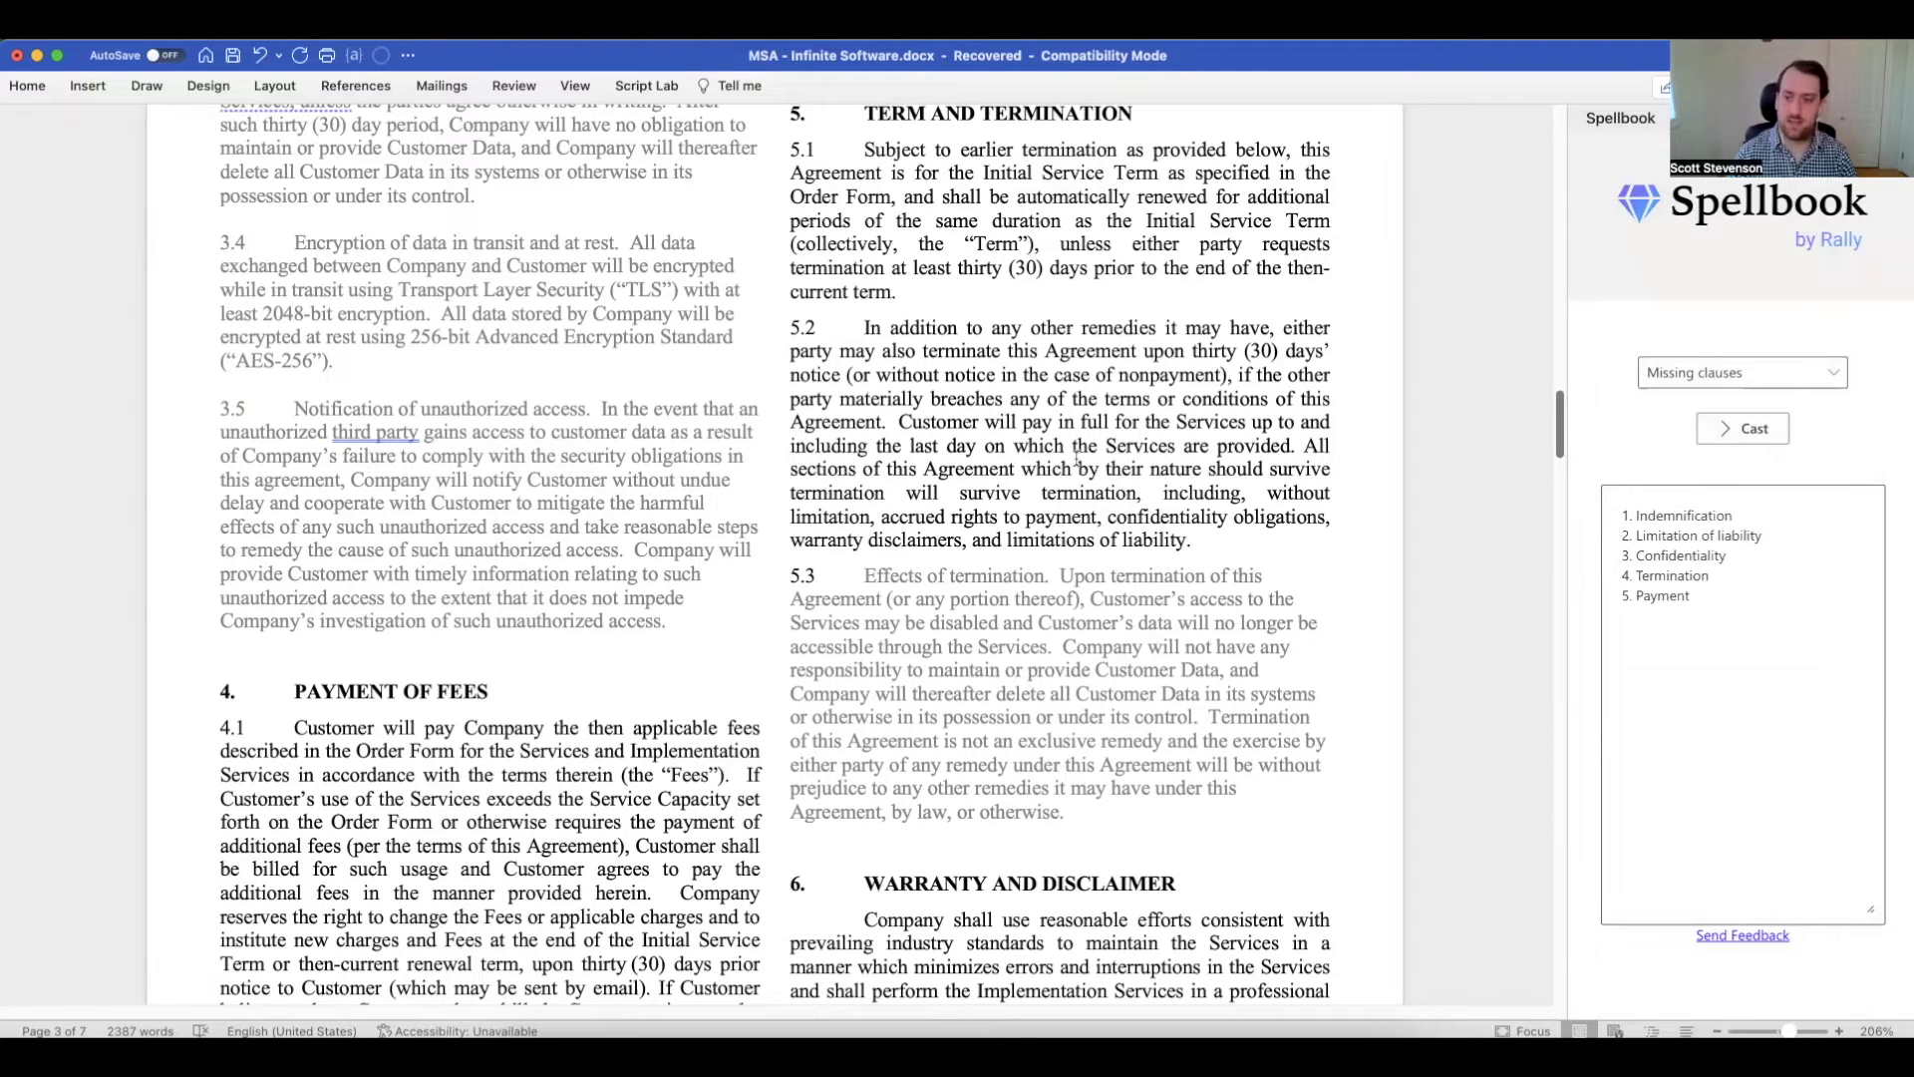
scroll(1076, 458, "up", 2)
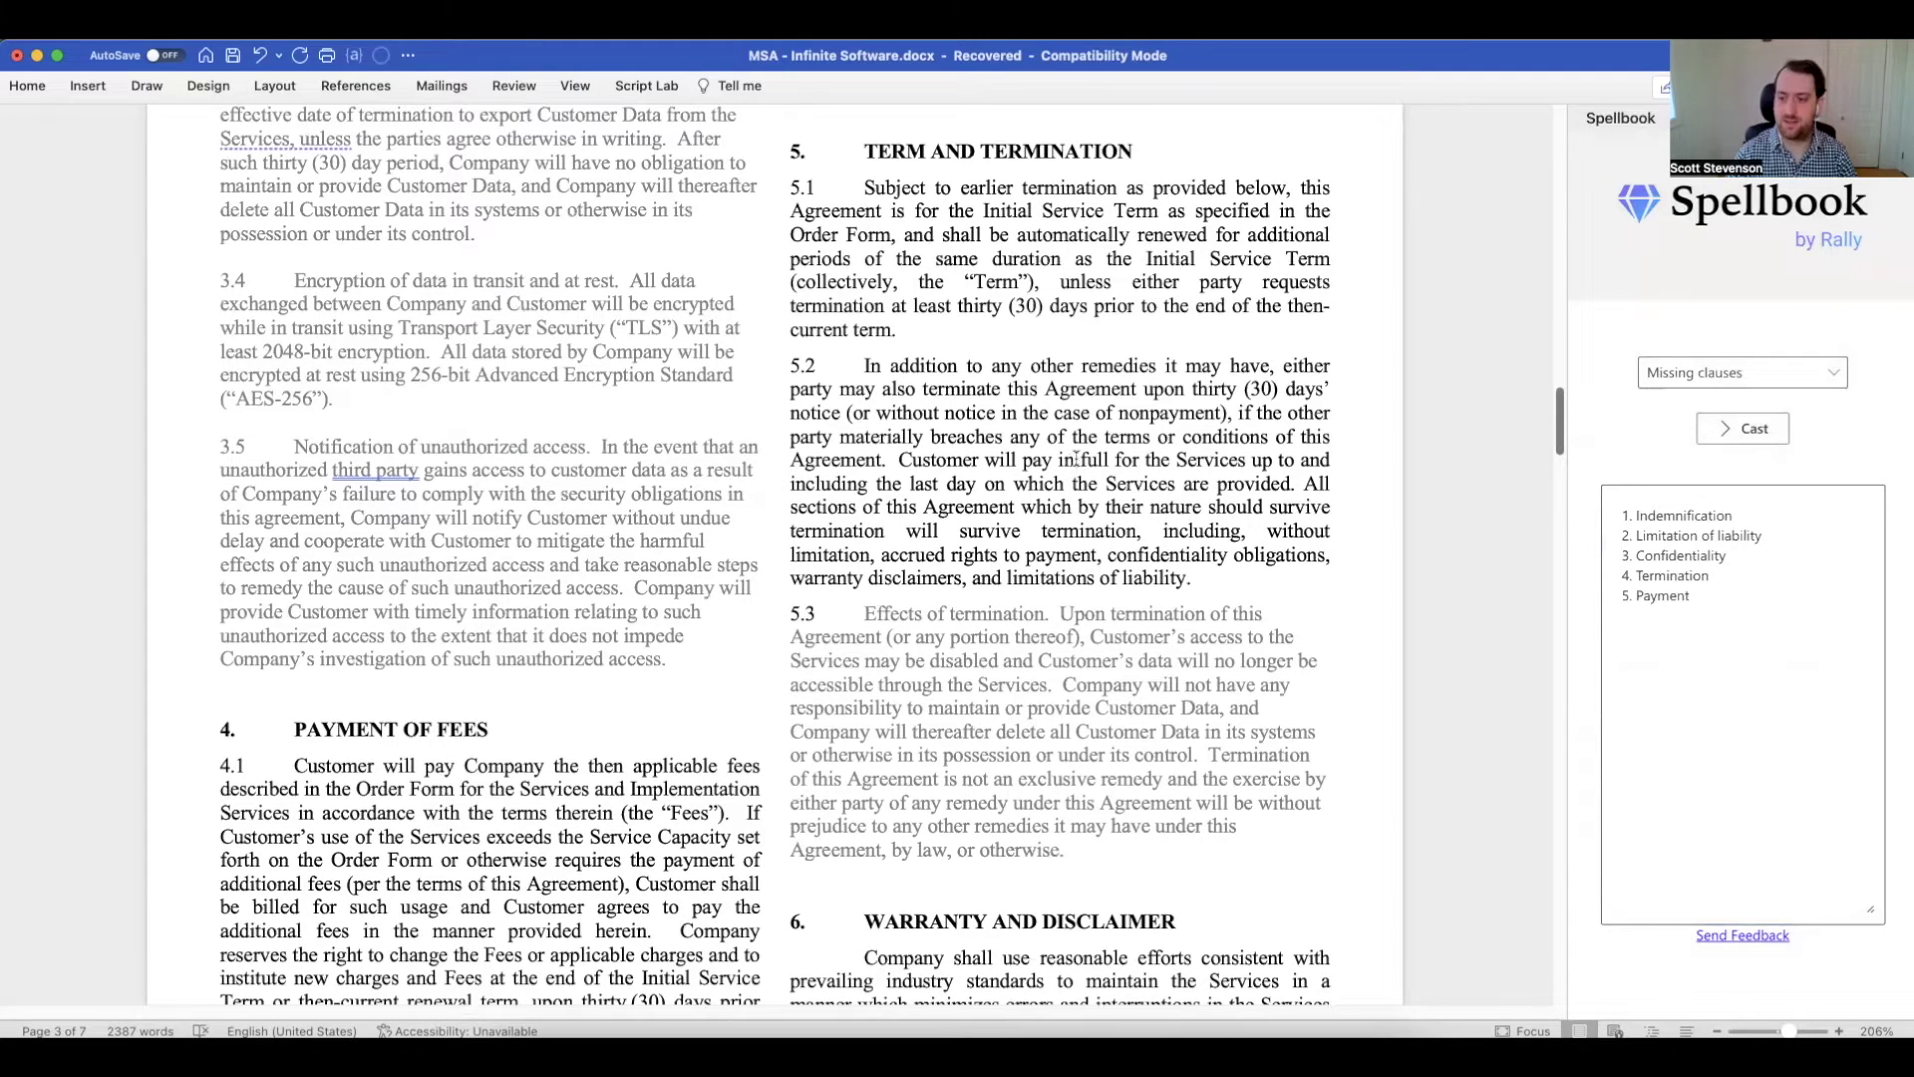
scroll(1078, 461, "down", 1)
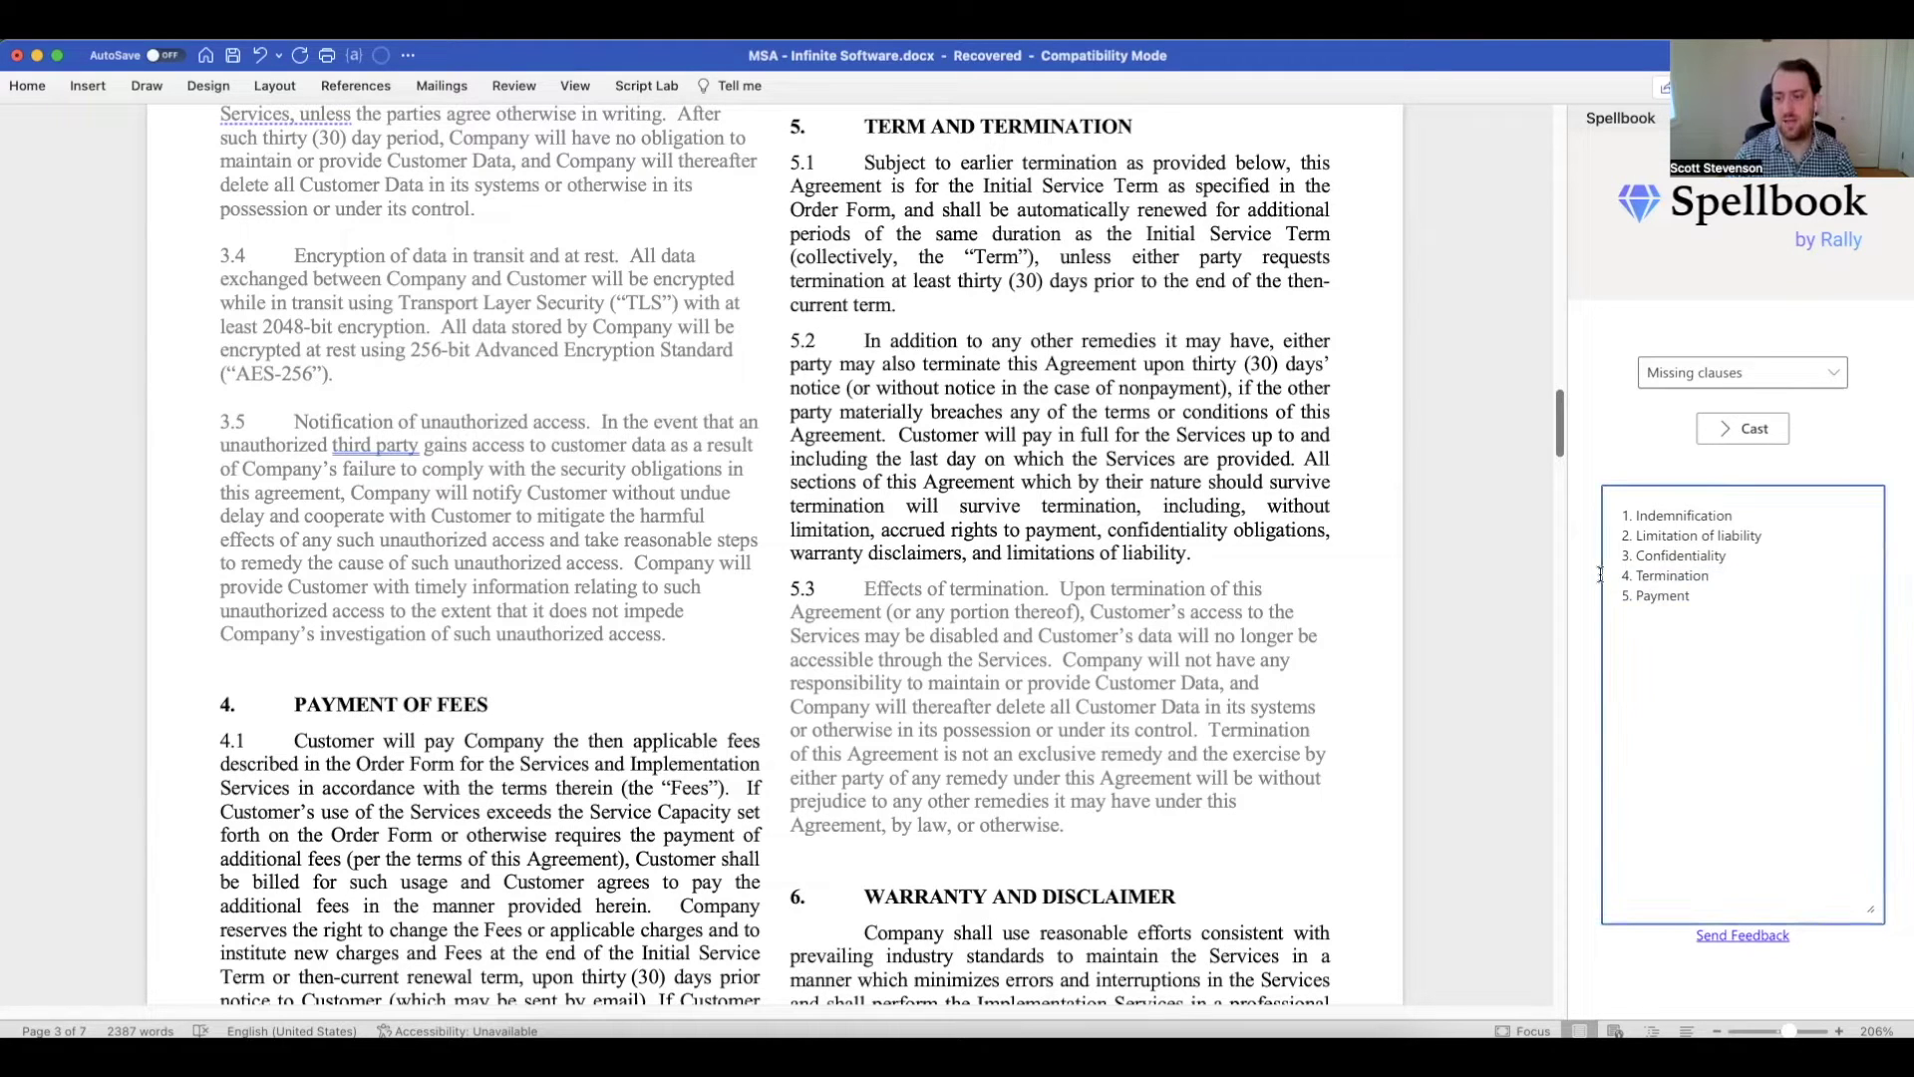
- Regenerate missing clauses: Indemnification, Limitation of Liability, Warranties and Disclaimers, Confidentiality, Payment
left_click_drag(1695, 596, 1601, 575)
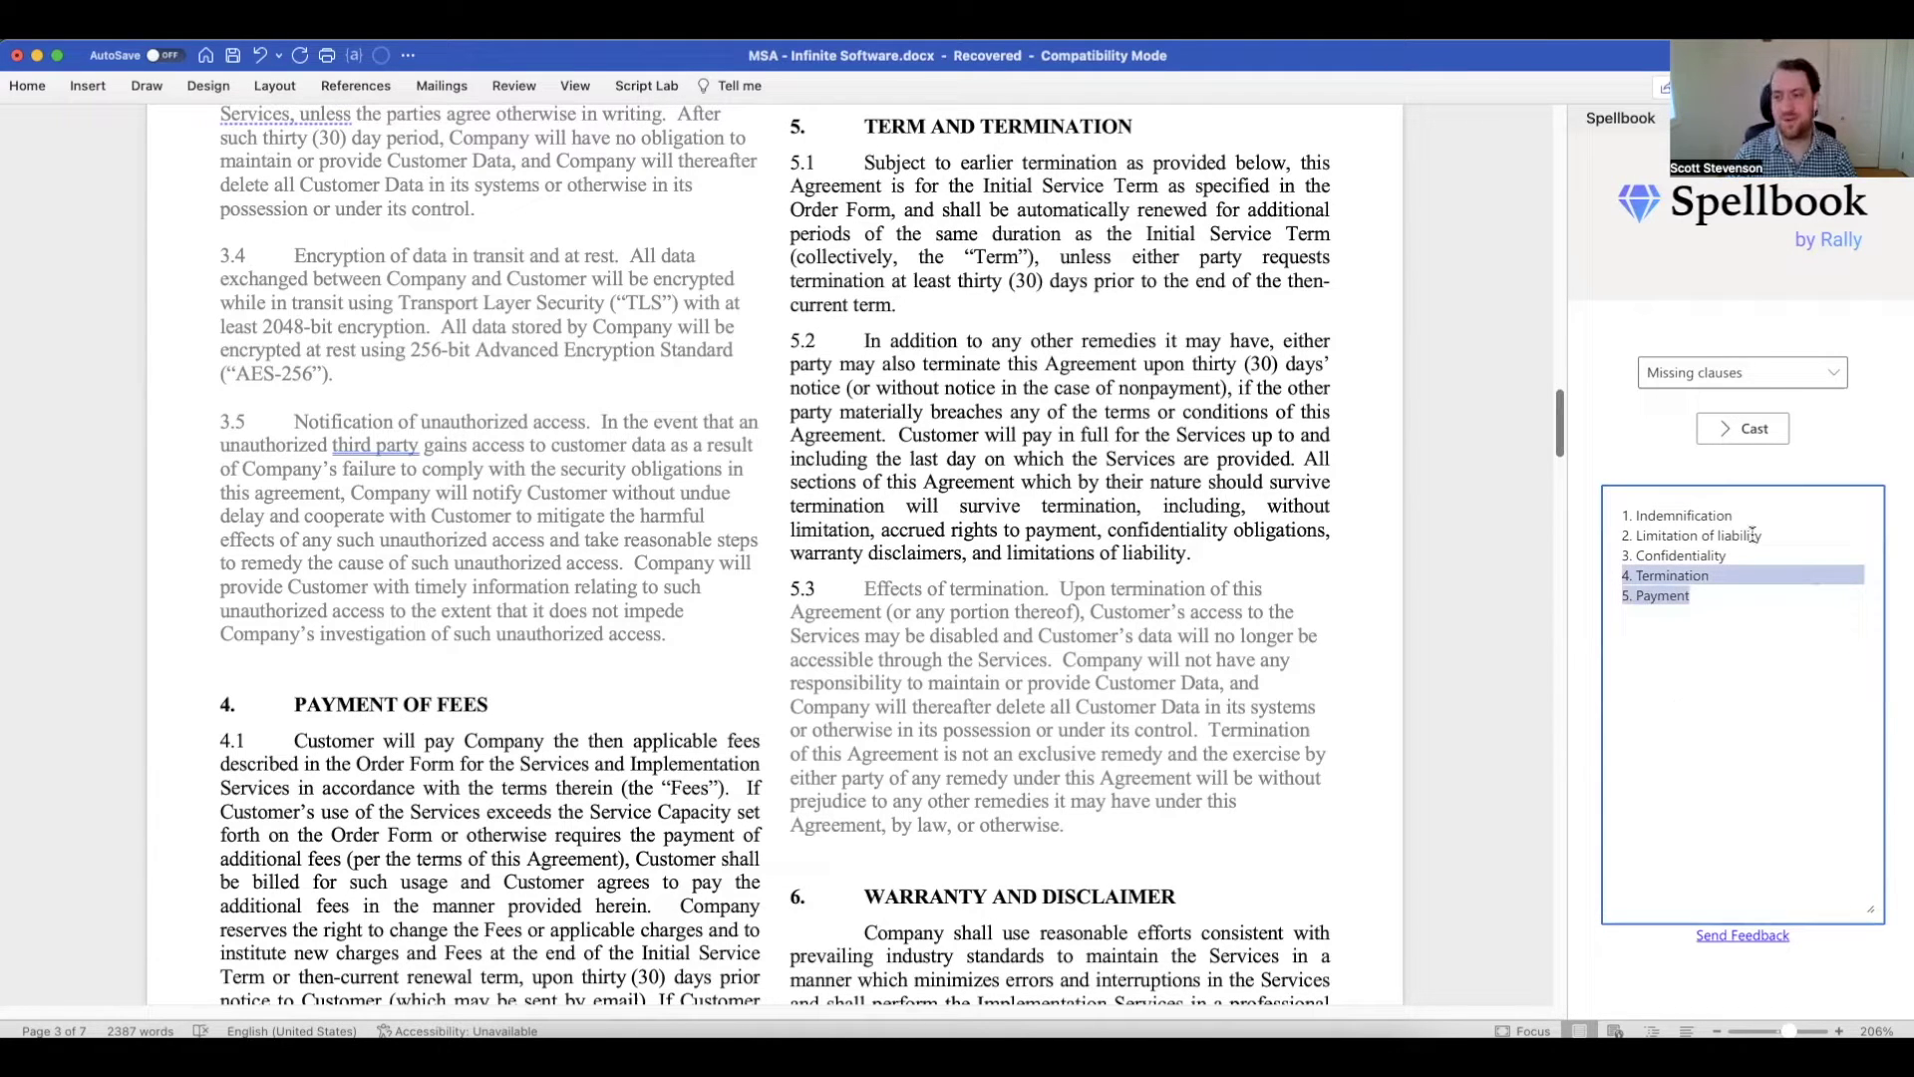
left_click(1726, 435)
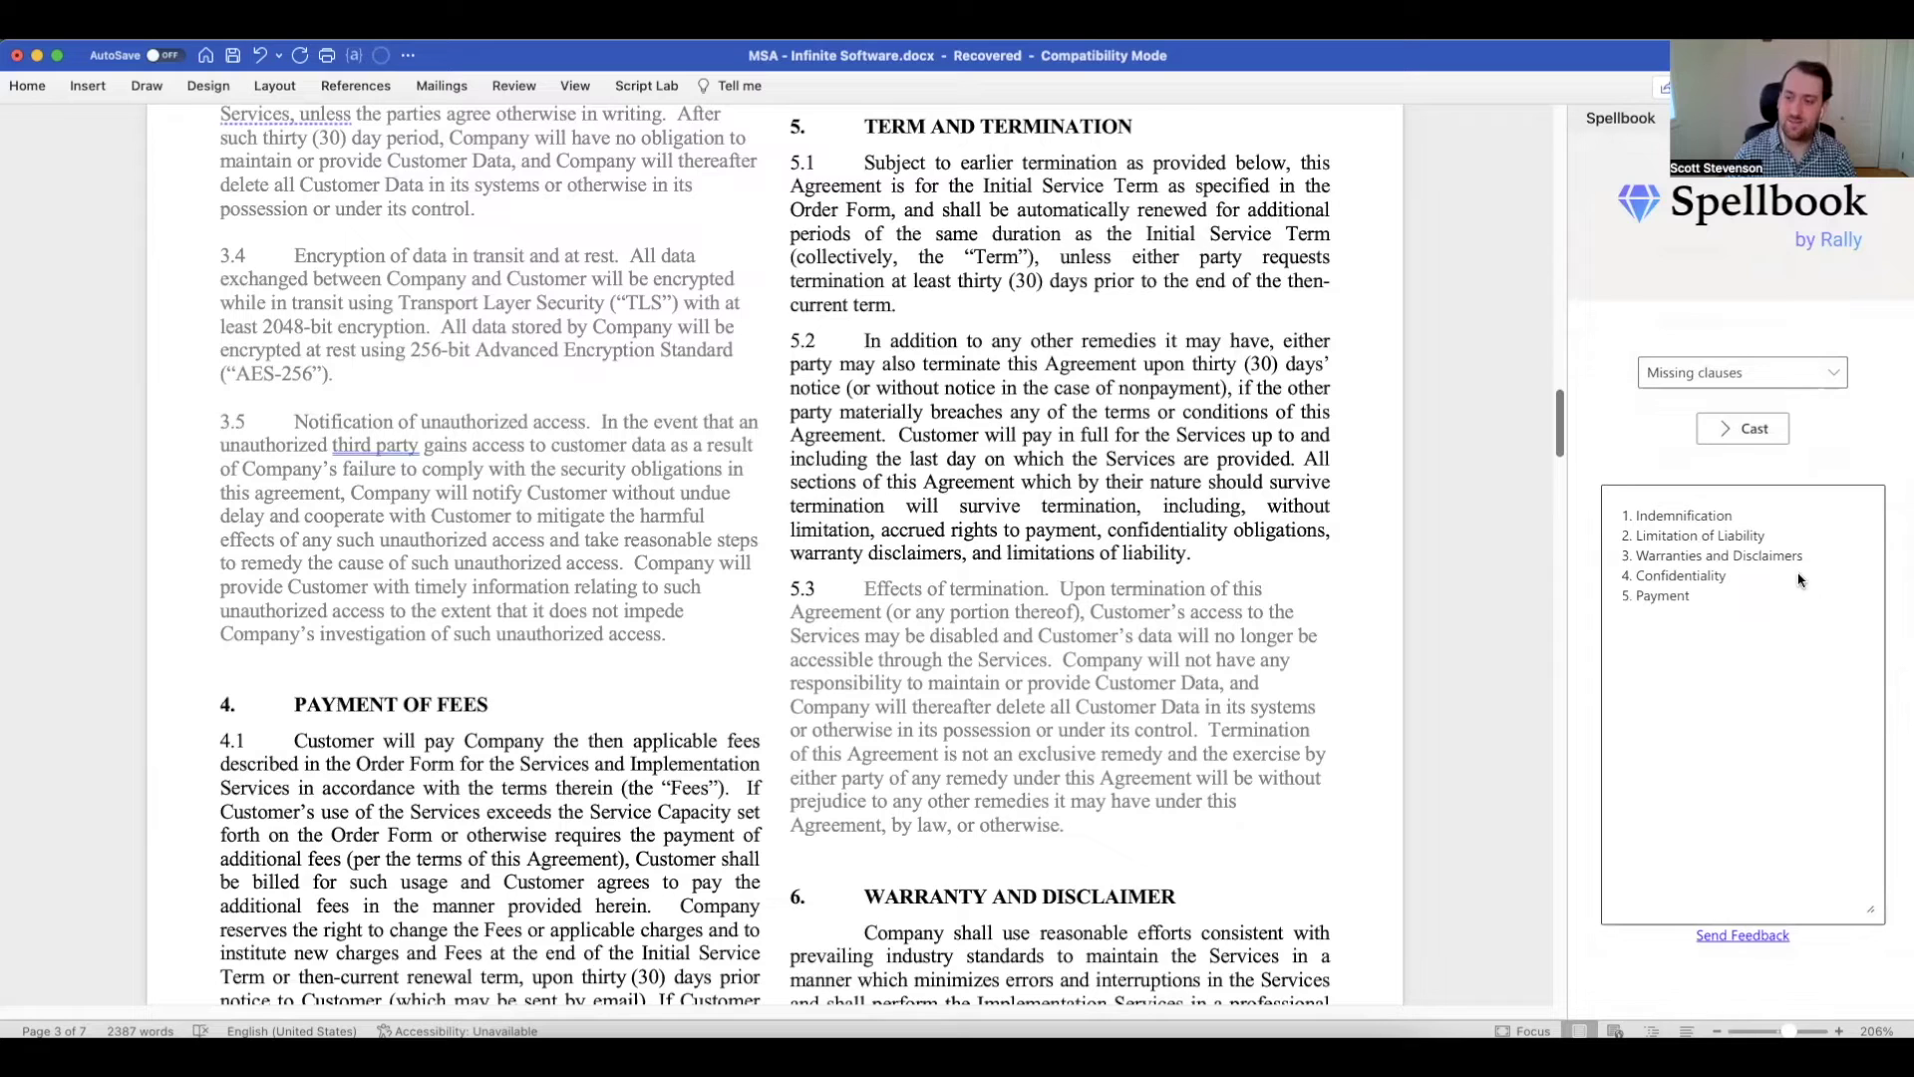
left_click_drag(1626, 515, 1815, 548)
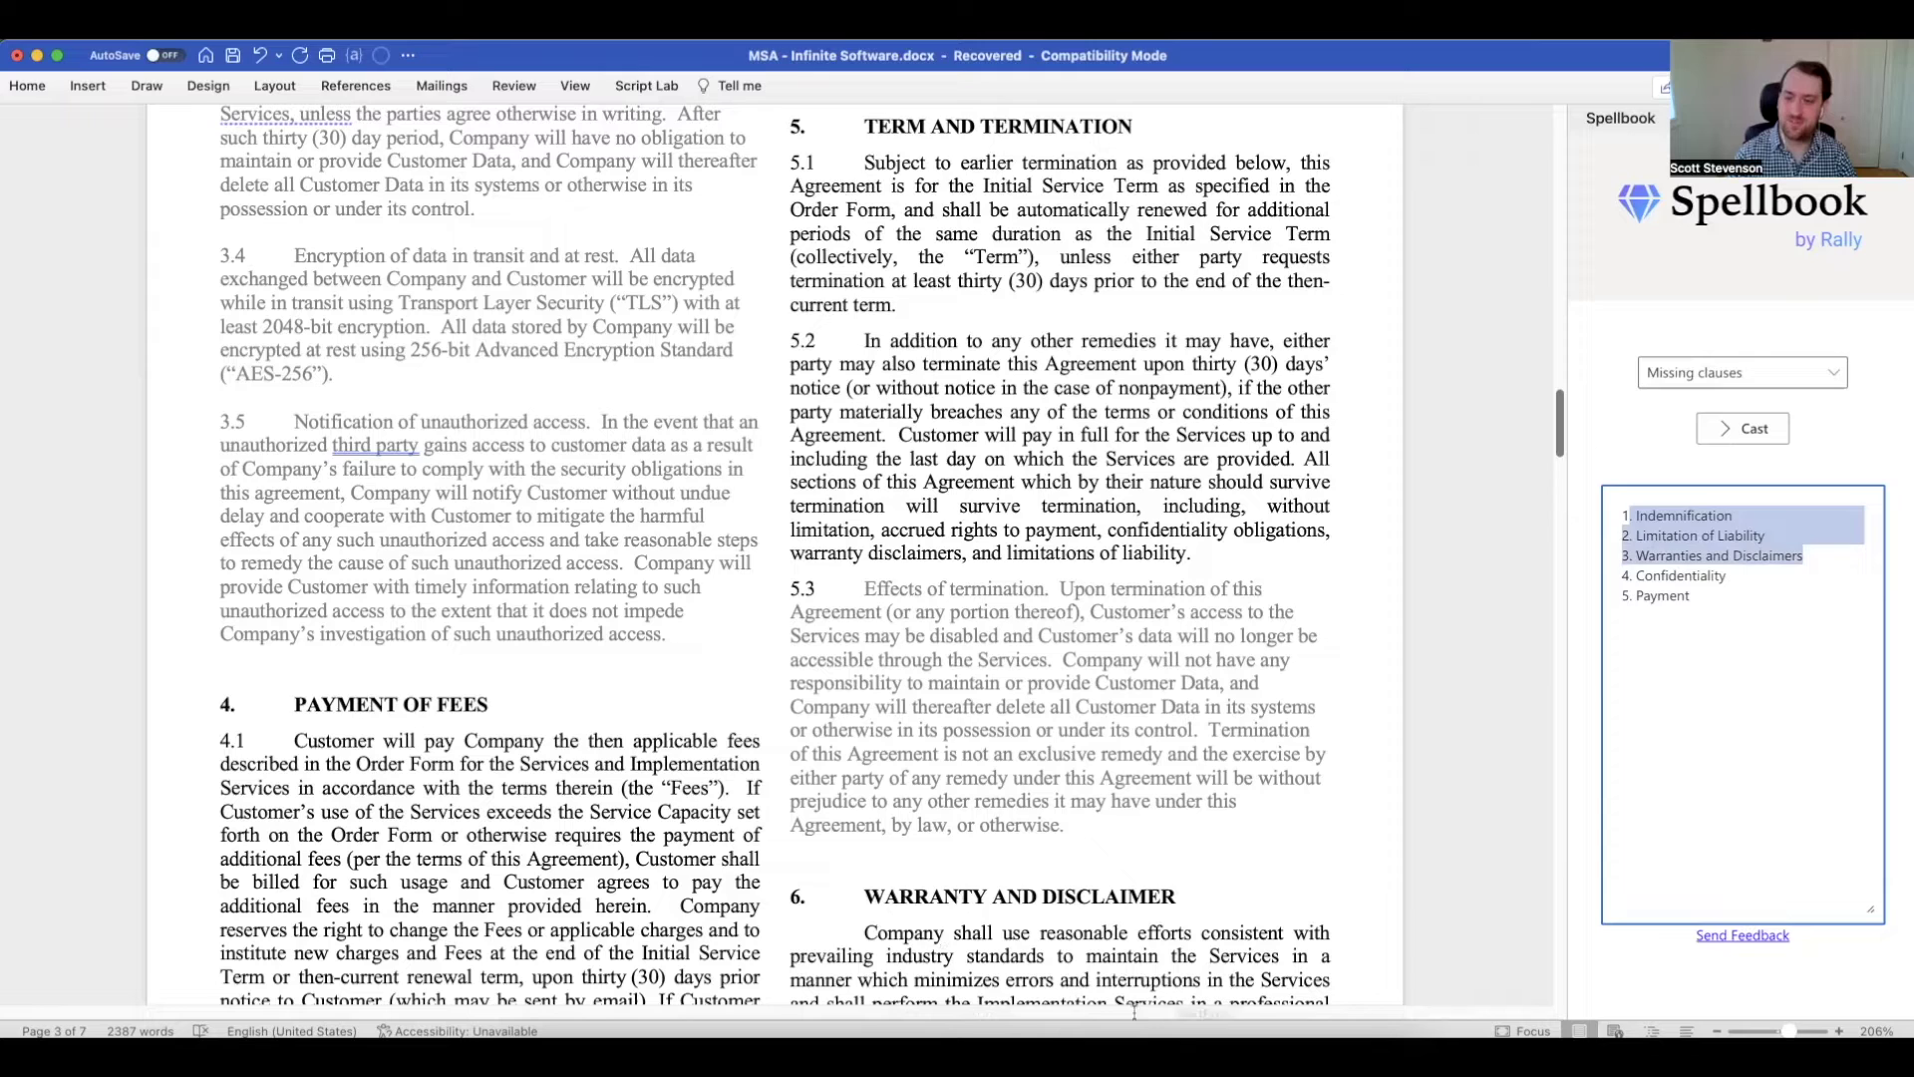
left_click(1302, 675)
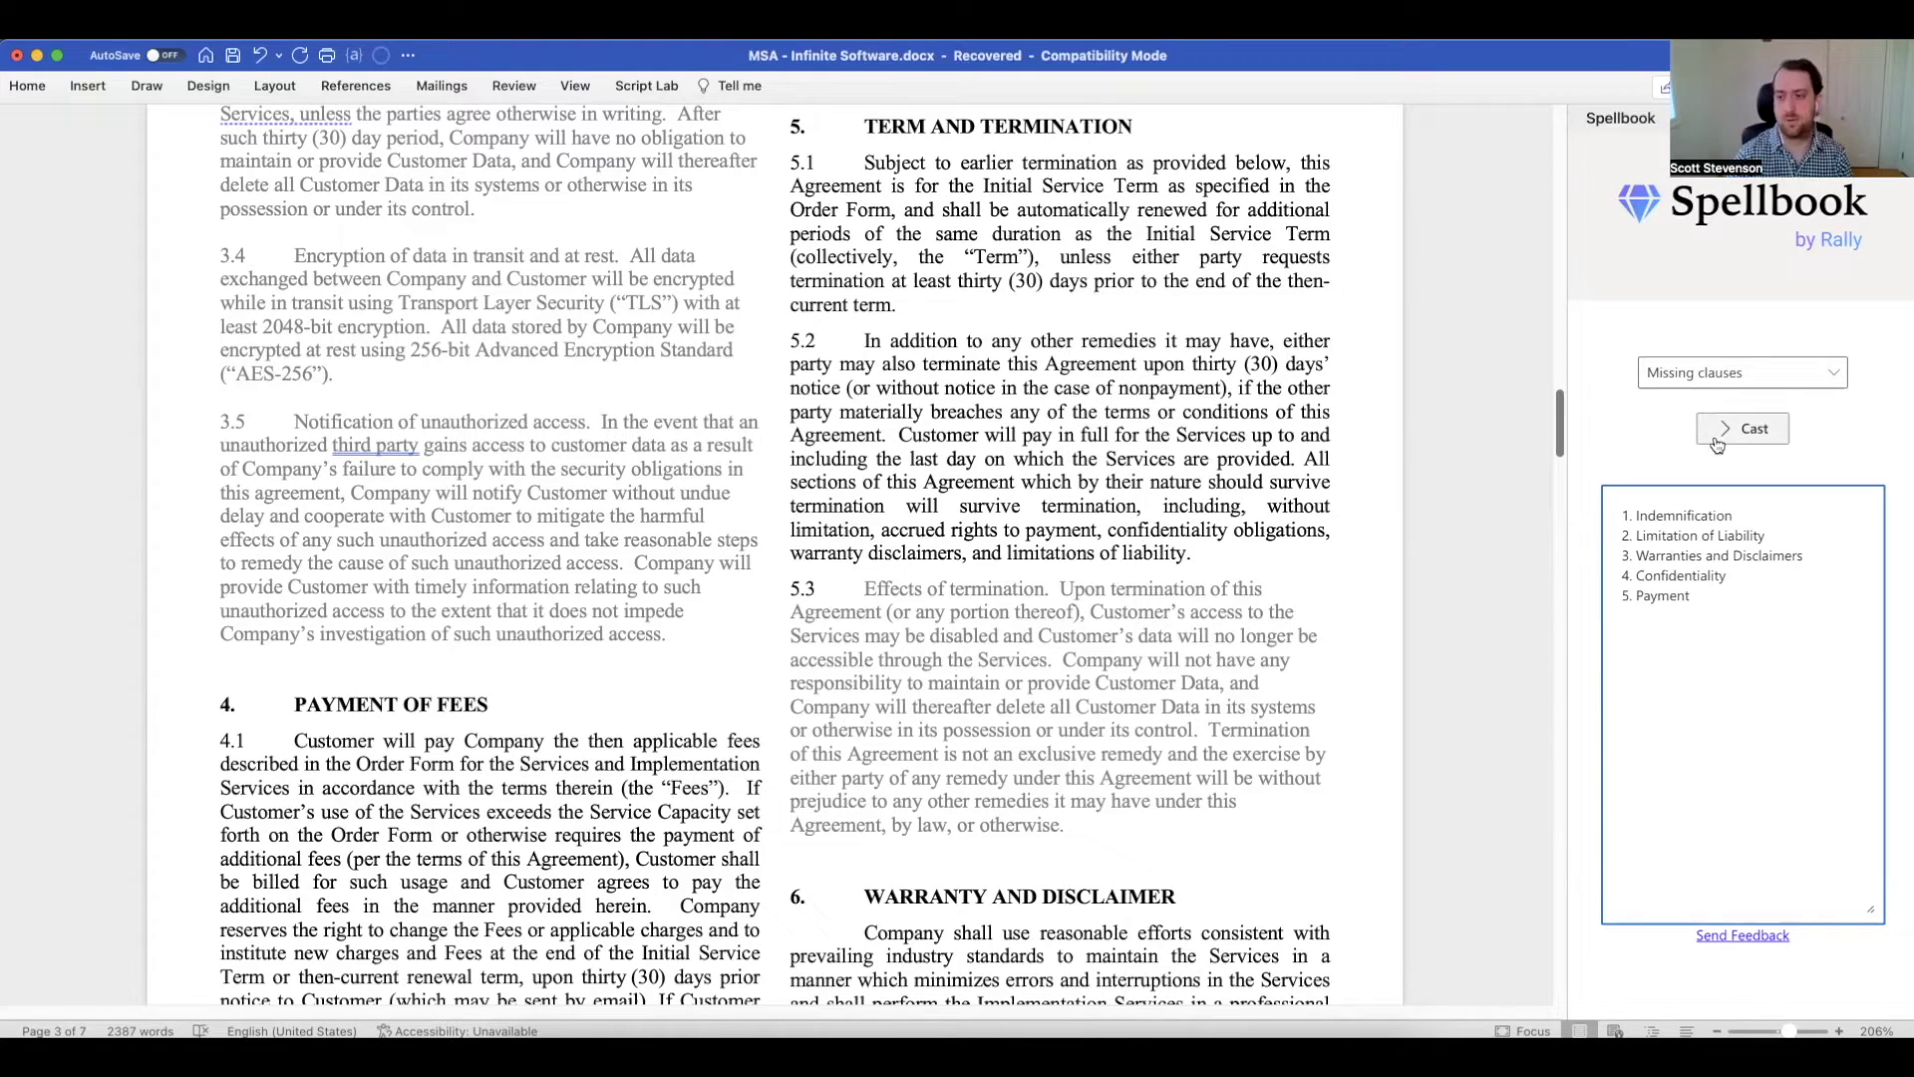
- Regenerate Spellbook's list of missing clauses
scroll(1352, 510, "down", 5)
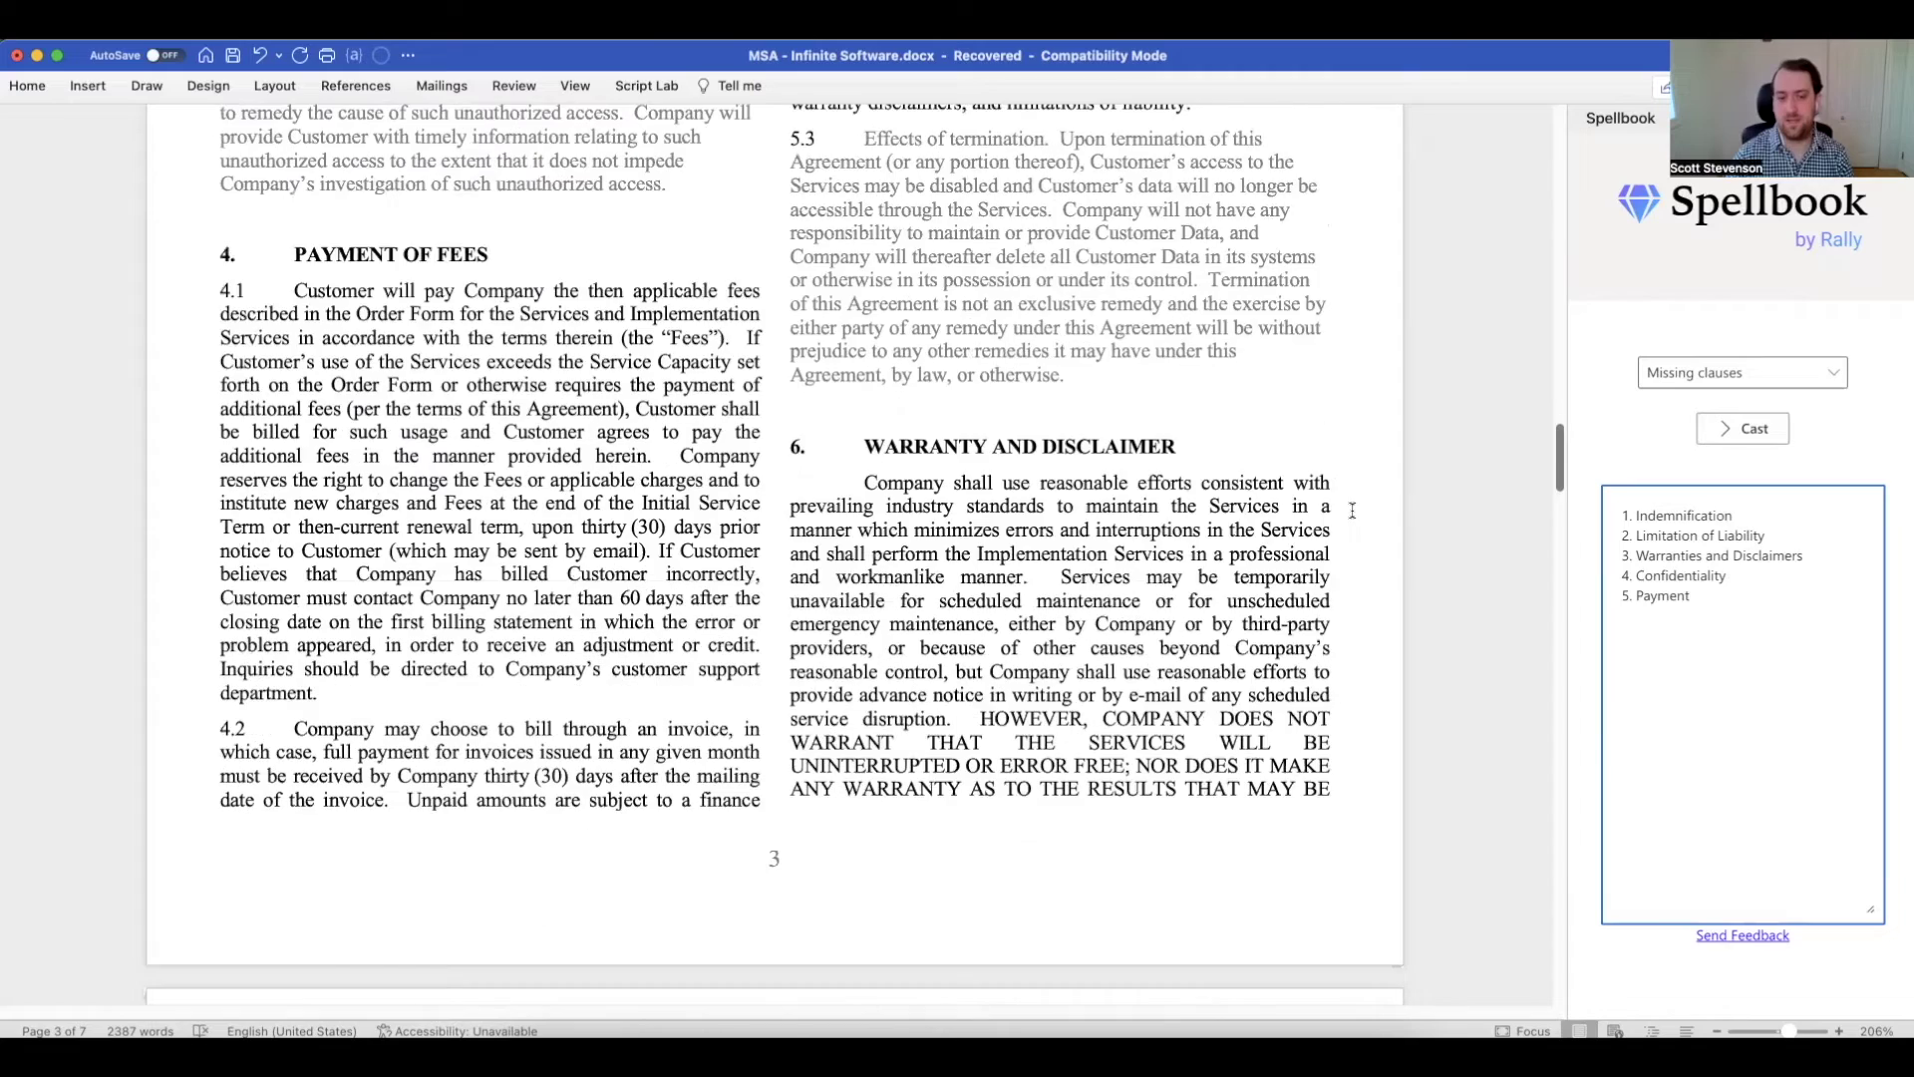
scroll(1352, 511, "up", 3)
left_click(1708, 427)
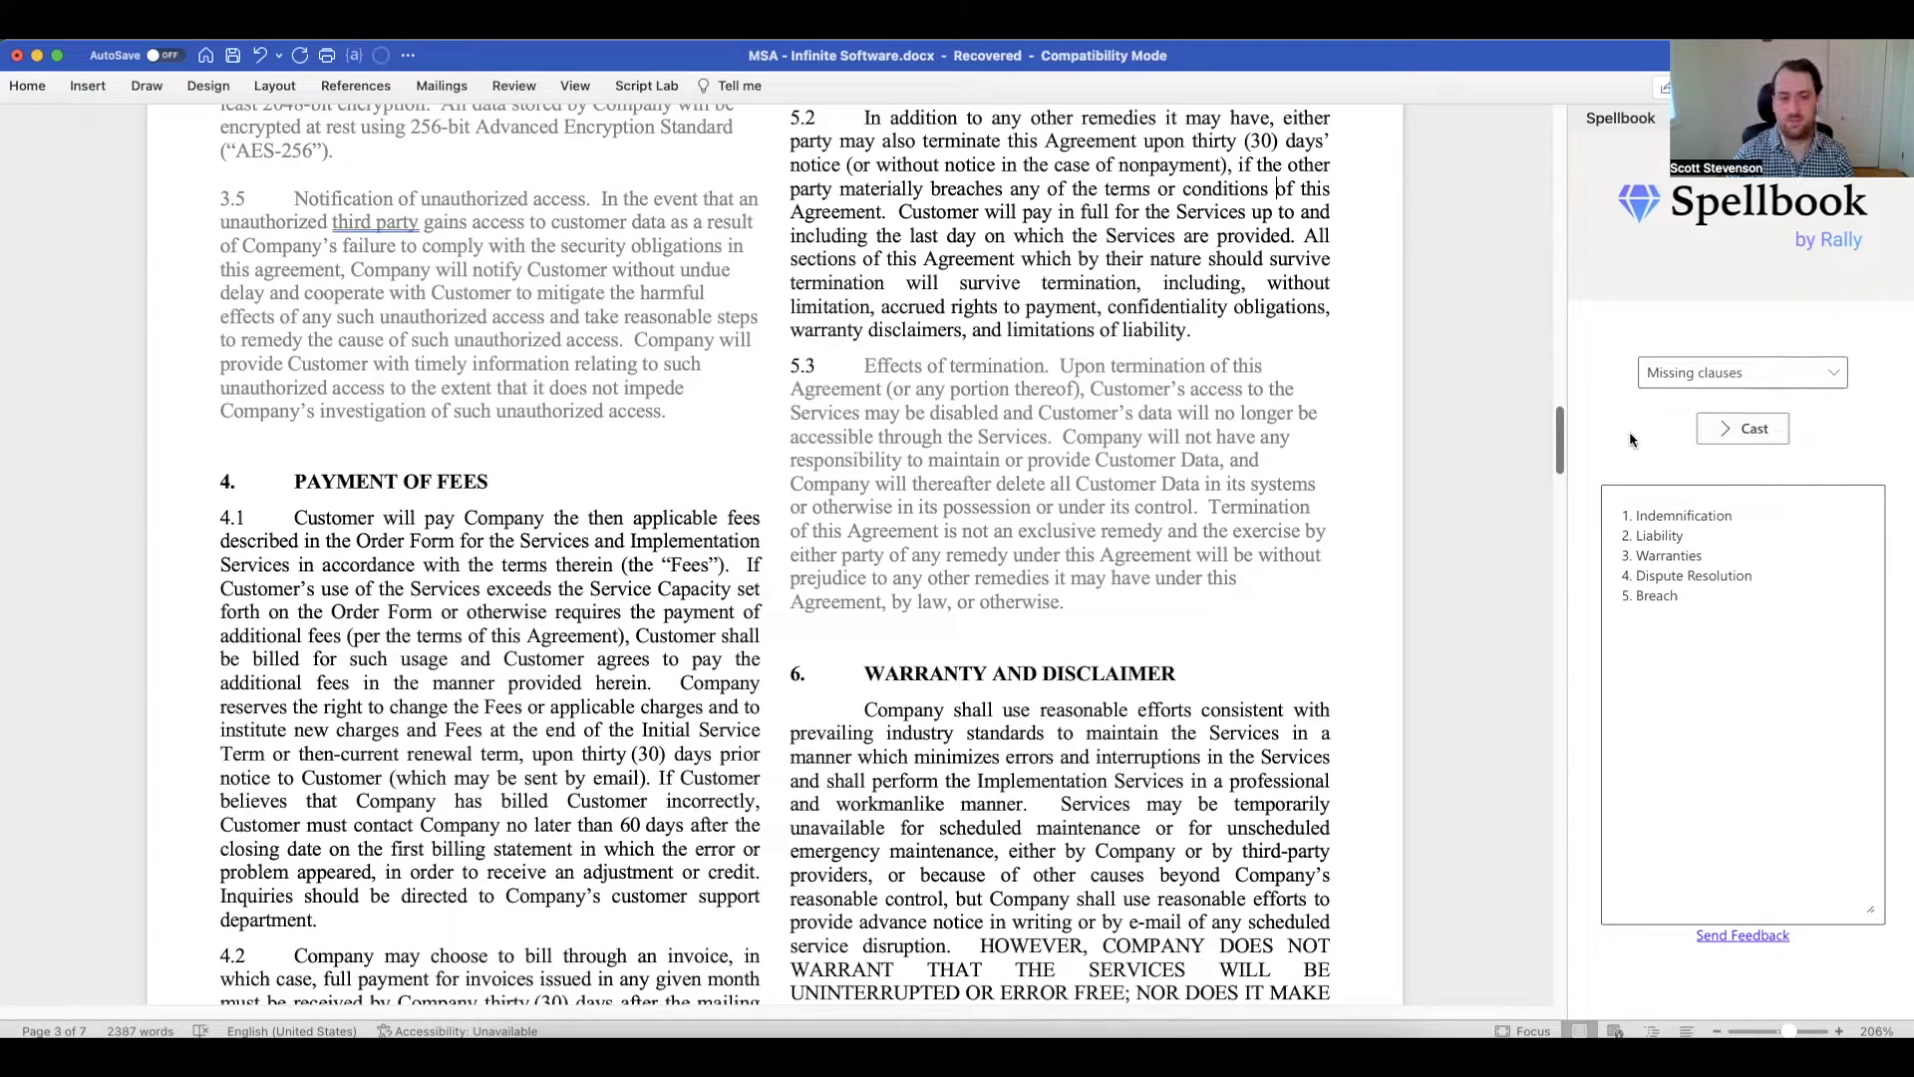
- Switch Spellbook's prompt mode to Review (Email Format)
left_click(1693, 374)
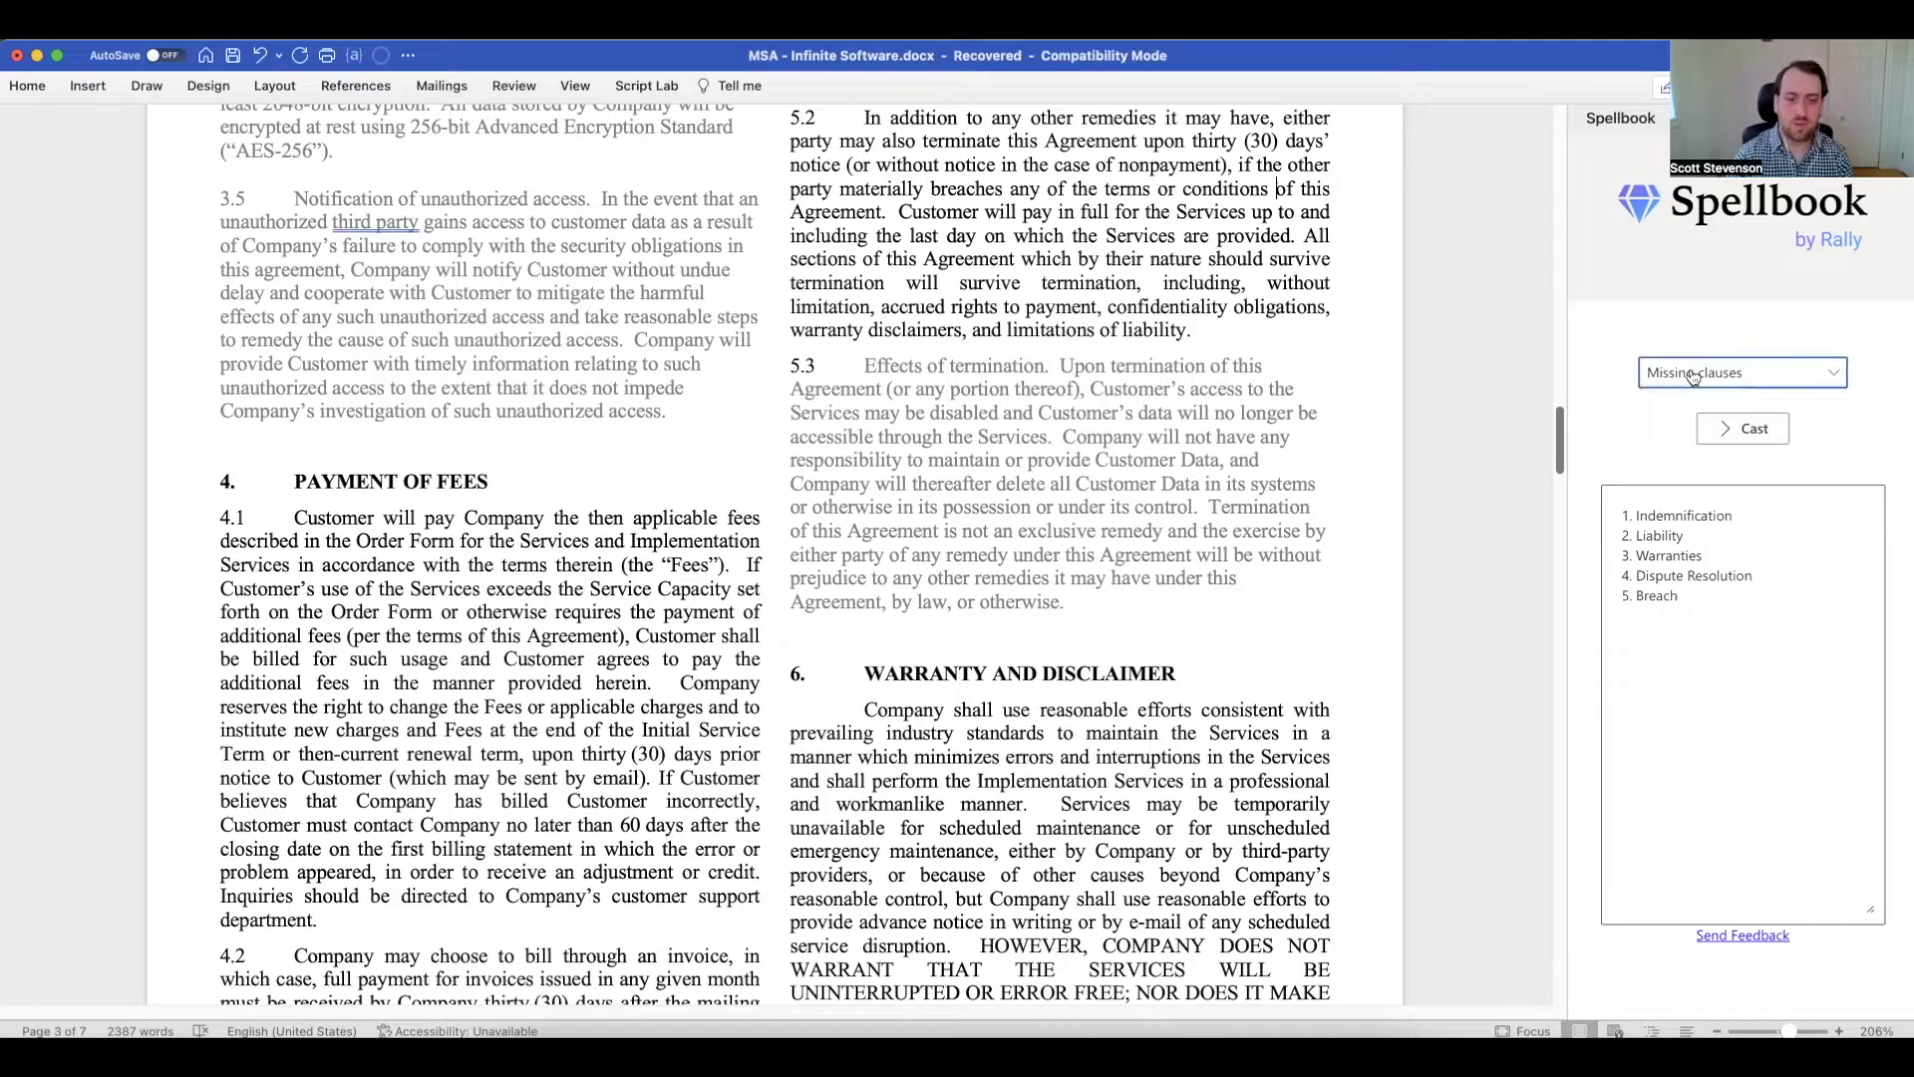
scroll(1211, 481, "down", 10)
scroll(1332, 408, "up", 5)
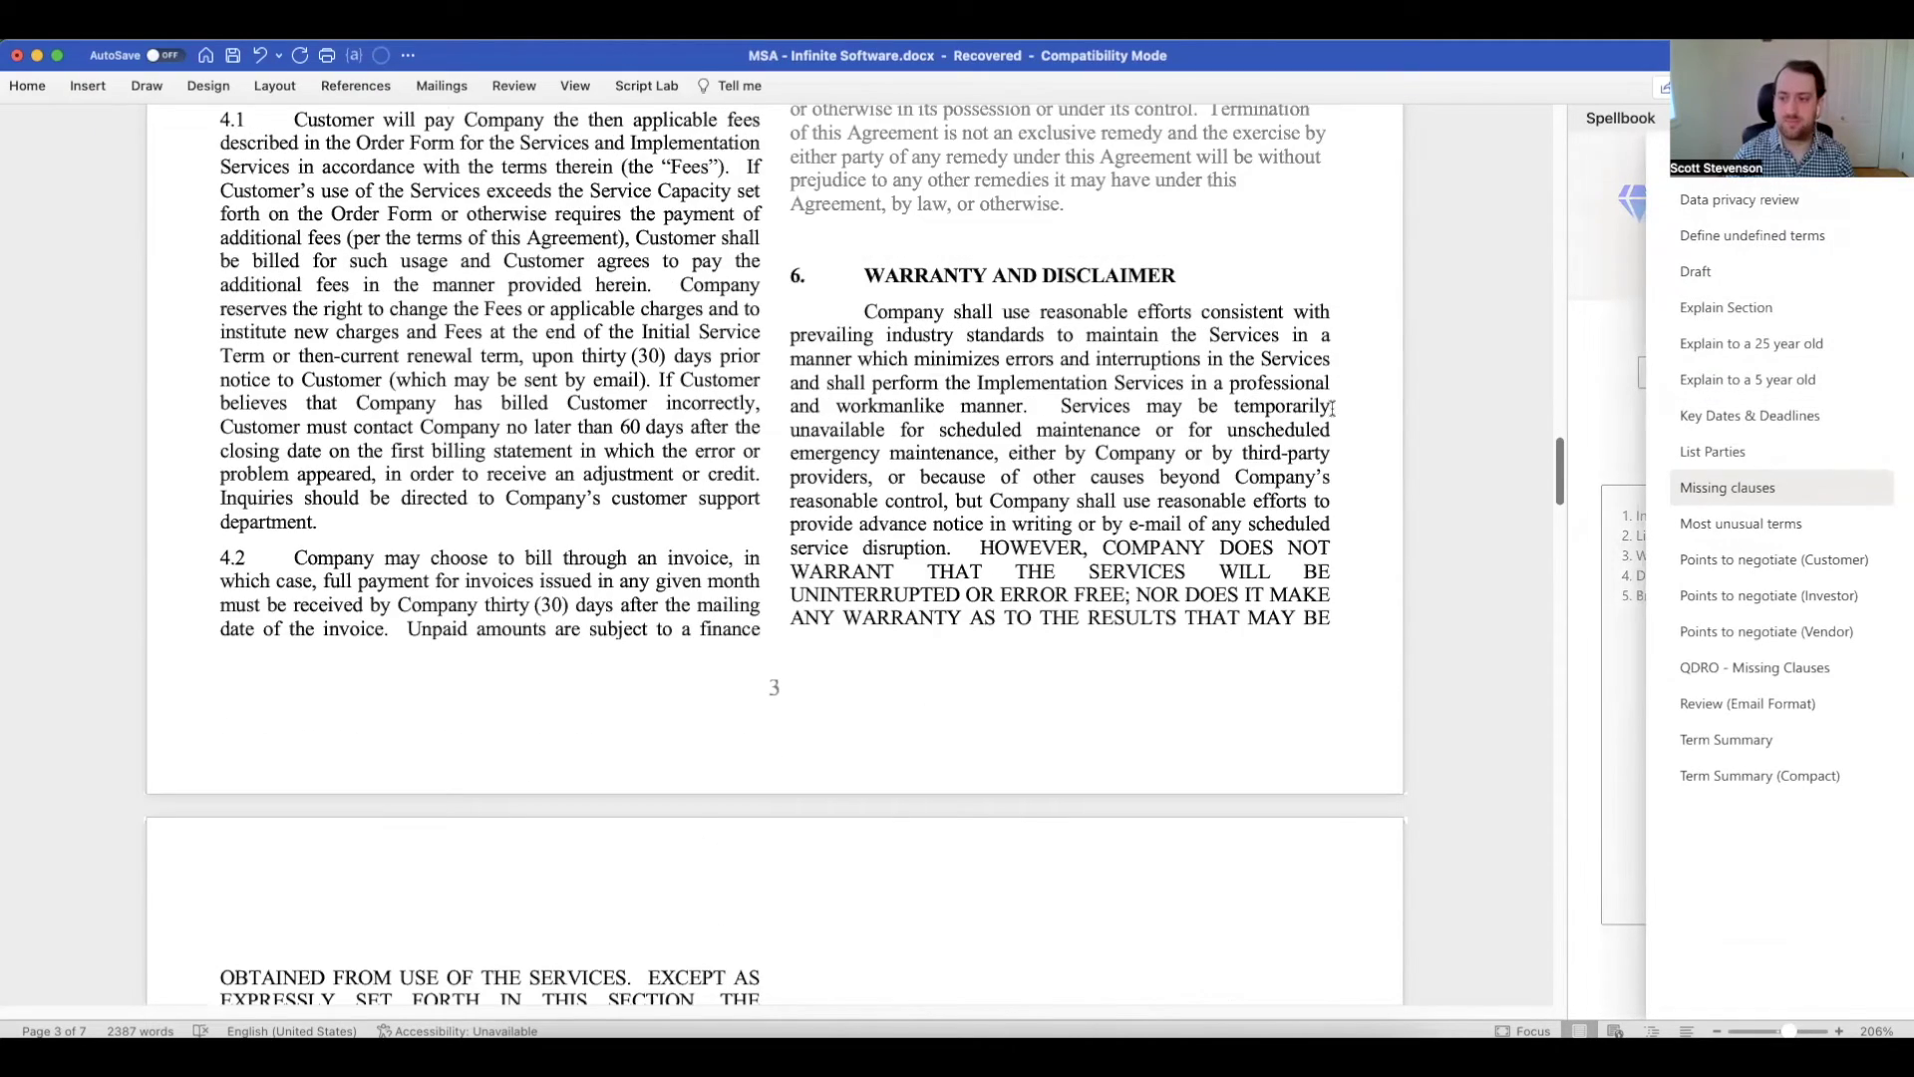
scroll(1332, 408, "up", 5)
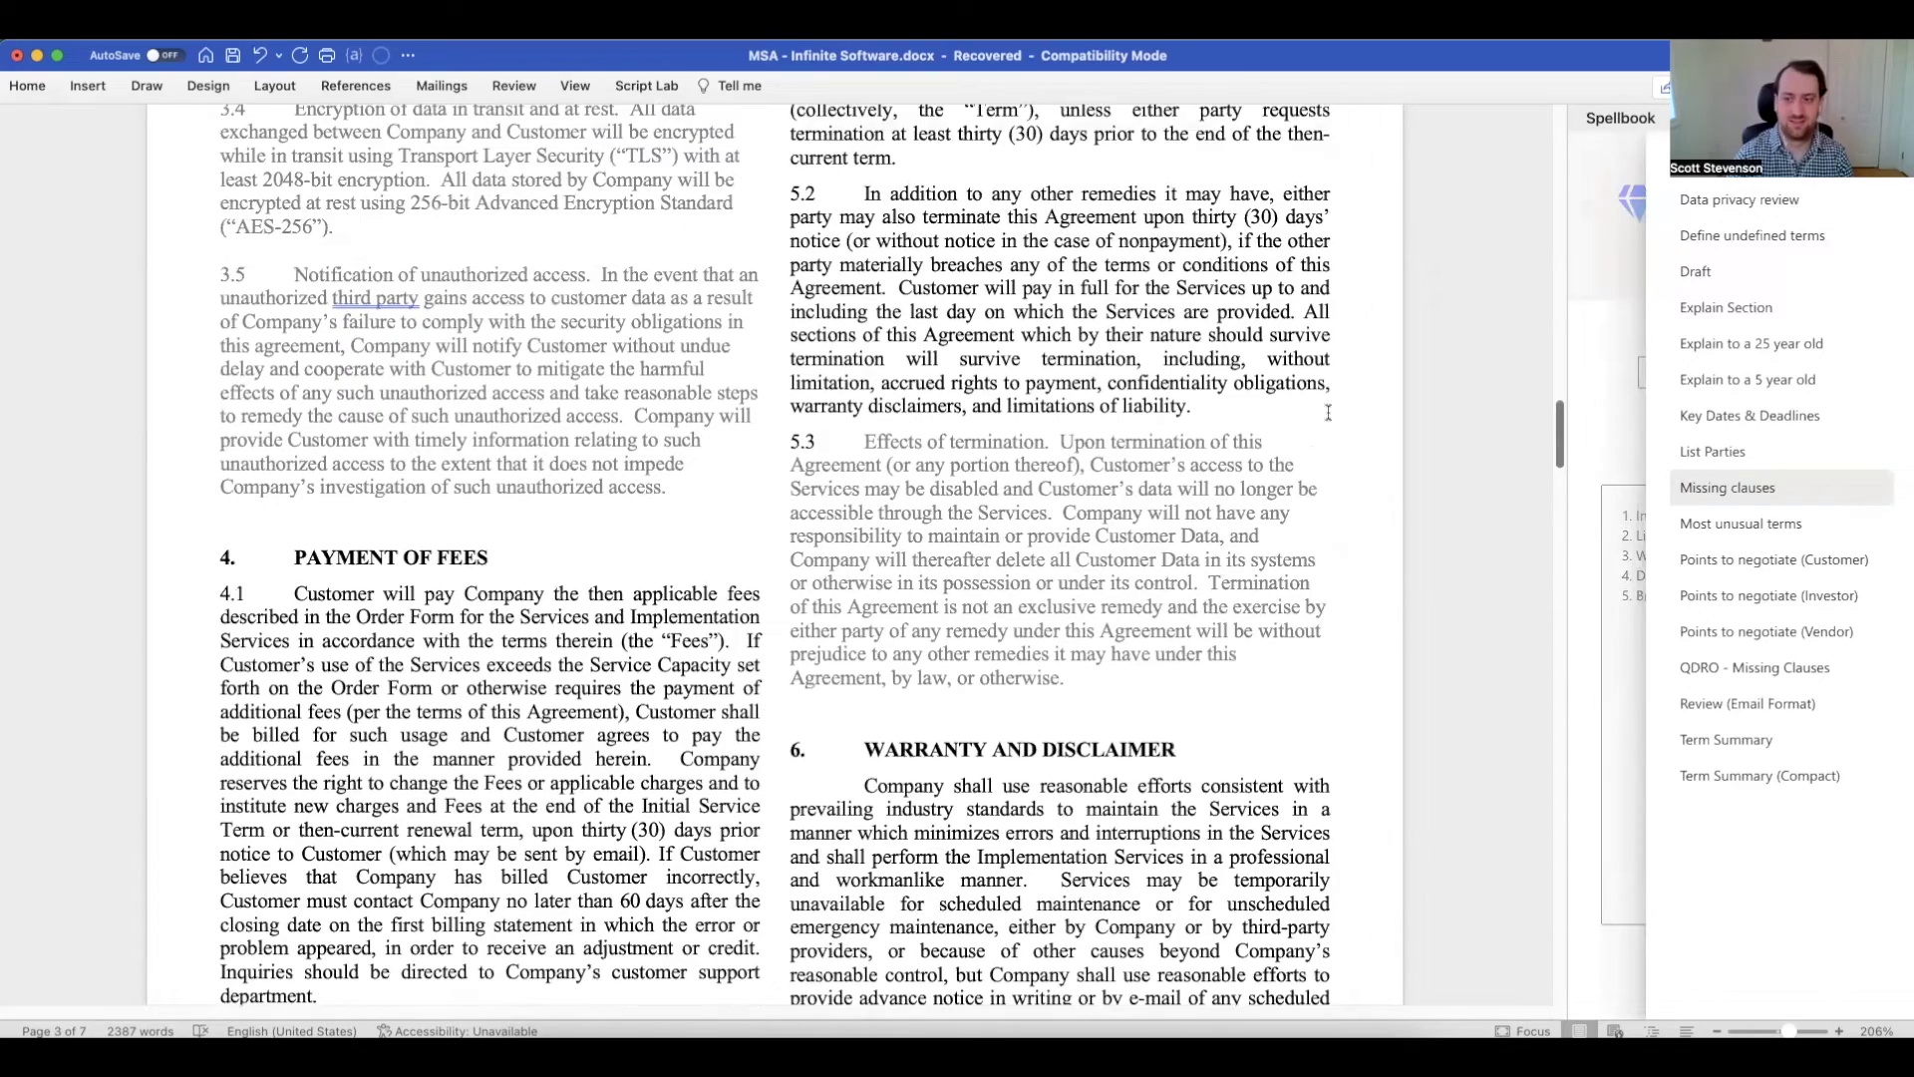
scroll(1347, 391, "up", 2)
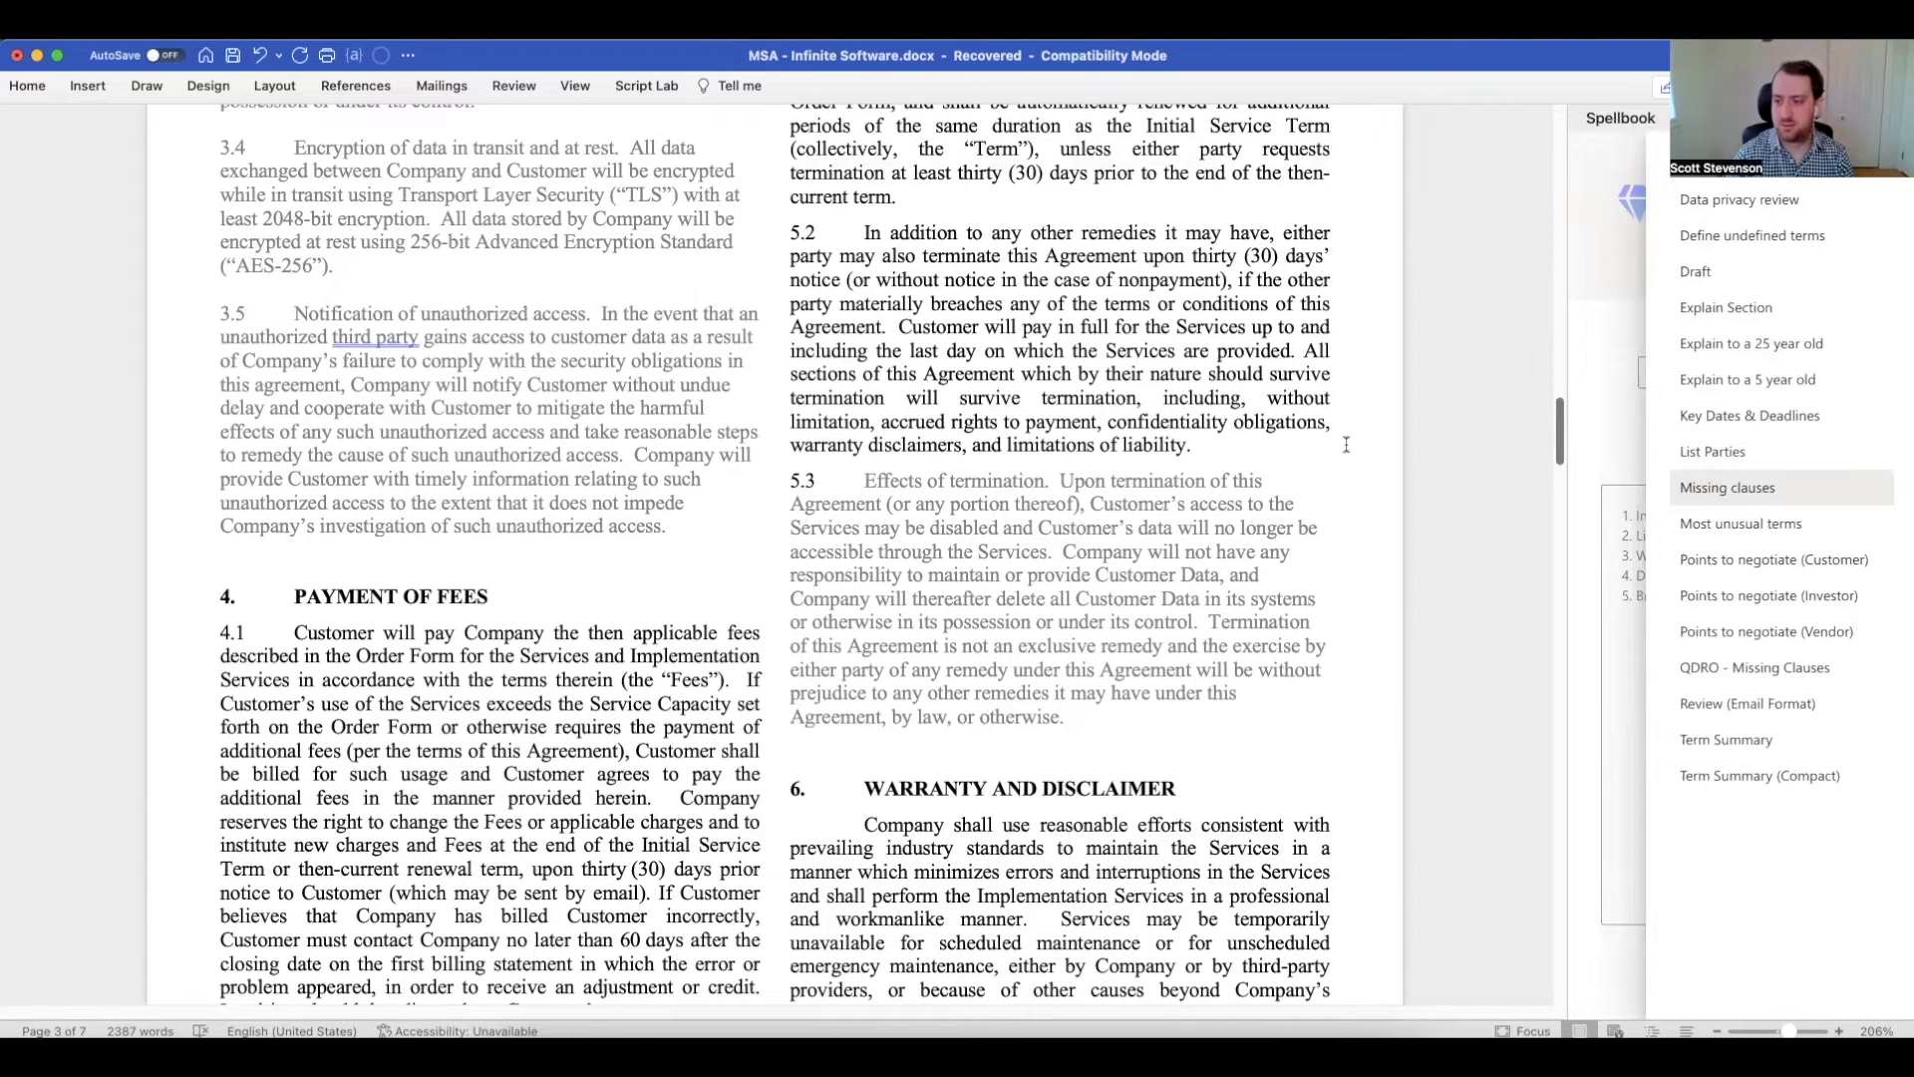
scroll(1352, 452, "up", 1)
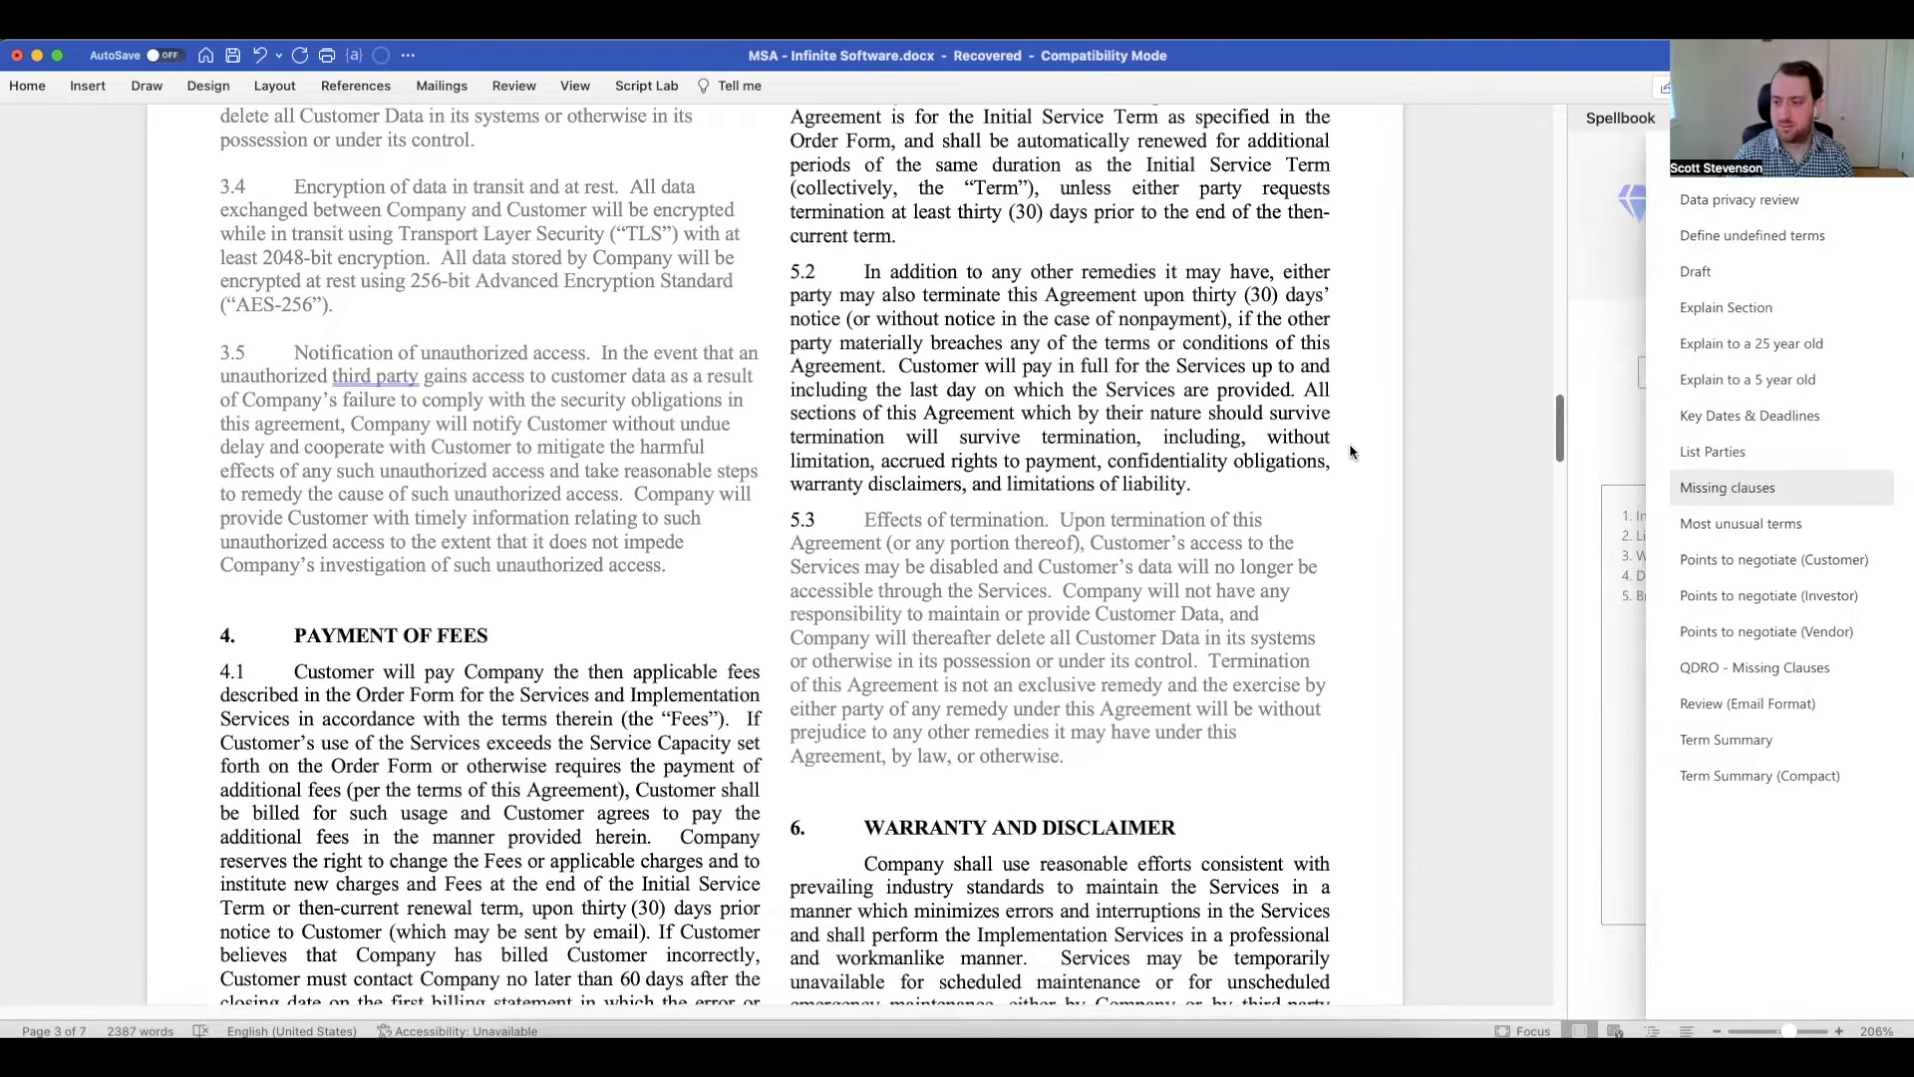
left_click(1851, 707)
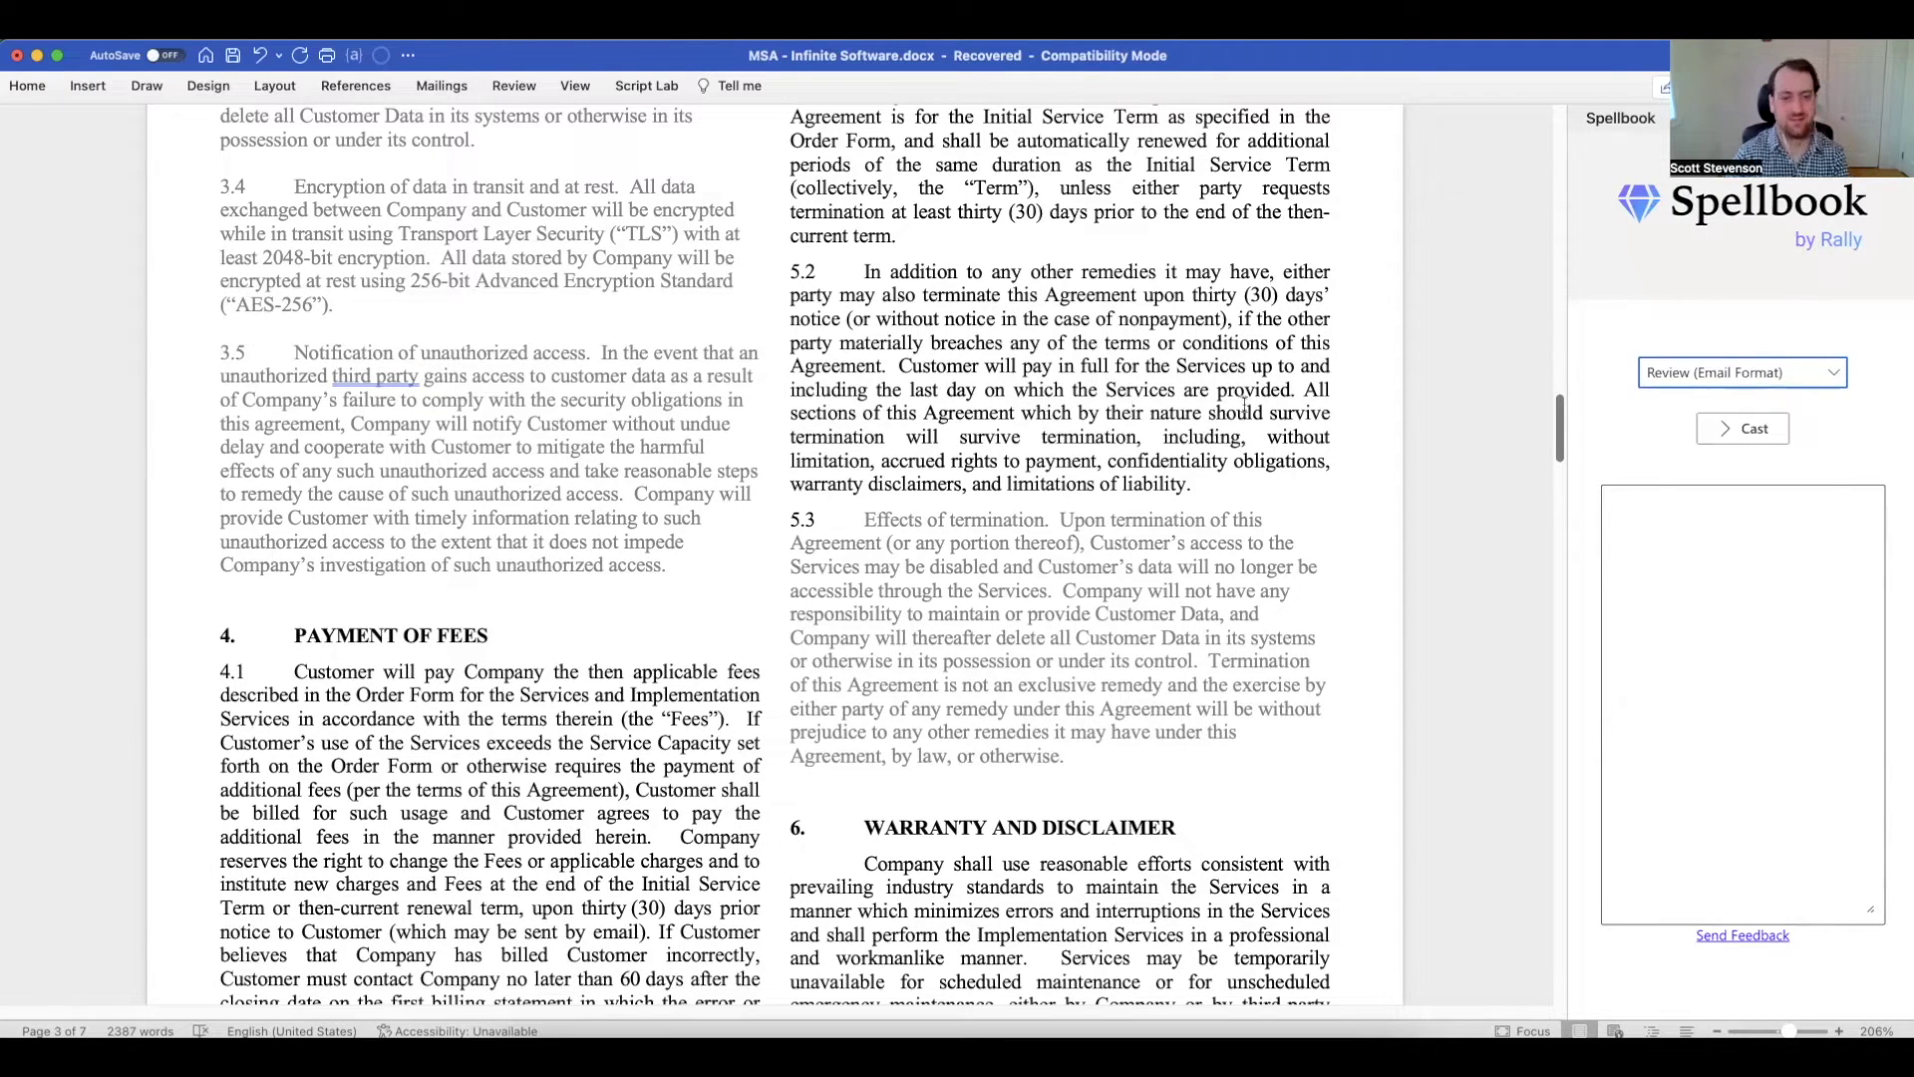
- Delete section 5.3 and the body text of sections 3.3–3.5 from the contract
left_click_drag(1069, 756, 860, 516)
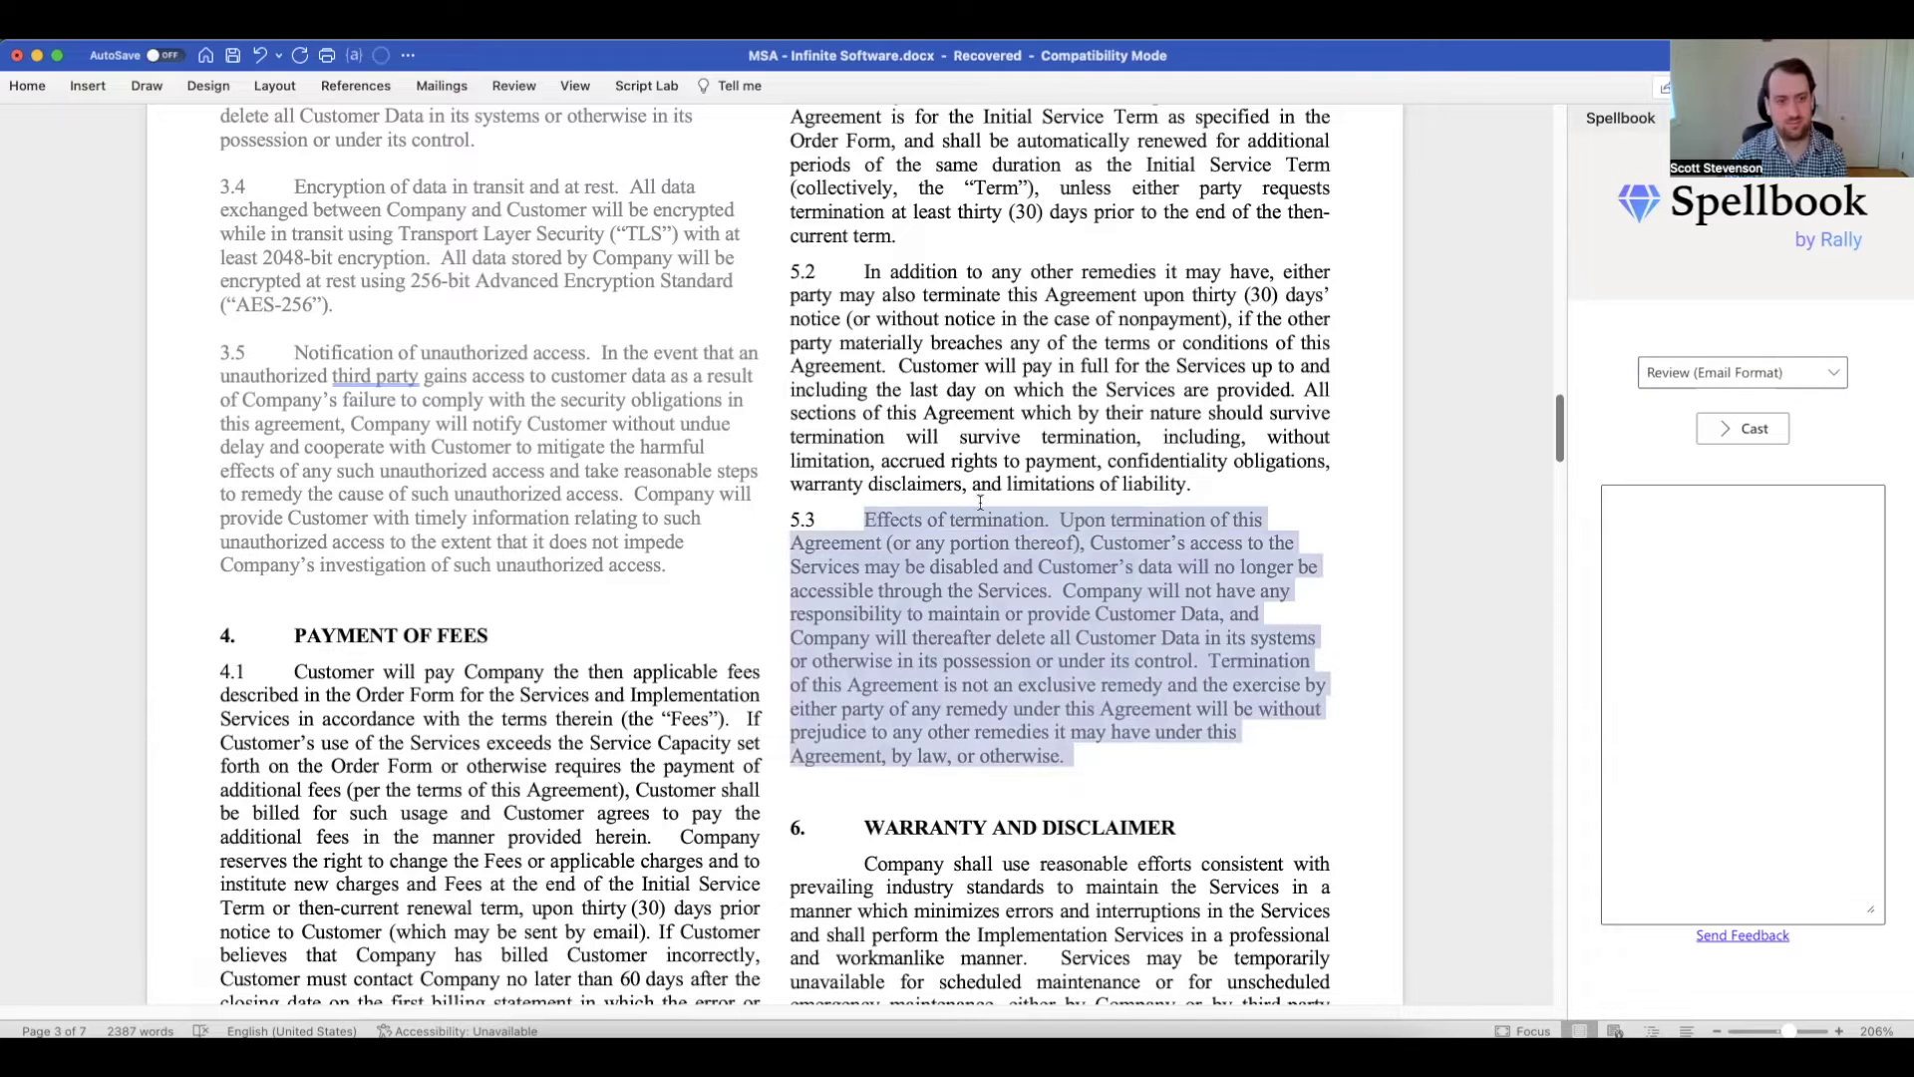
key("Delete")
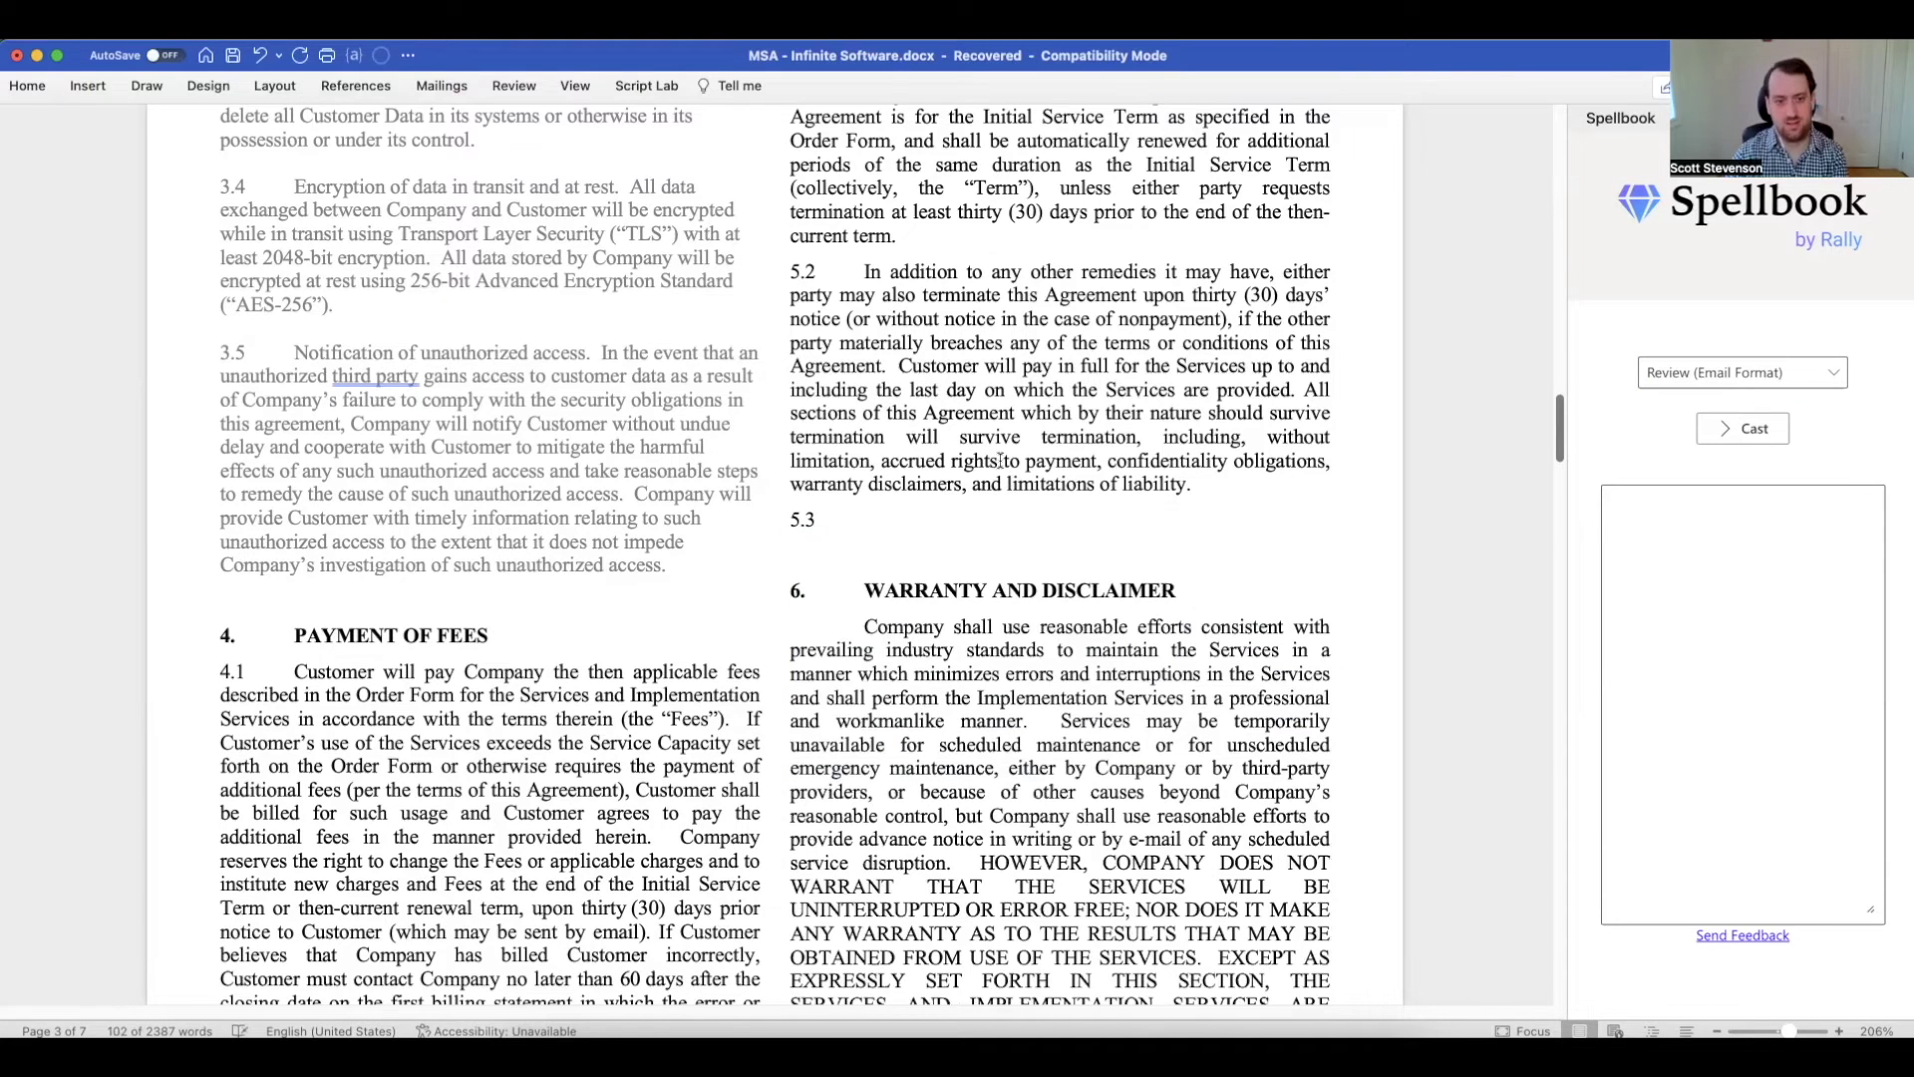
key("BackSpace")
scroll(819, 522, "up", 5)
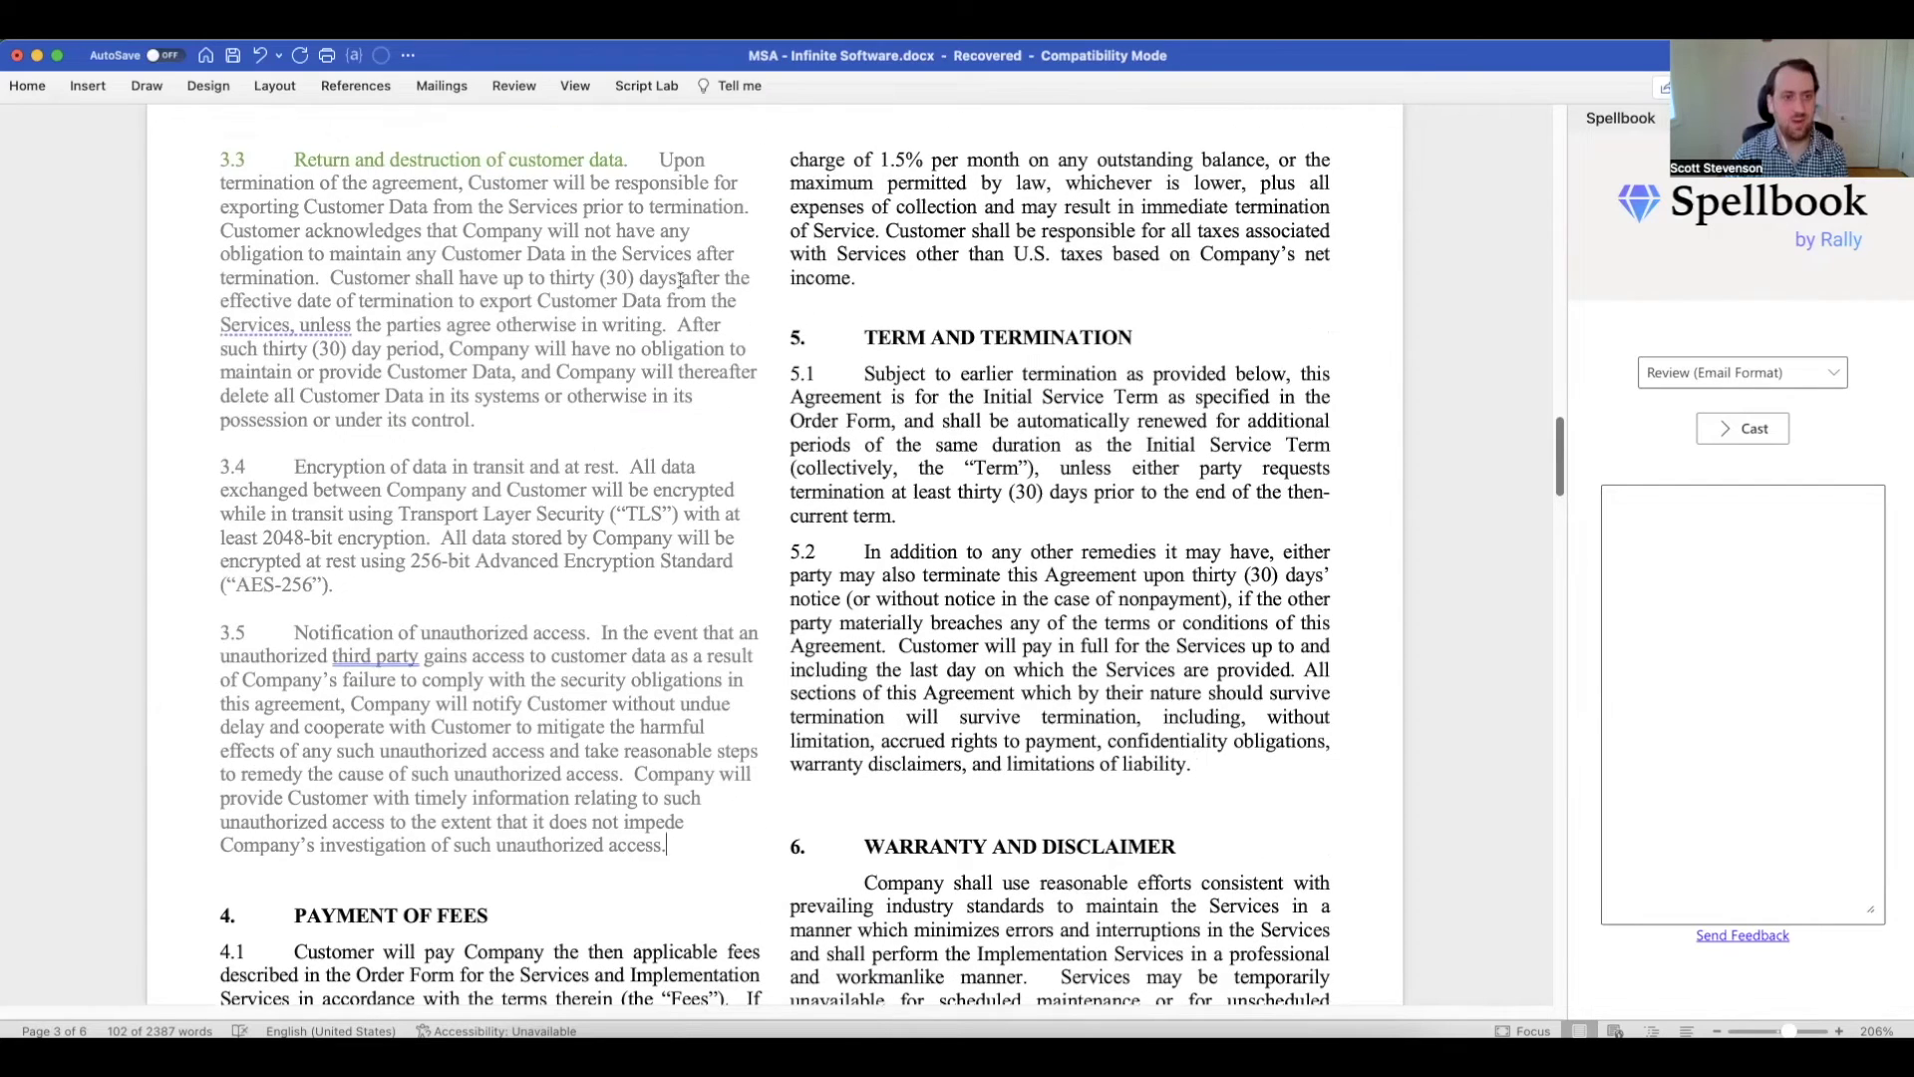
left_click_drag(681, 280, 666, 158)
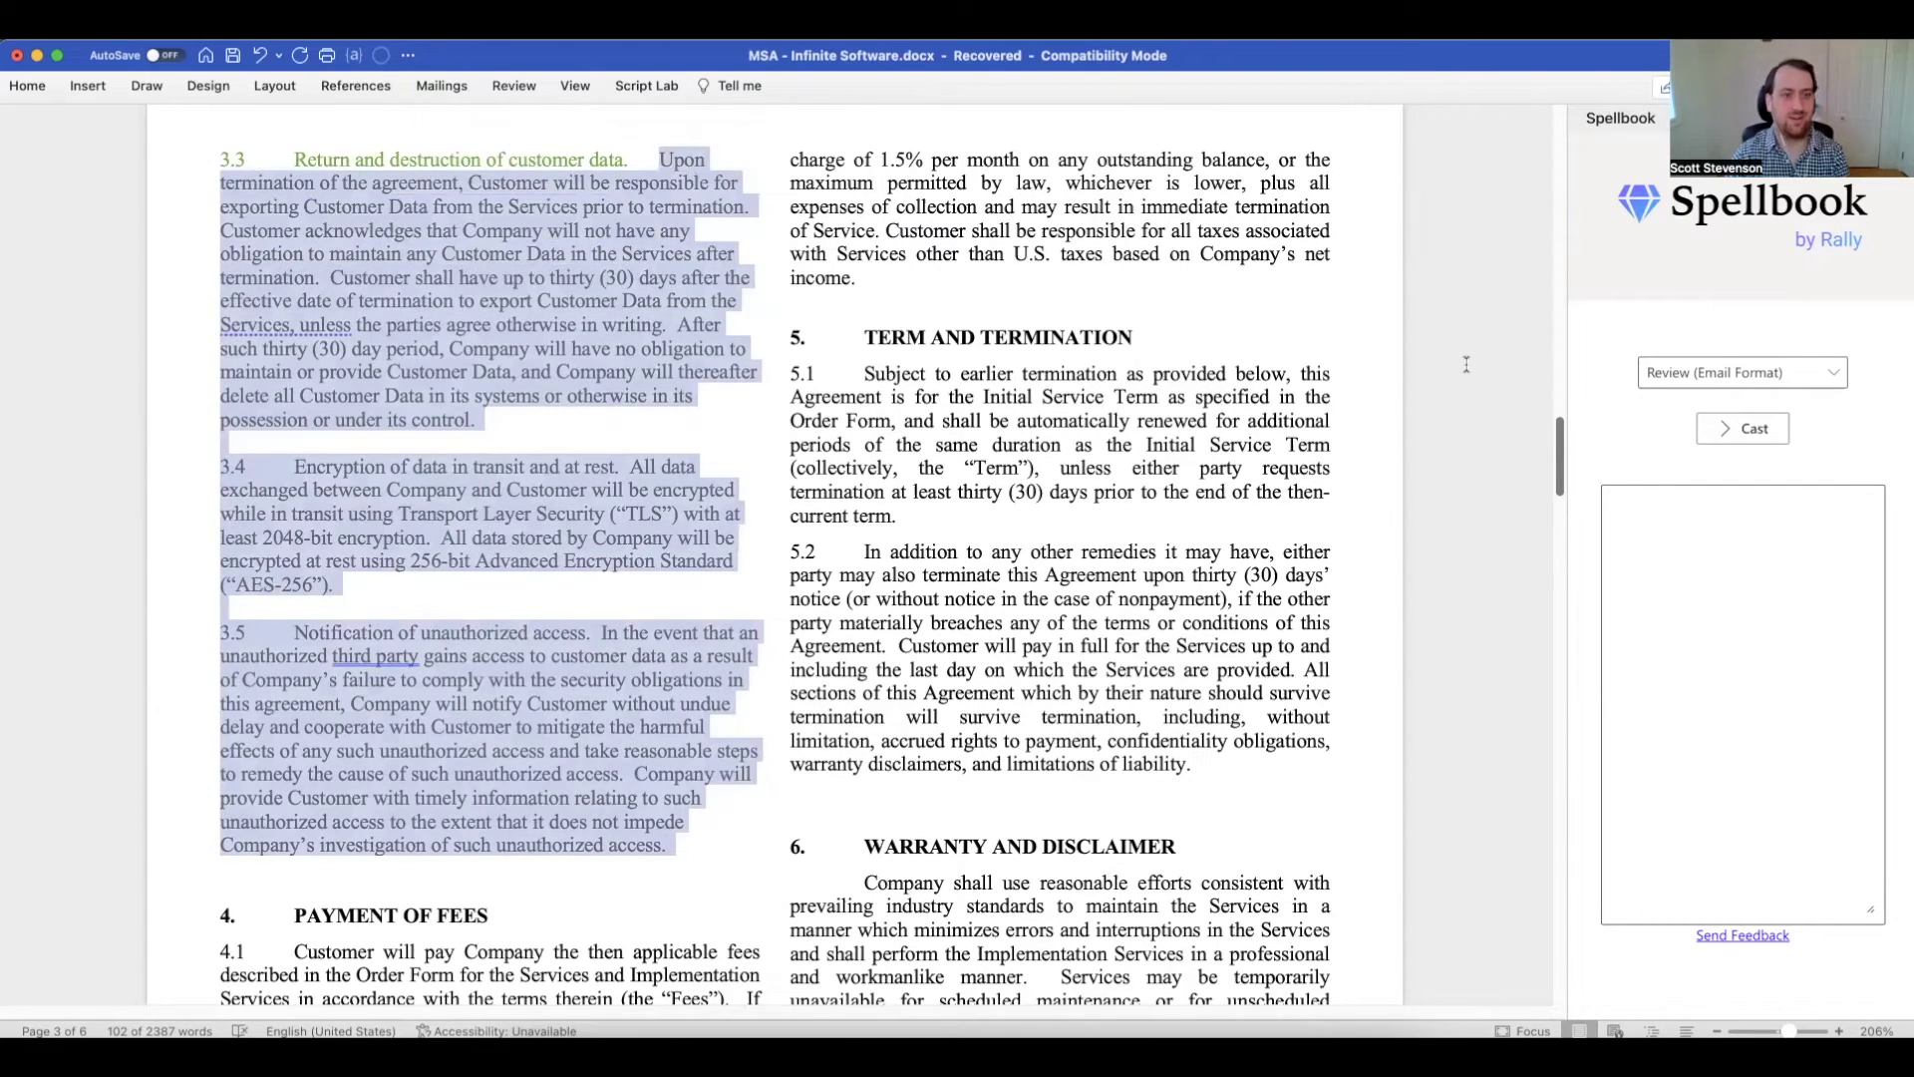
key("Delete")
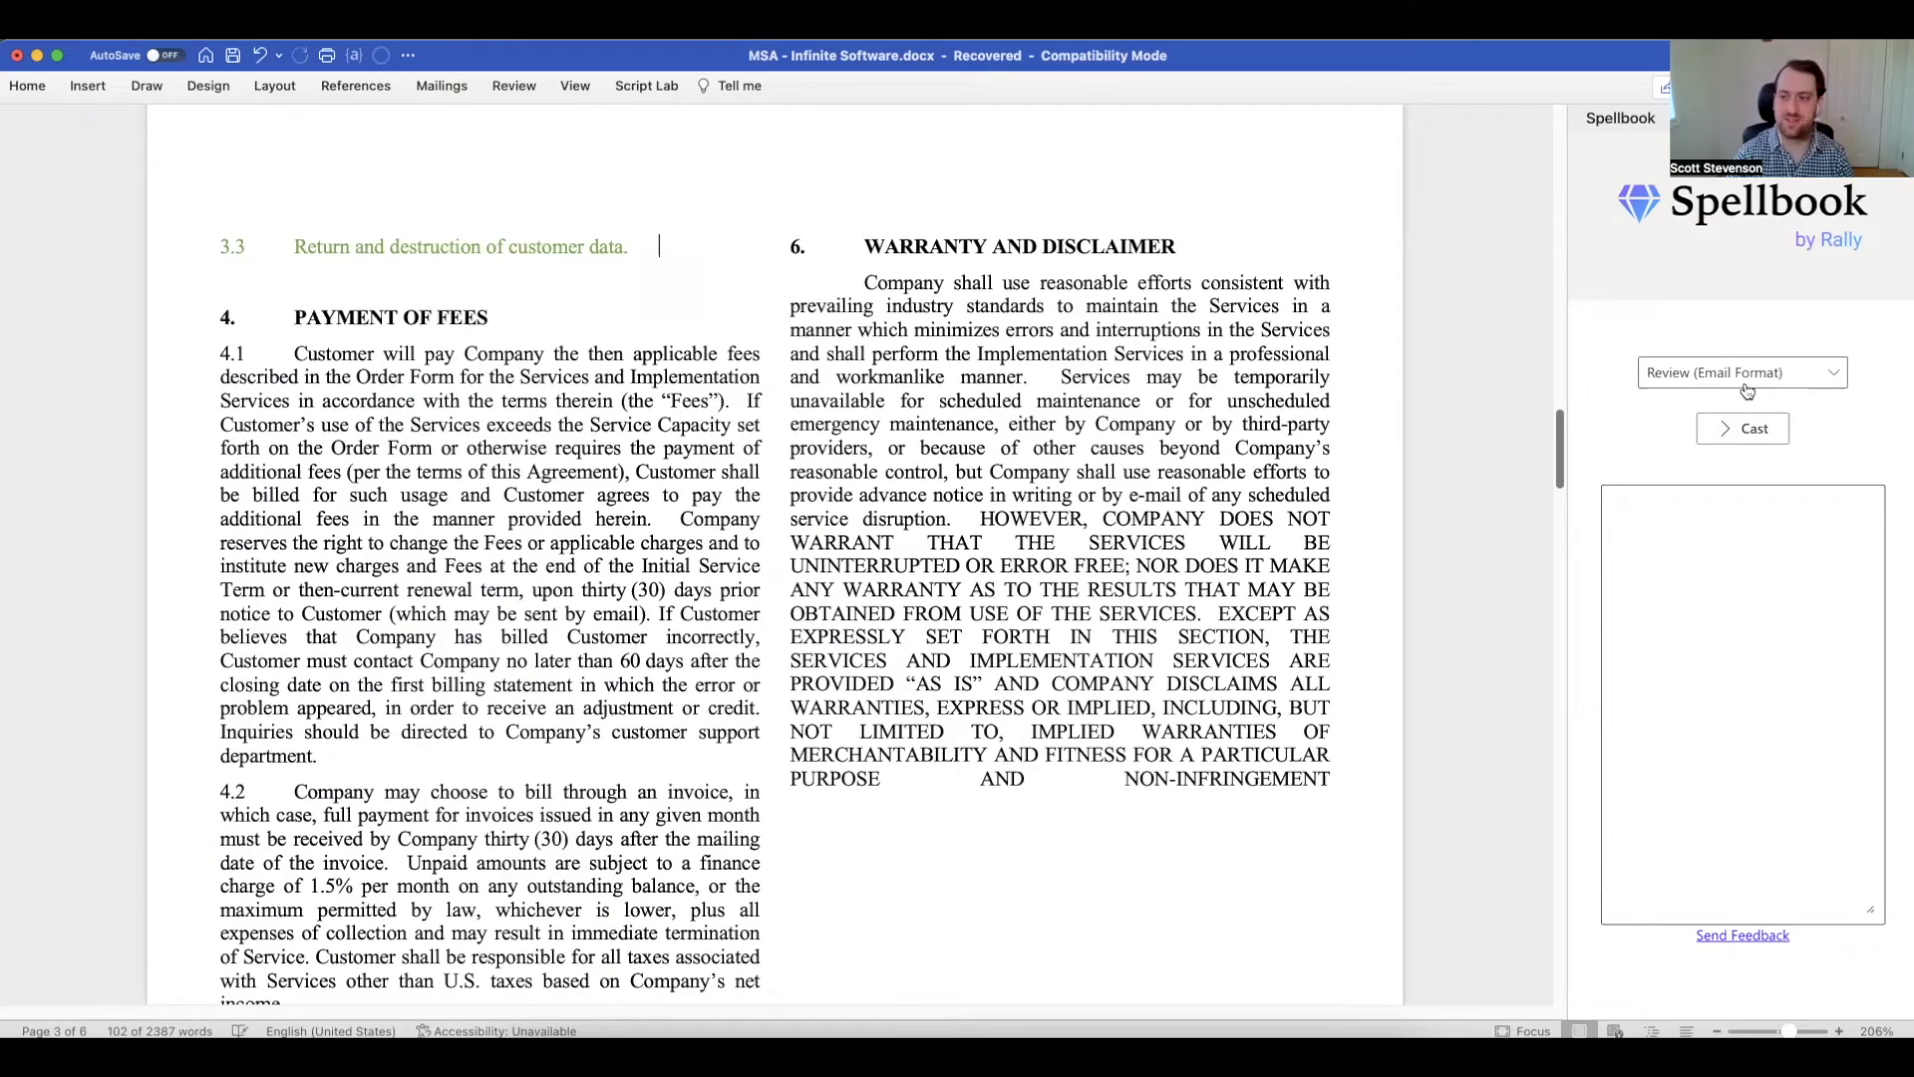
- Reopen Spellbook's list of prompt modes
scroll(1751, 738, "up", 3)
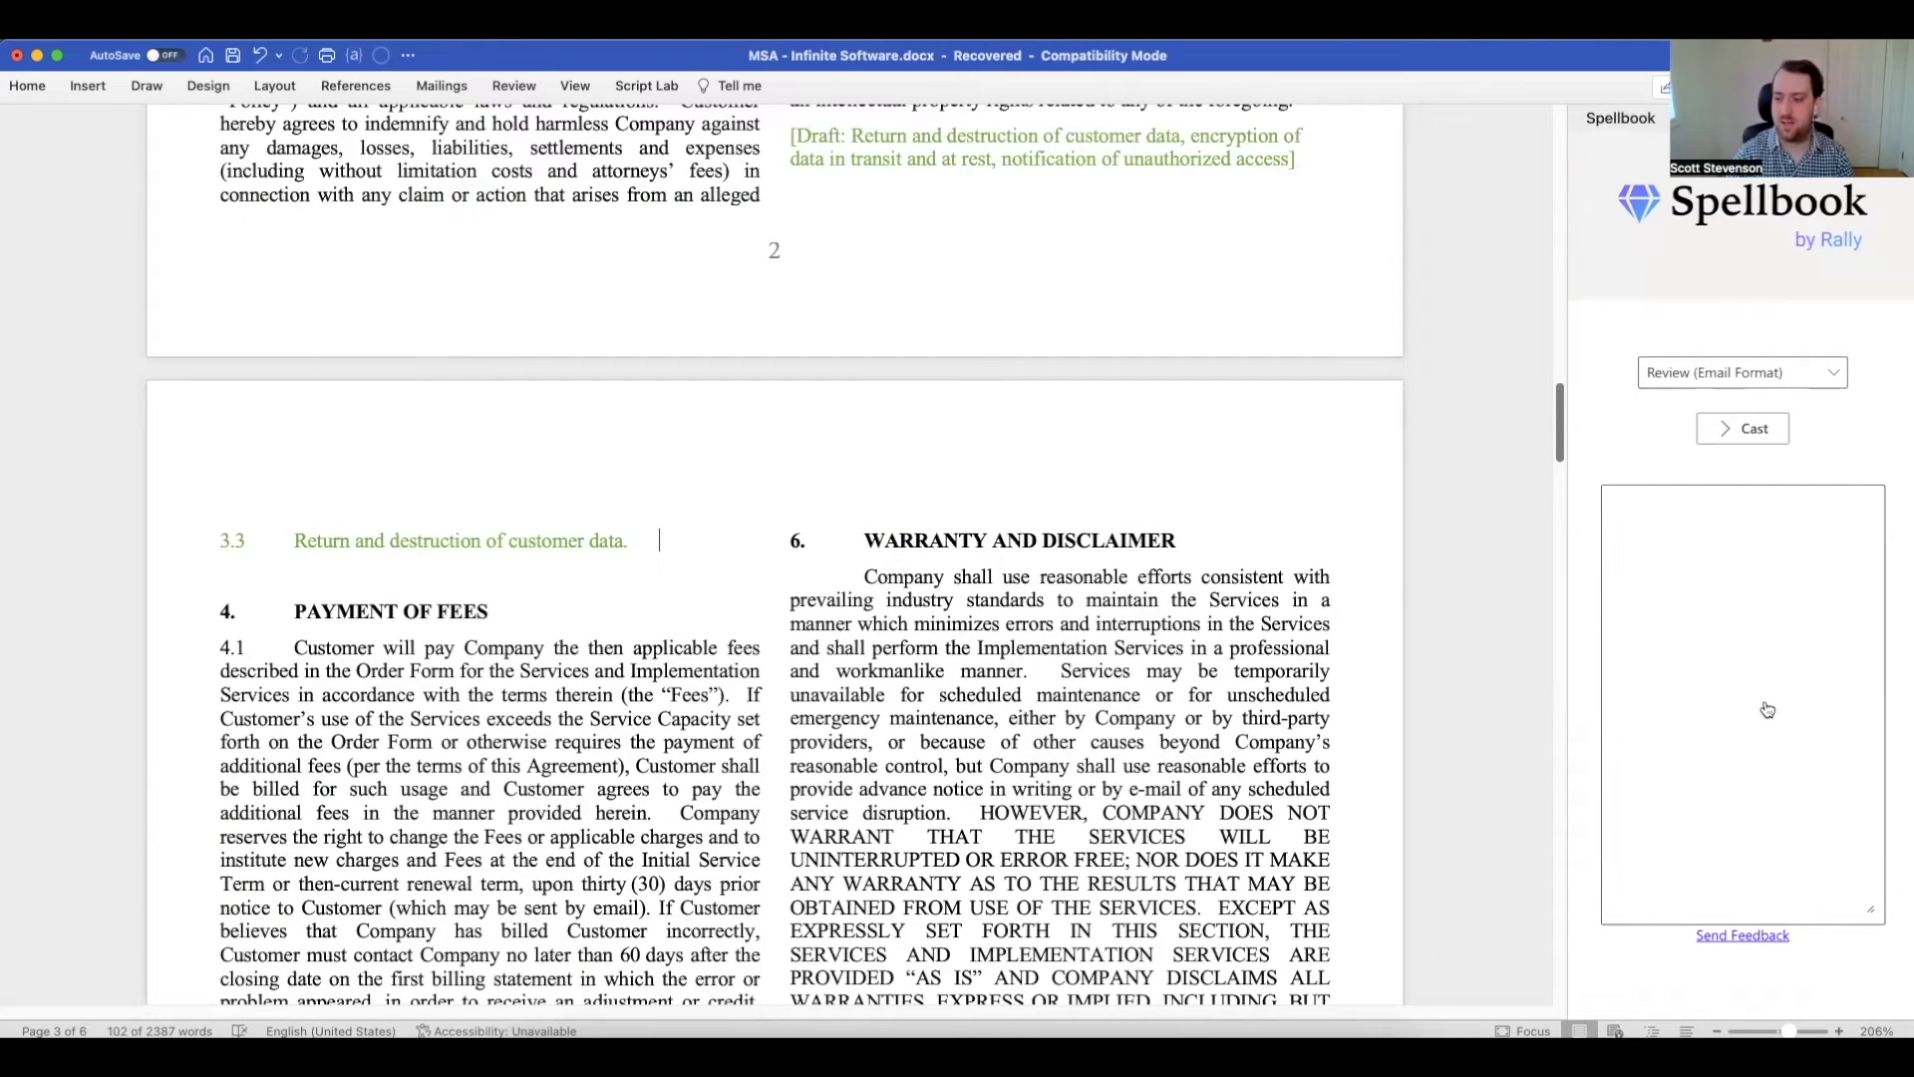
scroll(907, 495, "up", 5)
left_click(1743, 372)
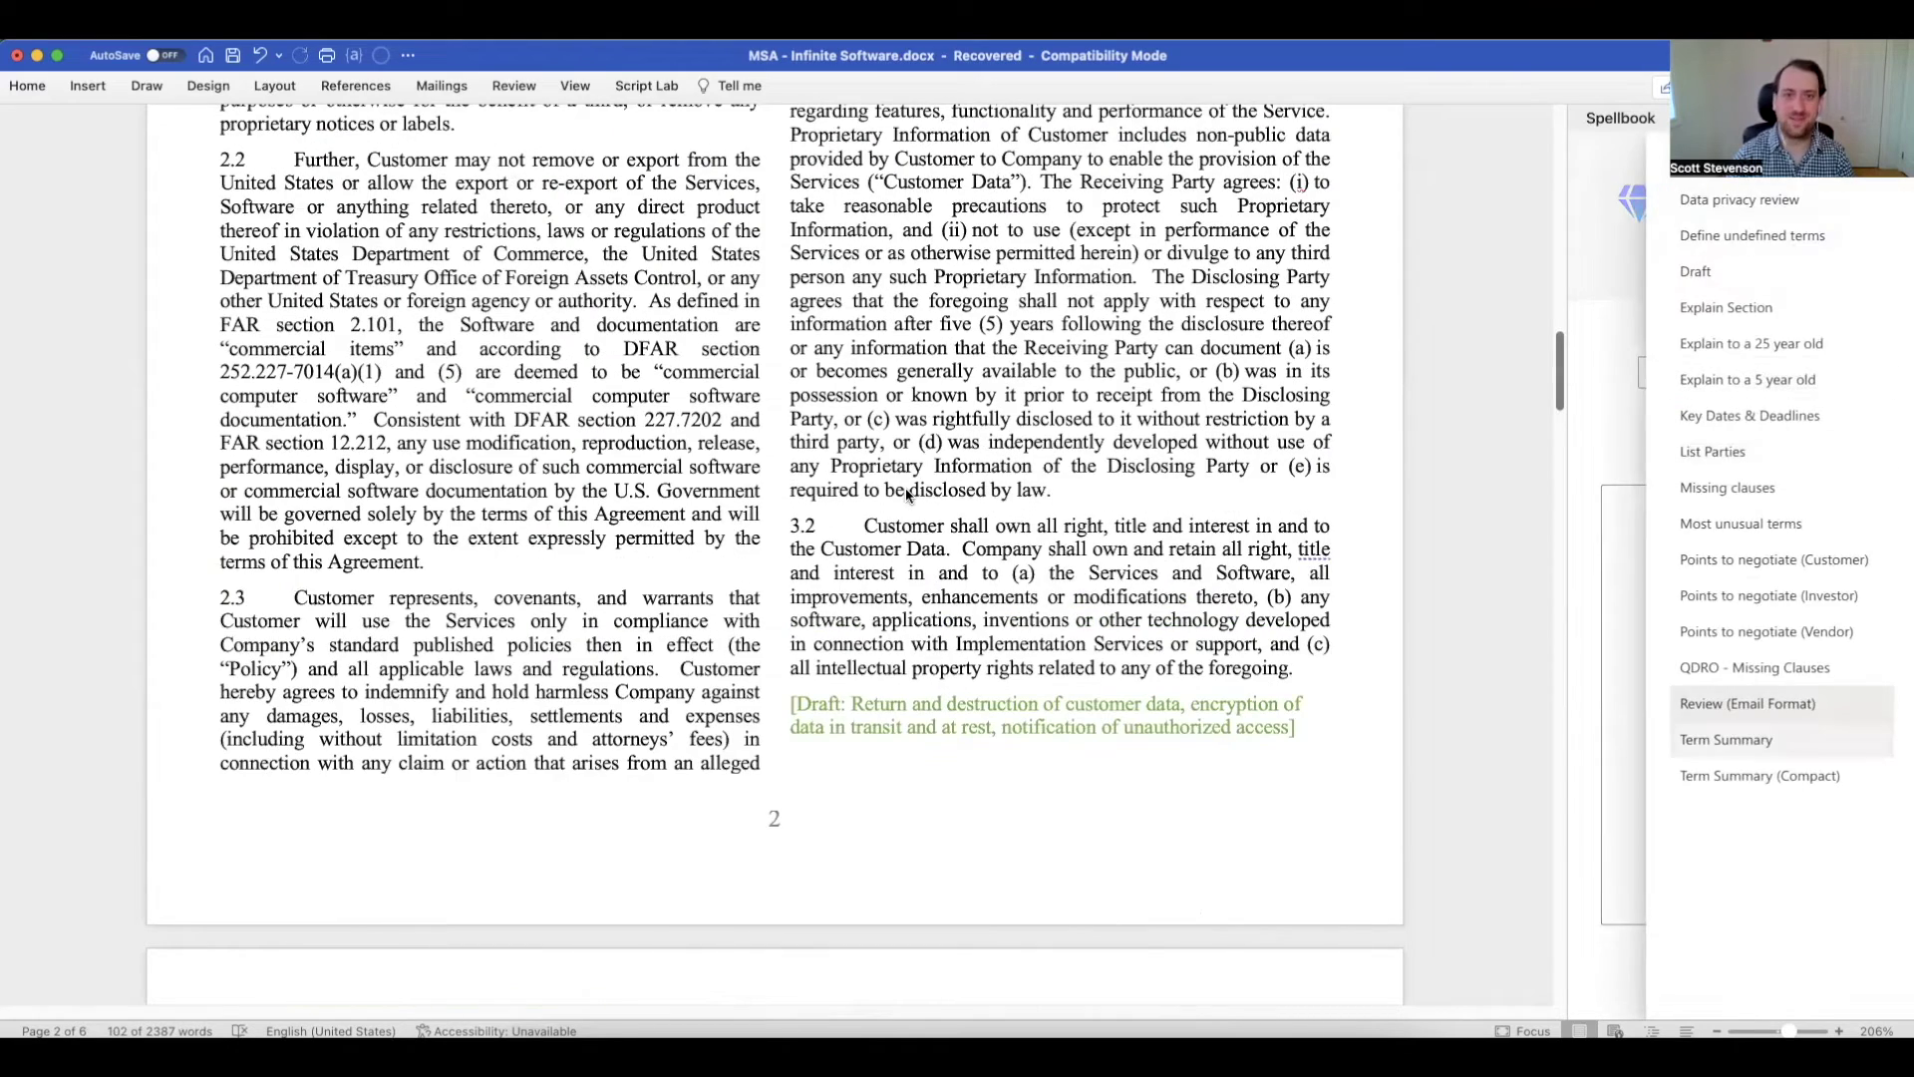
scroll(907, 495, "up", 2)
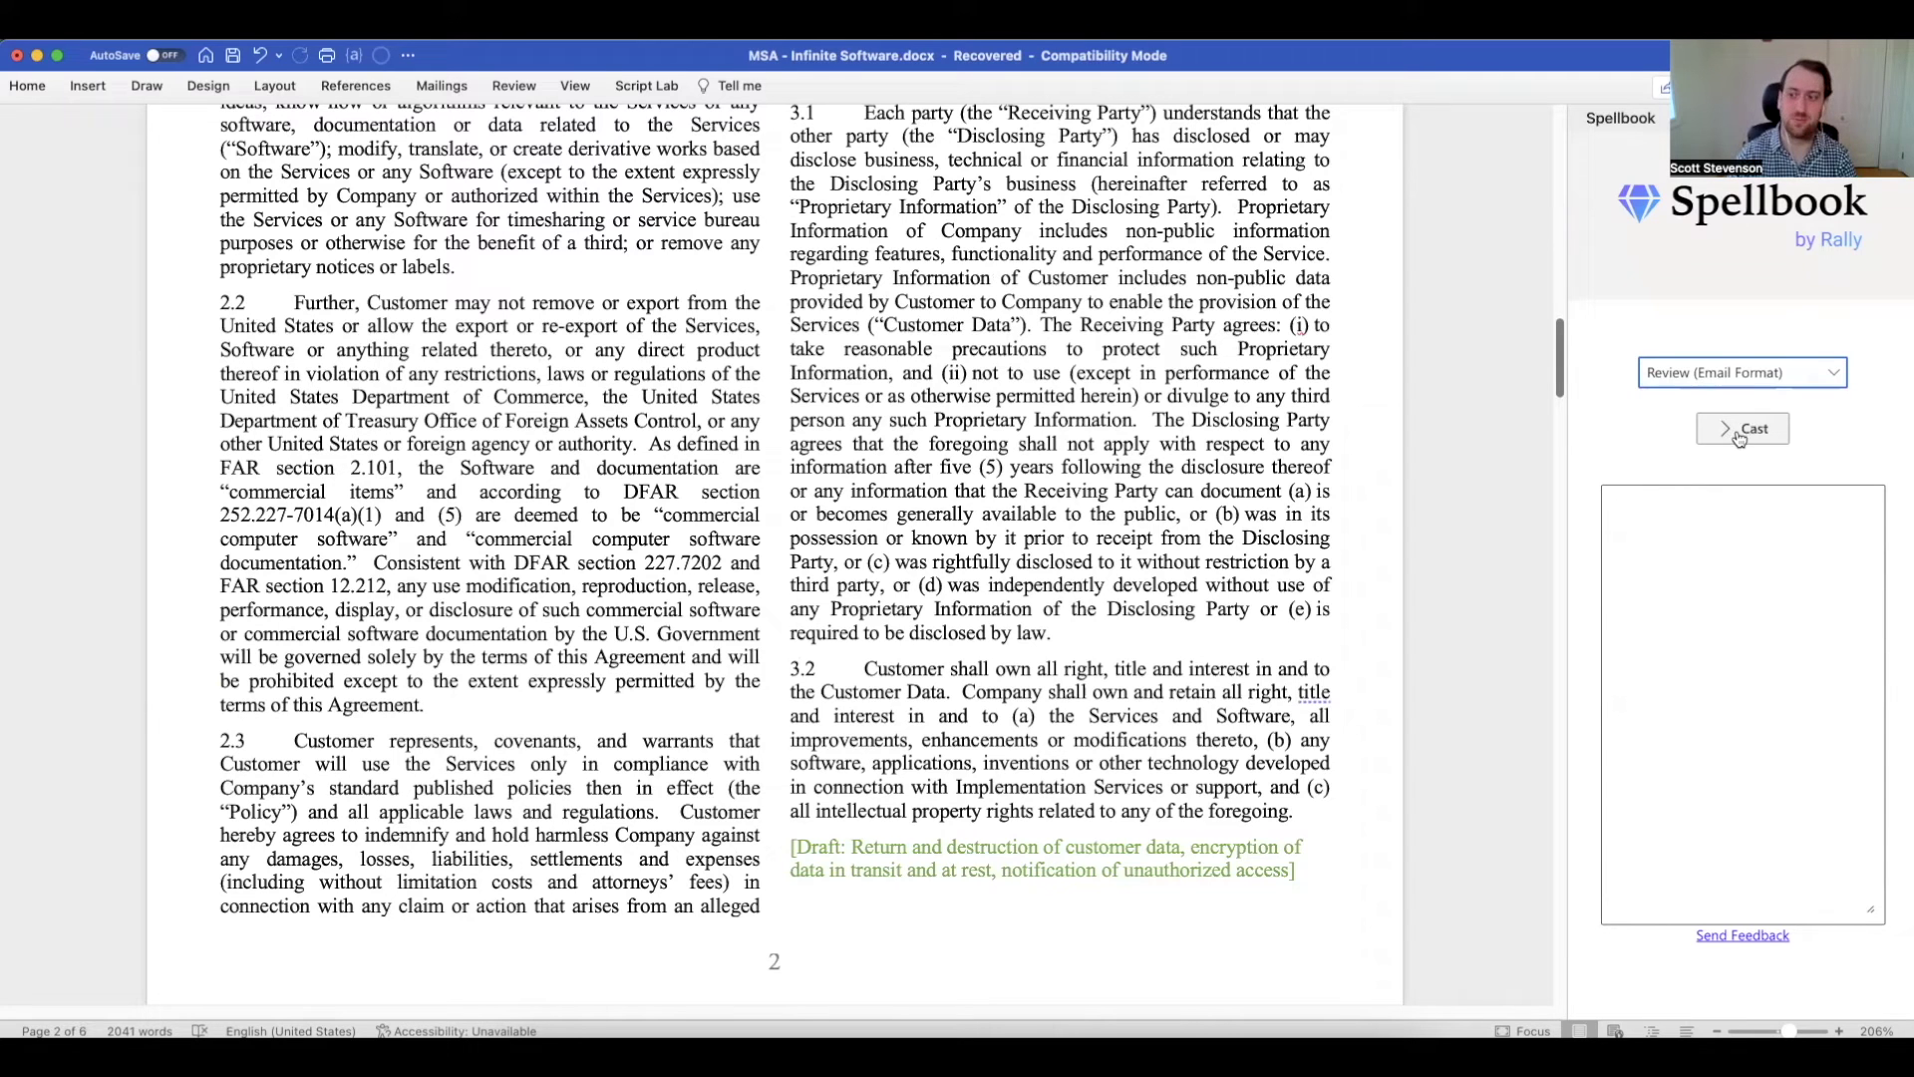
- Run the email-format review on the contract and scroll through the generated summary
left_click(1737, 437)
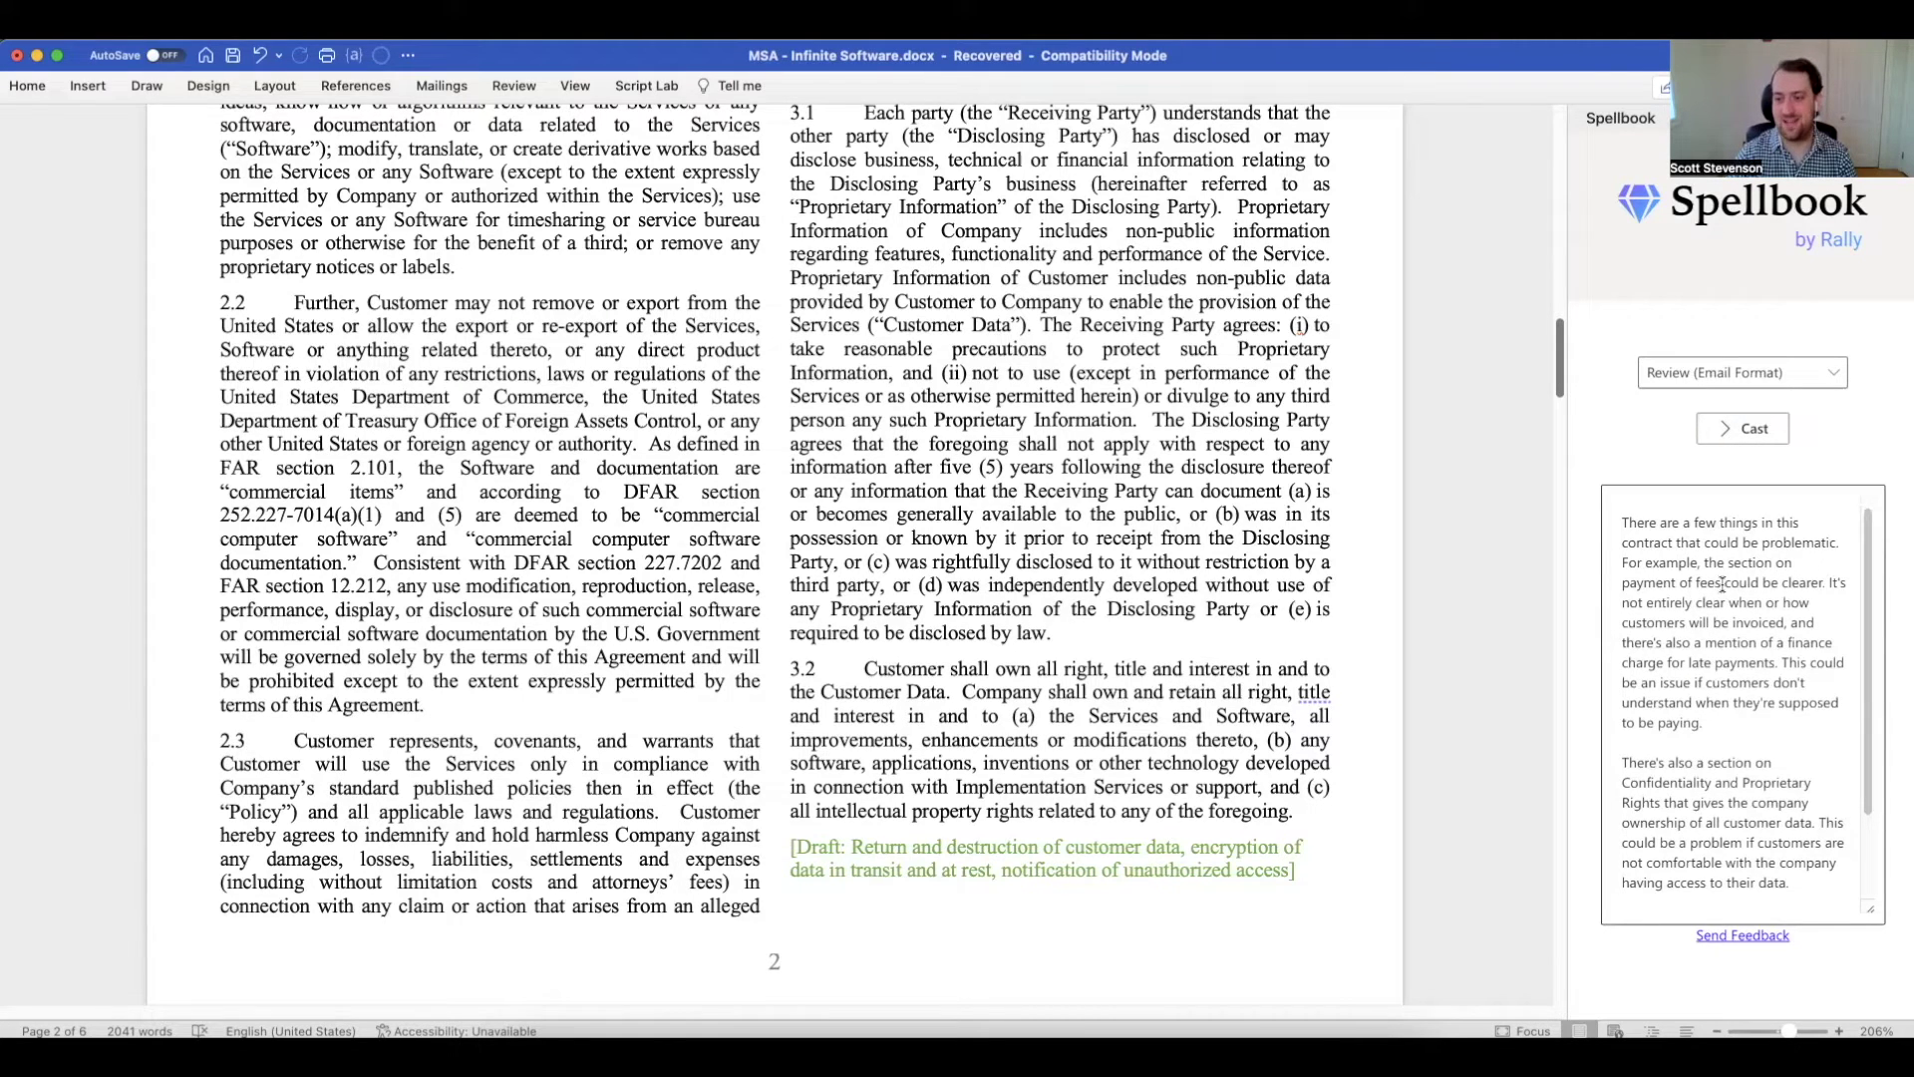
scroll(1767, 585, "up", 1)
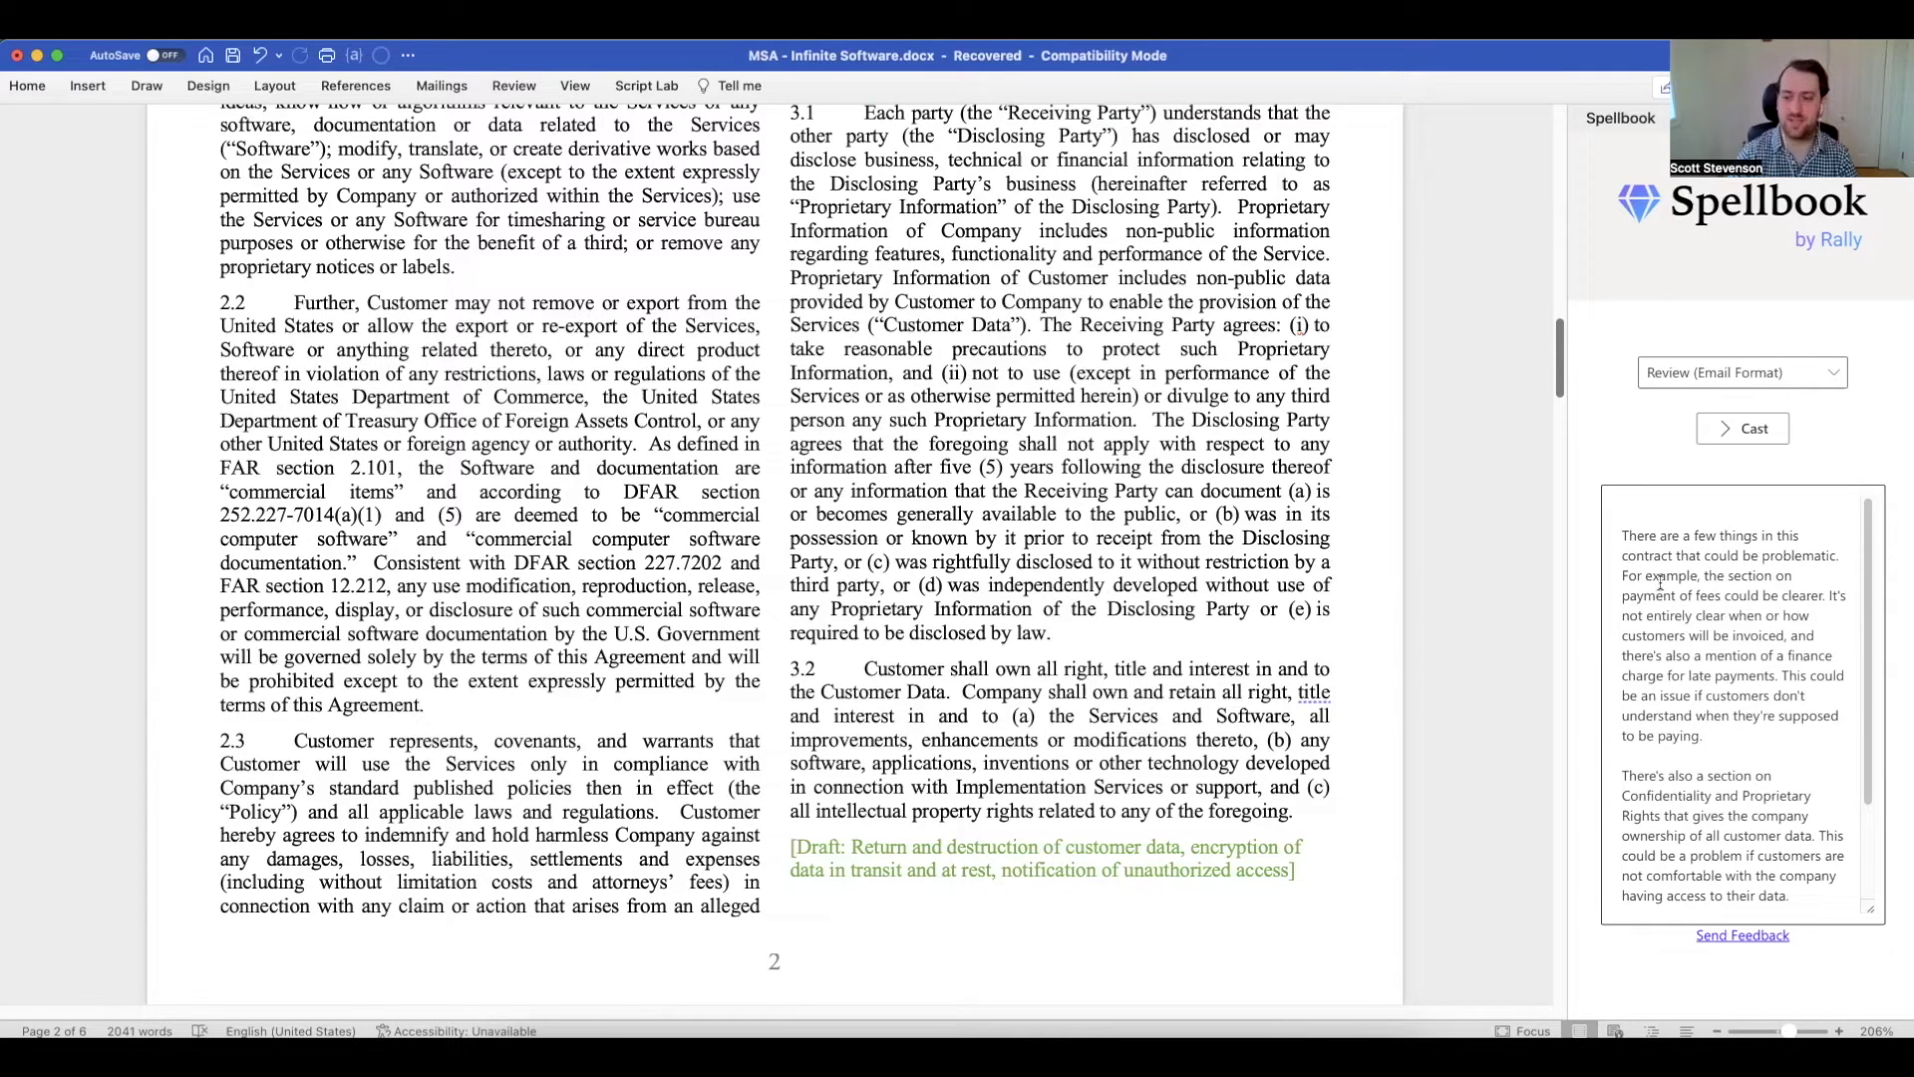
scroll(1660, 598, "down", 5)
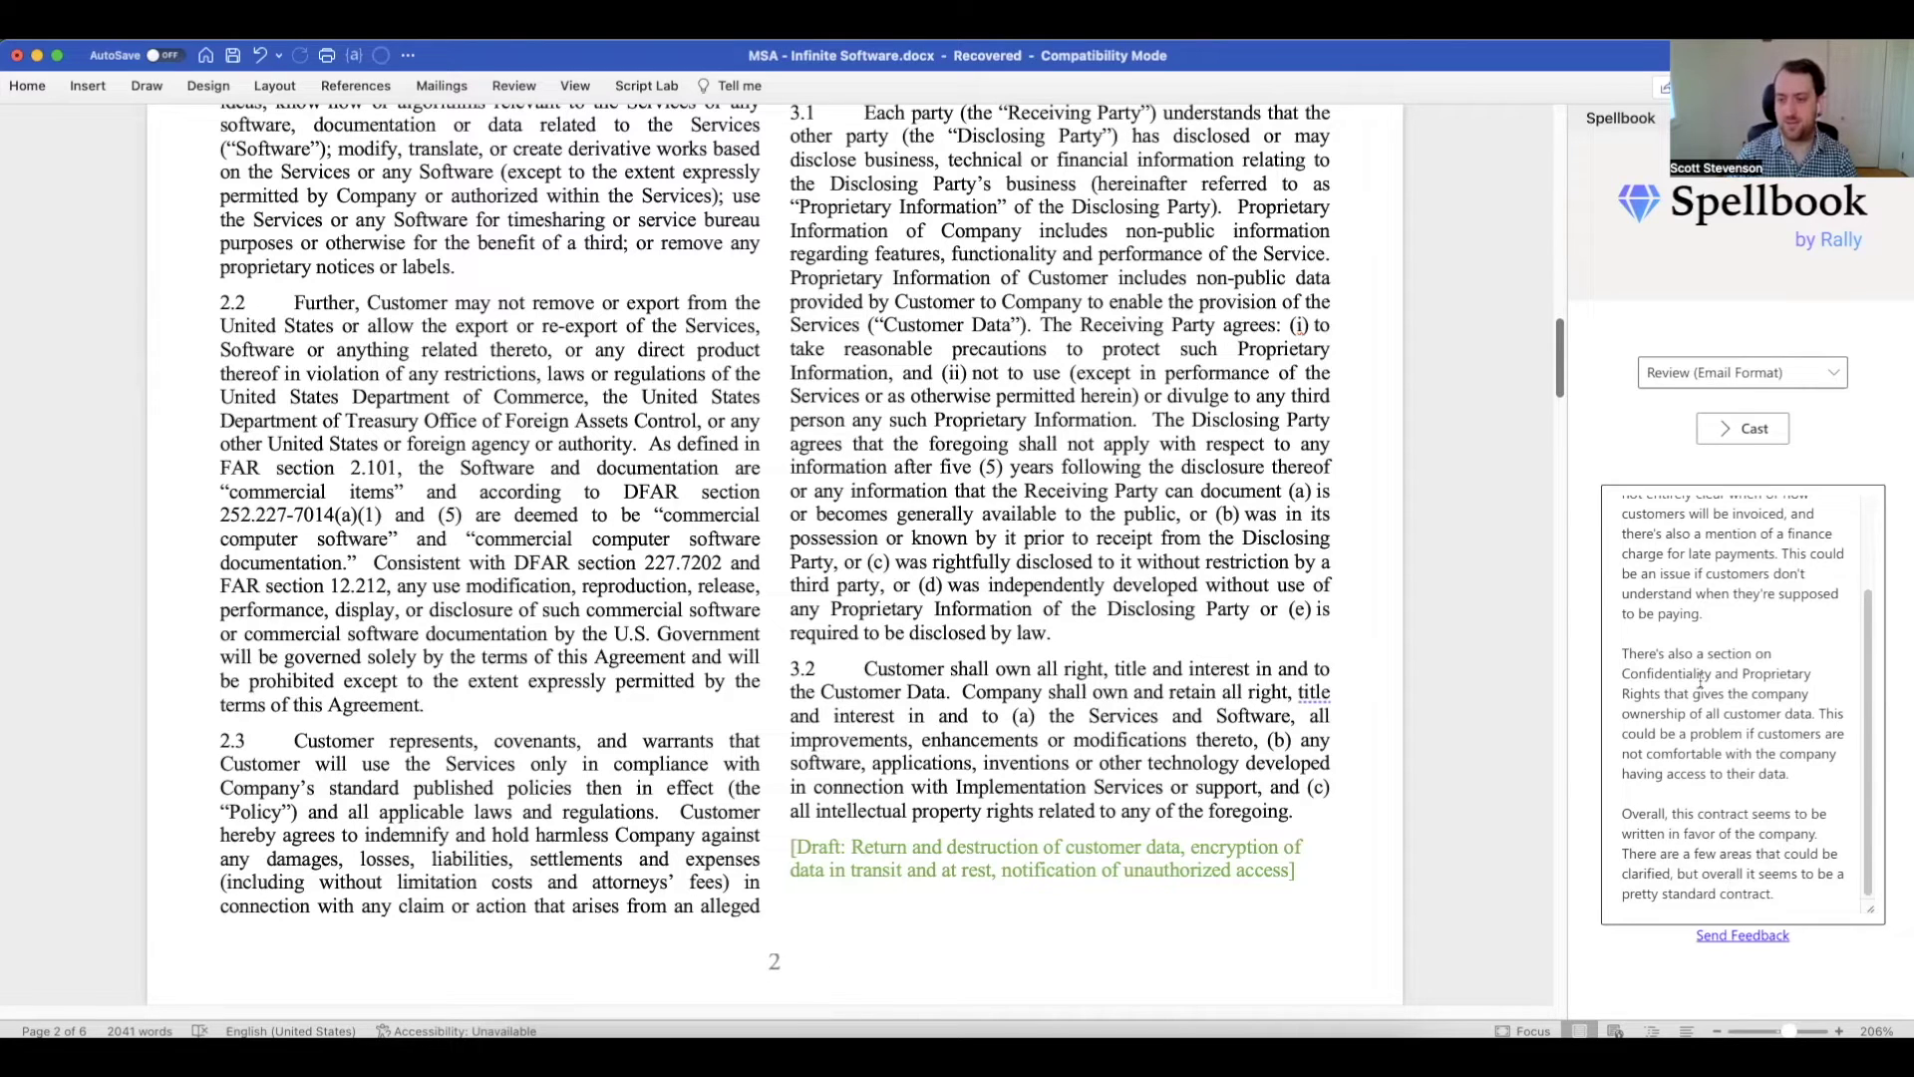
scroll(1675, 598, "up", 5)
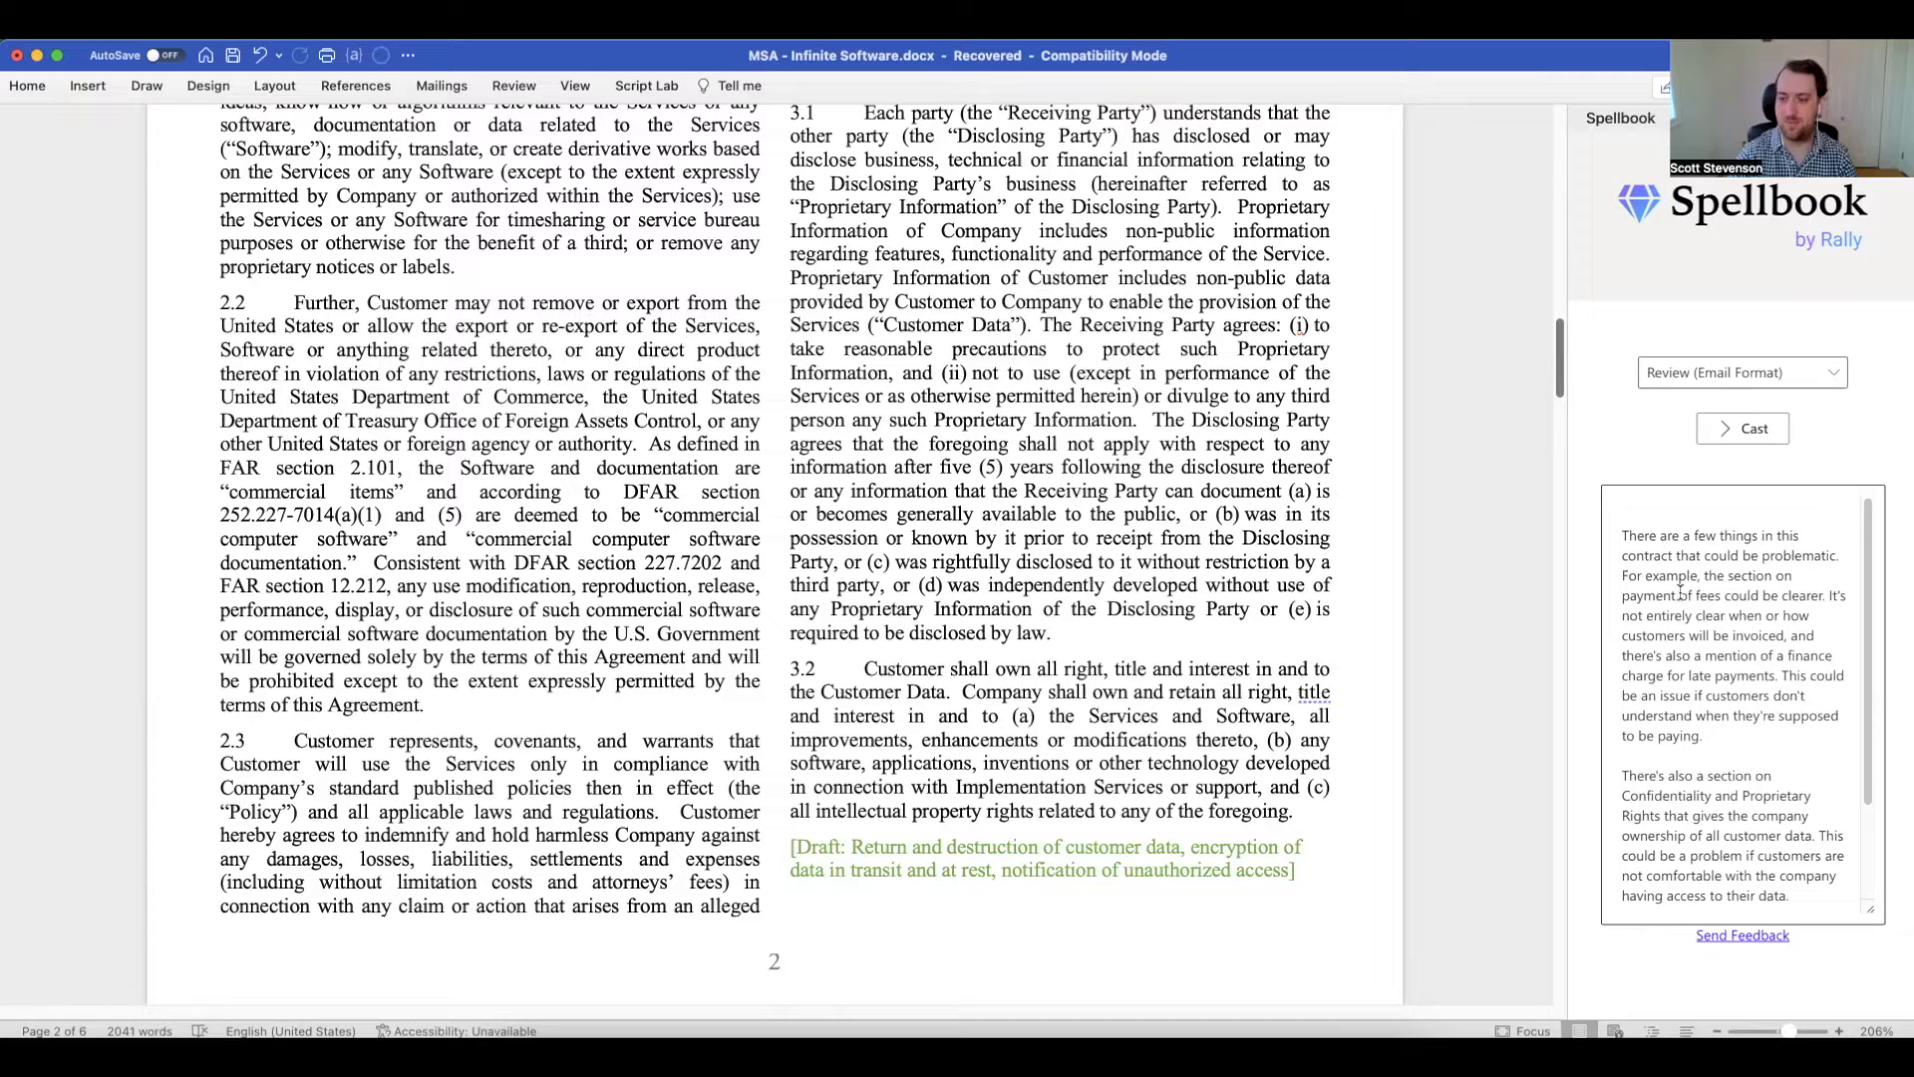
scroll(1679, 592, "down", 1)
- Highlight the review's points on unclear fee payment and late-payment finance charges
left_click_drag(1632, 551, 1818, 571)
scroll(1819, 570, "down", 1)
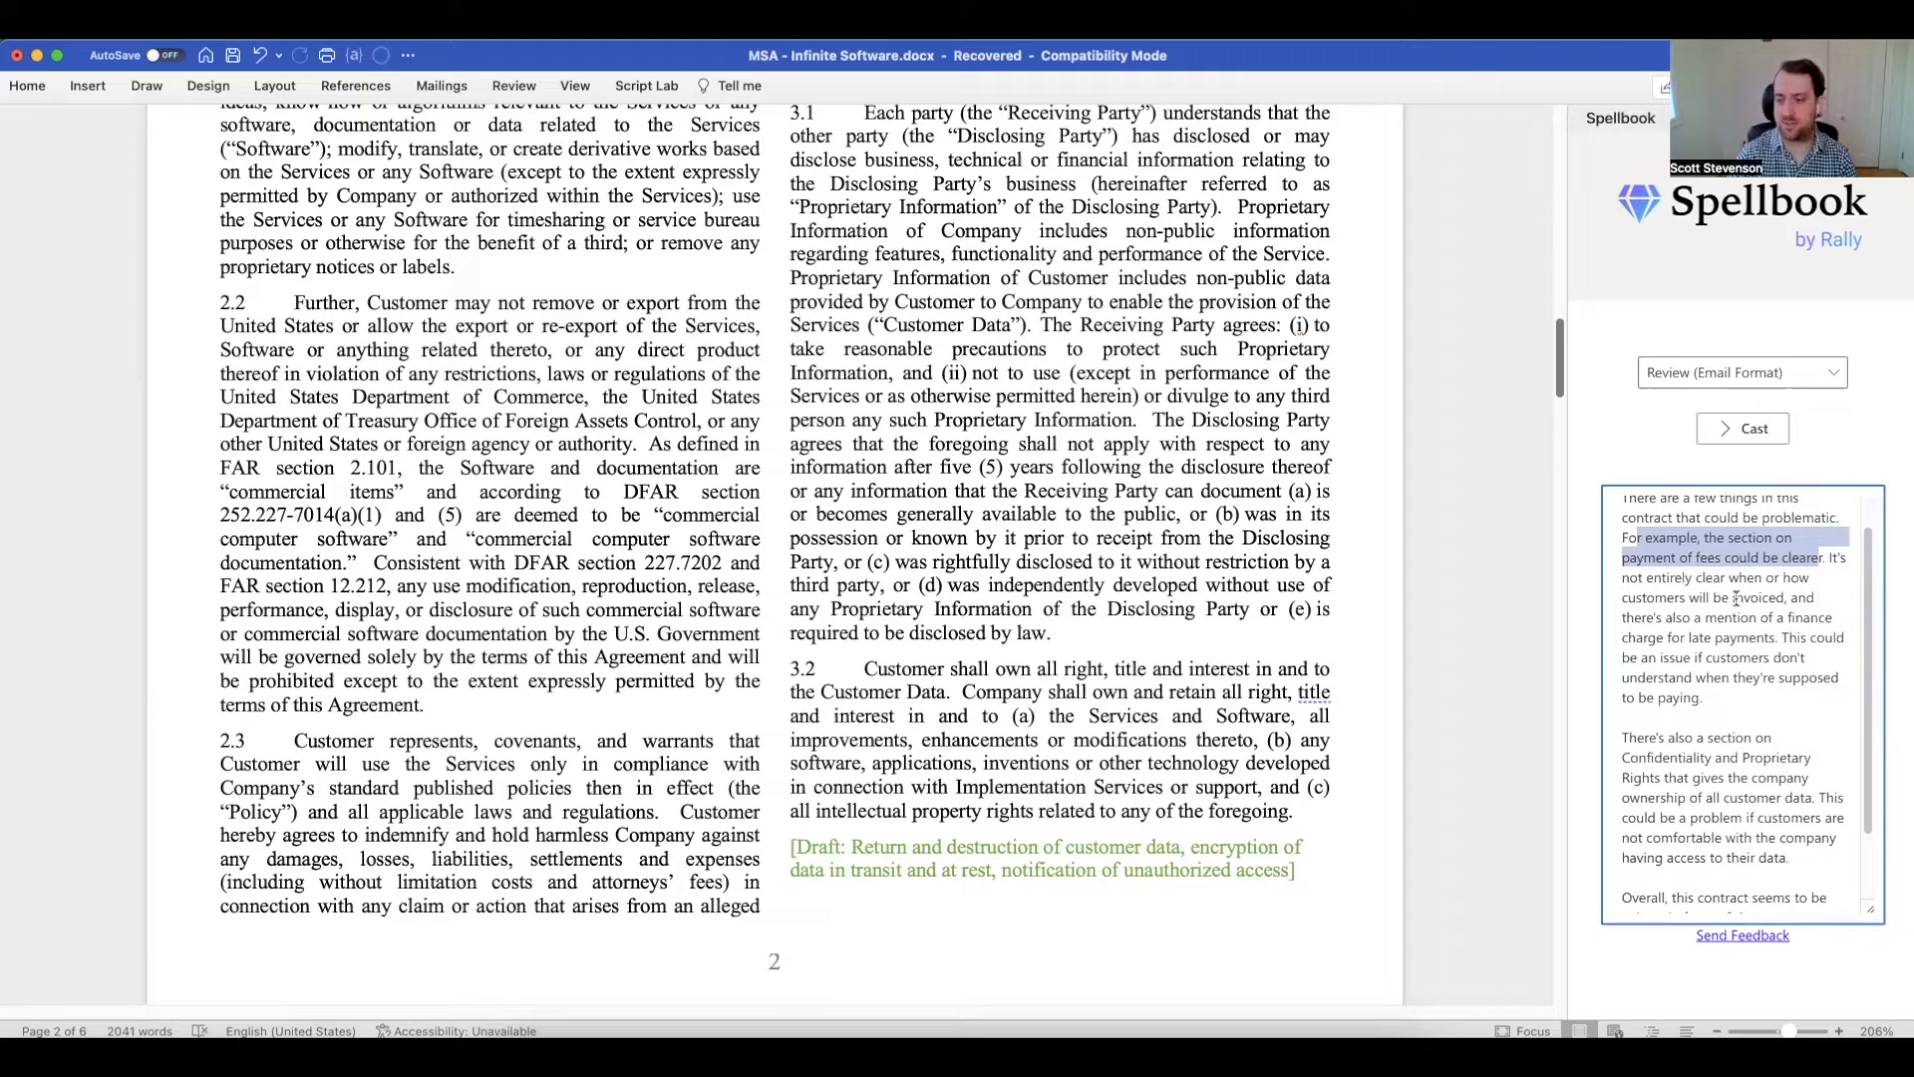
left_click_drag(1735, 598, 1774, 635)
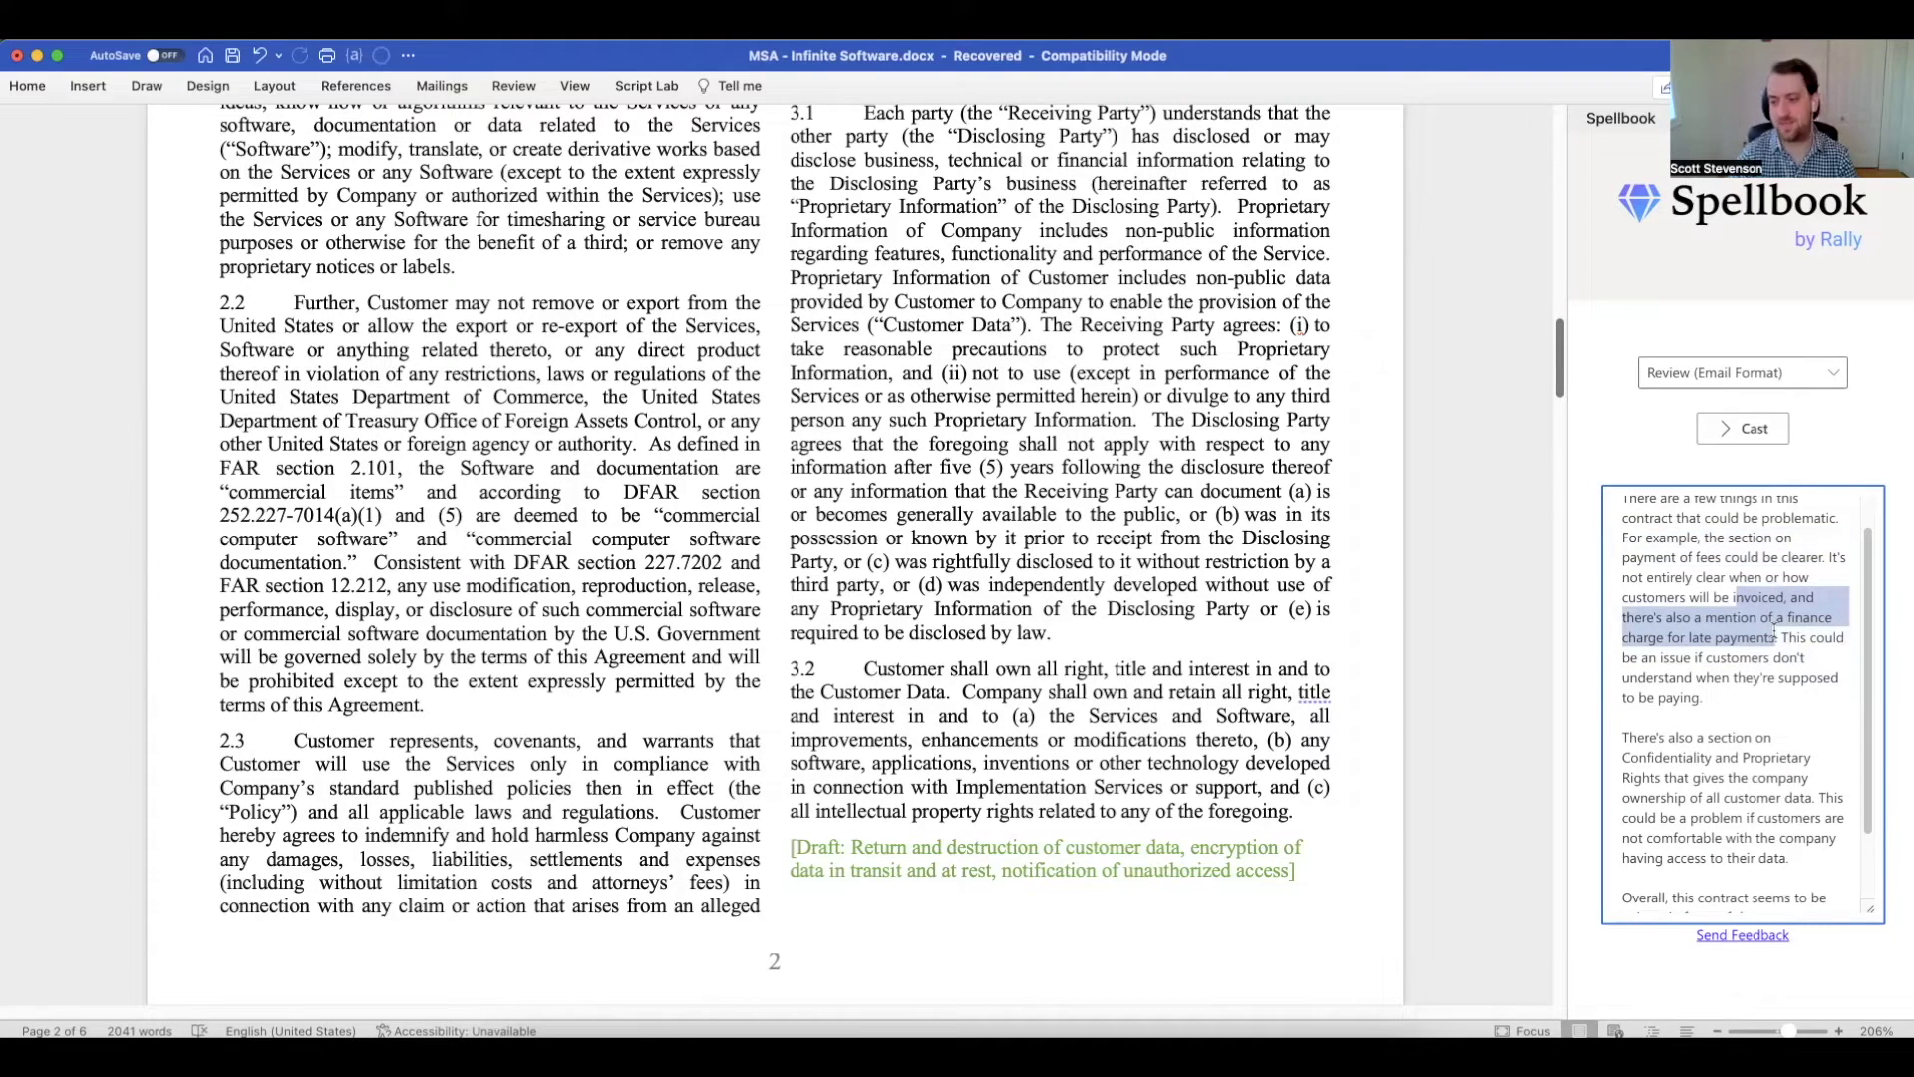
scroll(1774, 635, "down", 1)
scroll(1774, 635, "down", 3)
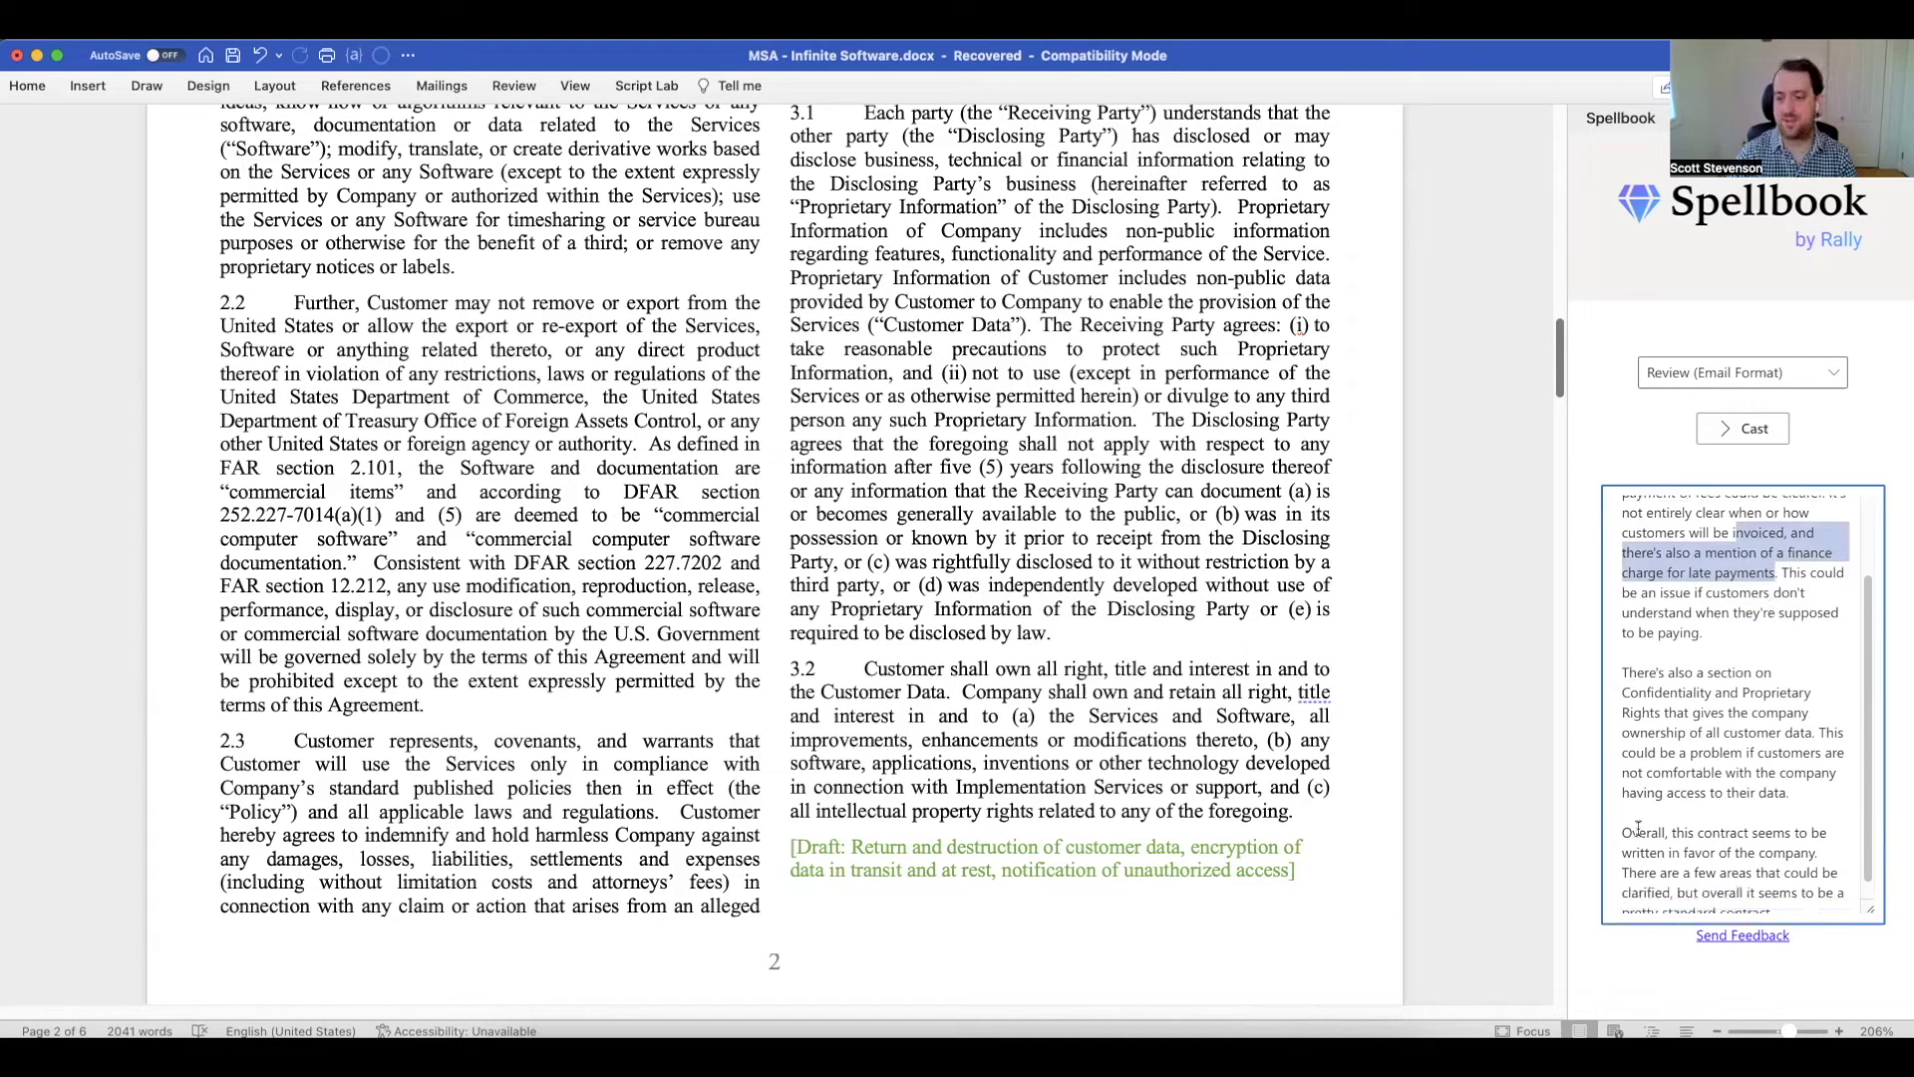
left_click_drag(1633, 832, 1821, 855)
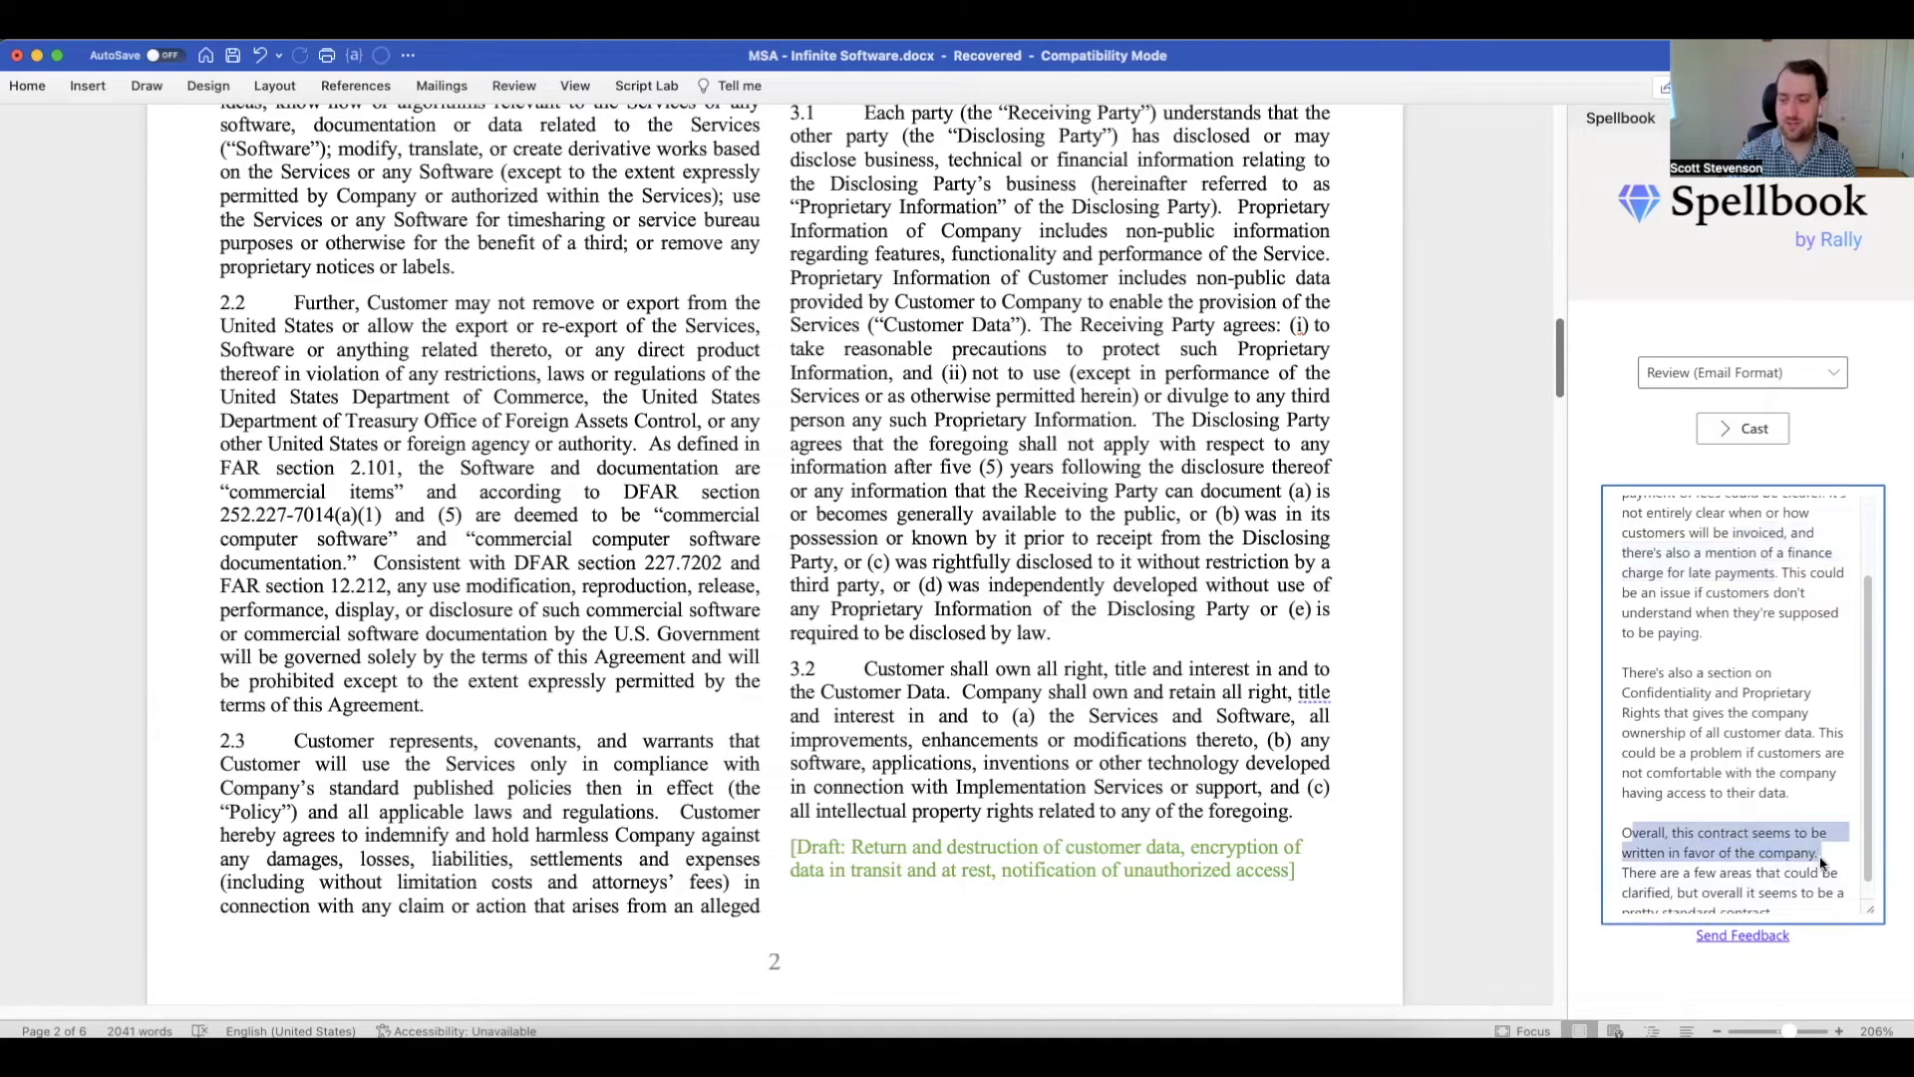
scroll(1811, 787, "down", 1)
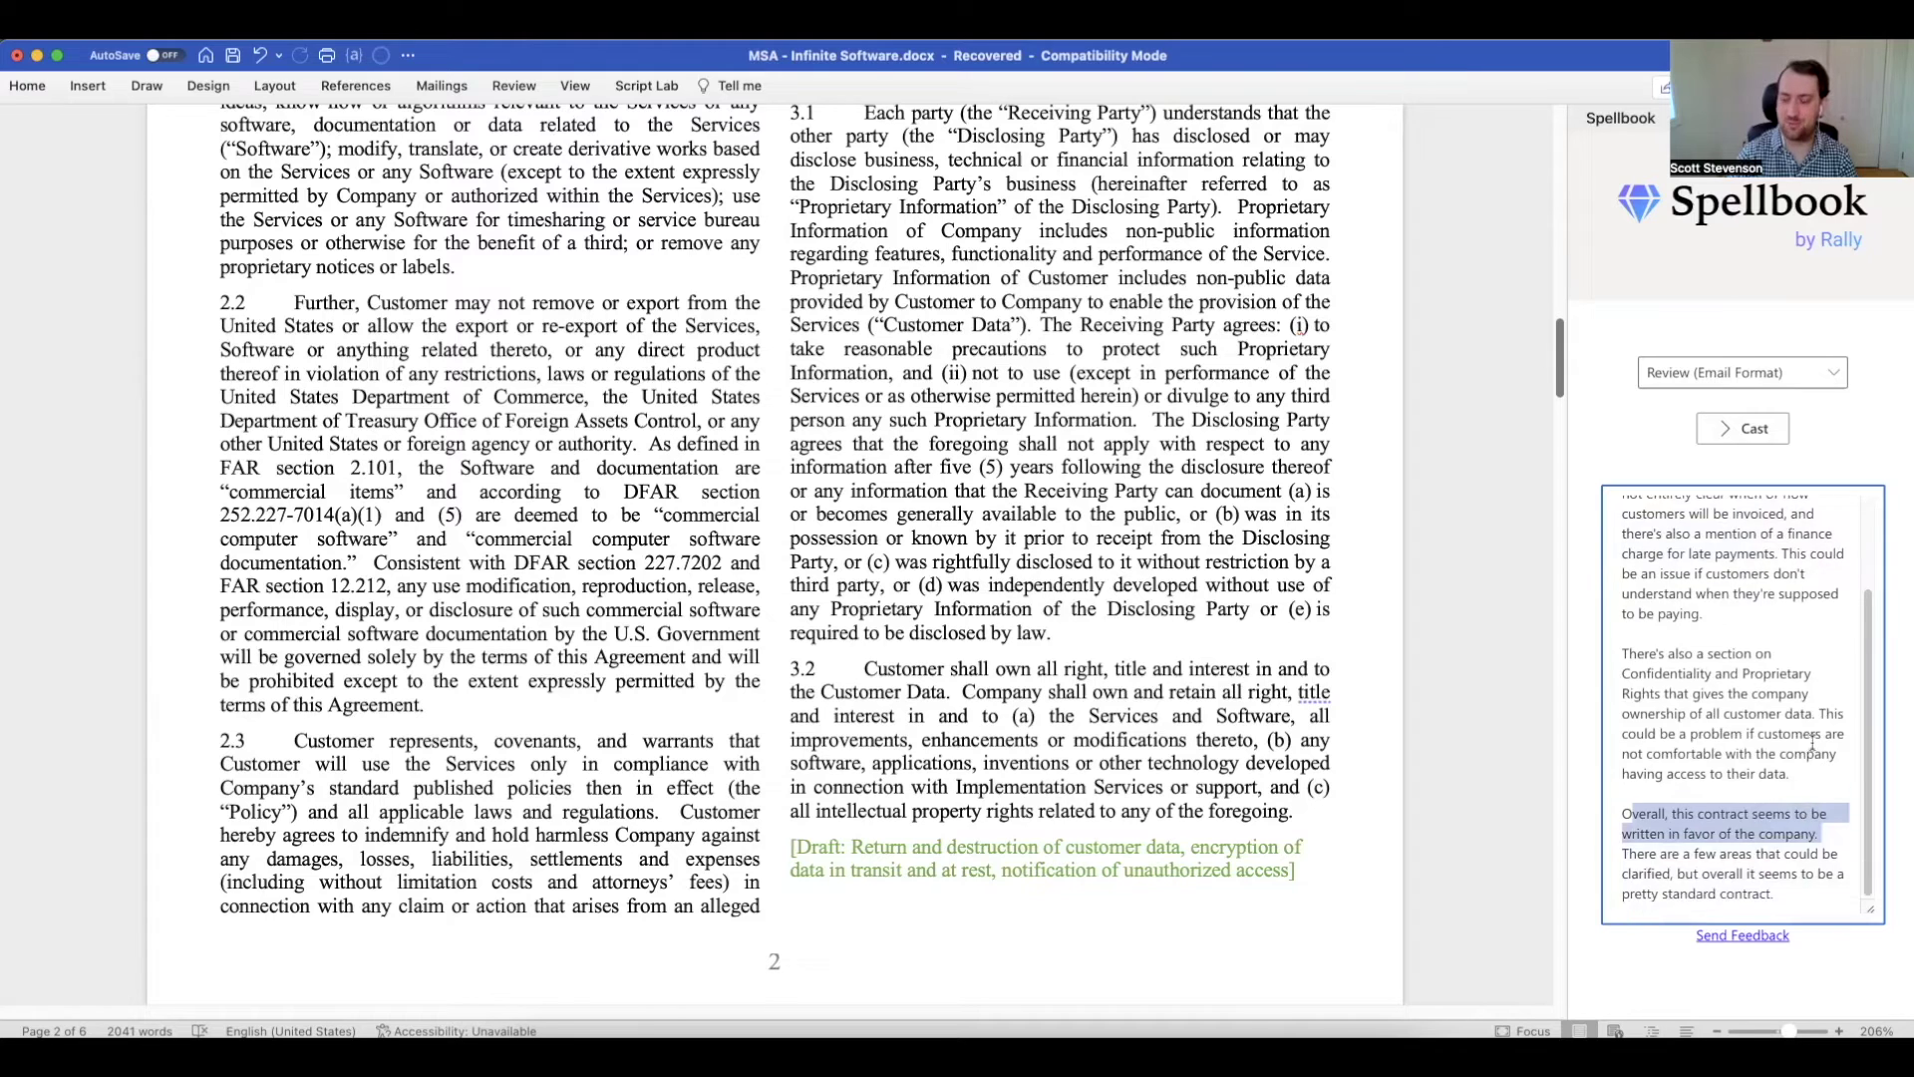
scroll(1814, 695, "up", 3)
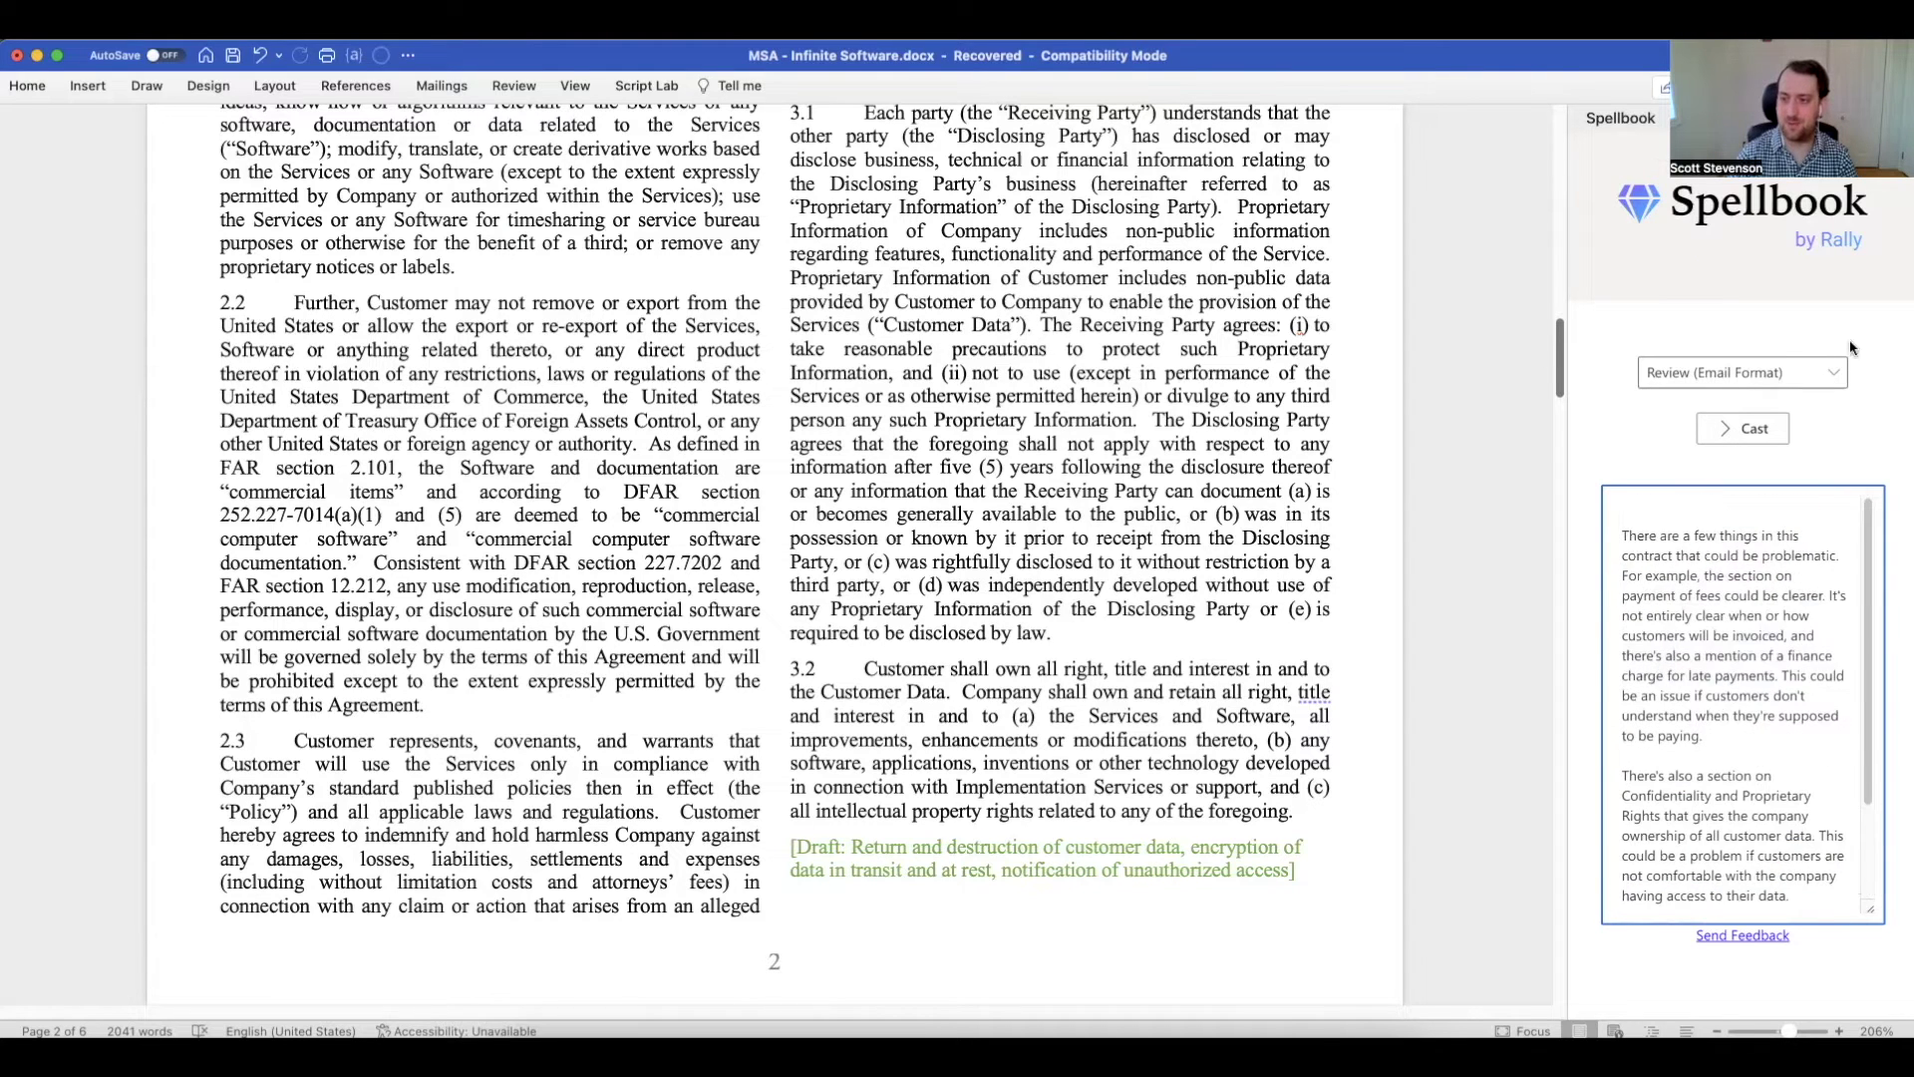
- Close the mode list keeping Review (Email Format), then switch to the Spellbook website in the browser
left_click(1810, 373)
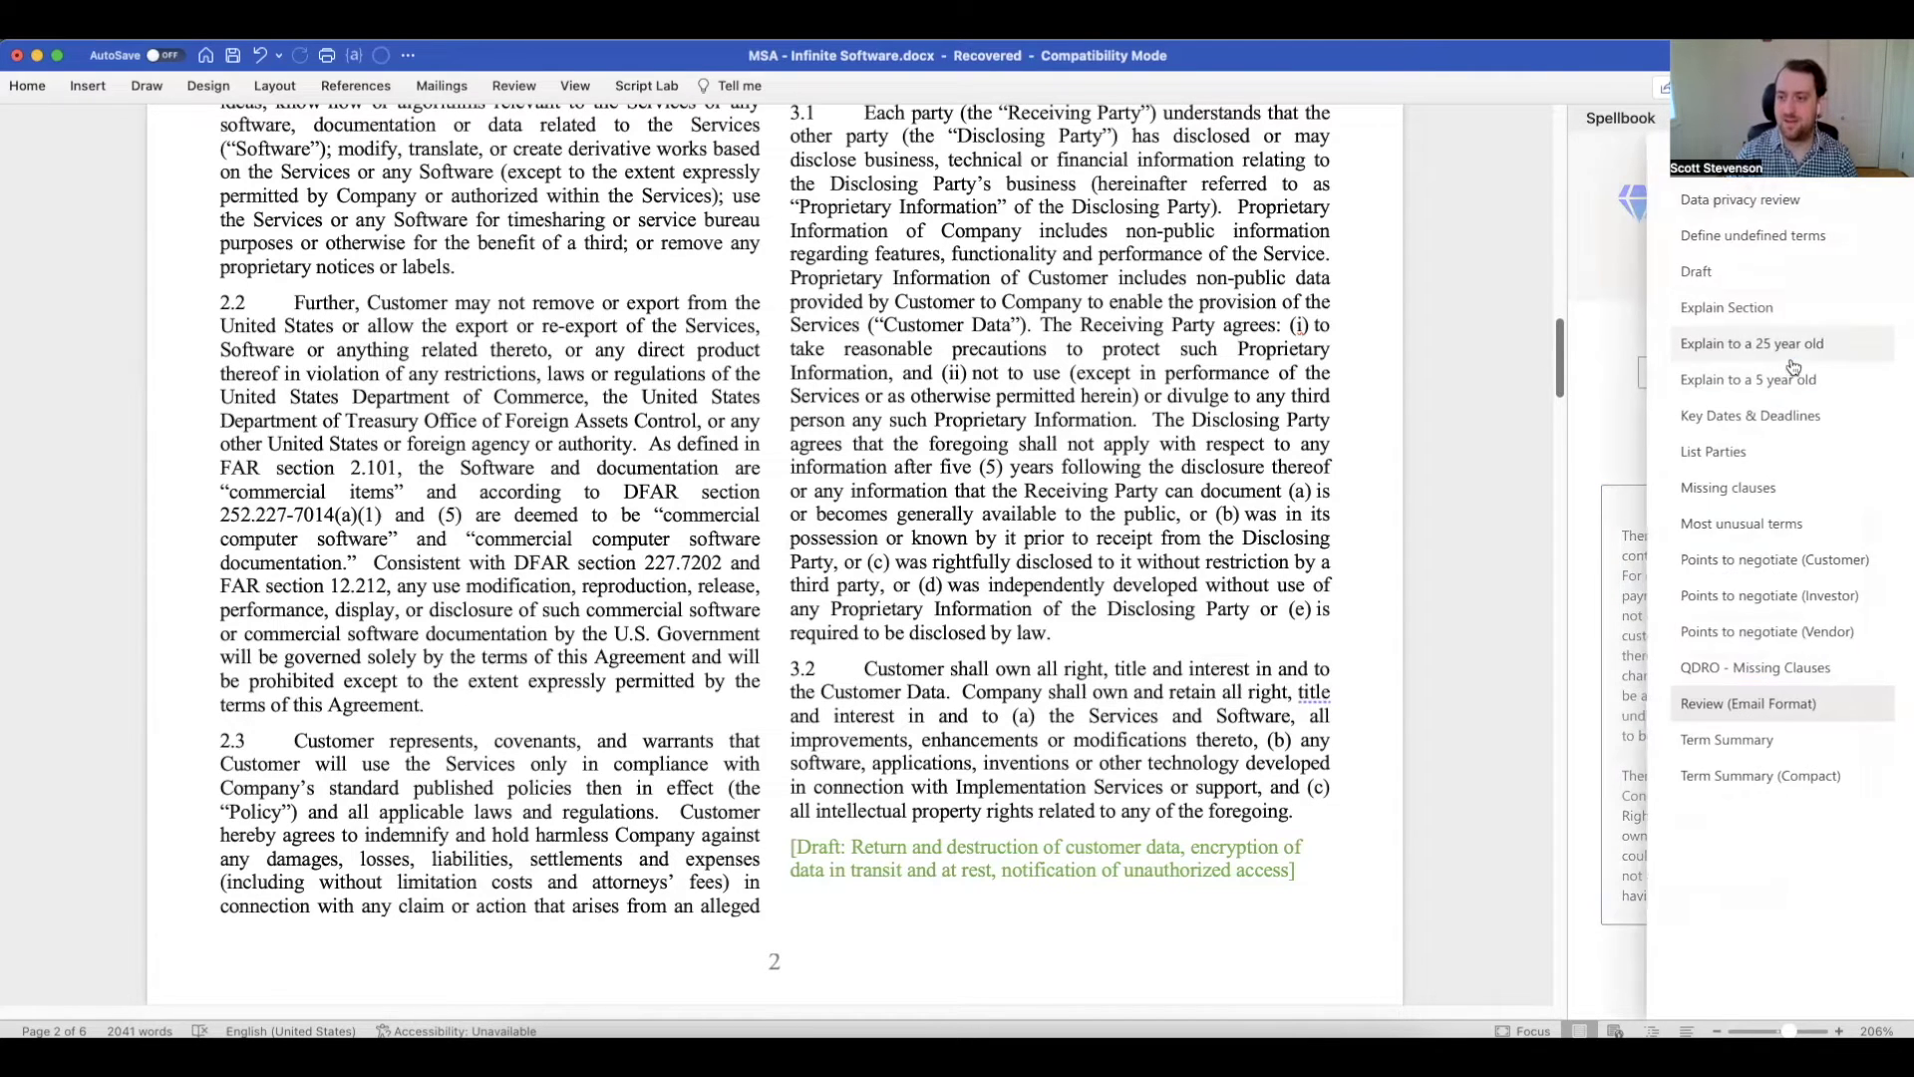
left_click(1607, 457)
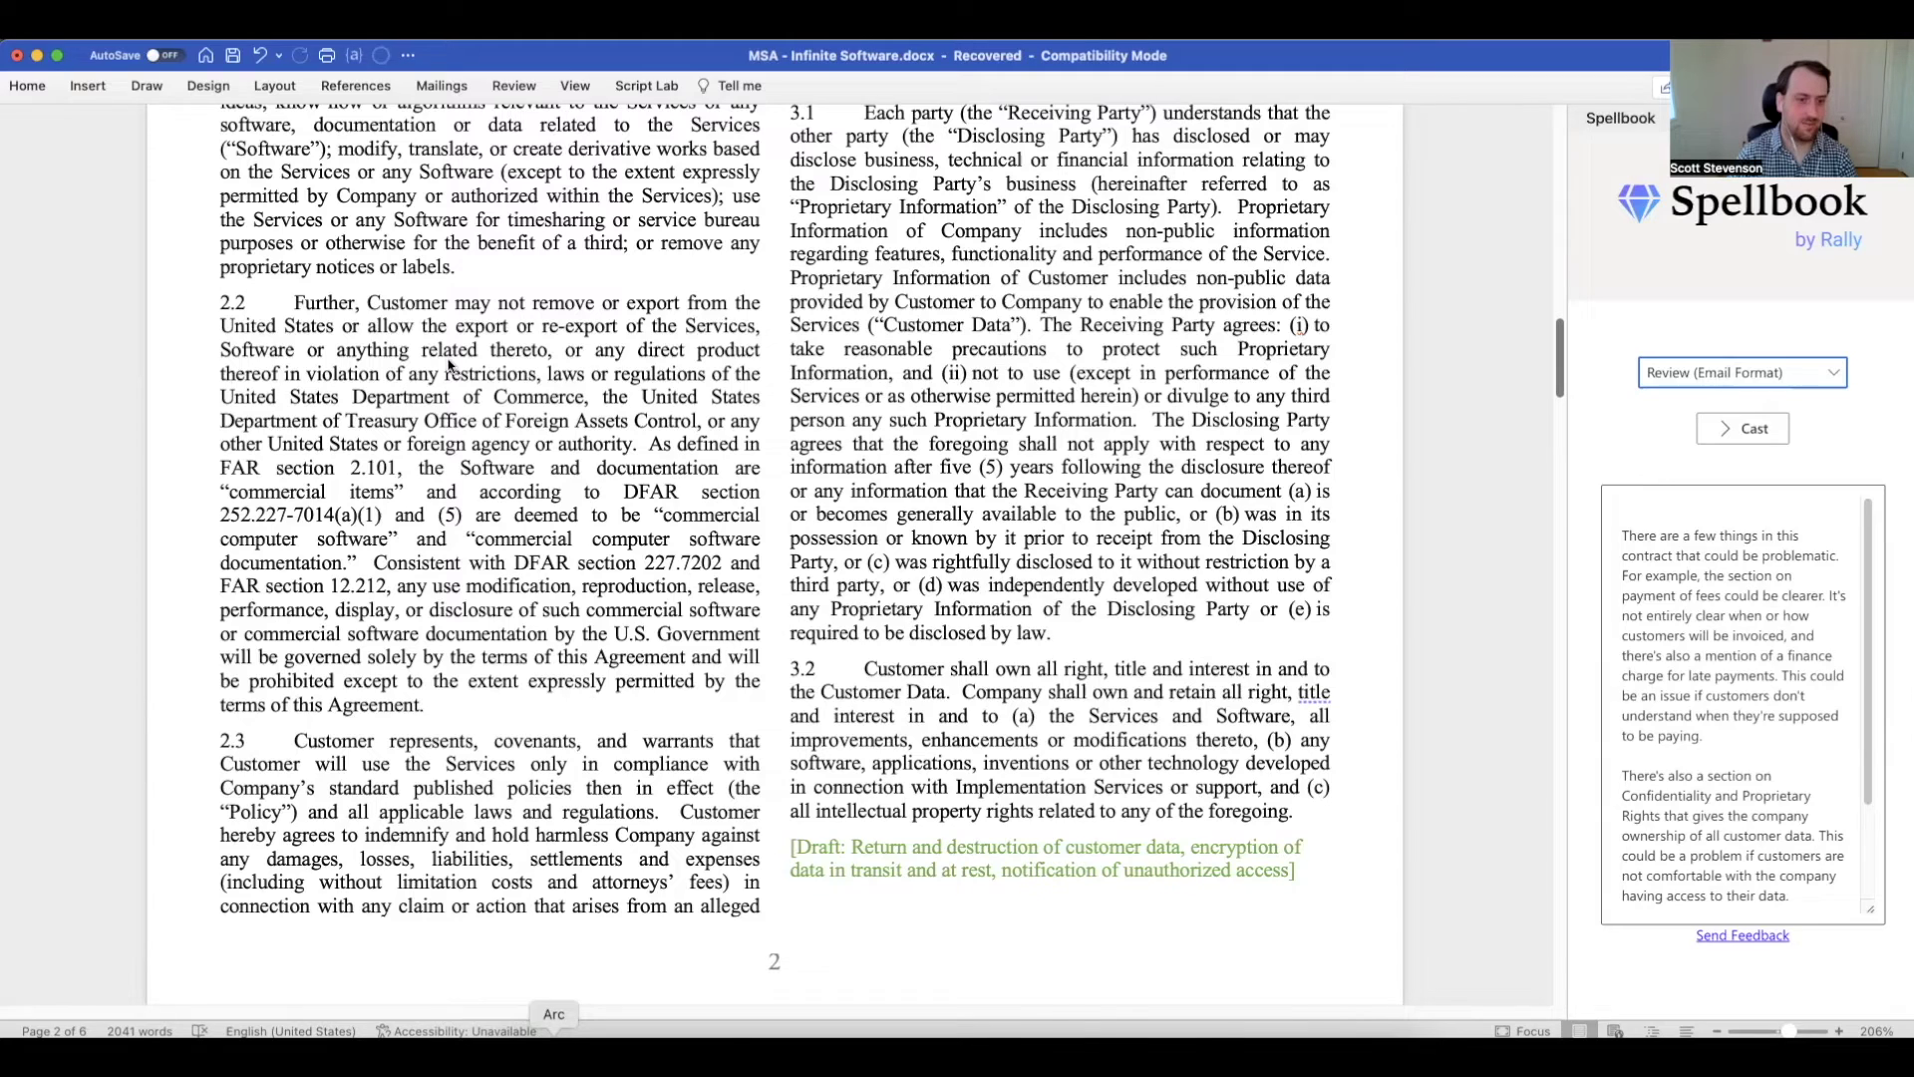
key("super+Tab")
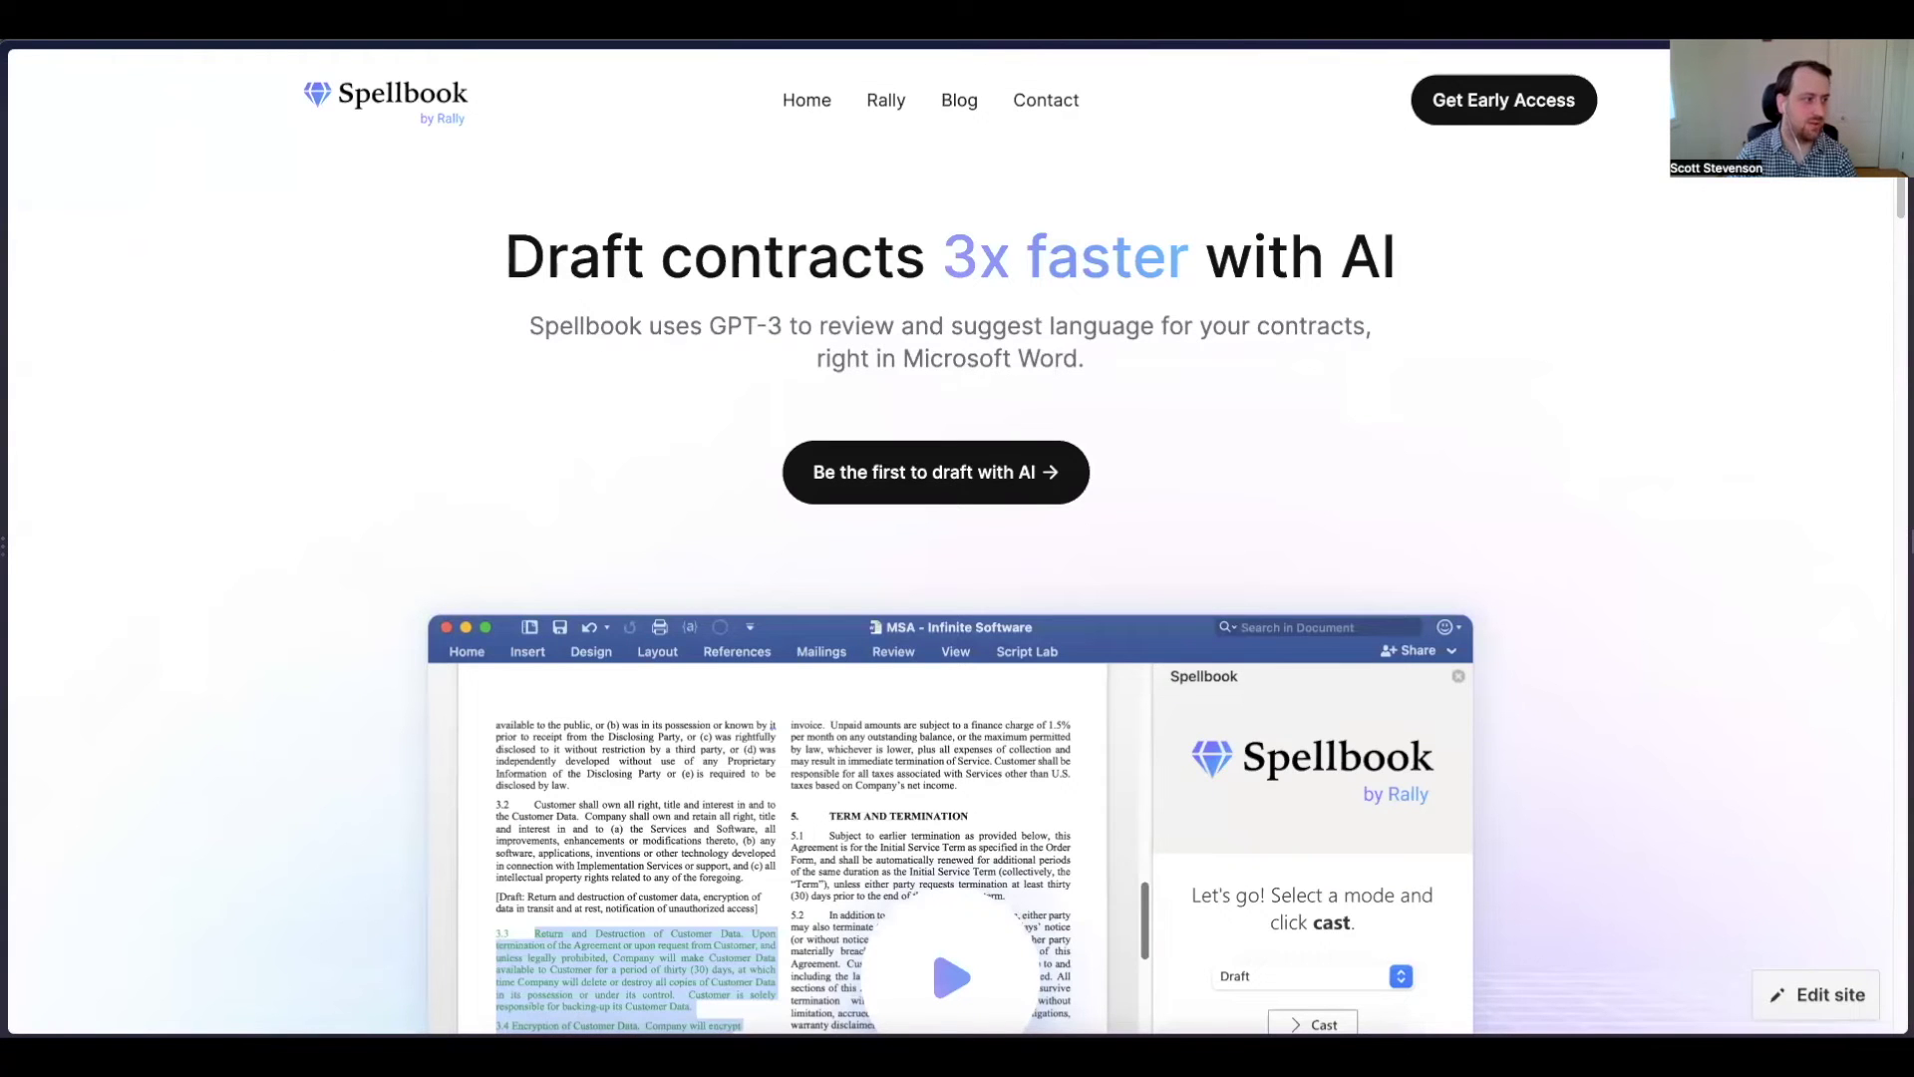
- Turn on the spellbook-chat-bot feature flag in LaunchDarkly, save it, and return to Word
mouse_move(8, 222)
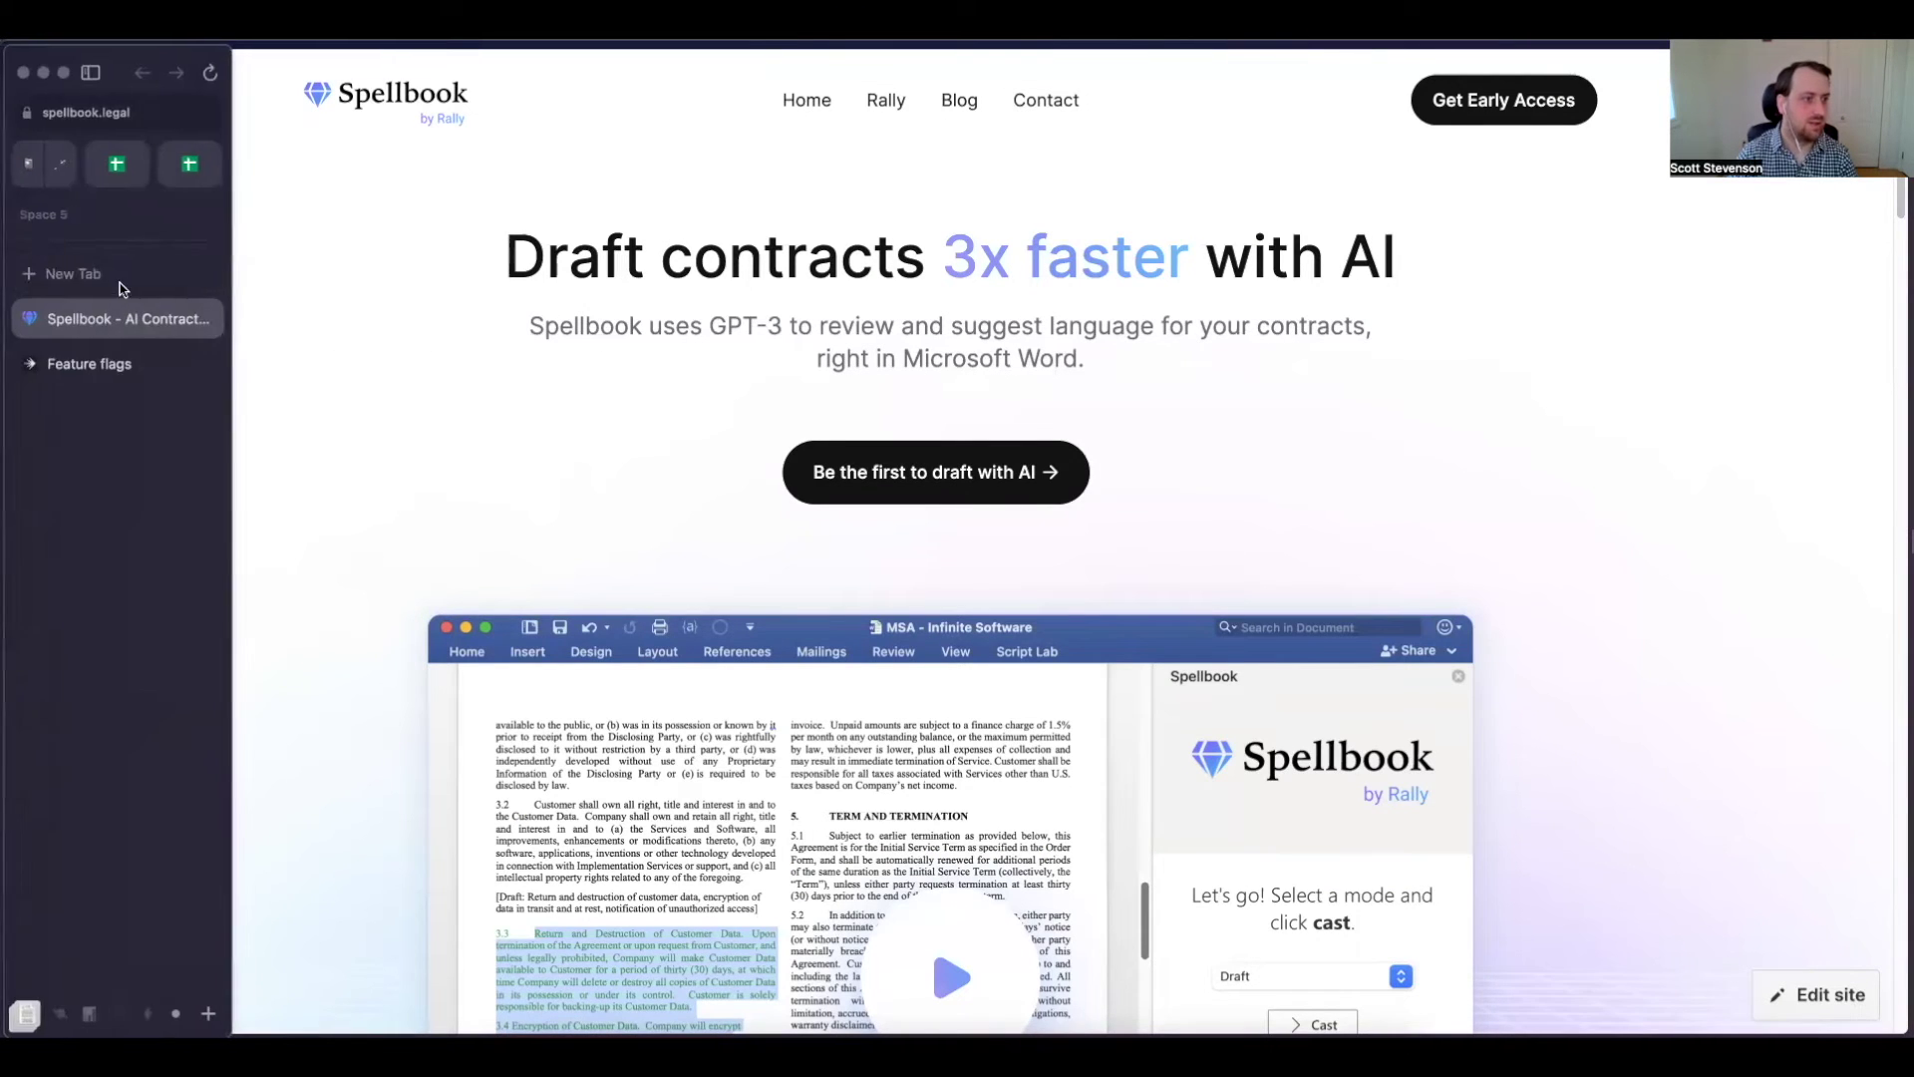
left_click(110, 377)
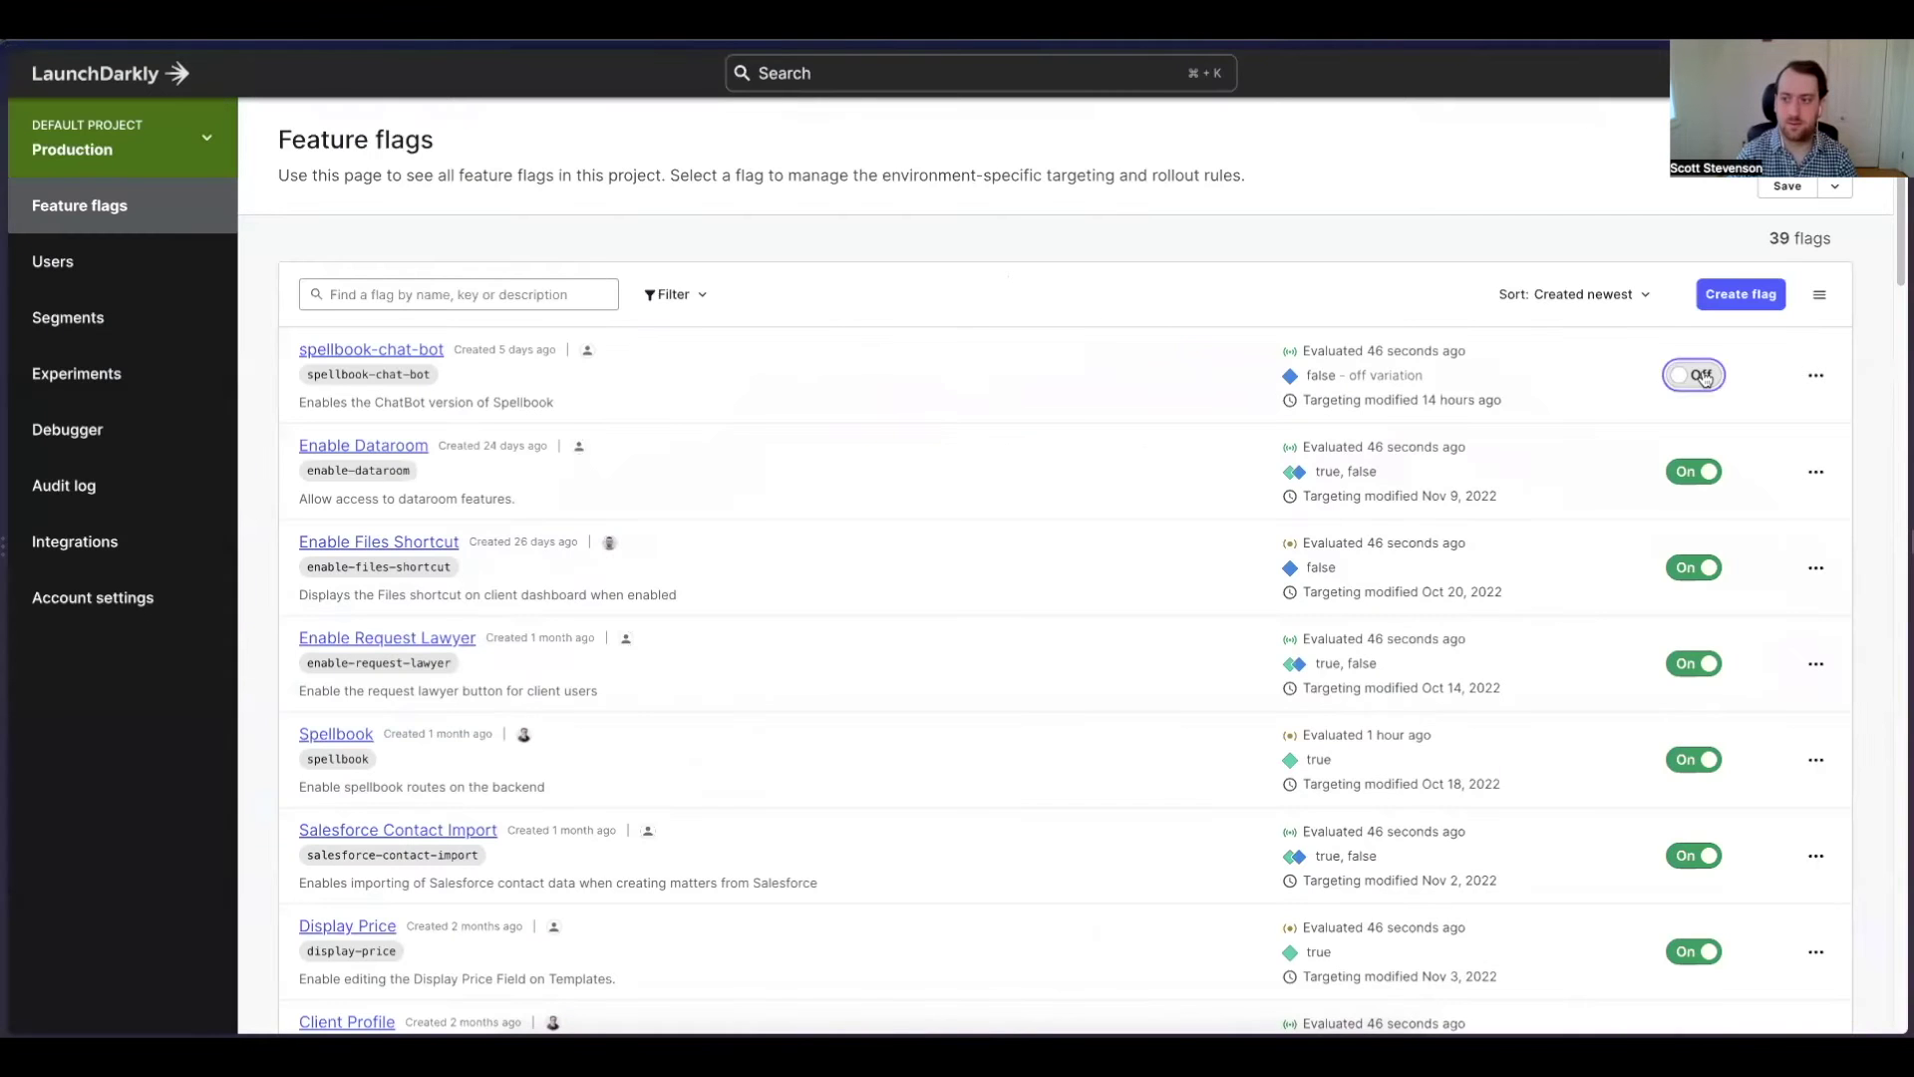
left_click(1704, 377)
left_click(1220, 778)
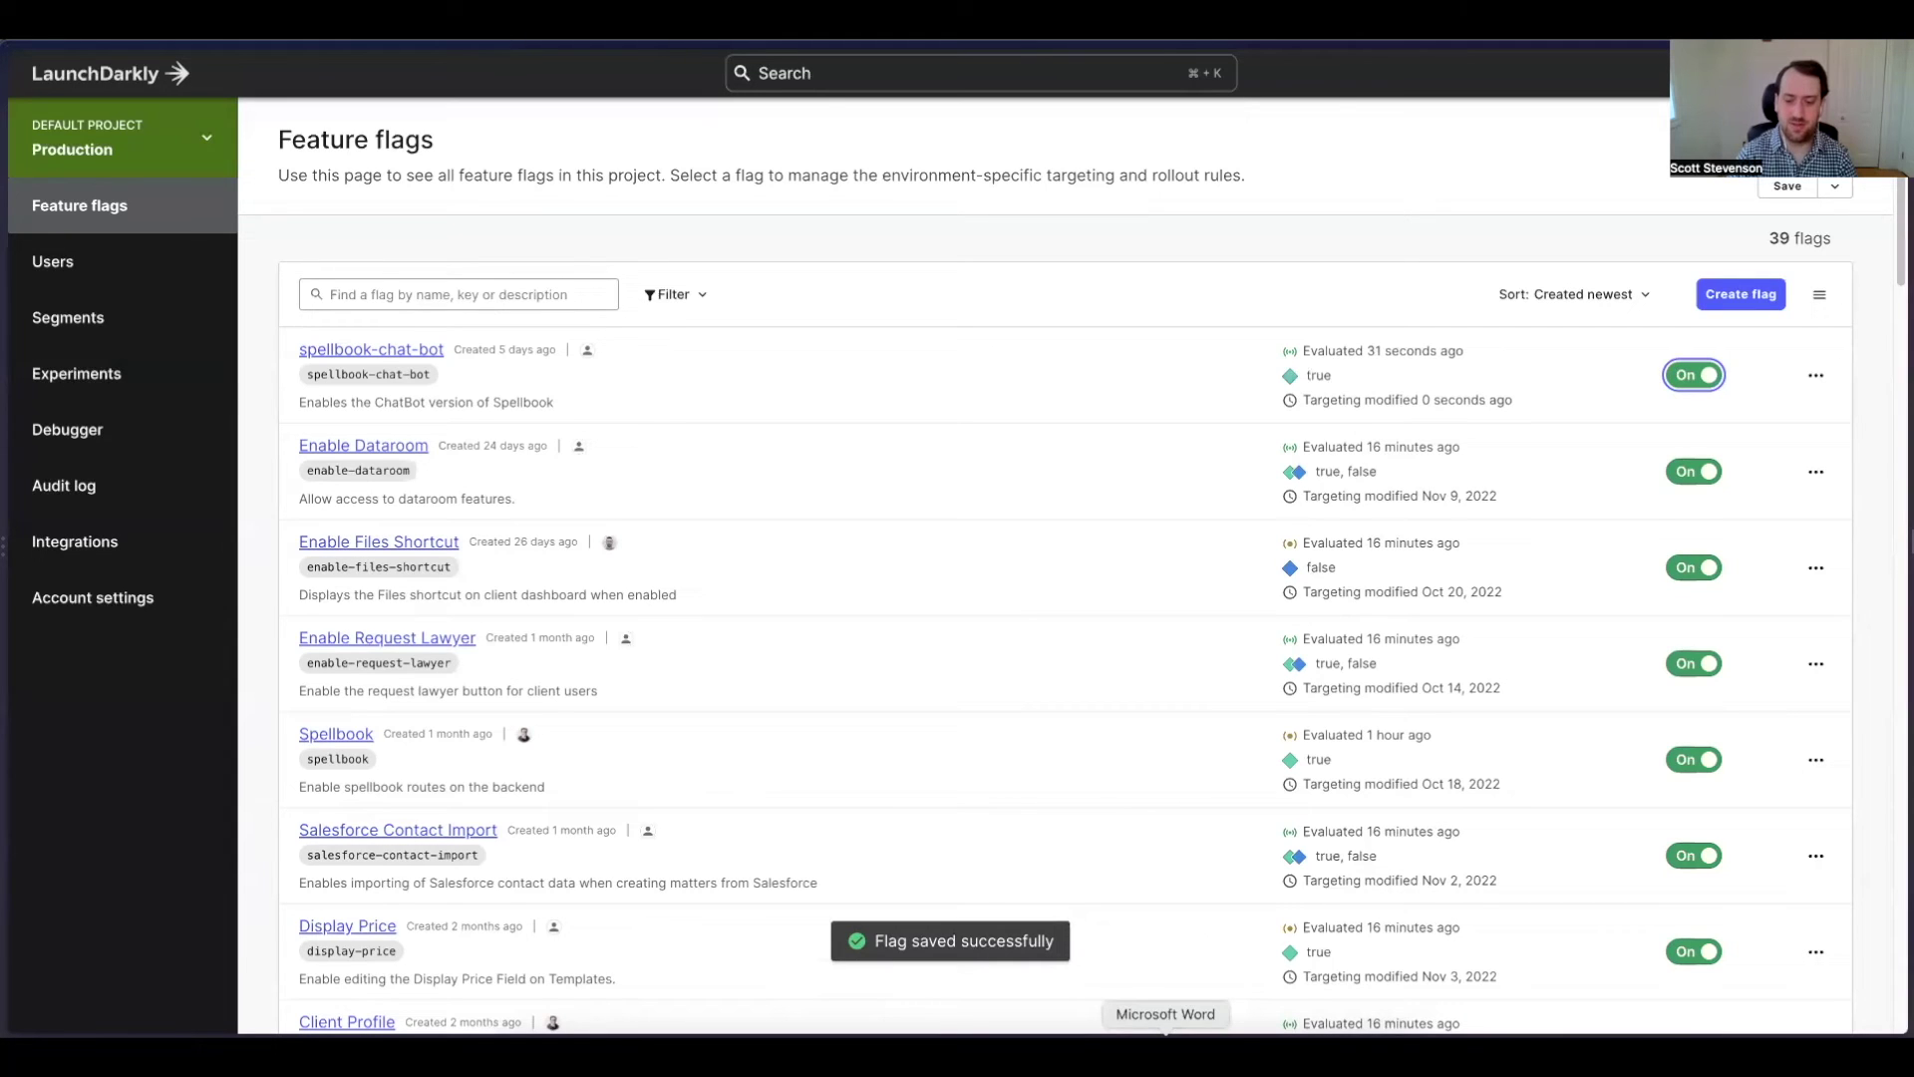
left_click(1166, 1035)
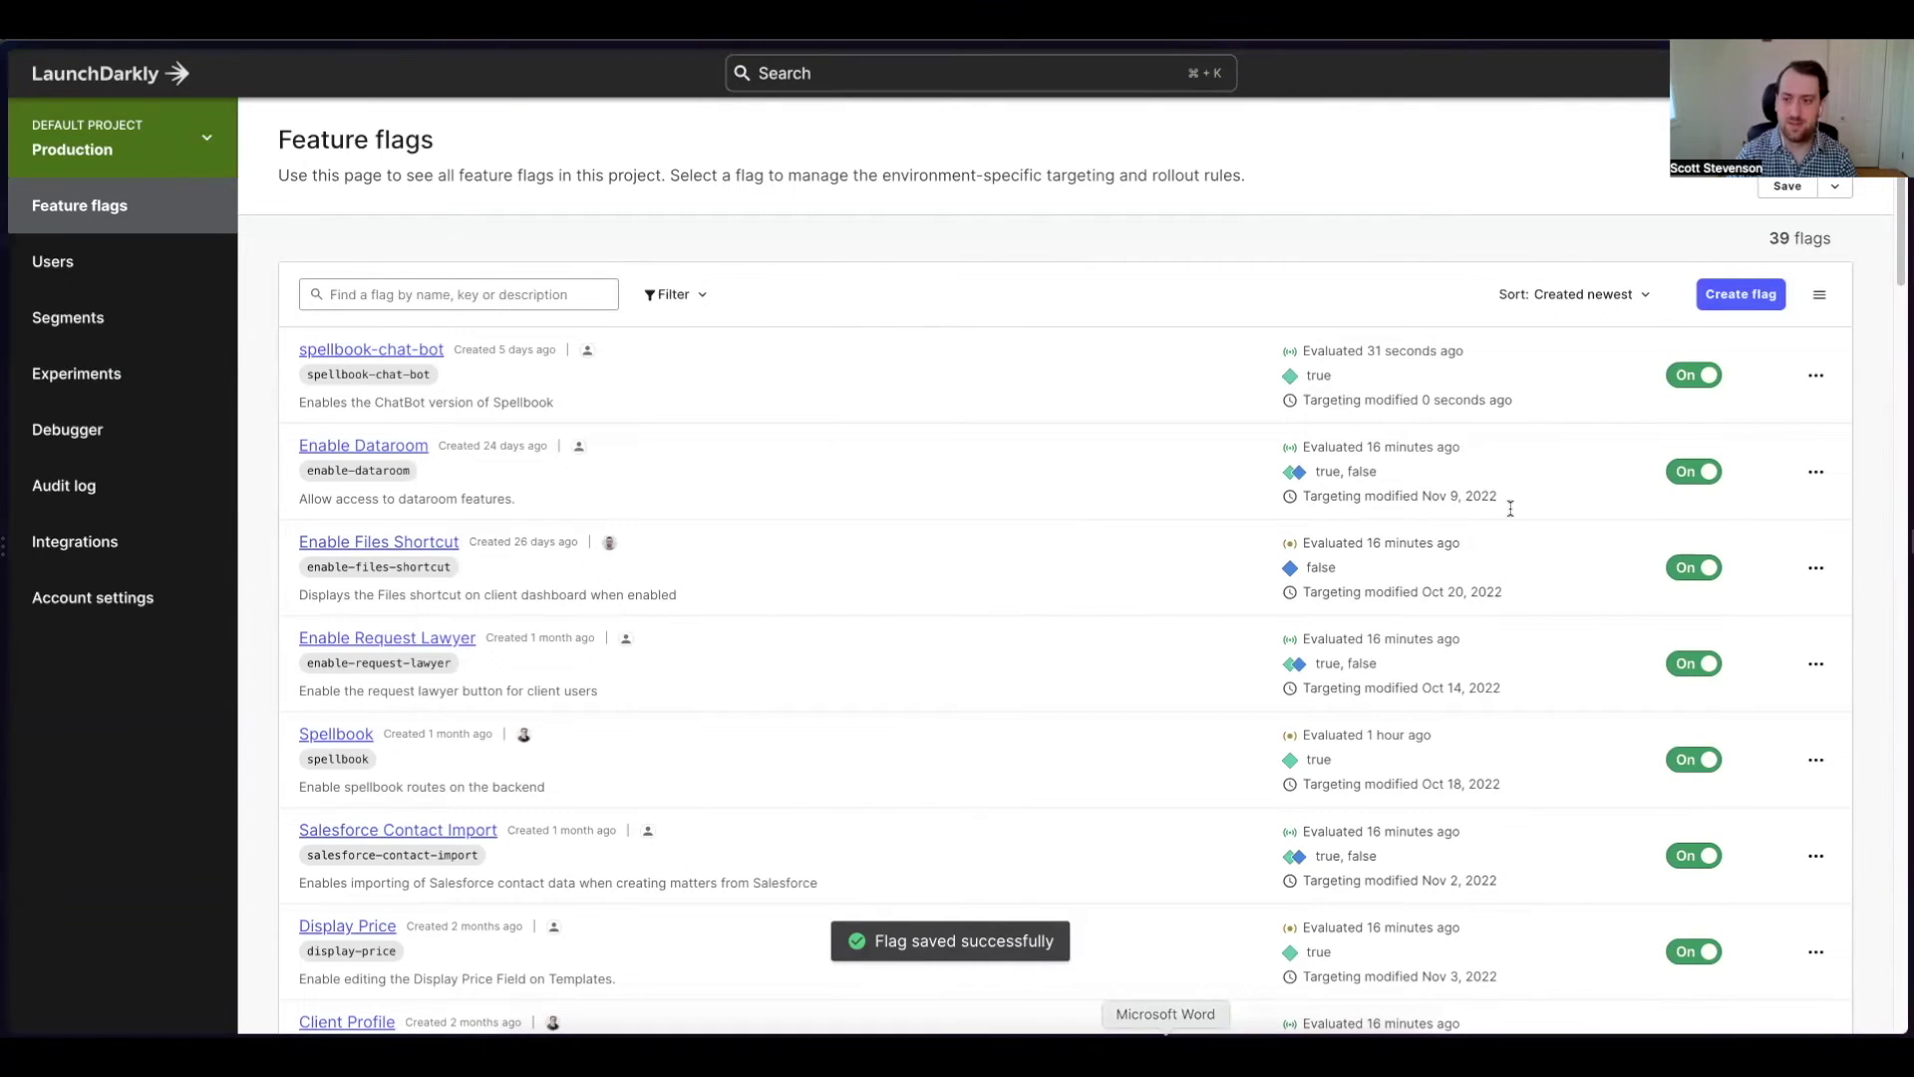
- Ask the Spellbook Assistant 'What is this contract about?'
scroll(990, 588, "down", 3)
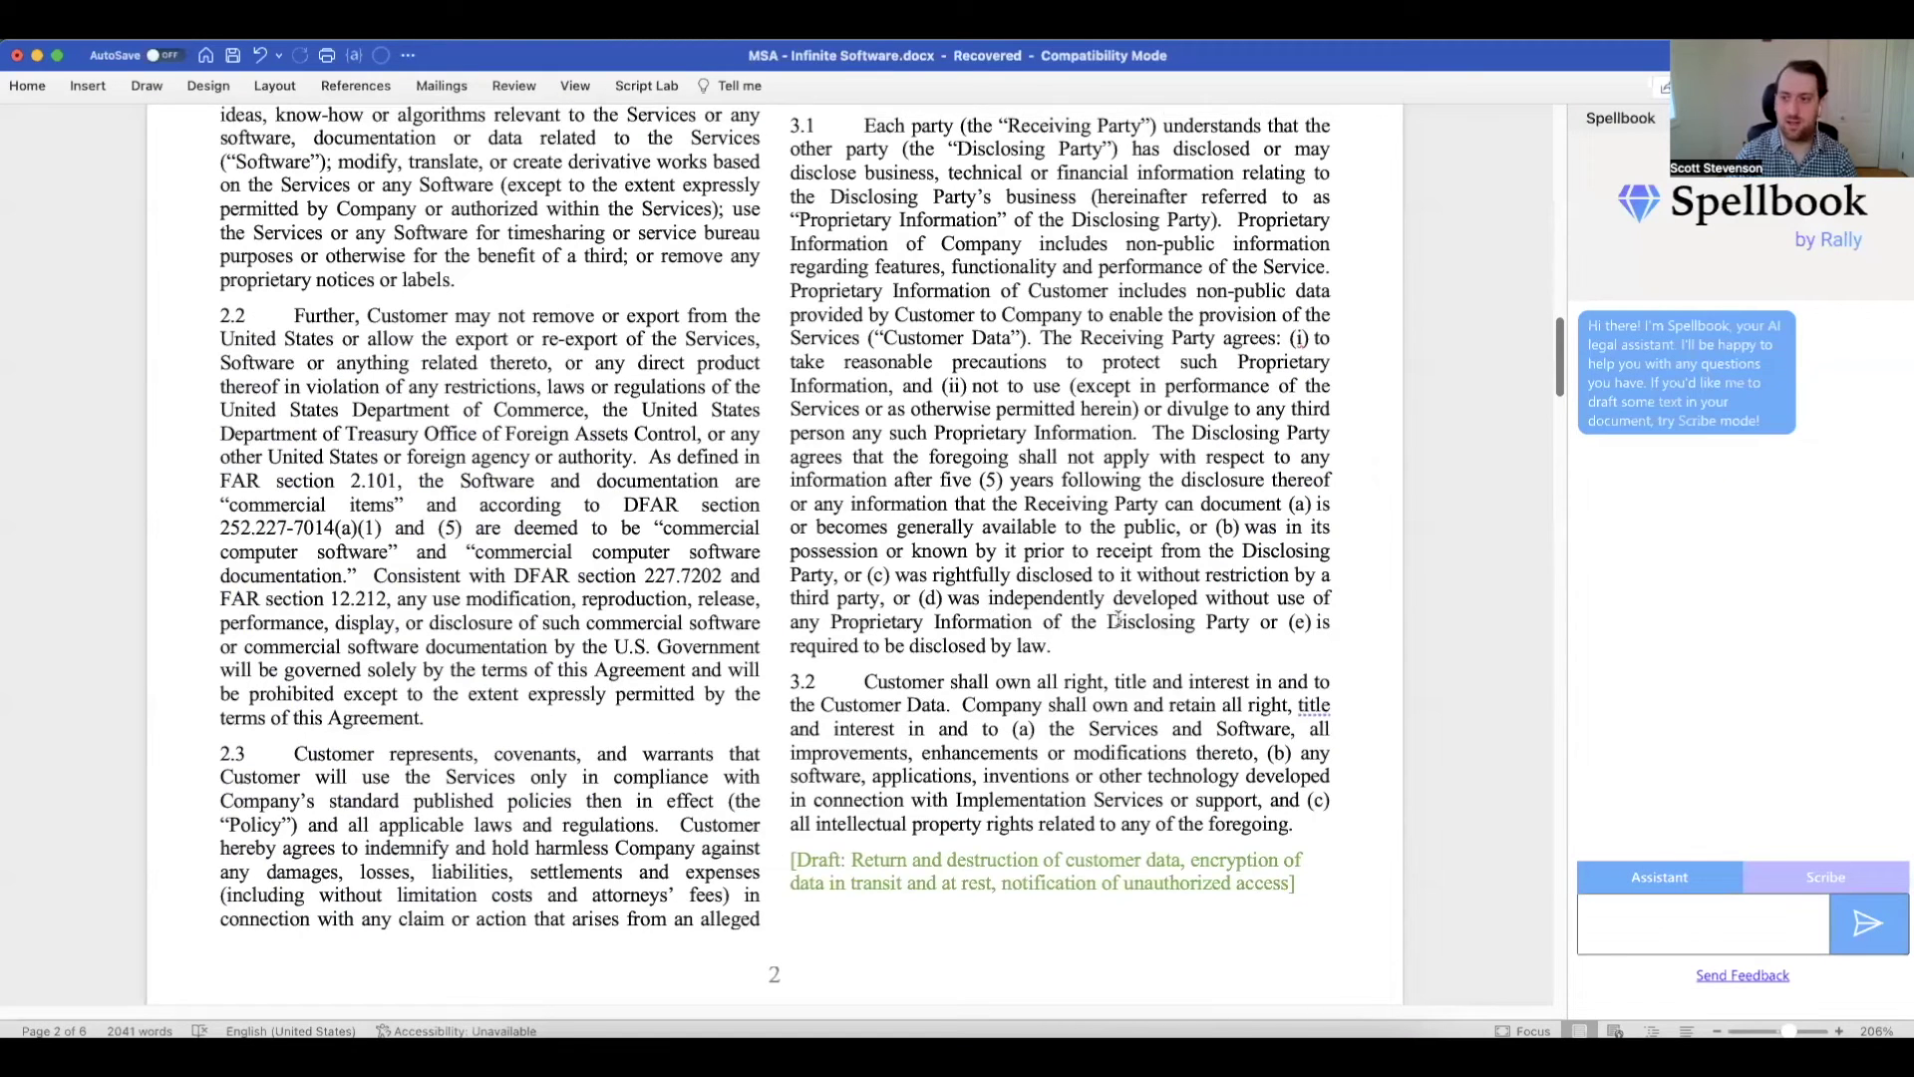
scroll(1096, 658, "down", 3)
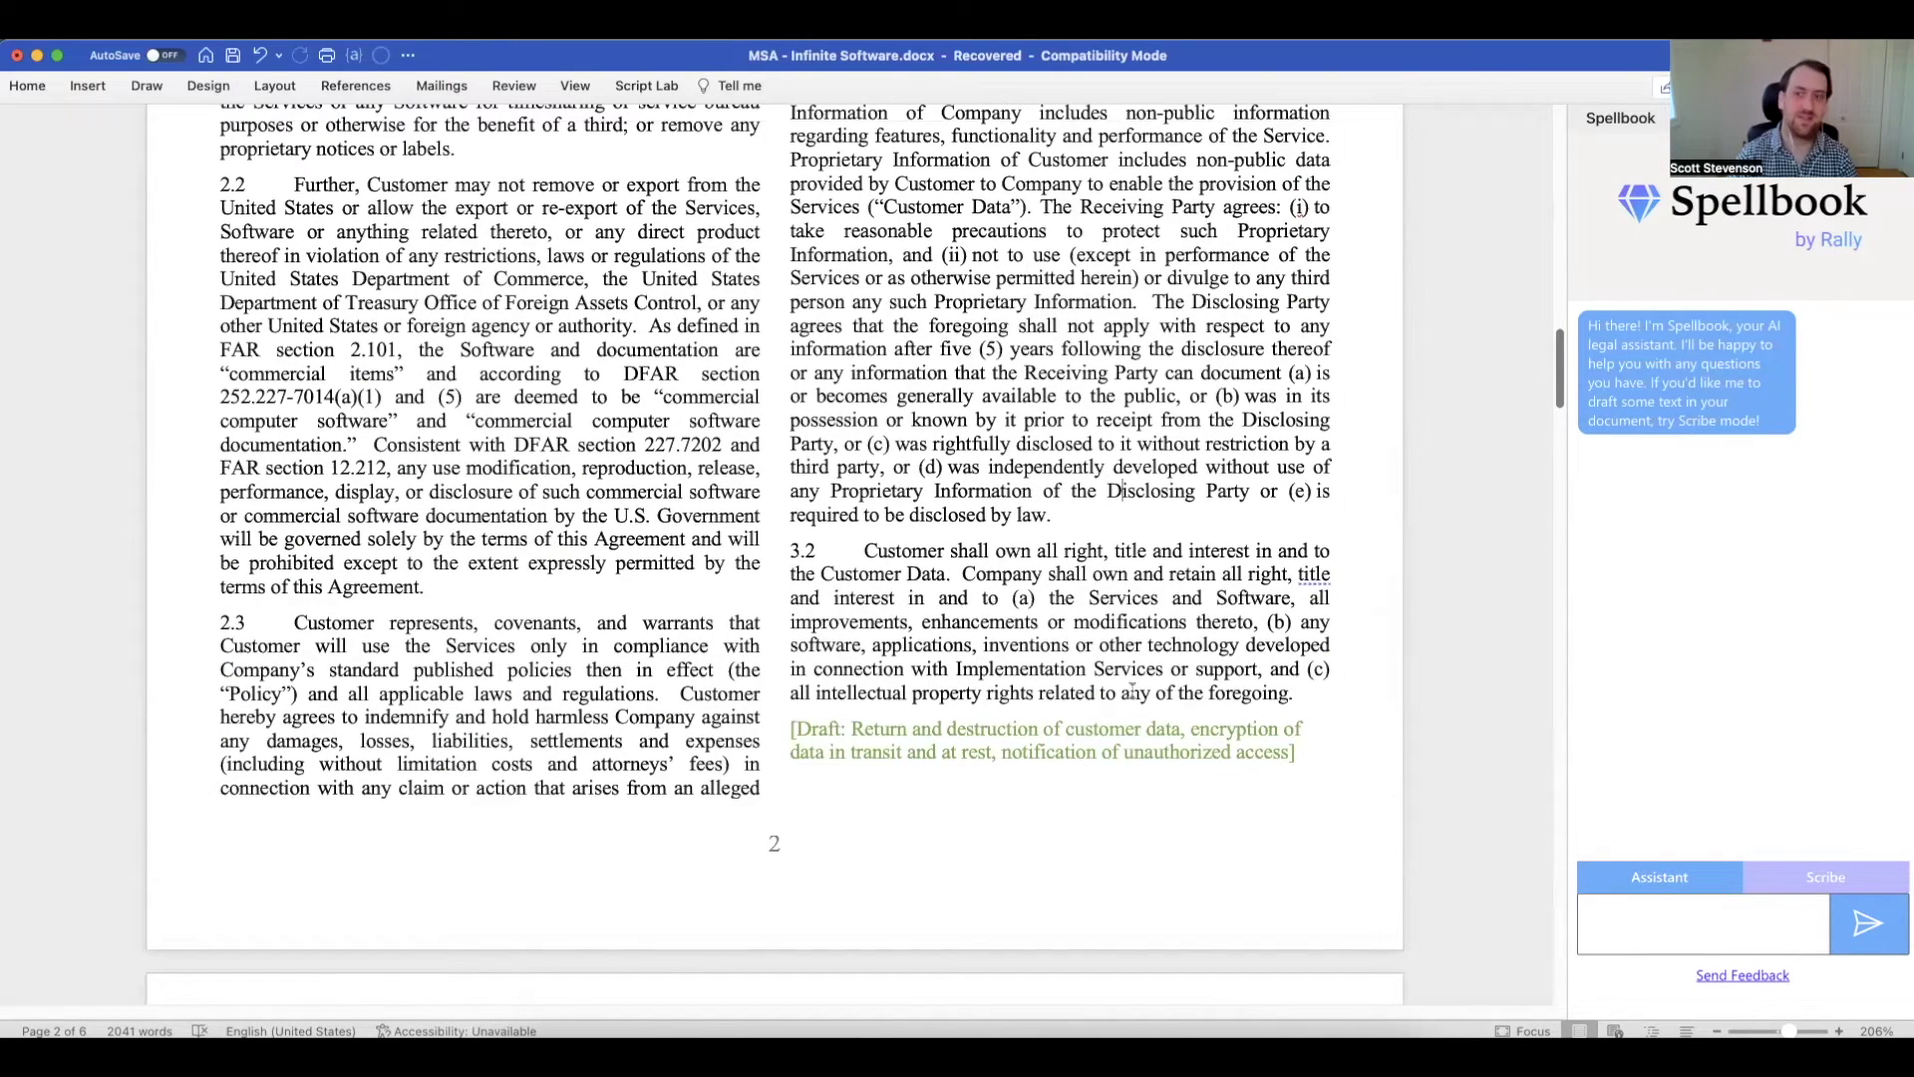
scroll(1120, 610, "down", 2)
scroll(1119, 610, "down", 5)
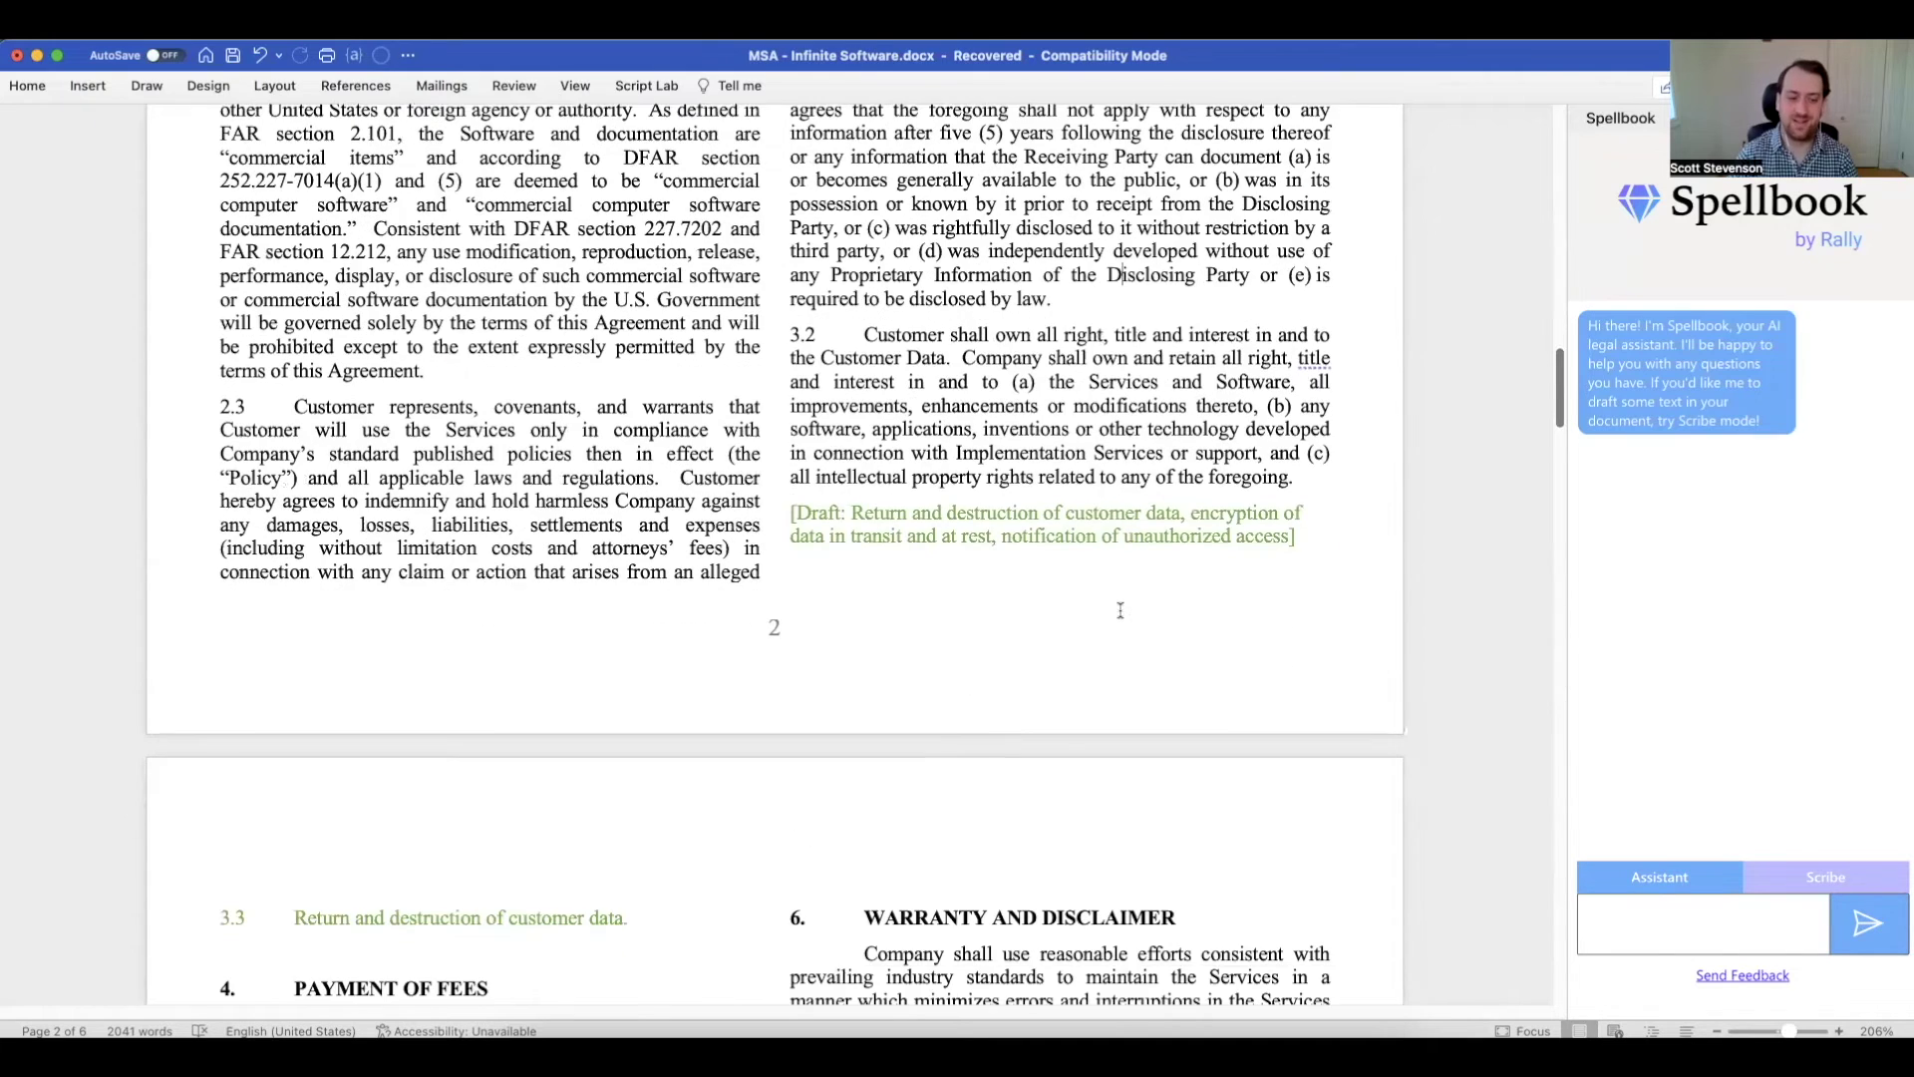
left_click(1624, 931)
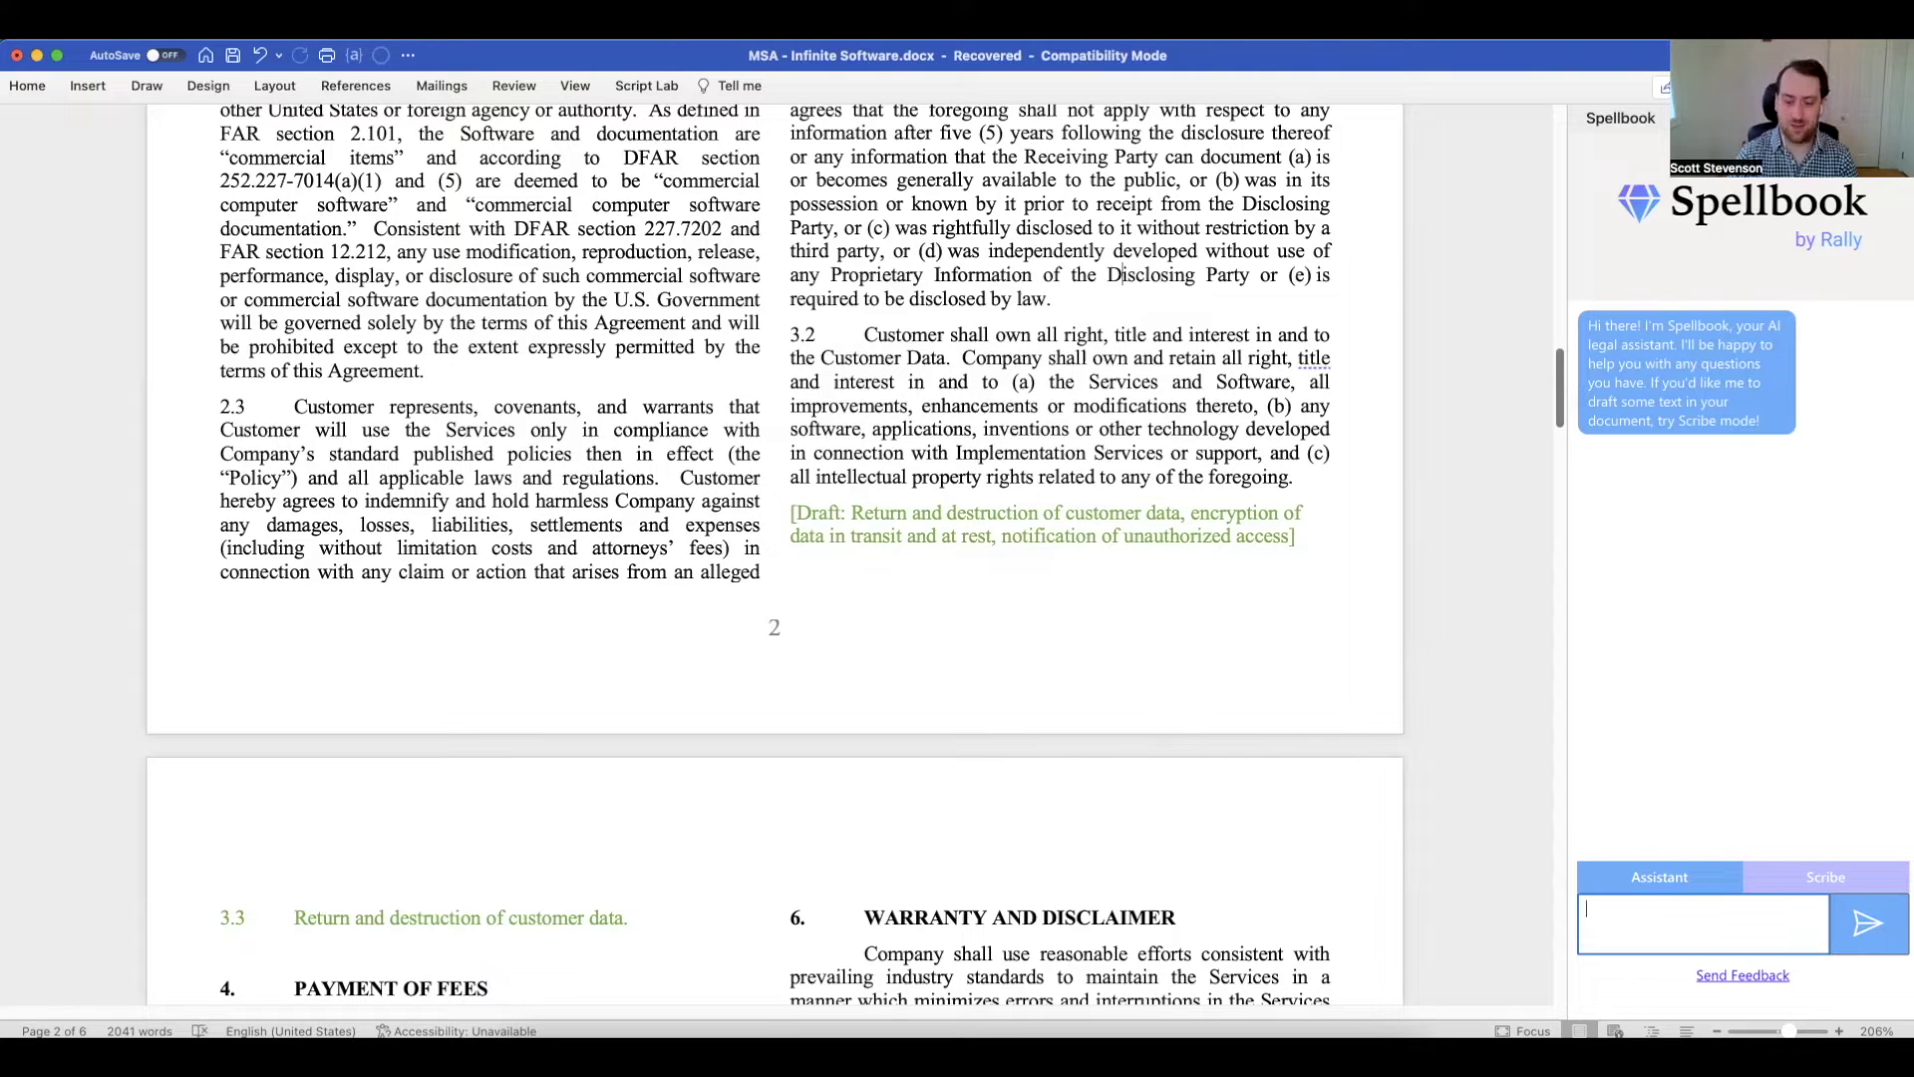
type("What is this contr")
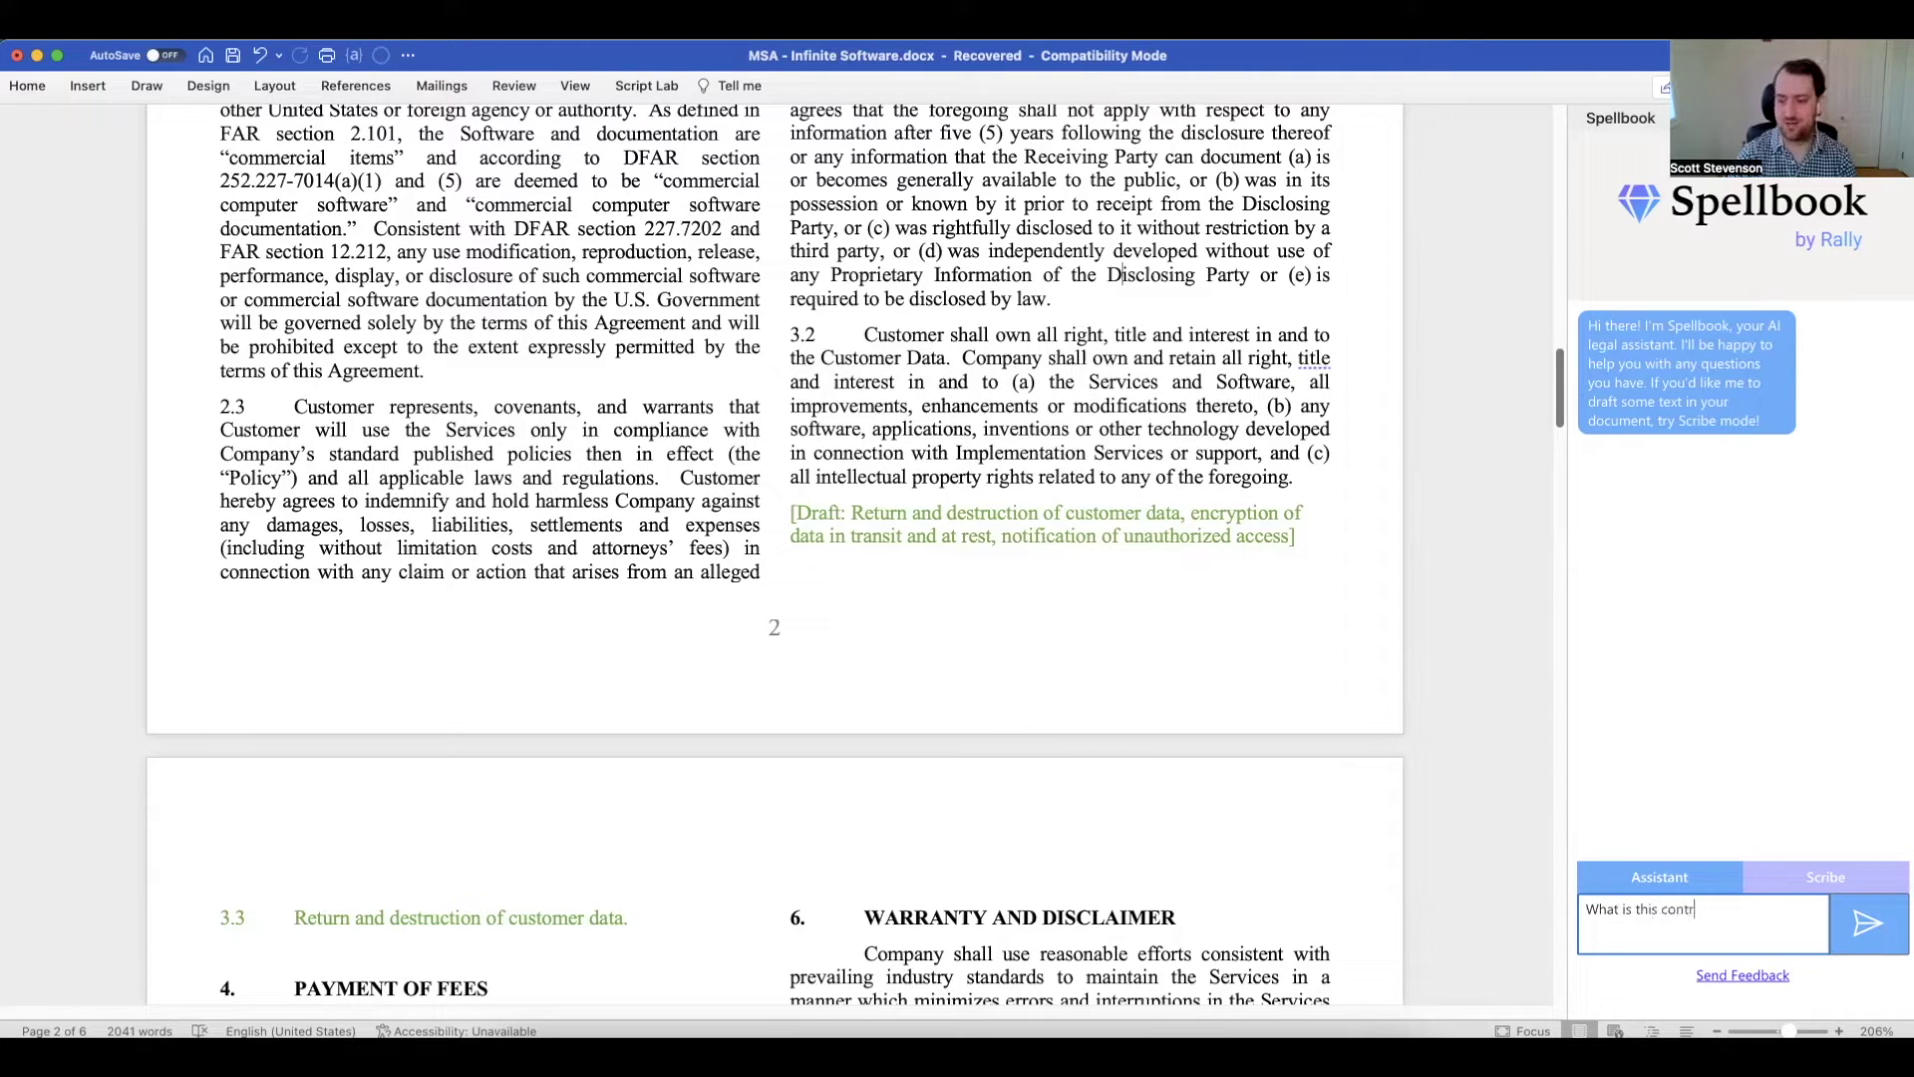
type("act about?")
key("Return")
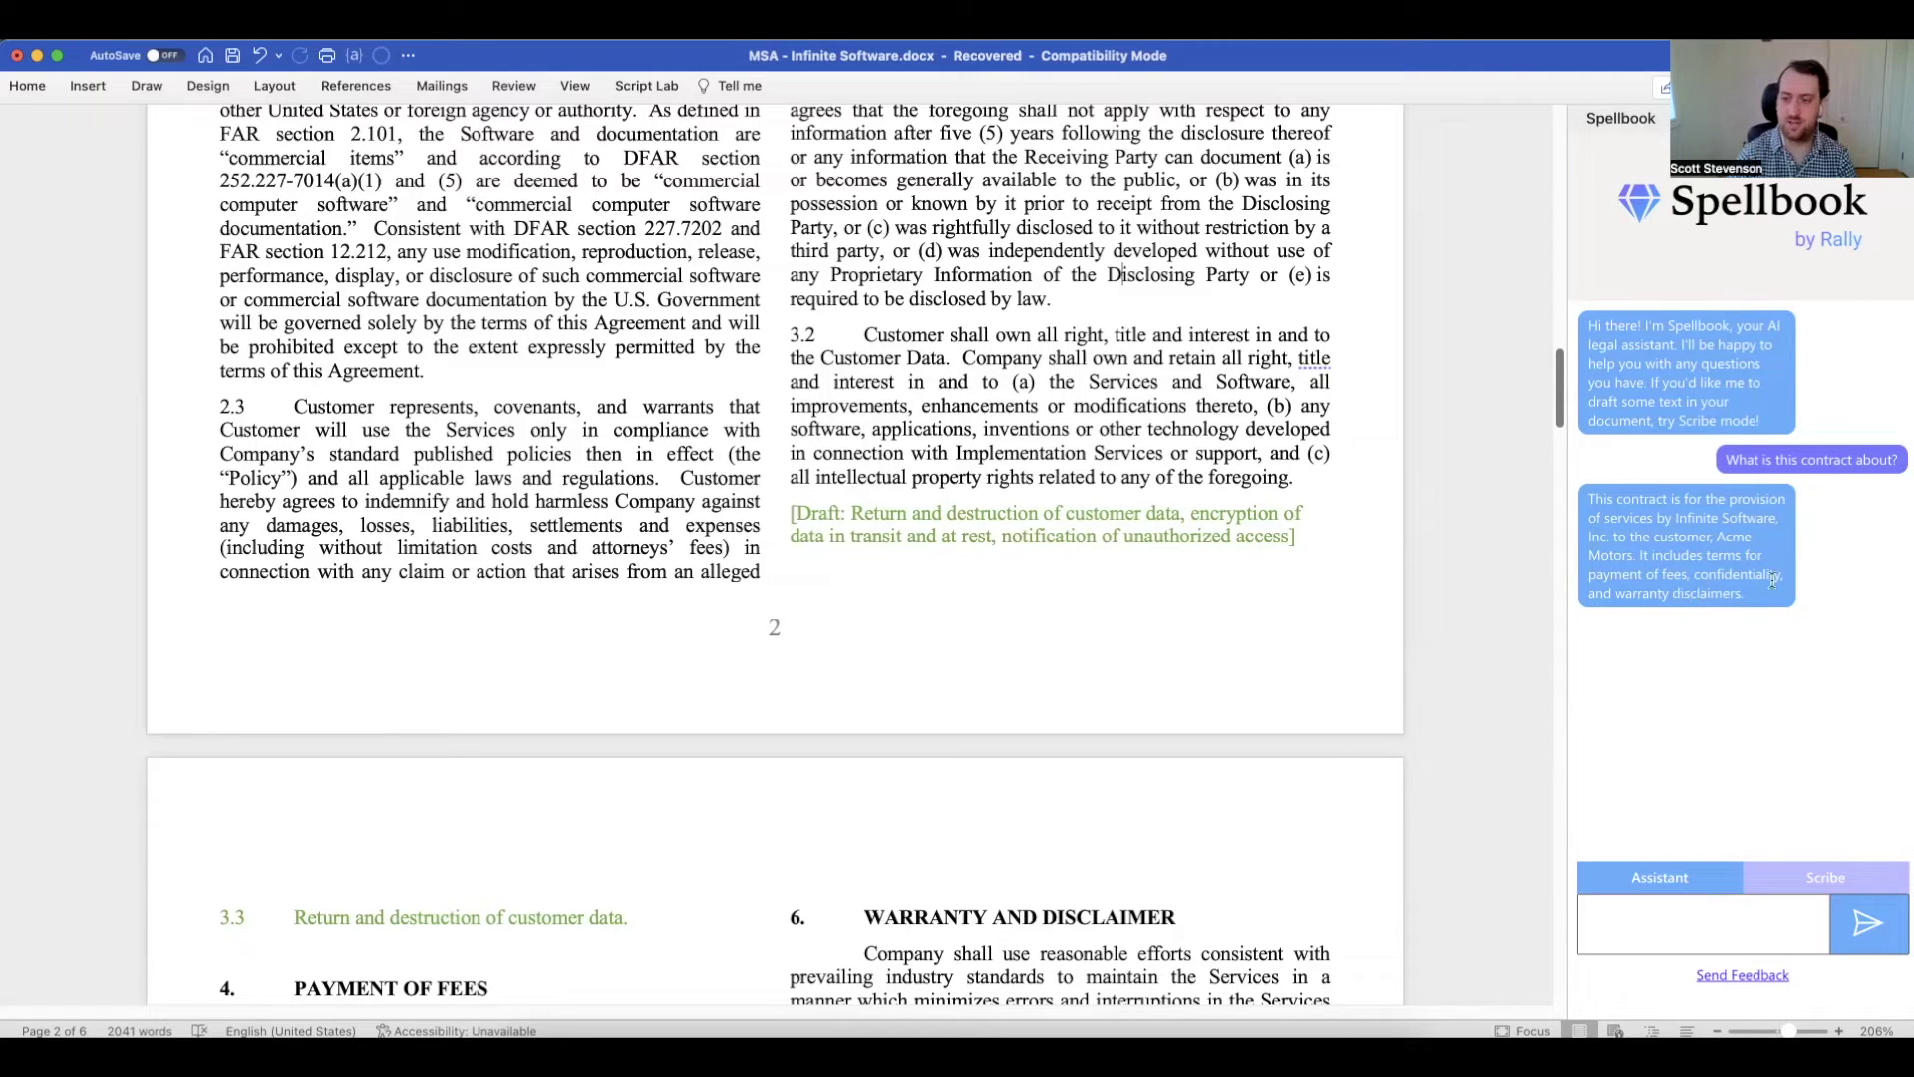
- Ask the Assistant 'Is there anything in this contract Acme Motors should be concerned about?'
left_click(1662, 894)
type("Is th")
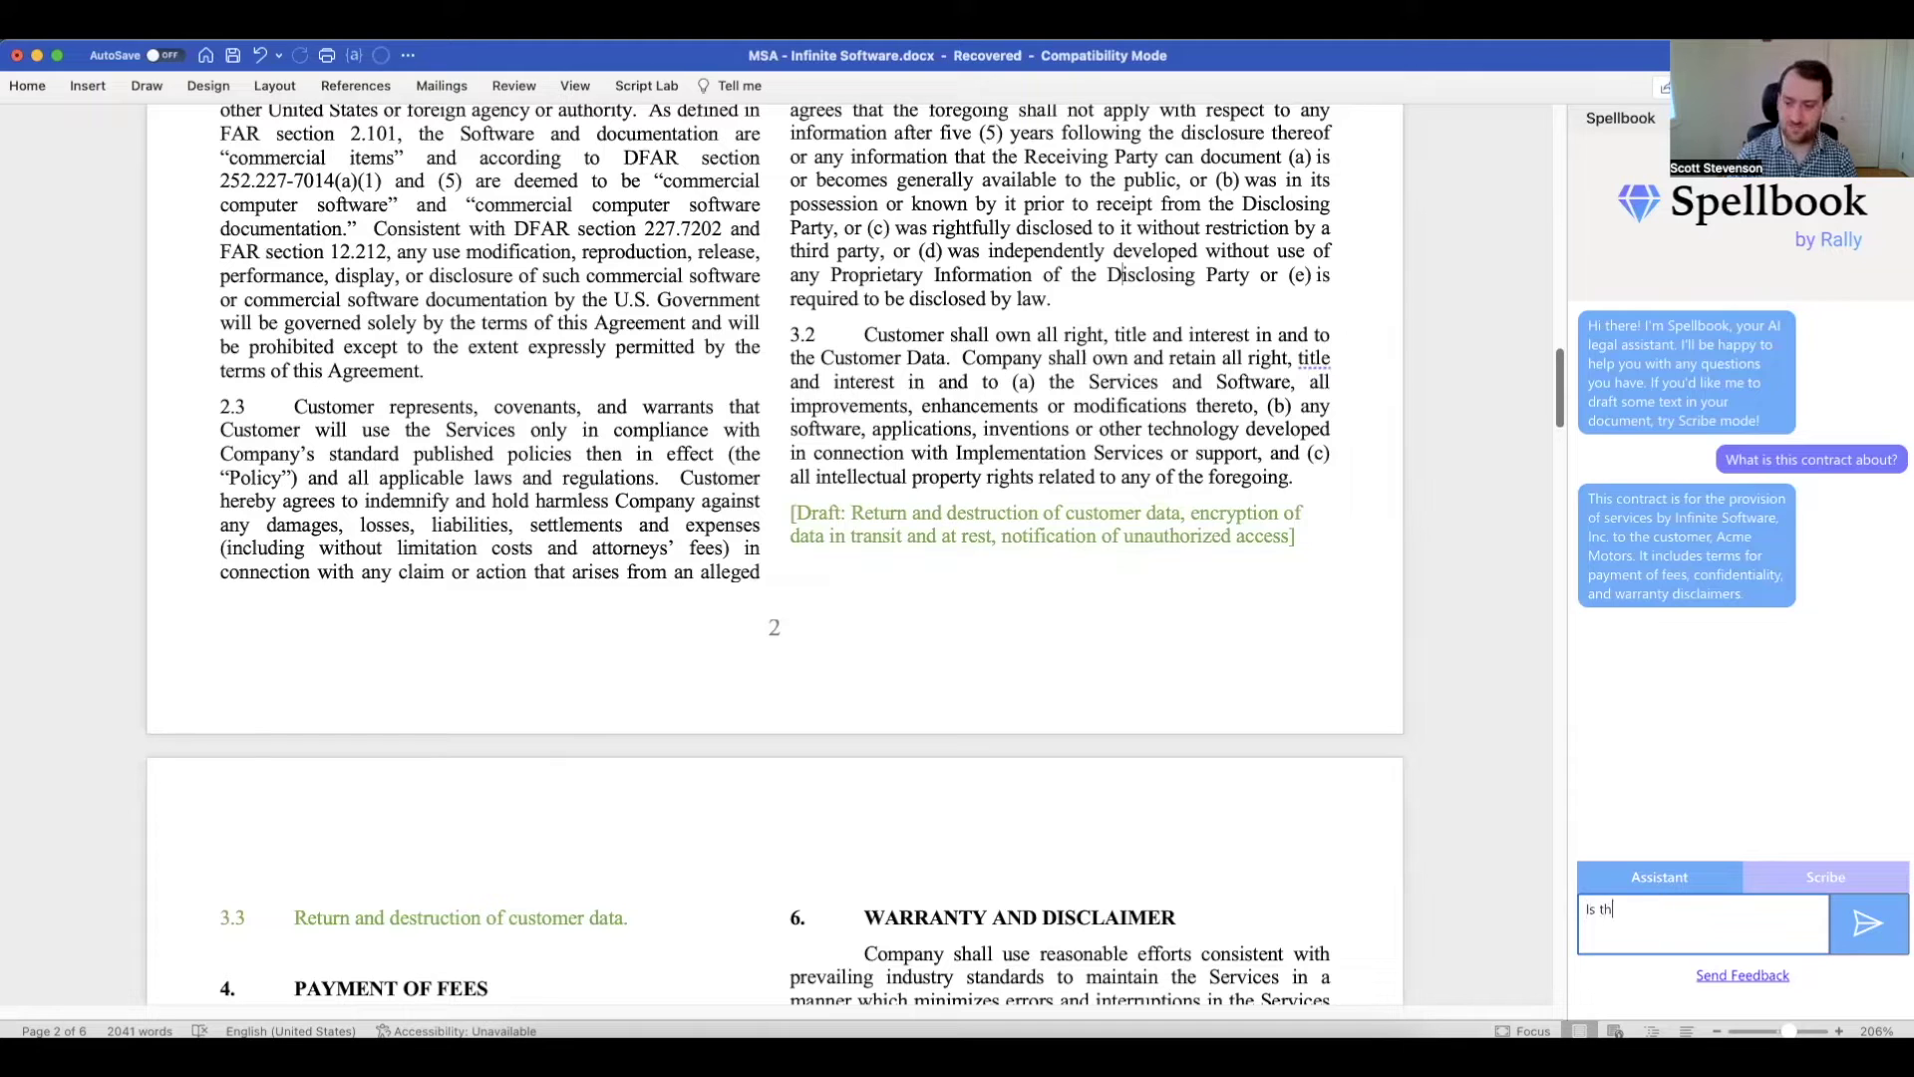
type("ere anything in this c")
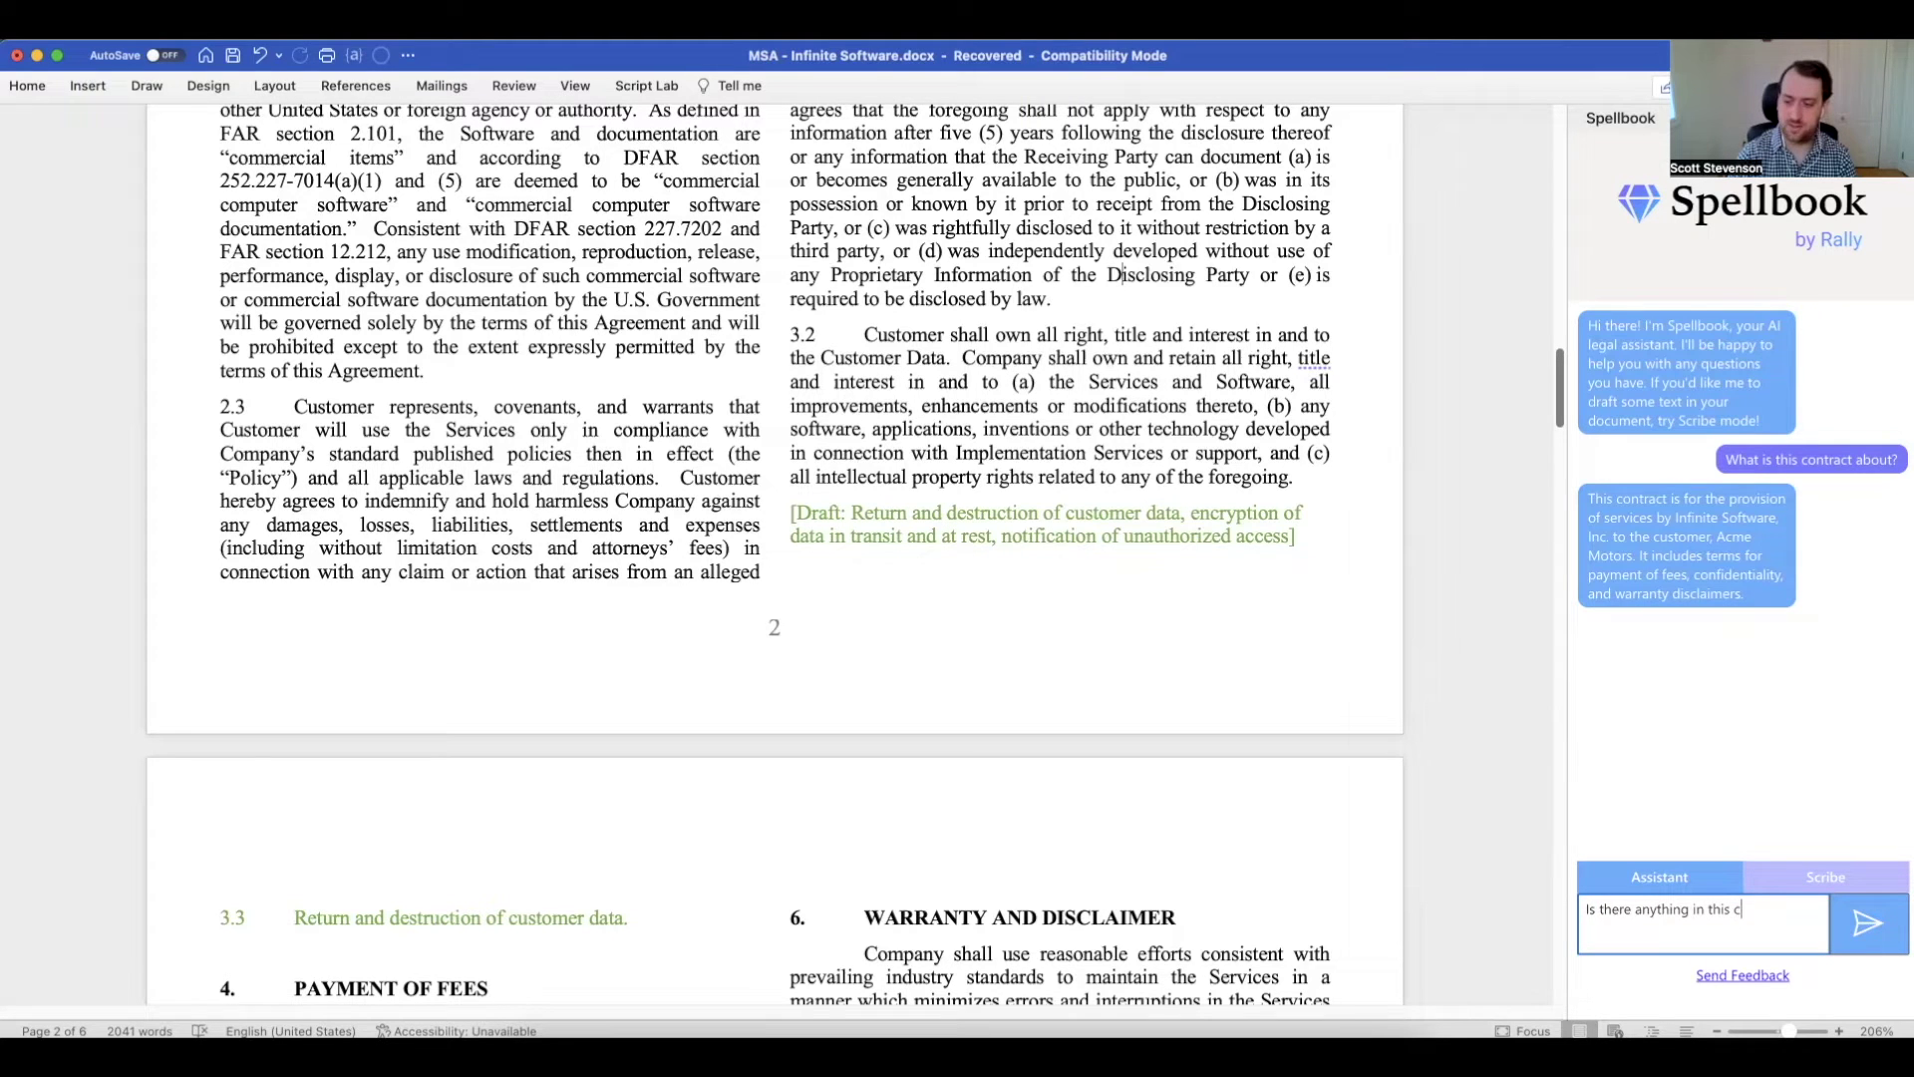
type("ontract Acme M")
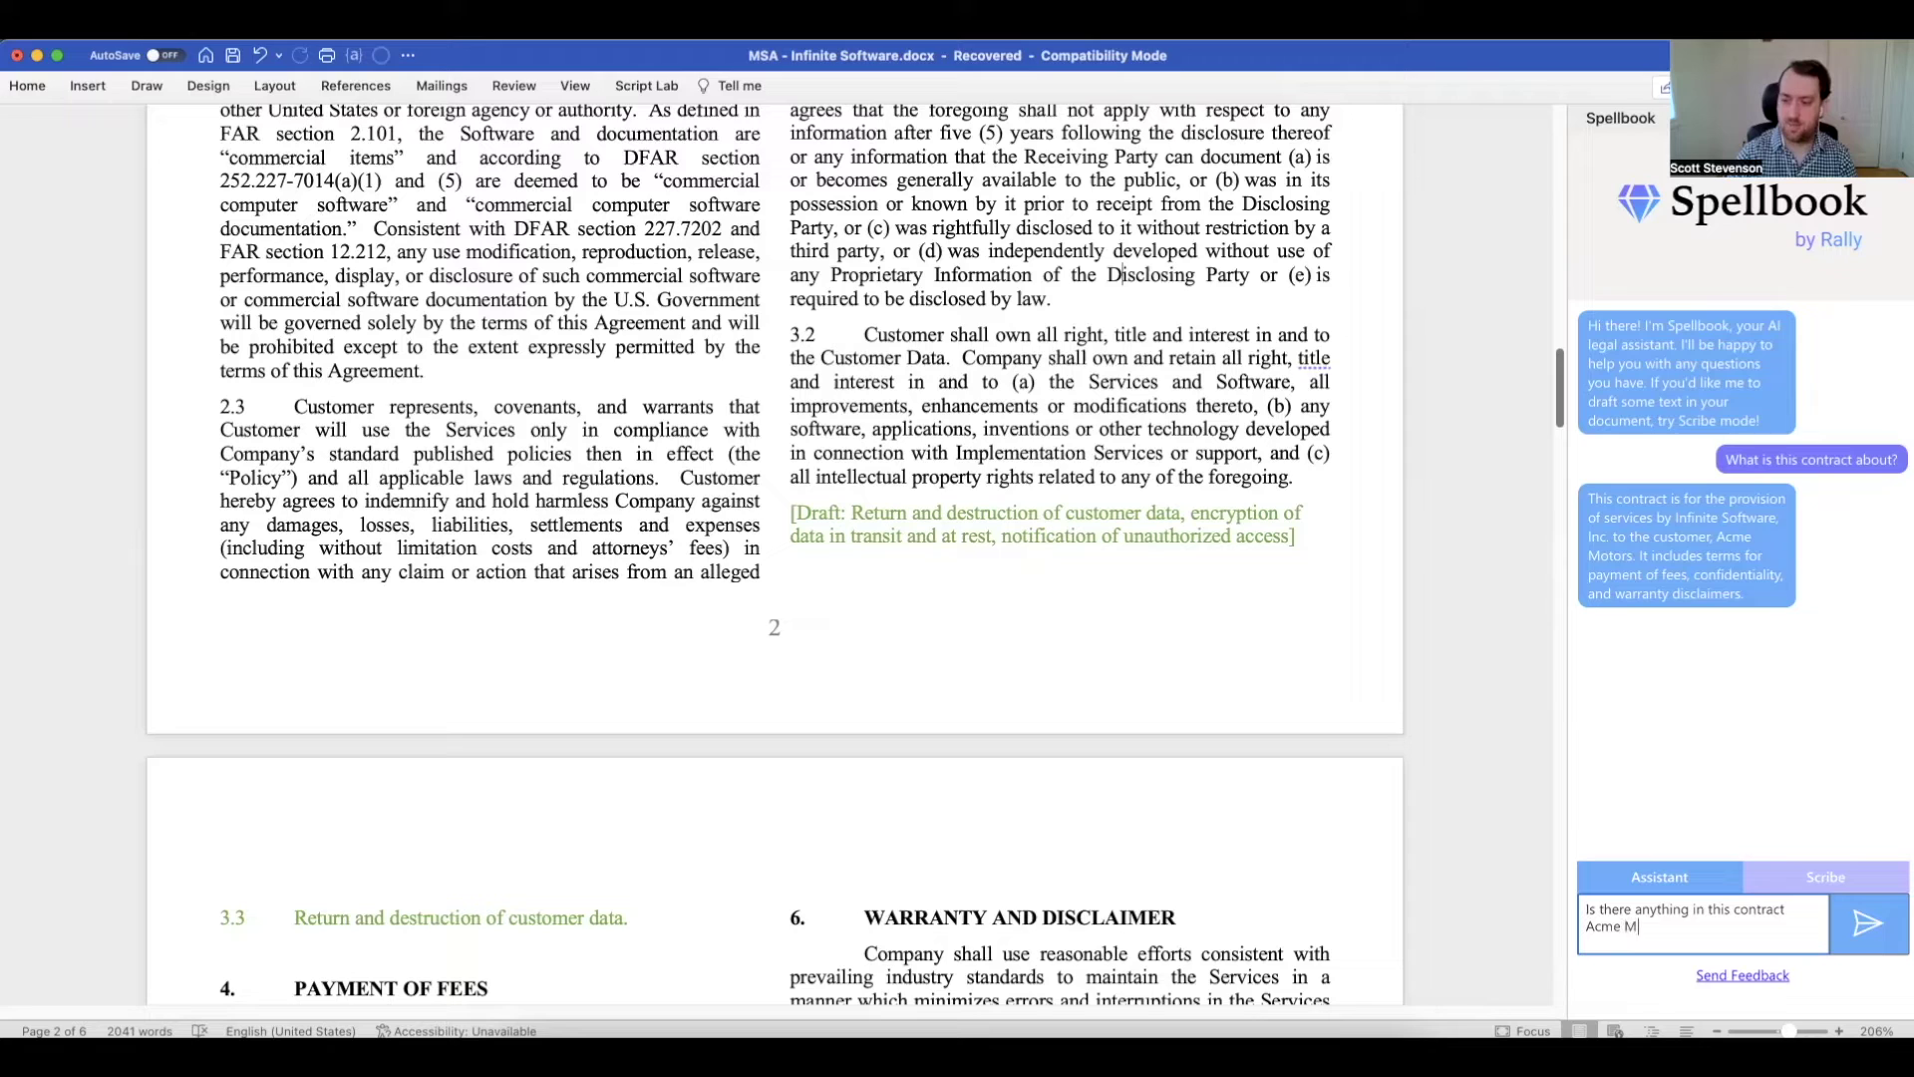
type("otors should be conc")
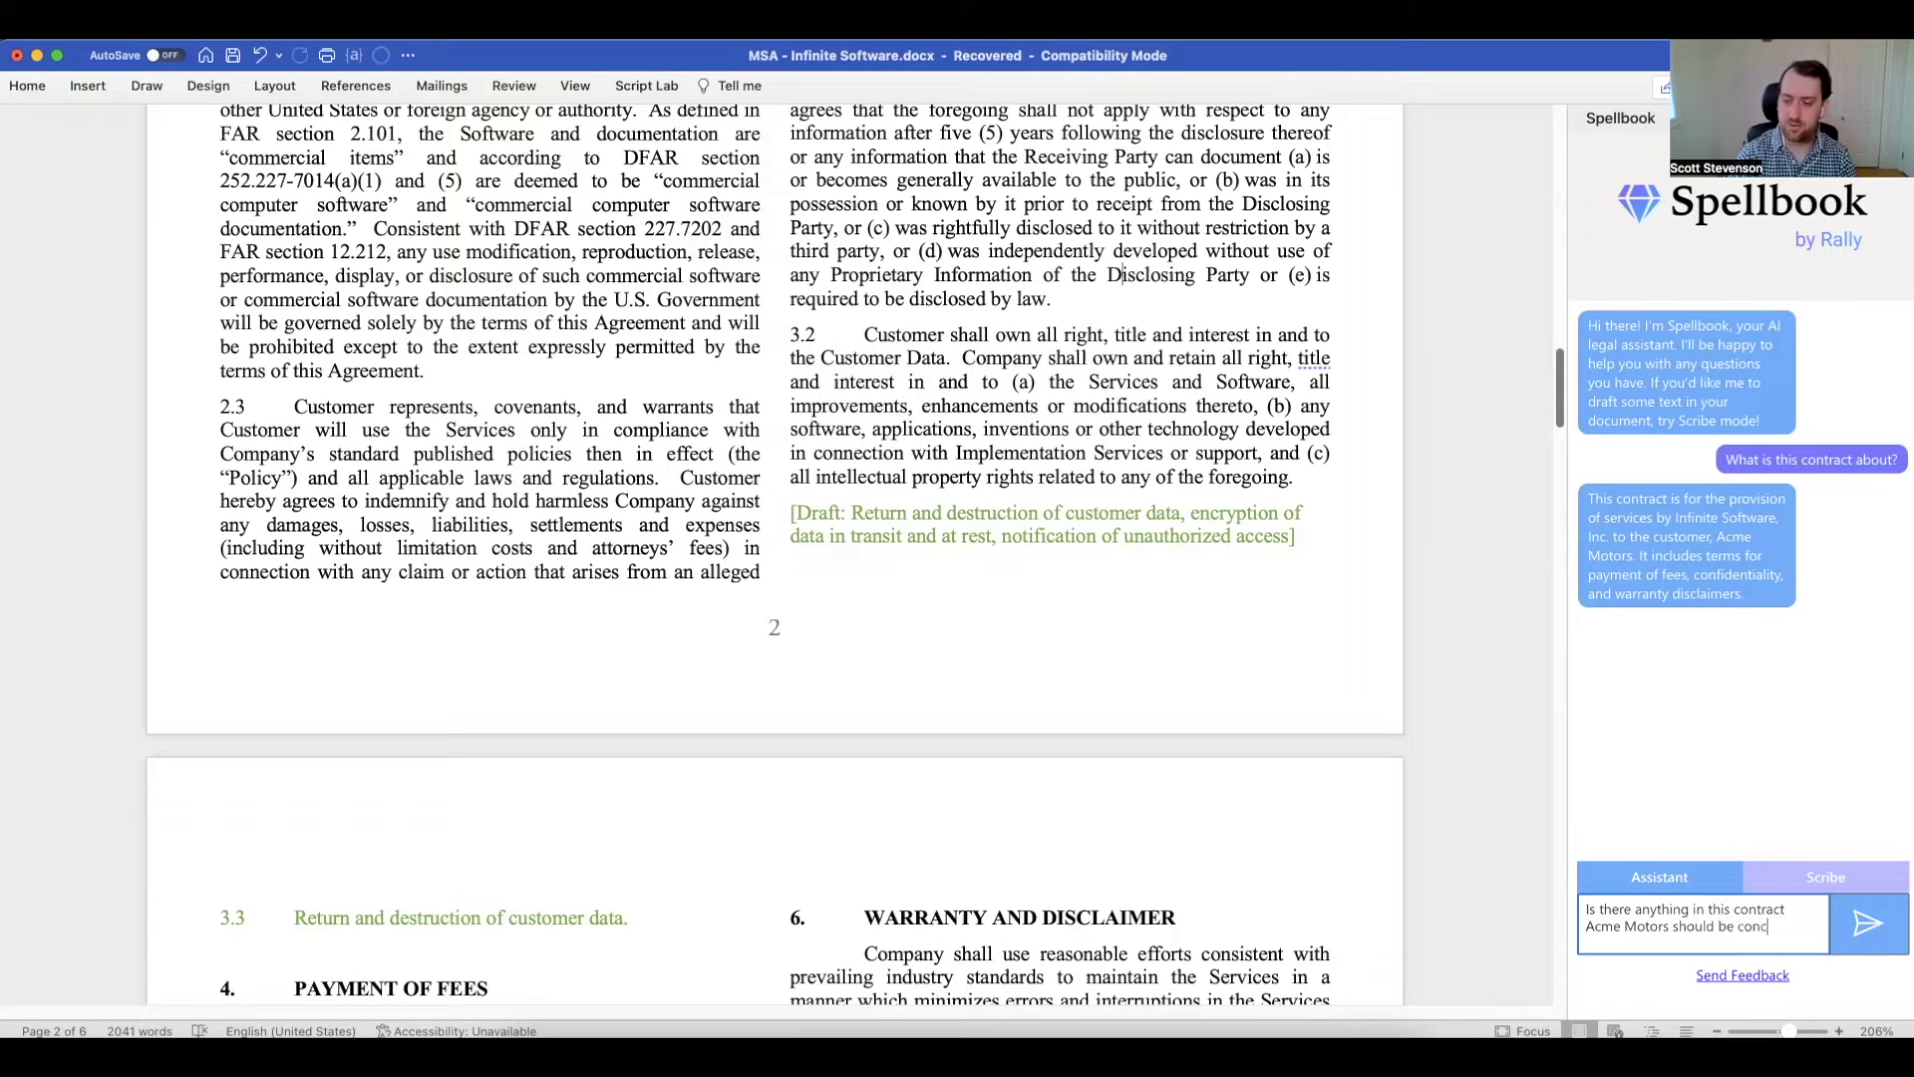
type("erned about?")
key("Return")
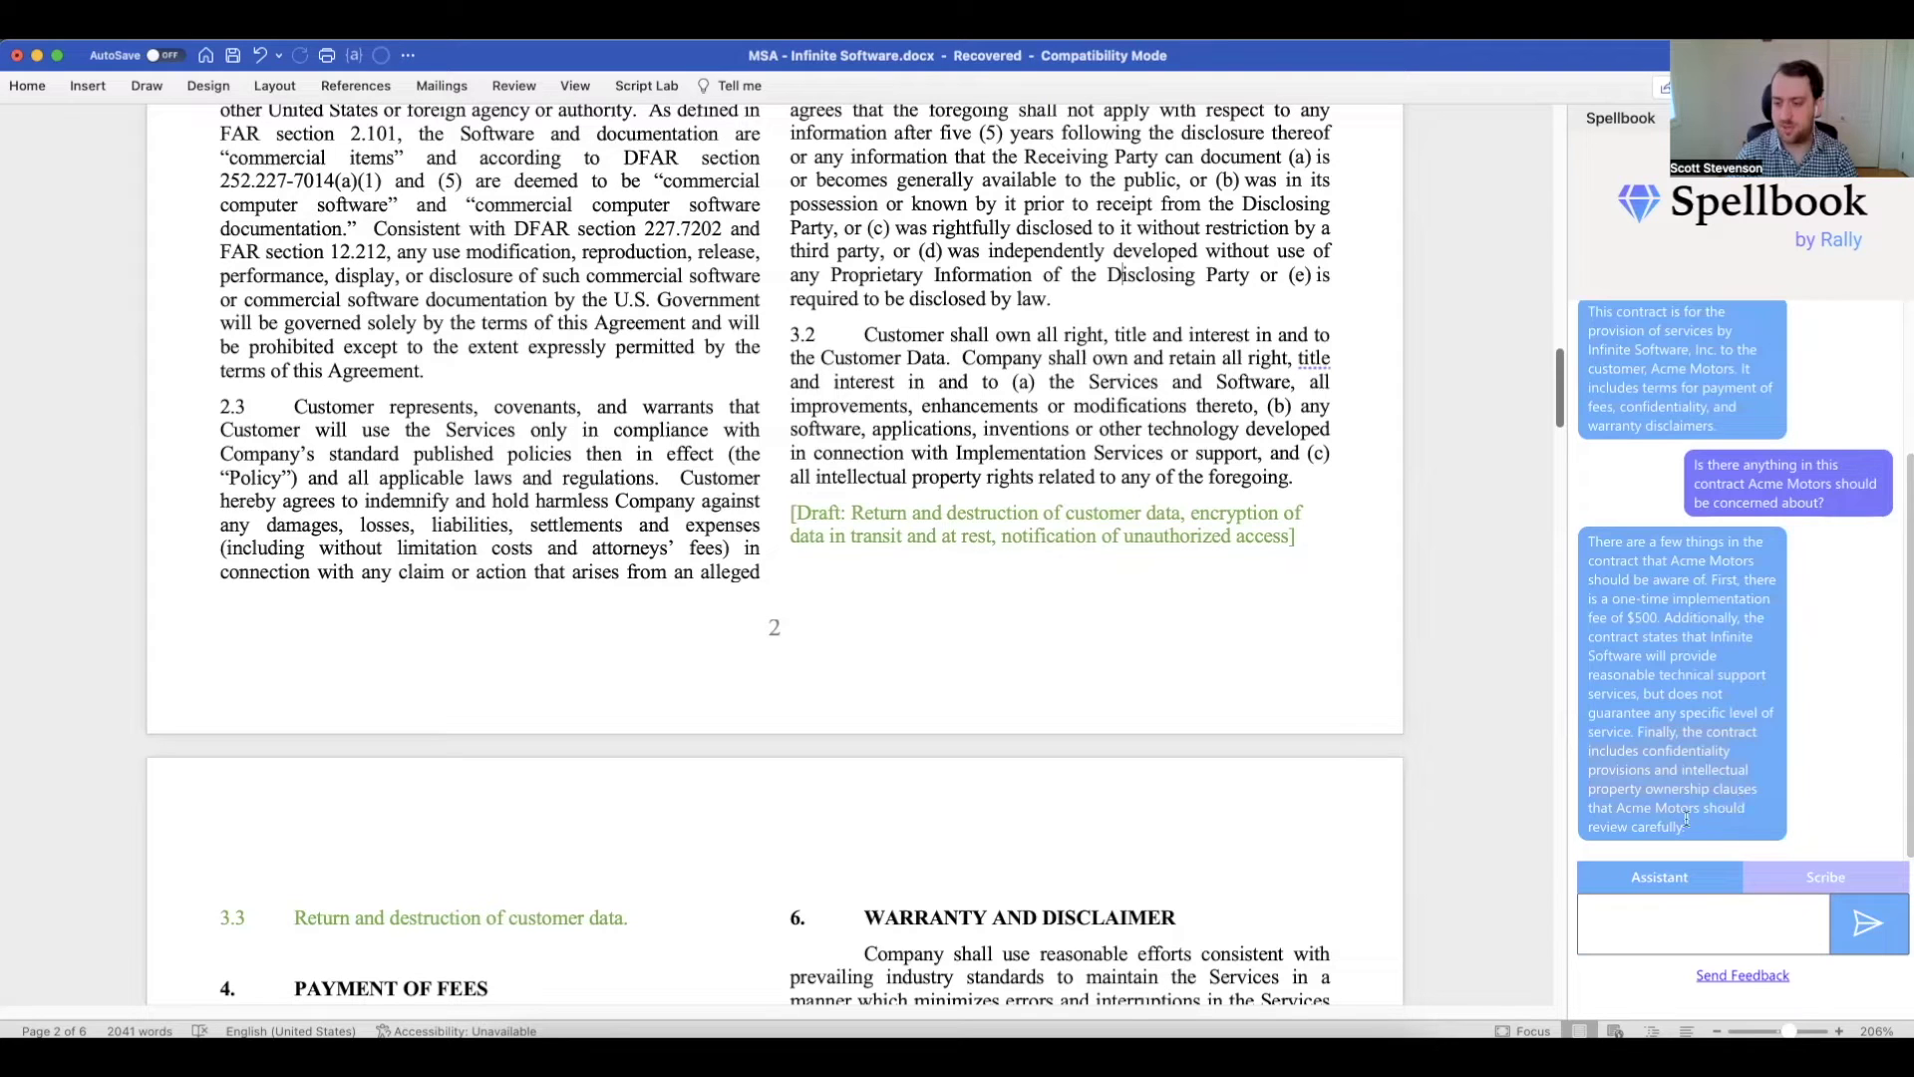
- Ask the Assistant 'What should Acme Motors know about the intellectual property clauses?'
left_click(1677, 916)
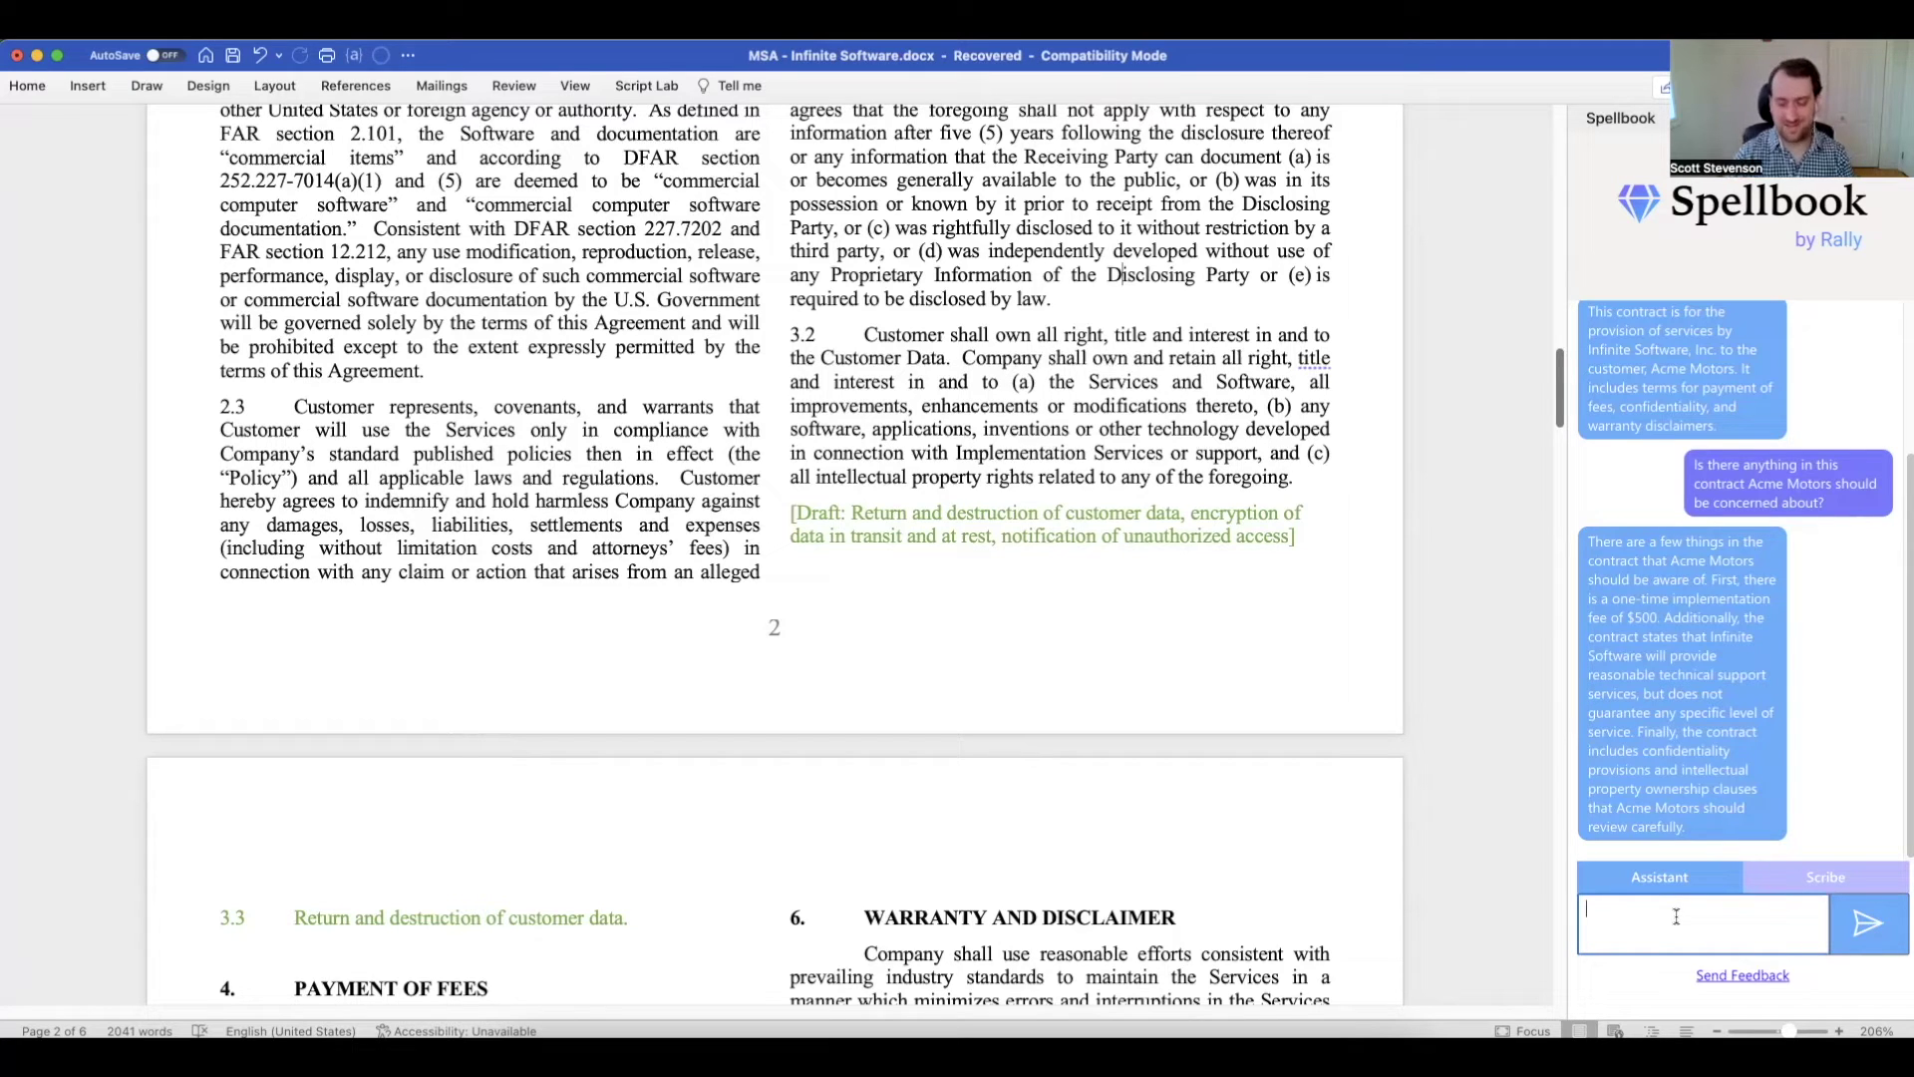
type("What")
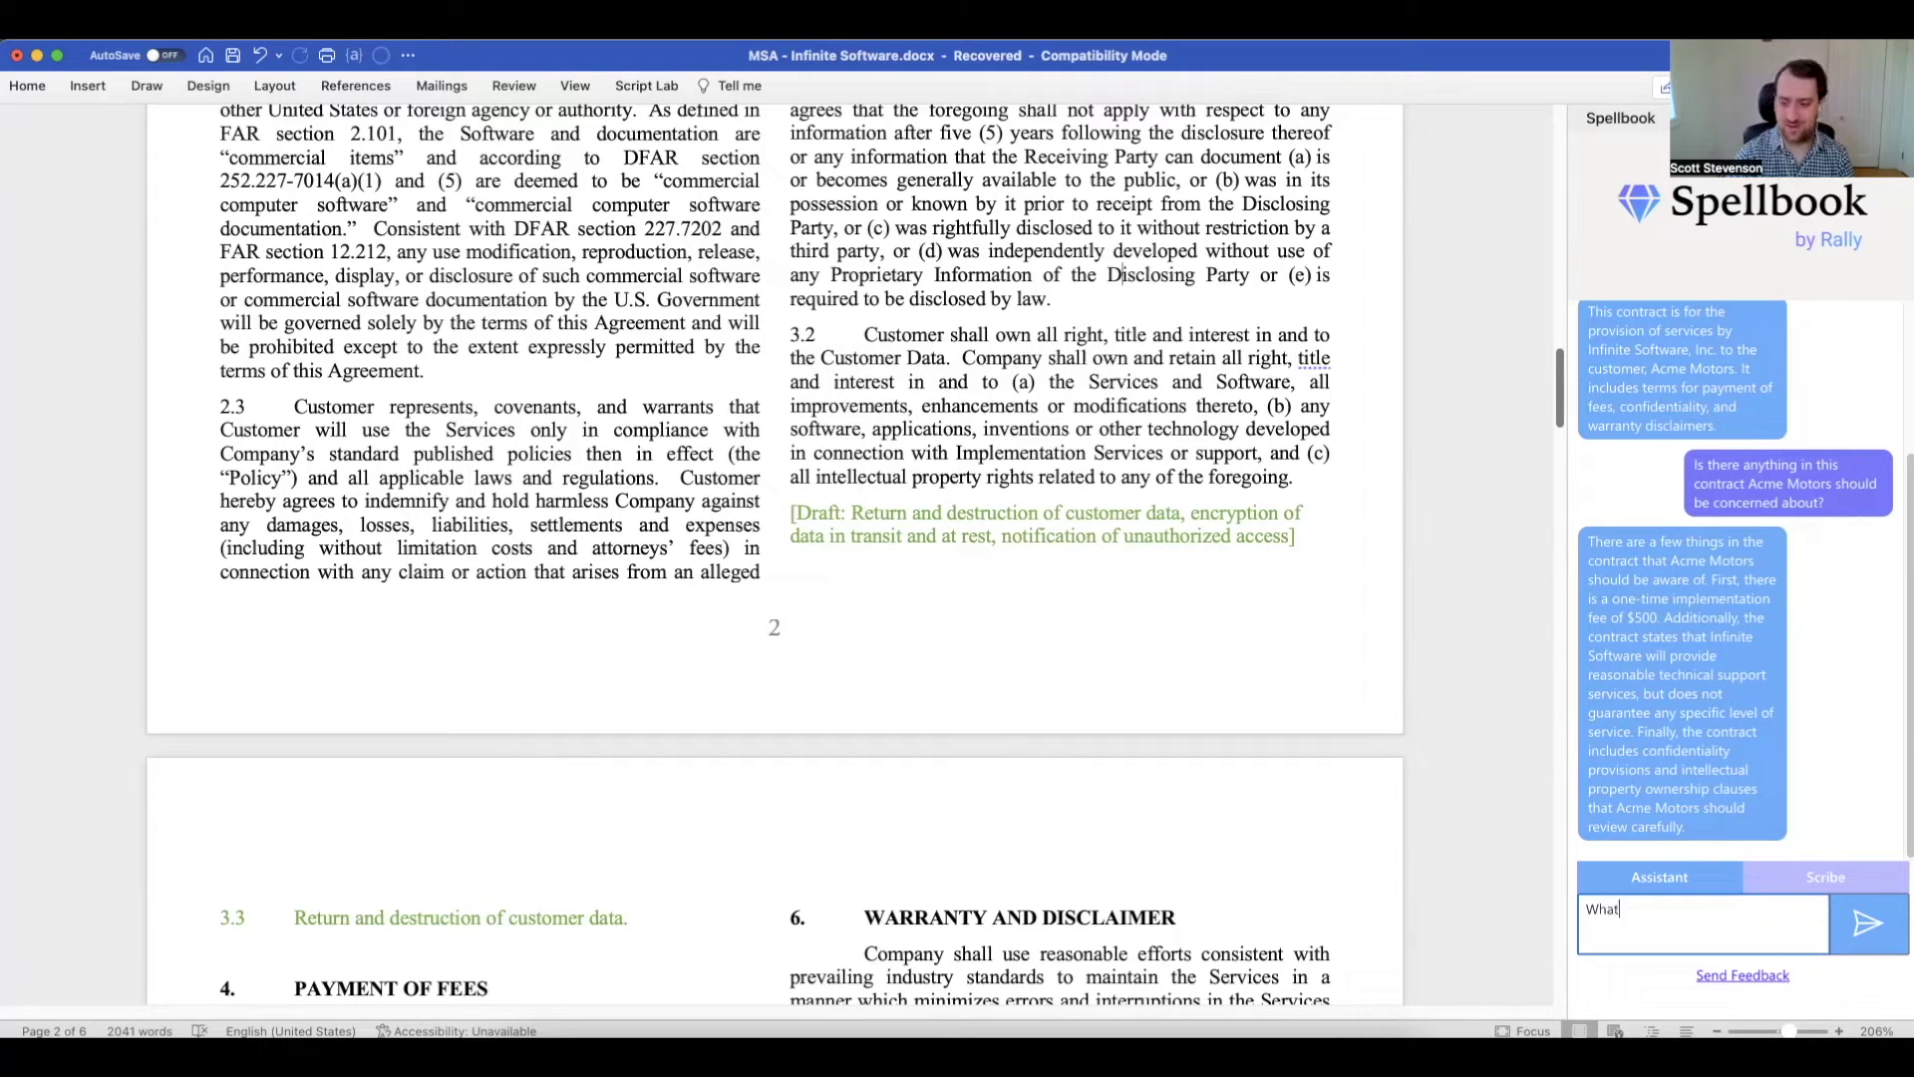
type(" should Acme M")
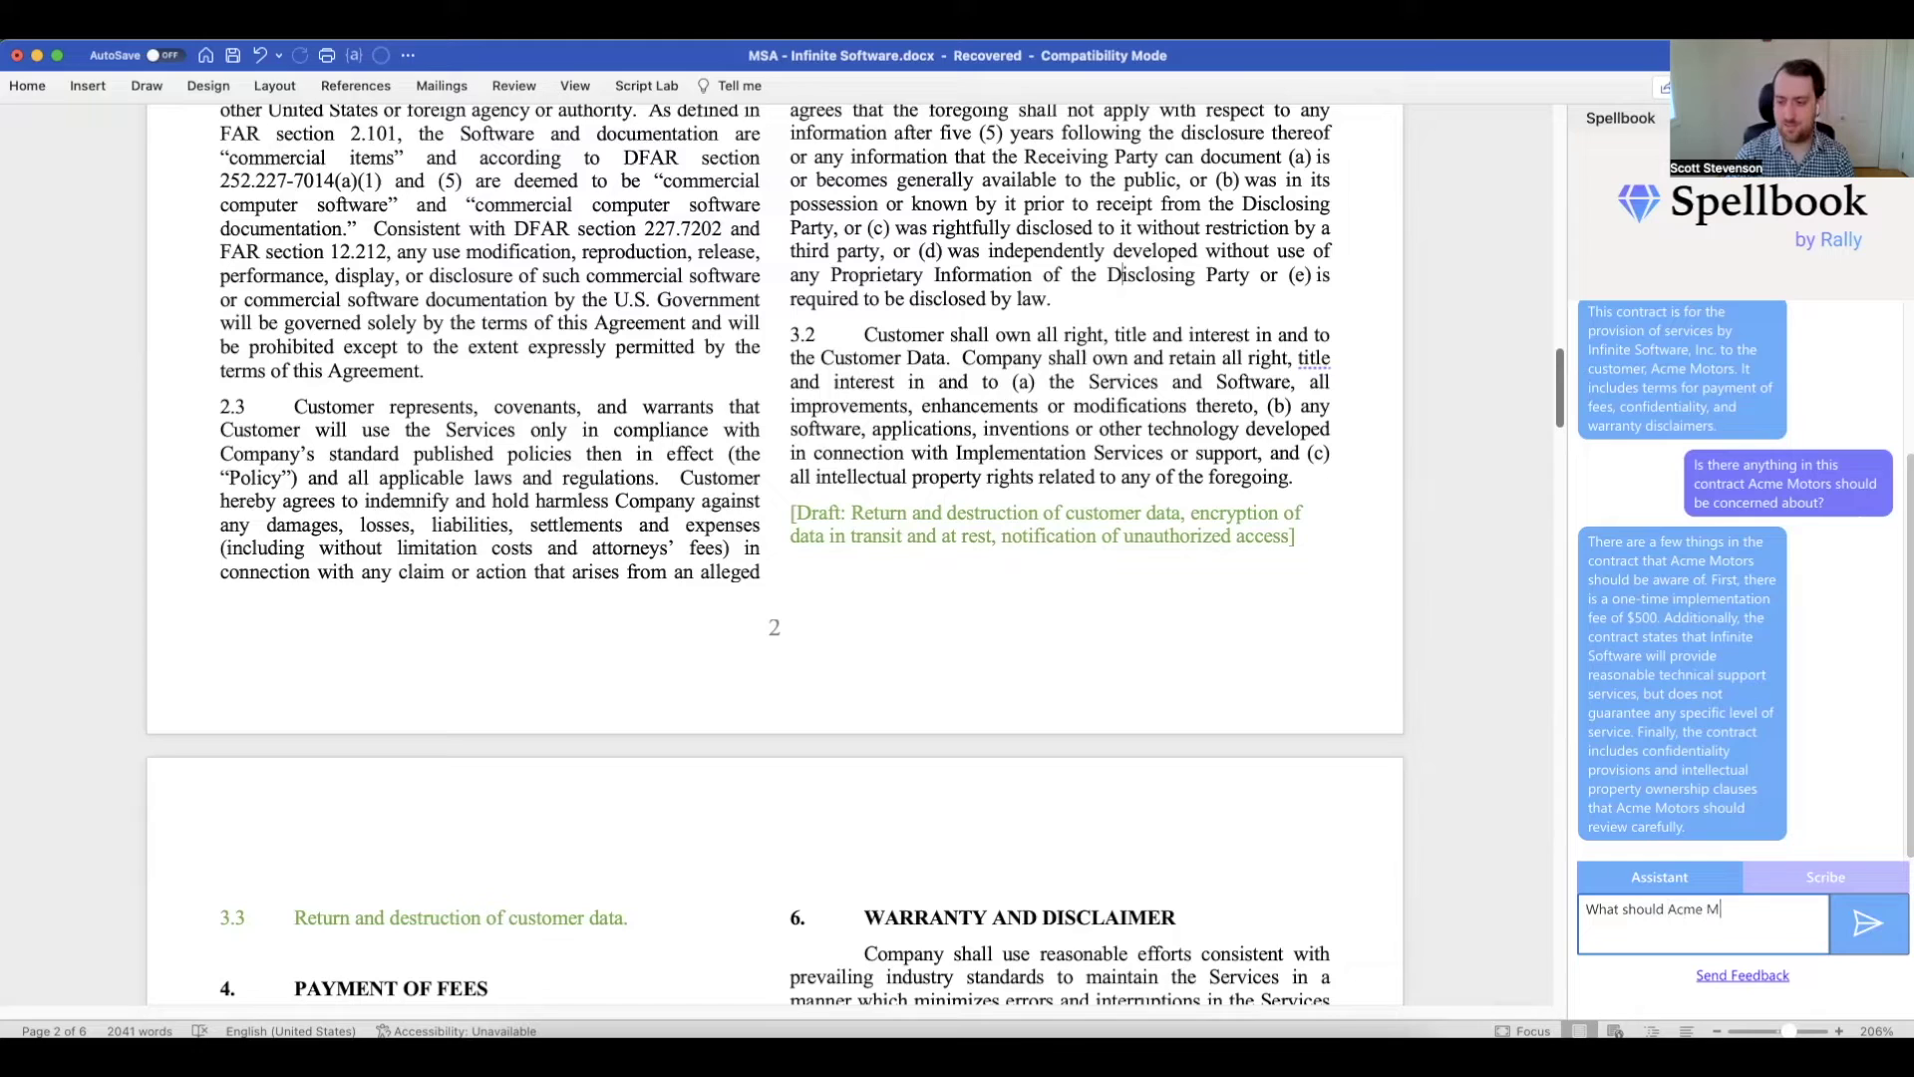
type("otors know about the intel")
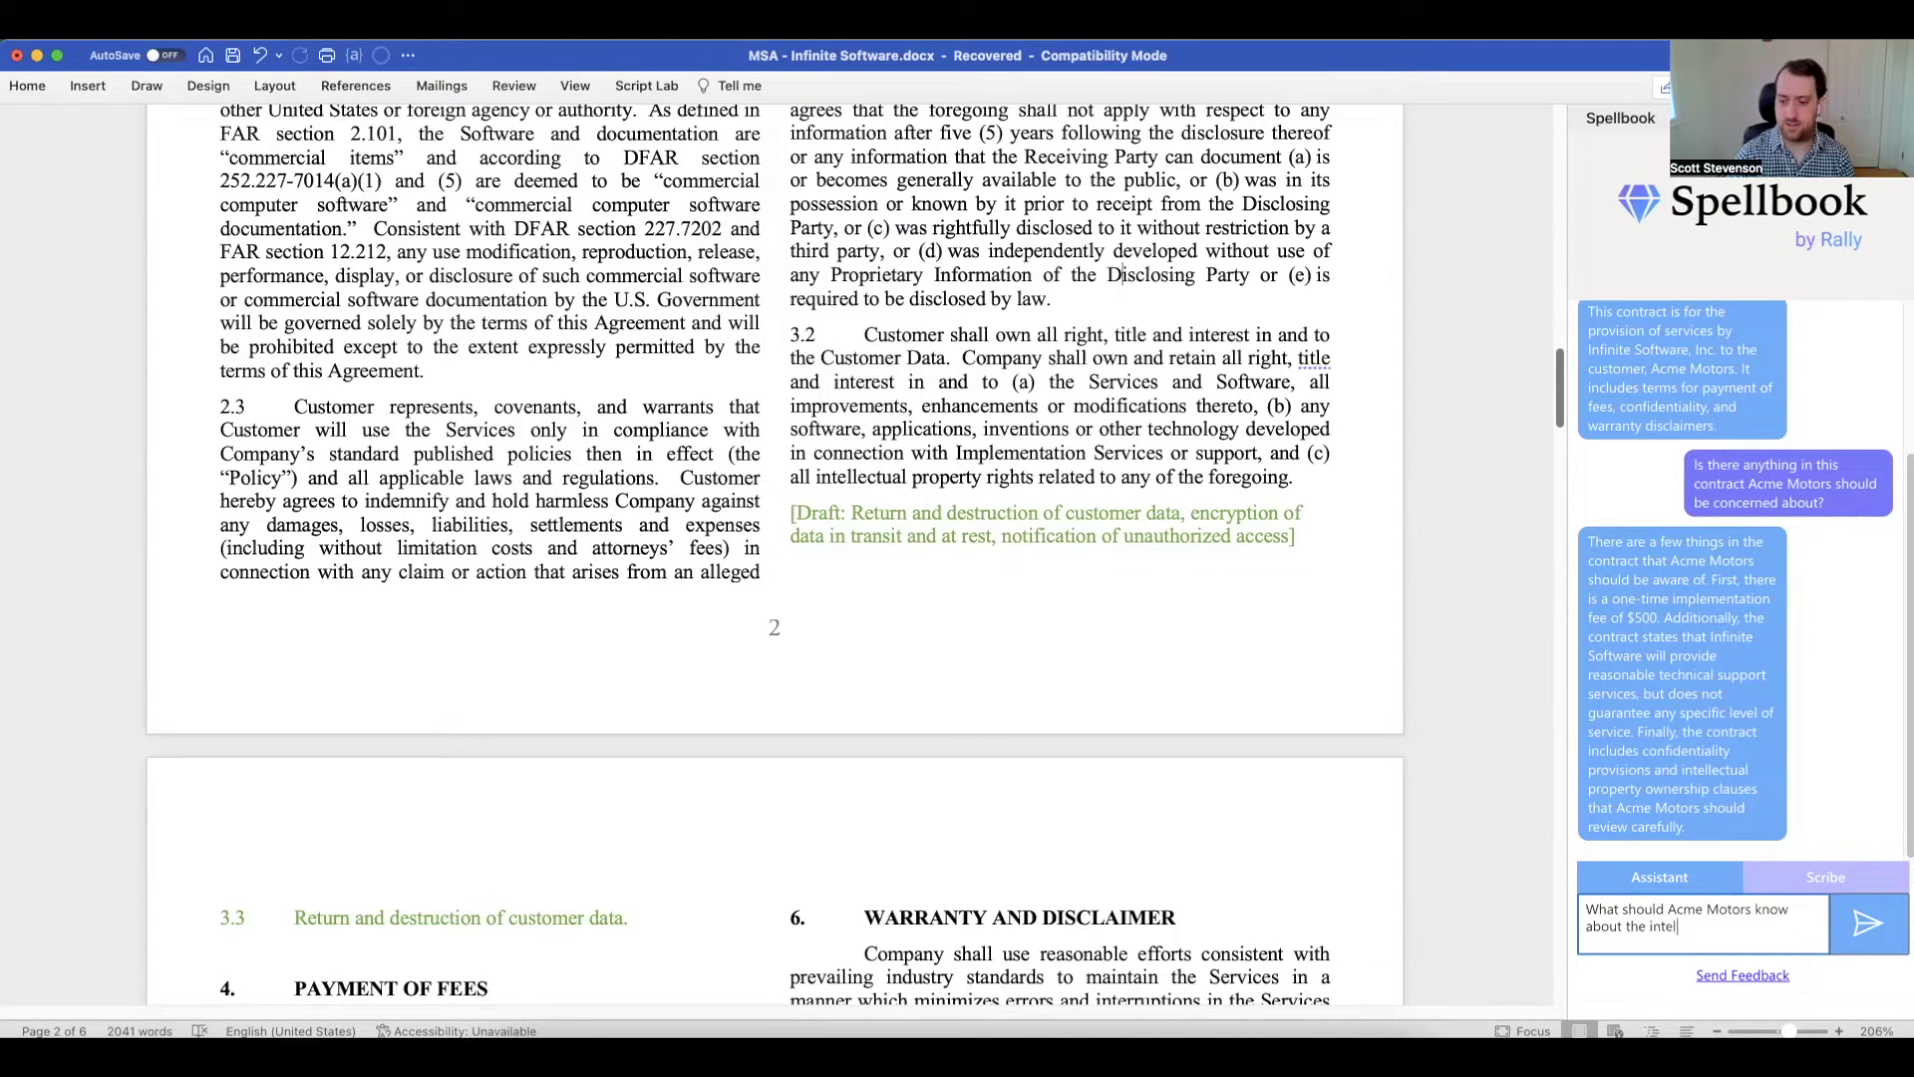
type("lectual property ")
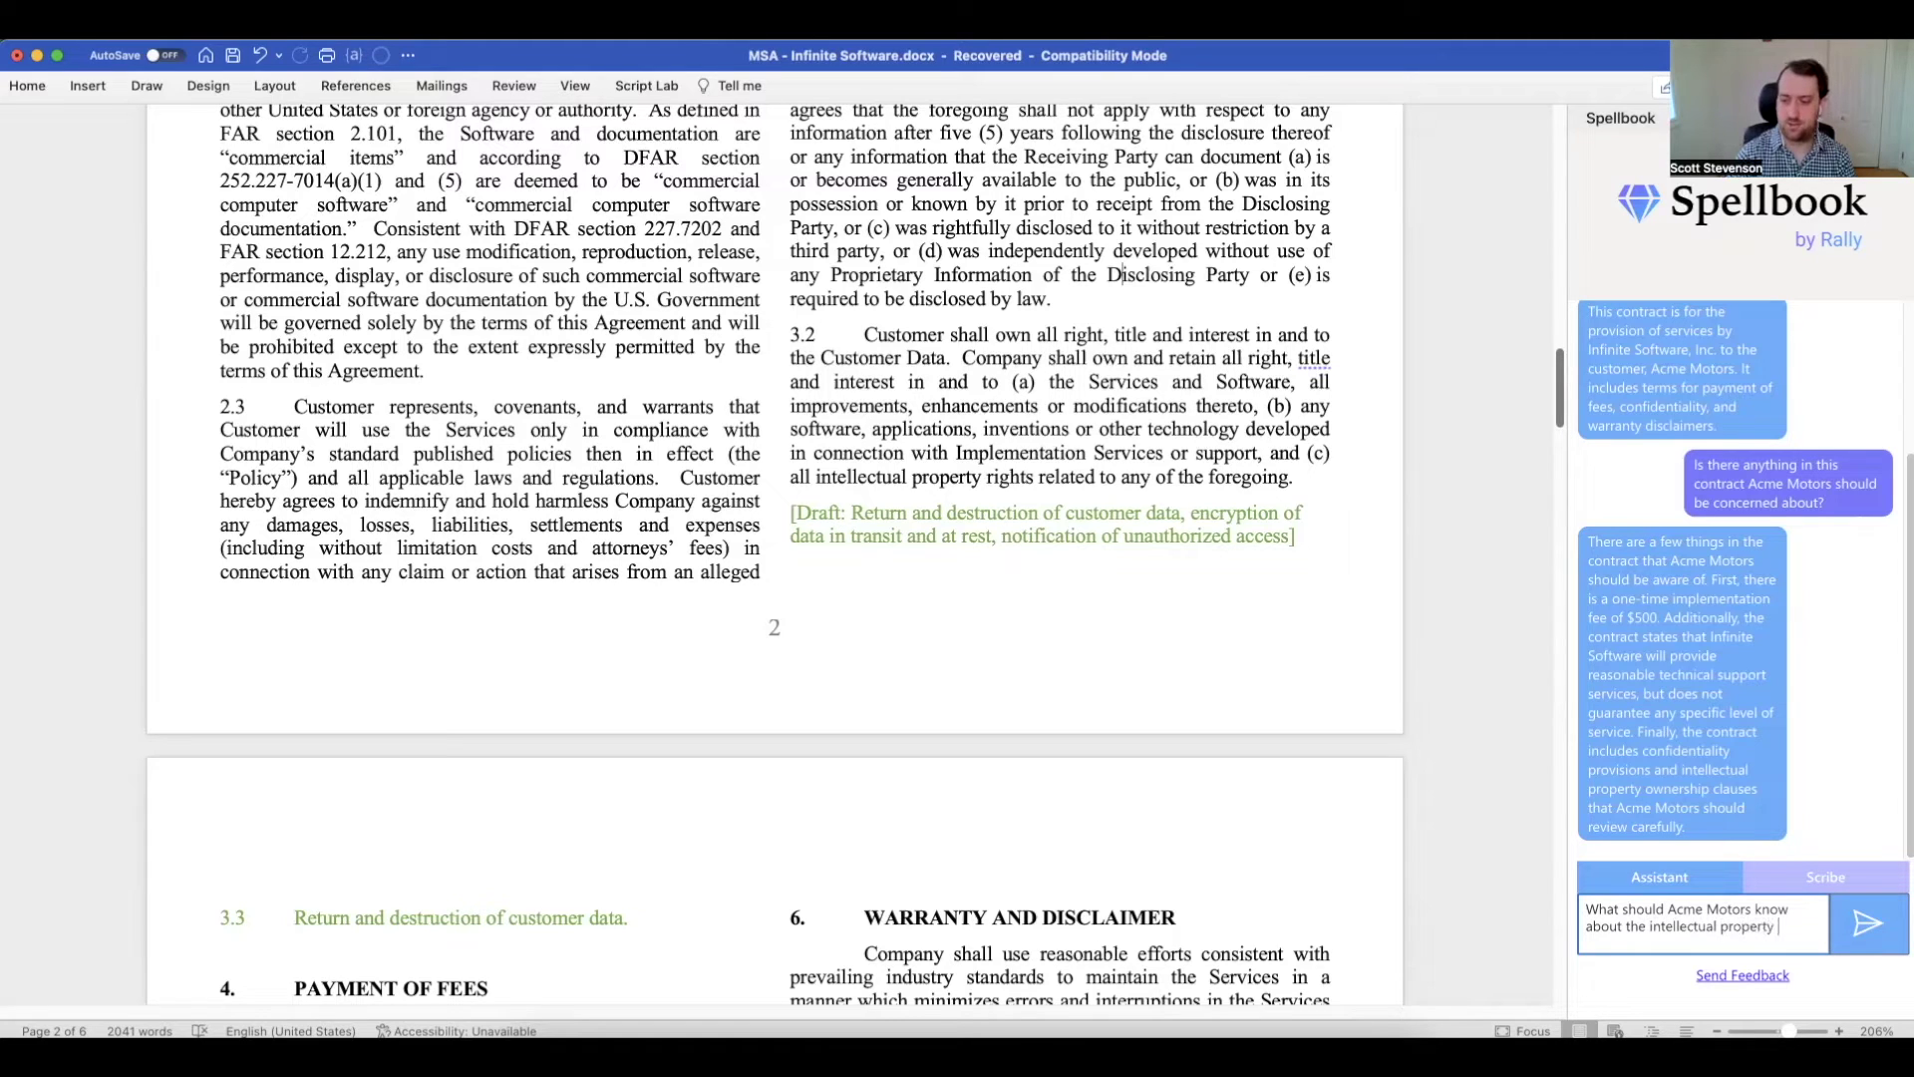
type("clauses?")
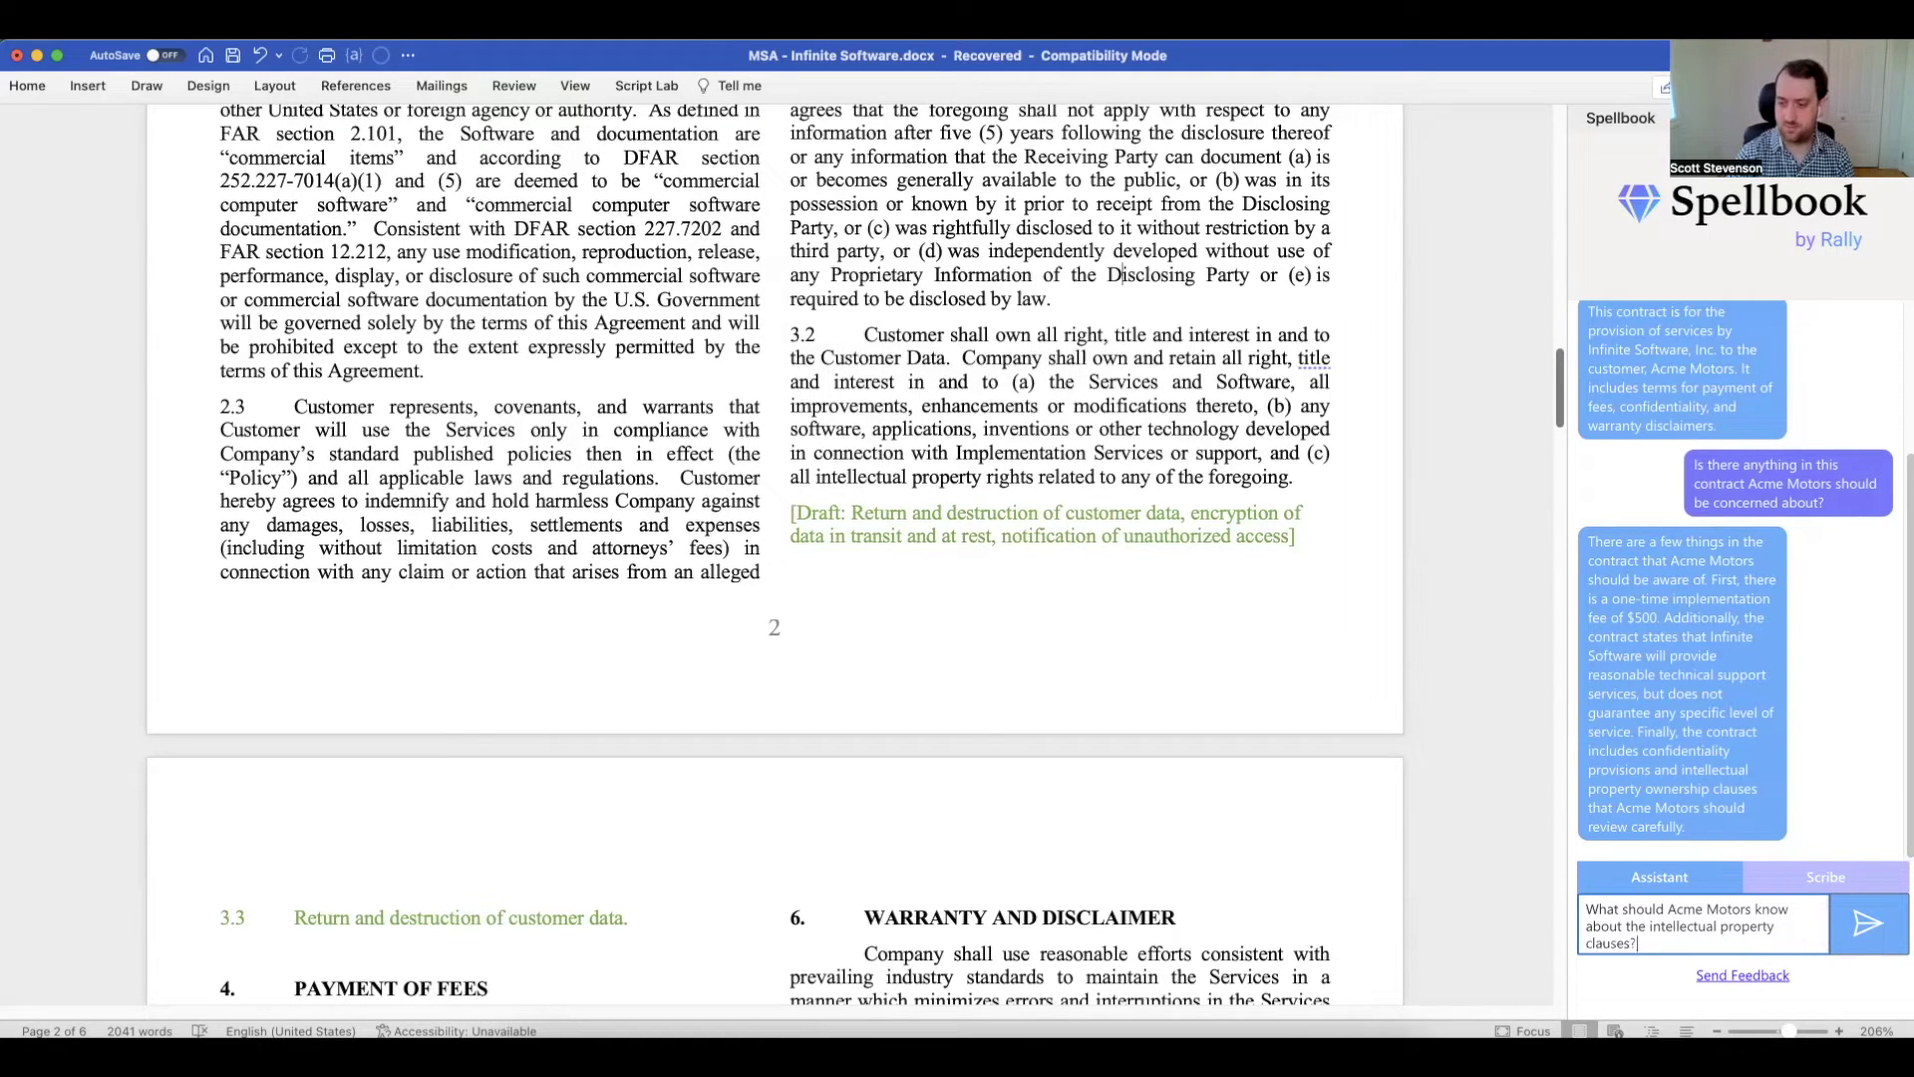
key("Return")
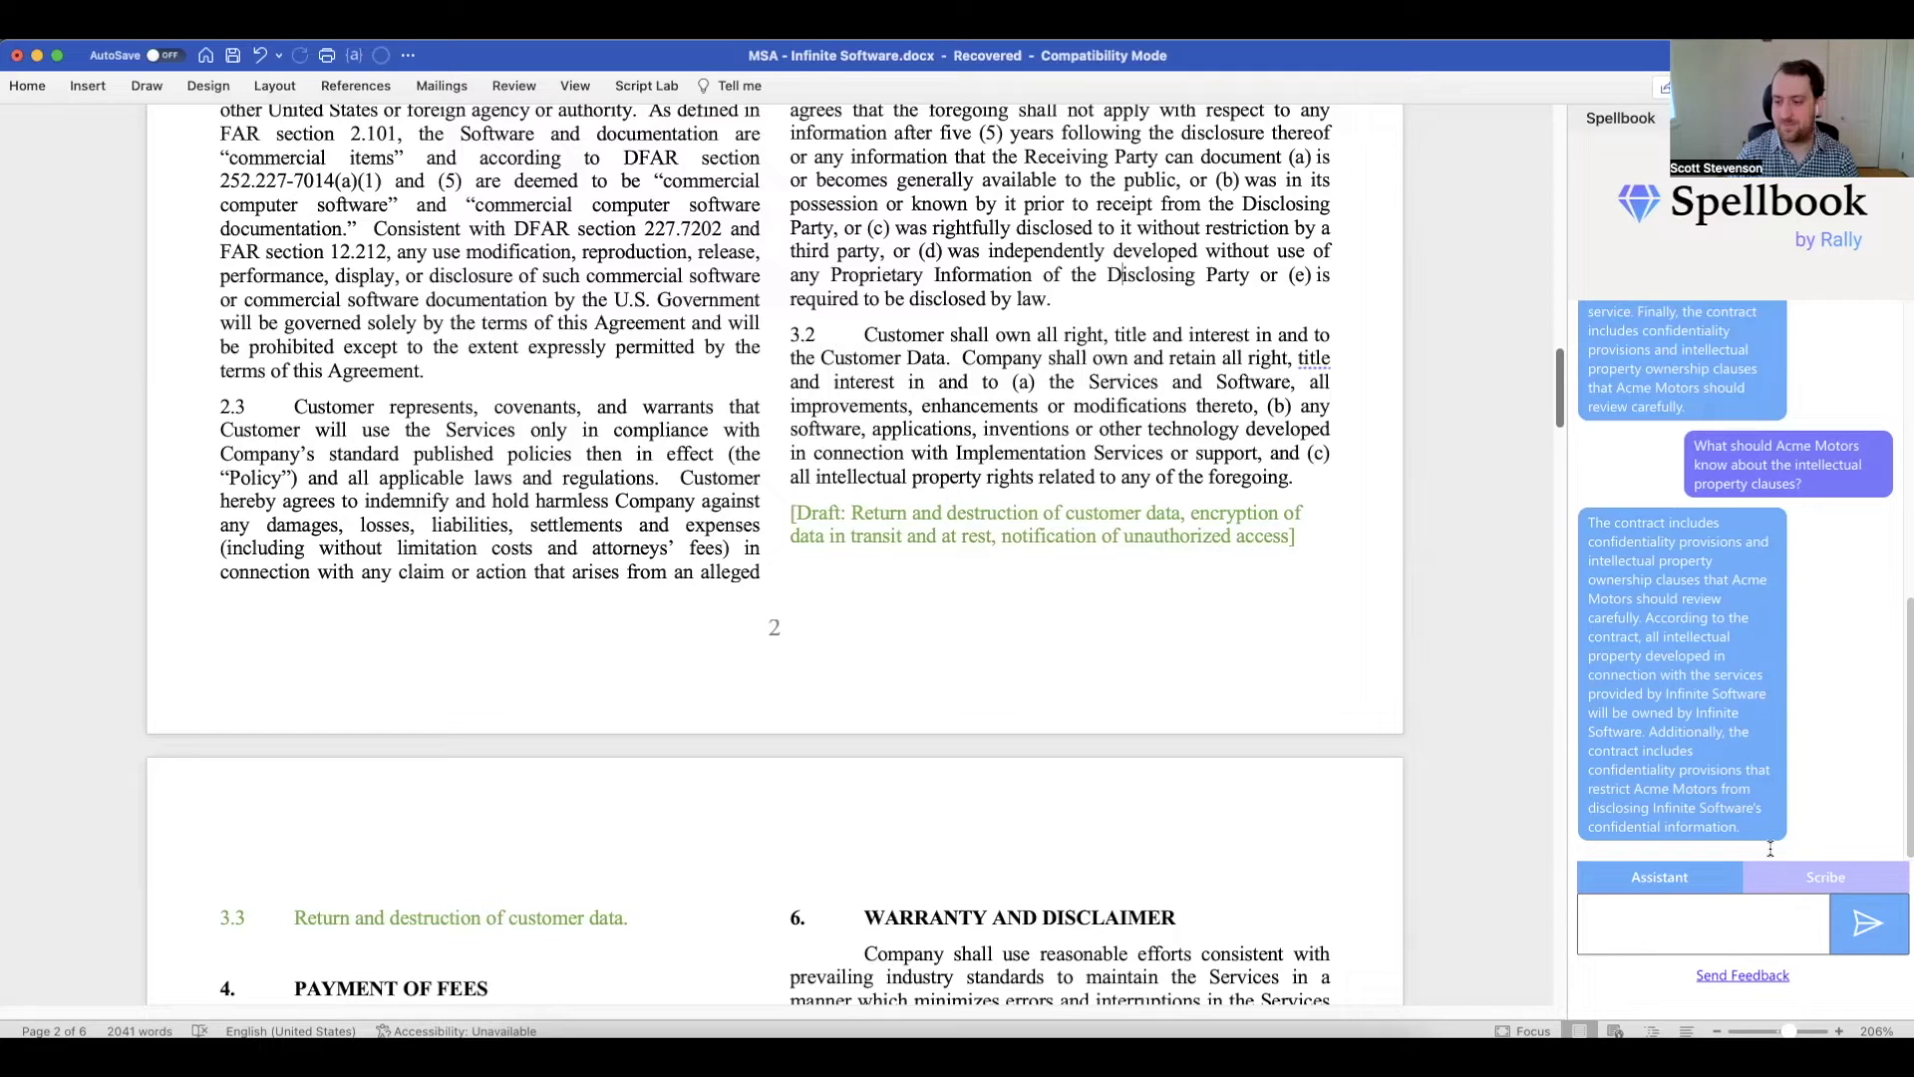
- Switch the Spellbook panel to the Scribe drafting mode
left_click(1783, 881)
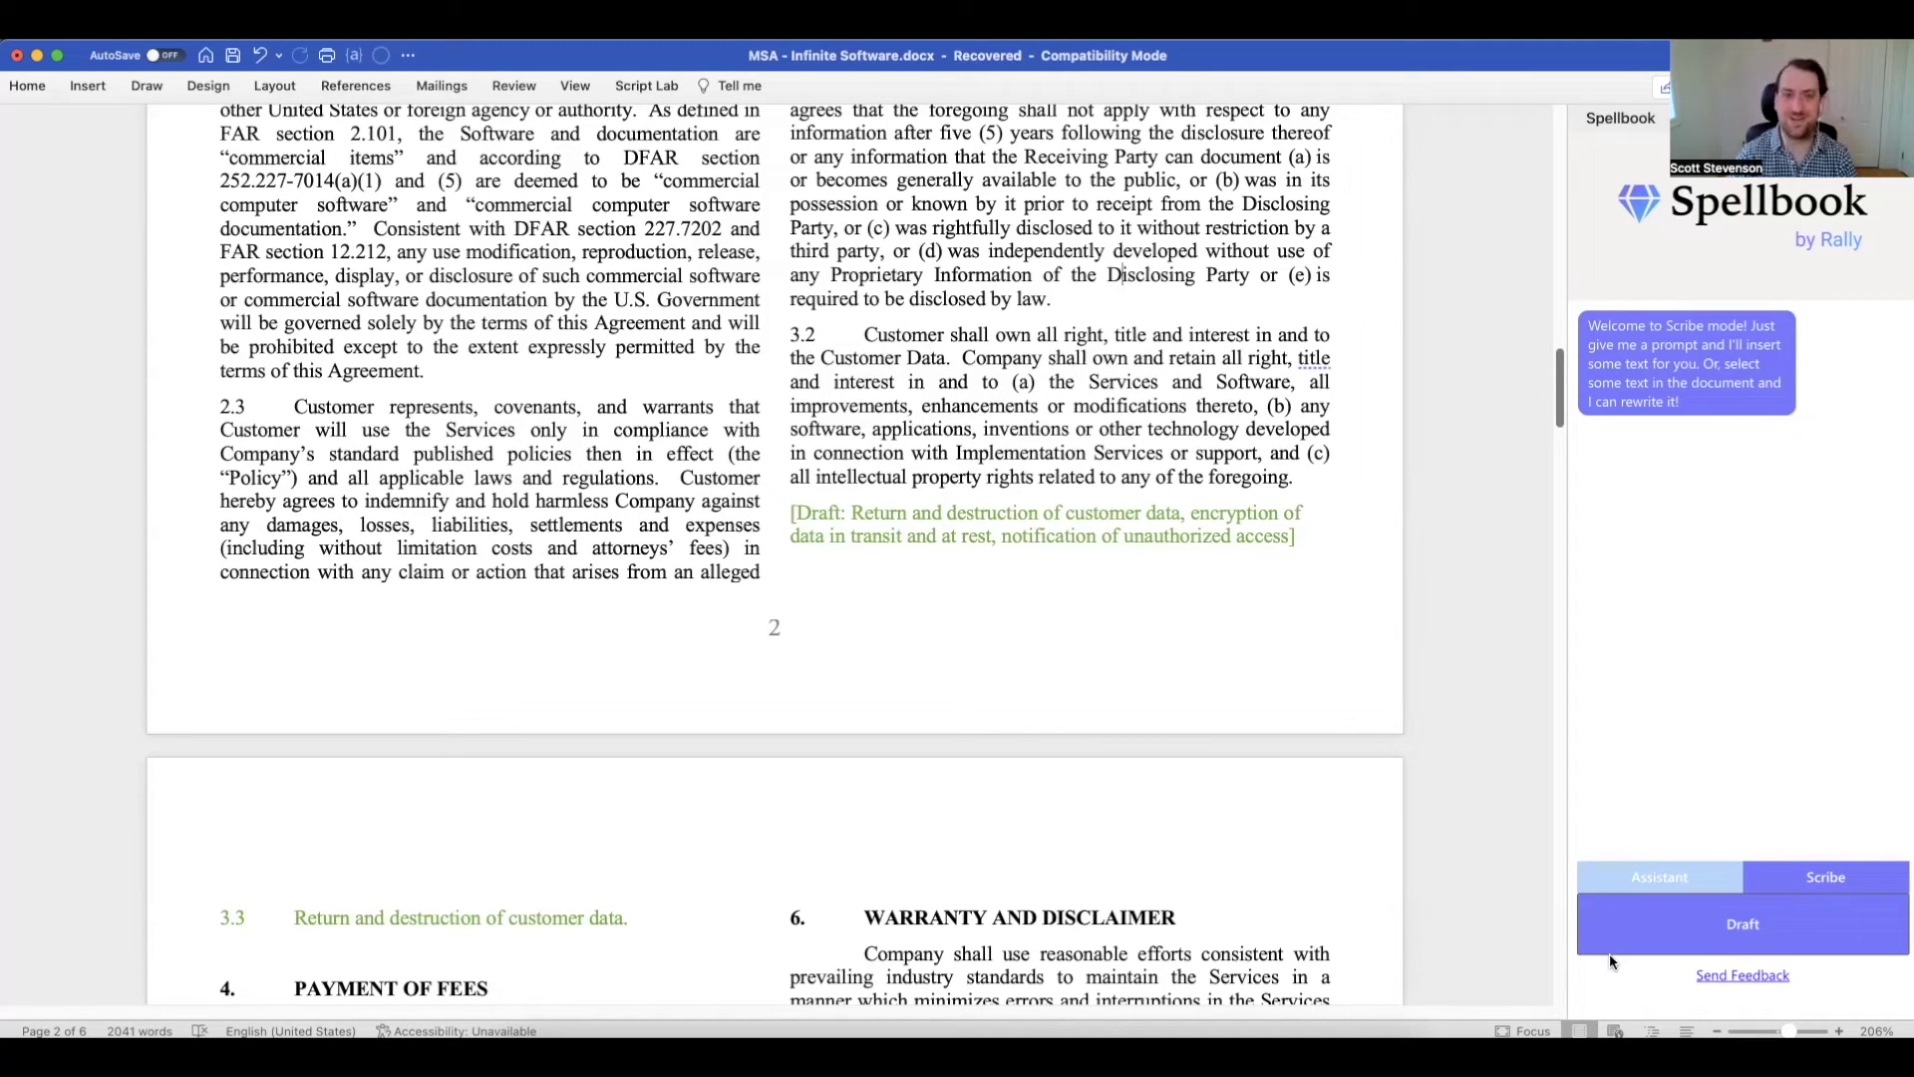
- Switch the Spellbook panel back to the Assistant chat
left_click(1646, 878)
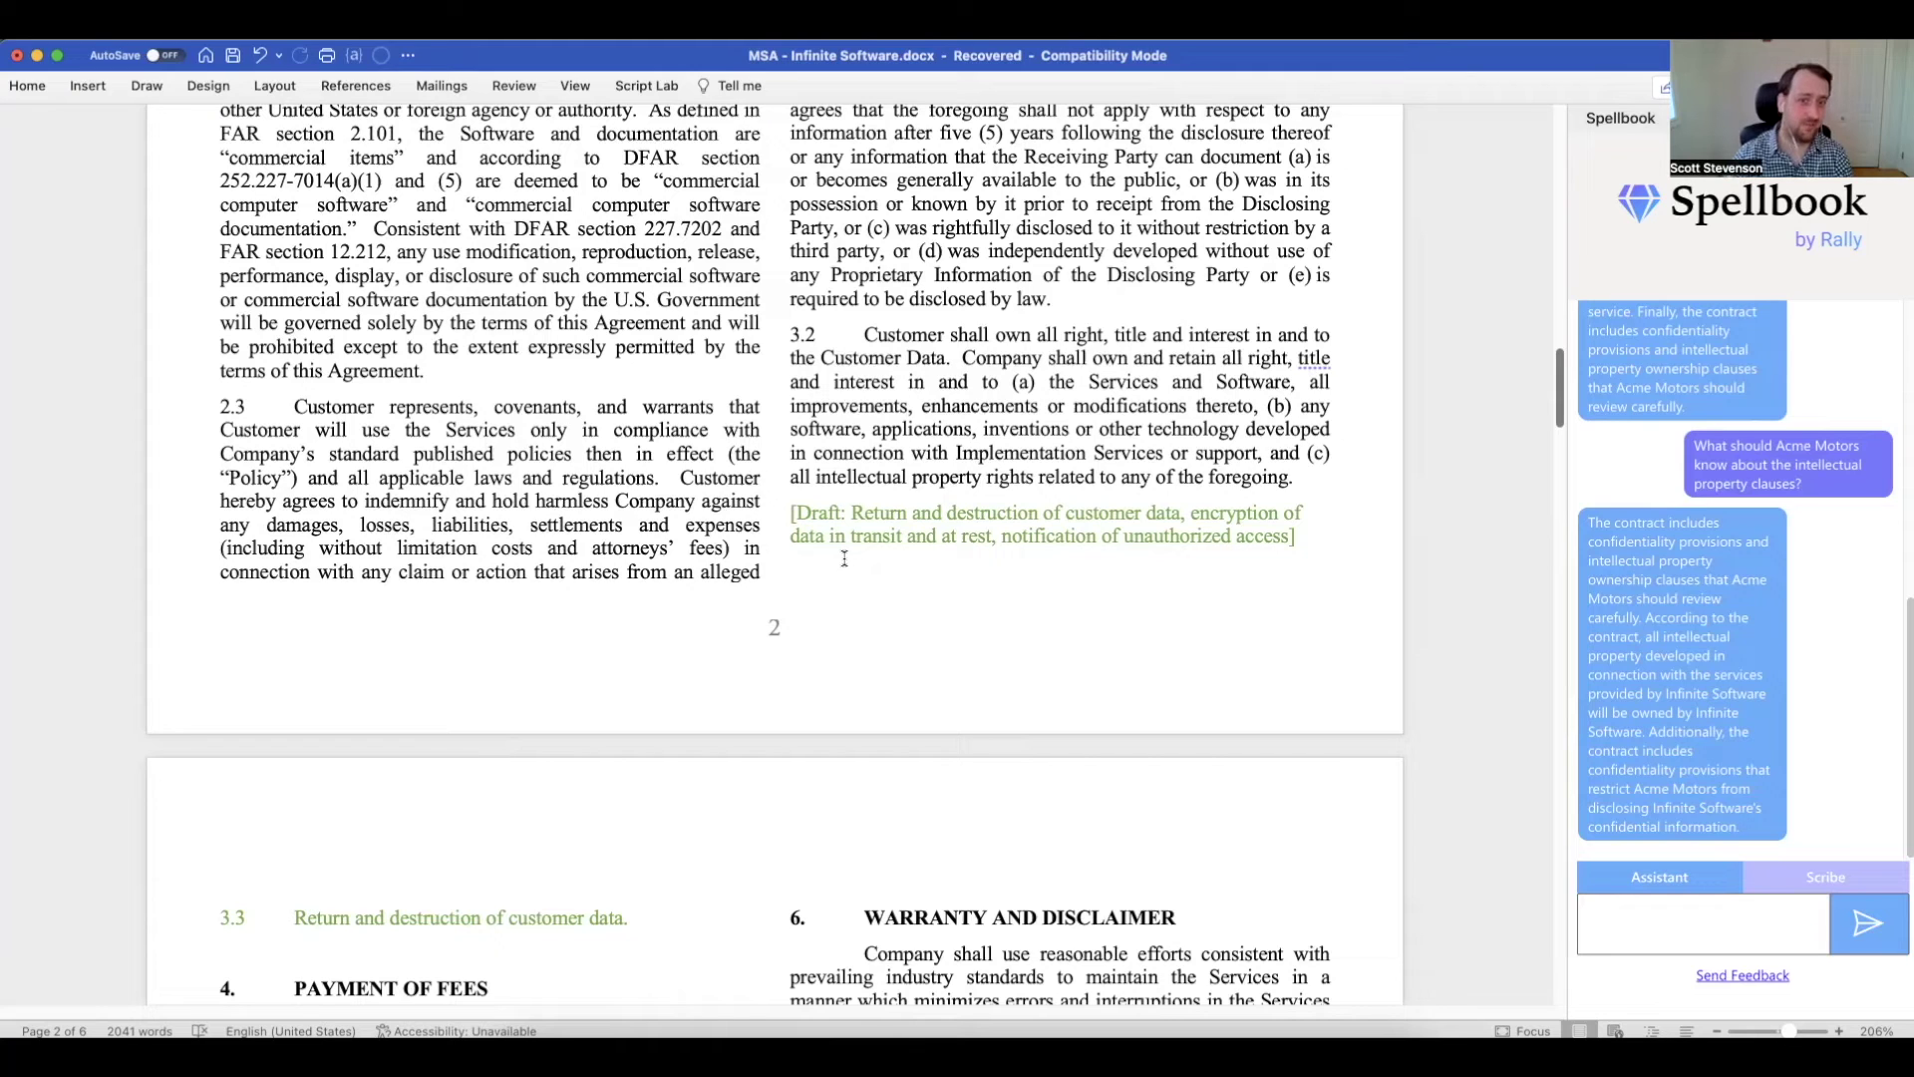
scroll(845, 559, "up", 1)
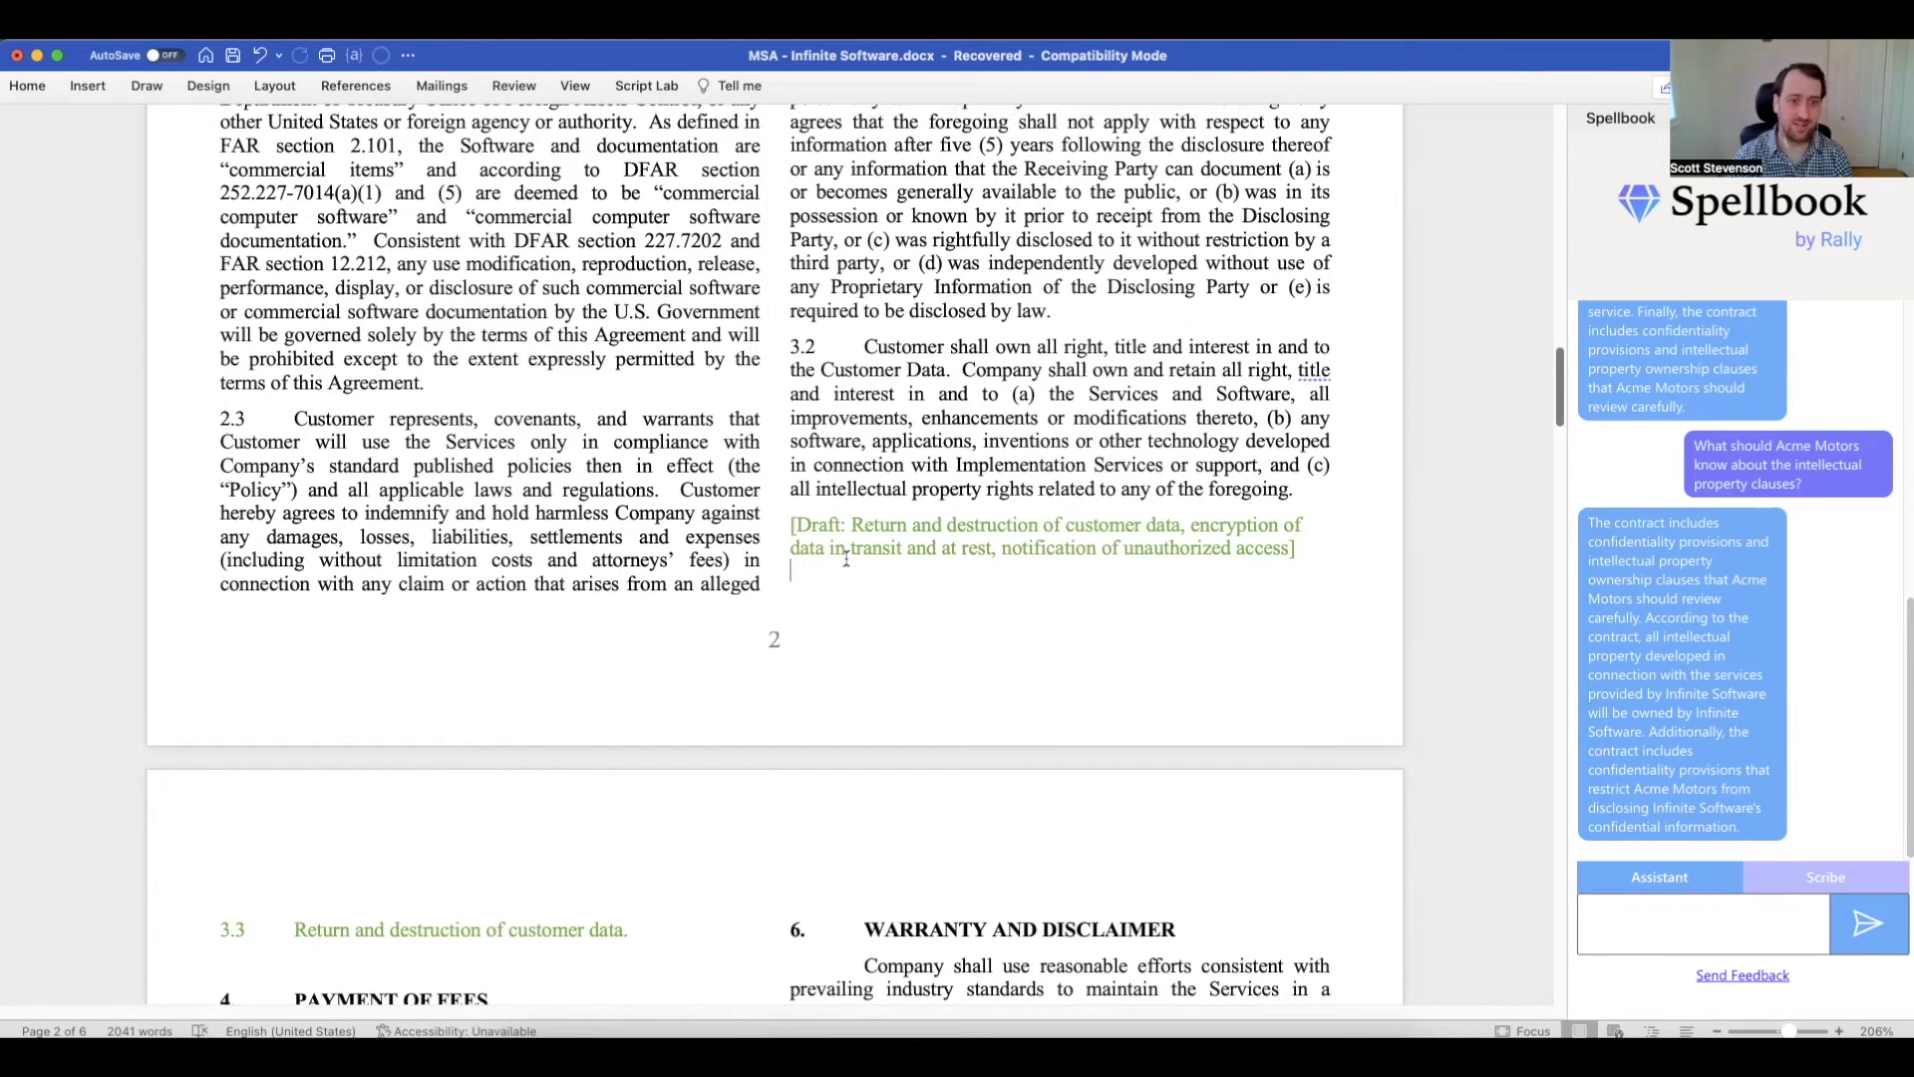